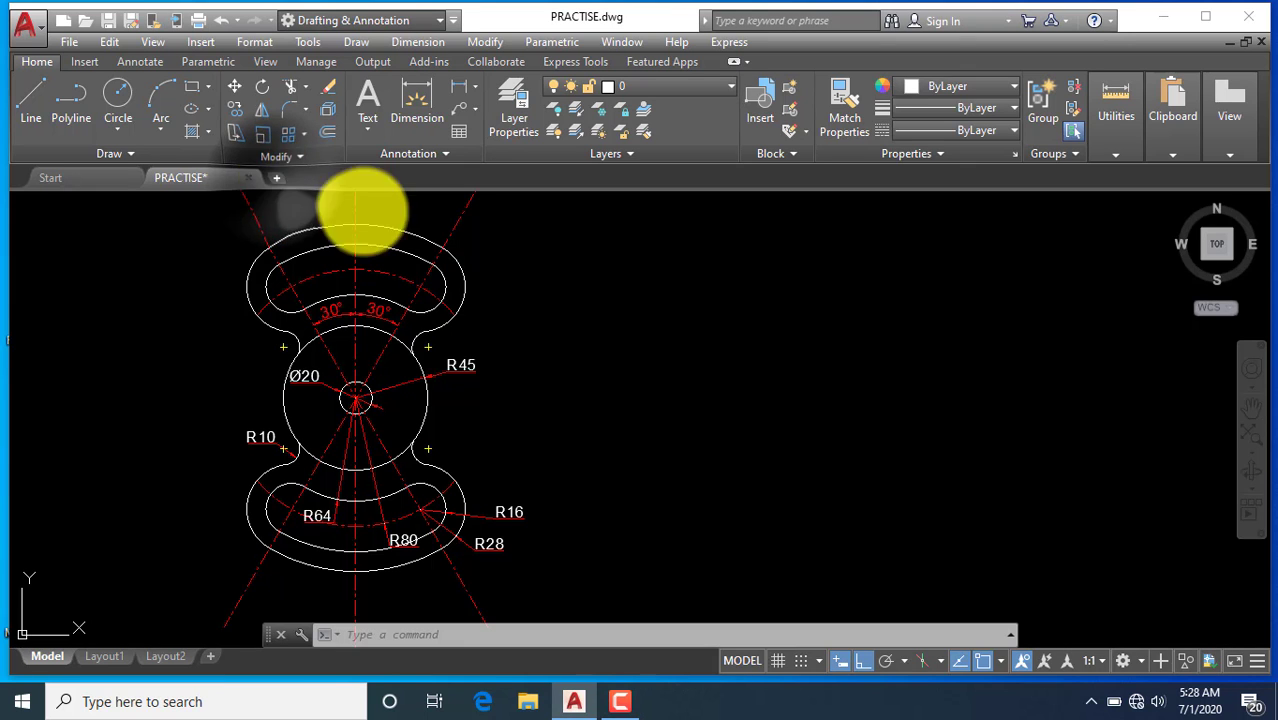
Create a new blank drawing, turn the grid display off and turn ortho mode on
click(275, 180)
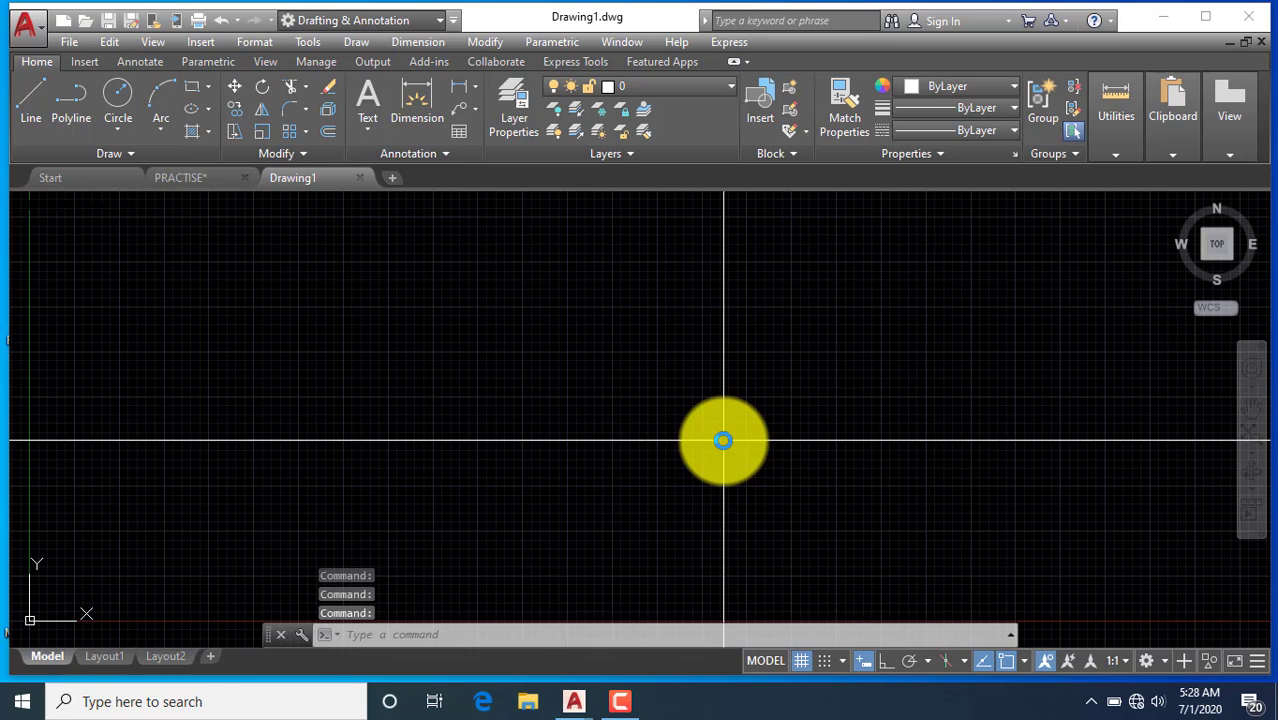
click(803, 662)
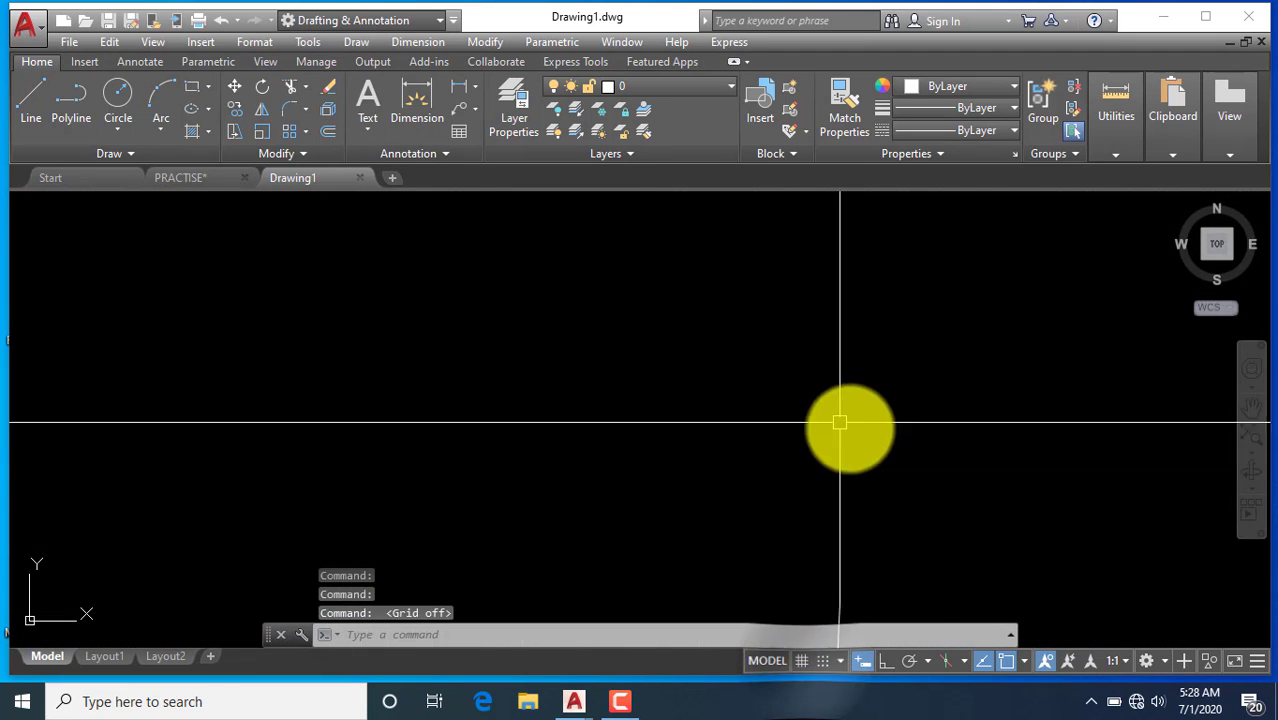
click(885, 662)
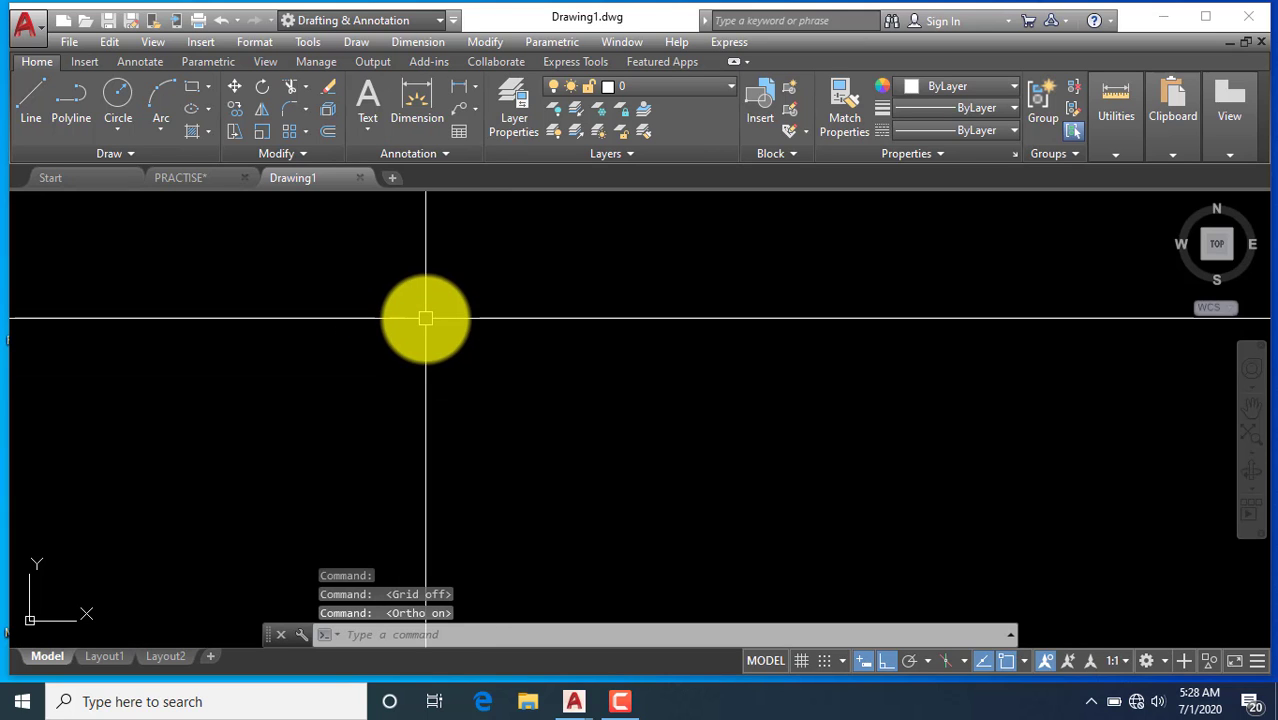
Set the drawing units to a length precision of 0.000 and an insertion scale in millimeters
text(ln)
key(Return)
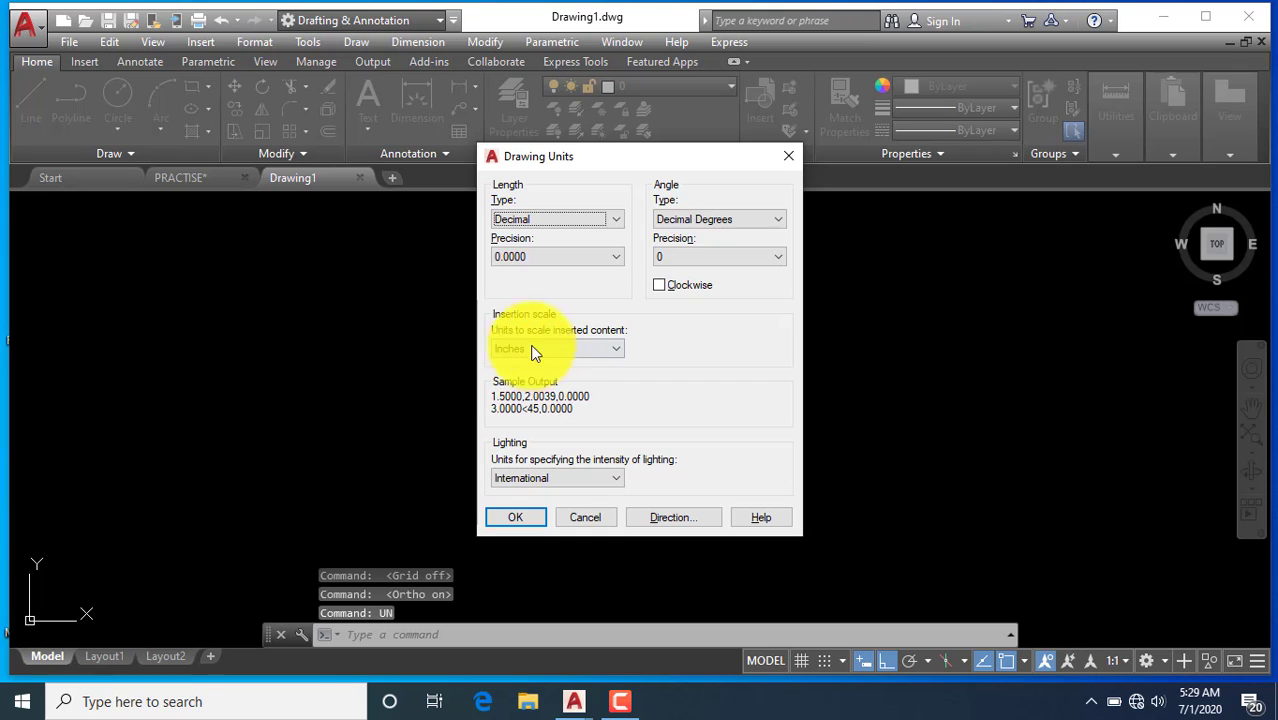
click(548, 258)
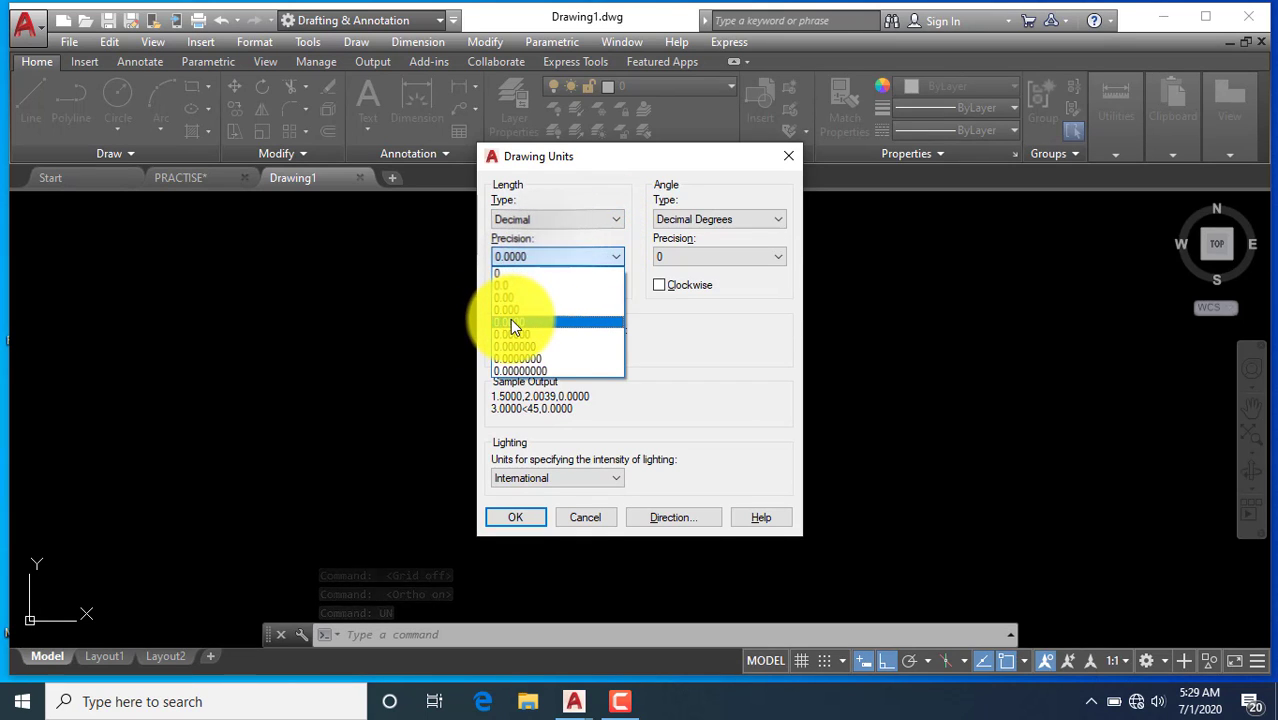
click(506, 310)
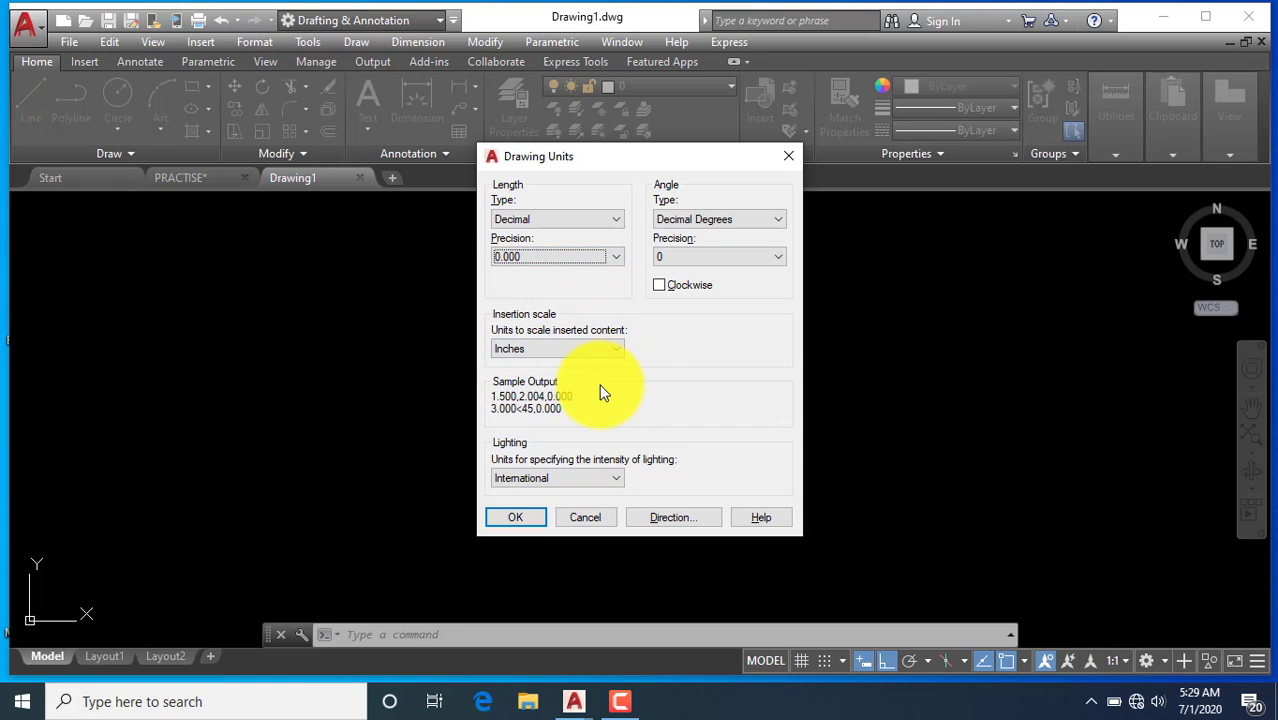
click(606, 347)
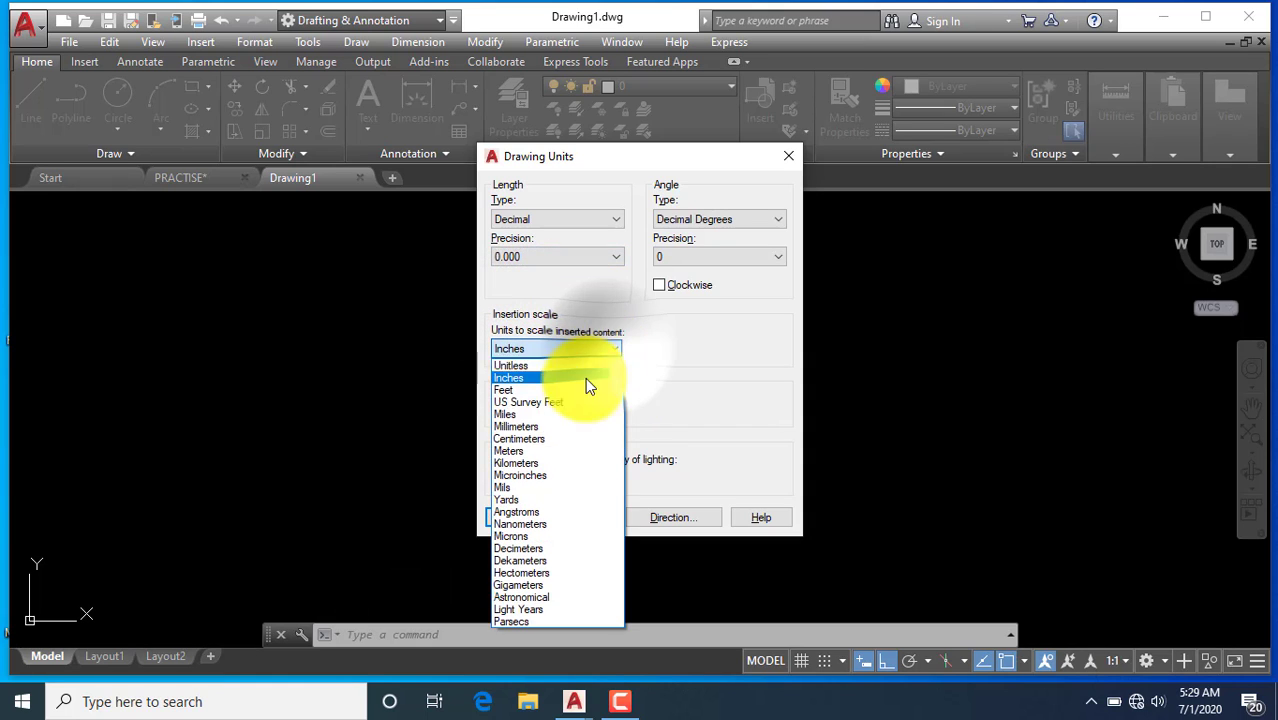
click(527, 428)
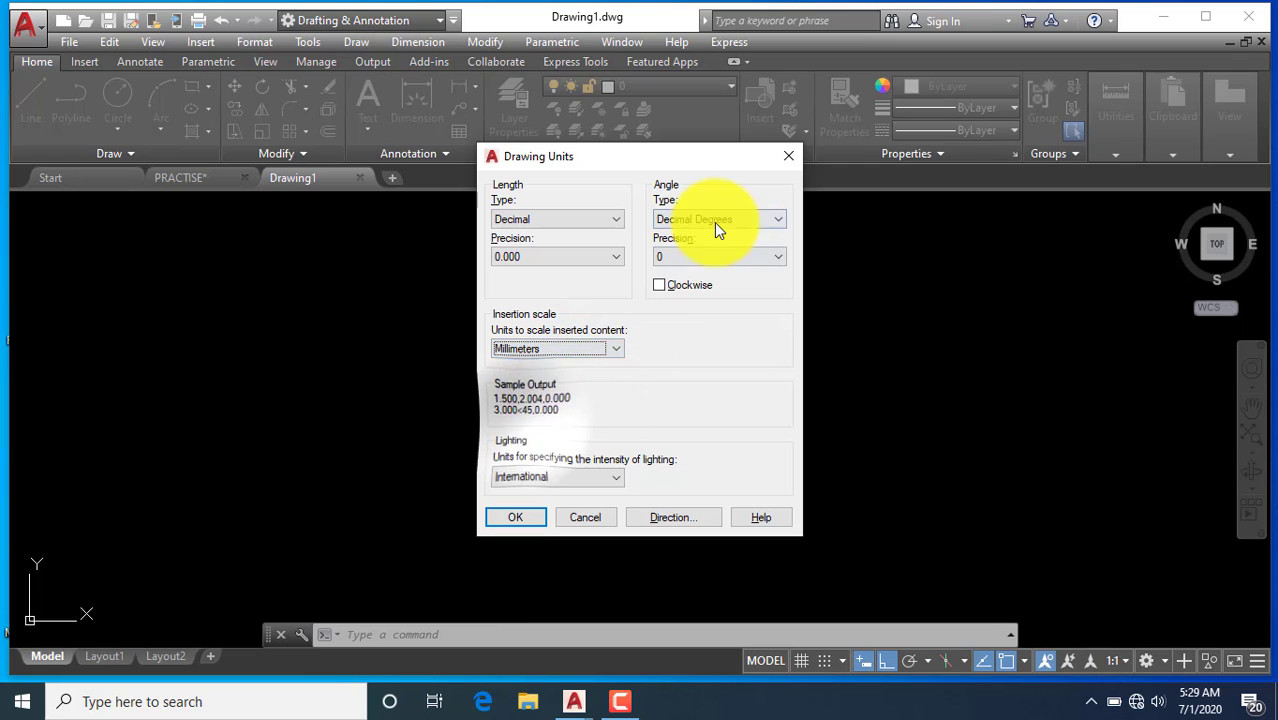
click(518, 513)
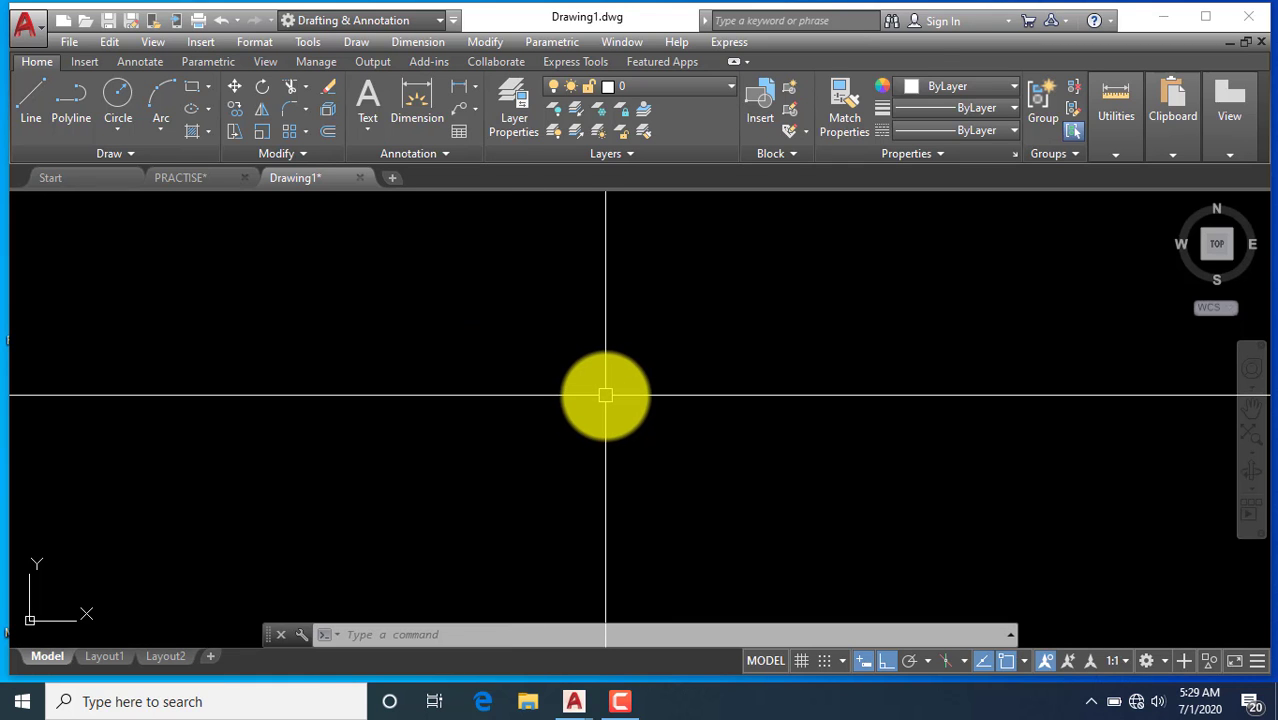
Modify the Standard dimension style's text to height 5, ISO standard alignment, vertical placement Above and an offset from the dimension line of 1
key(Return)
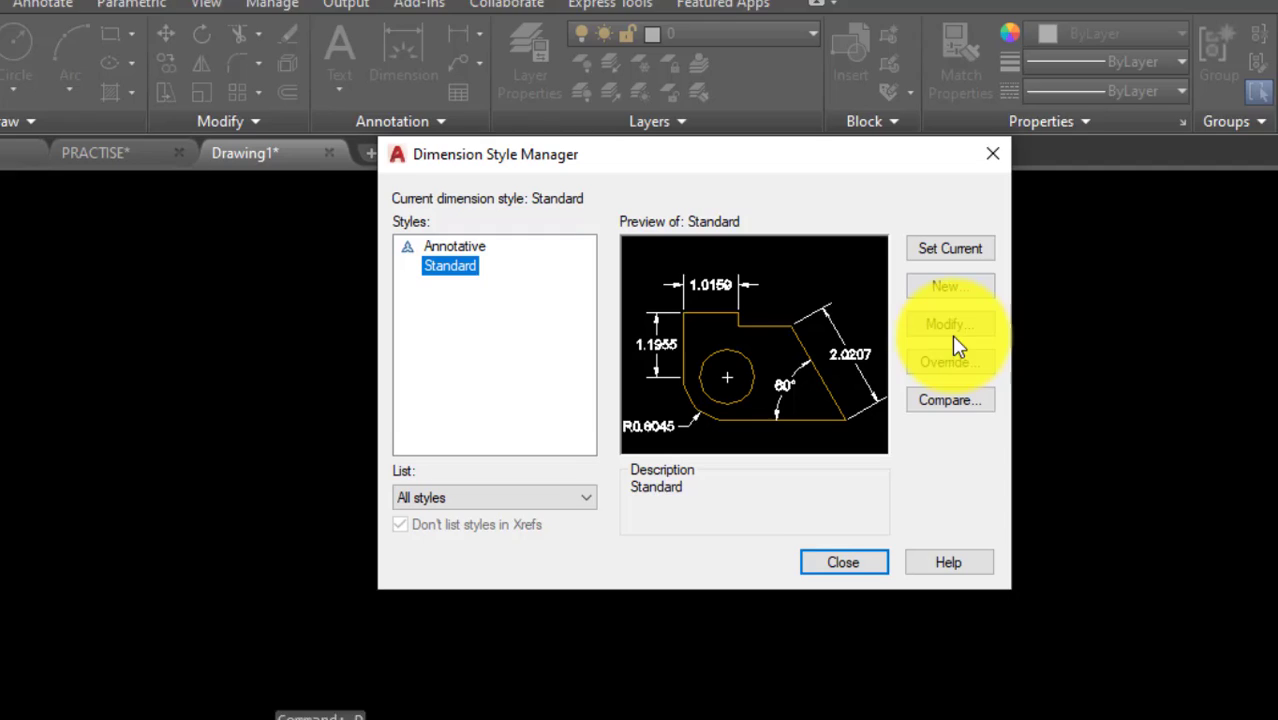
click(958, 325)
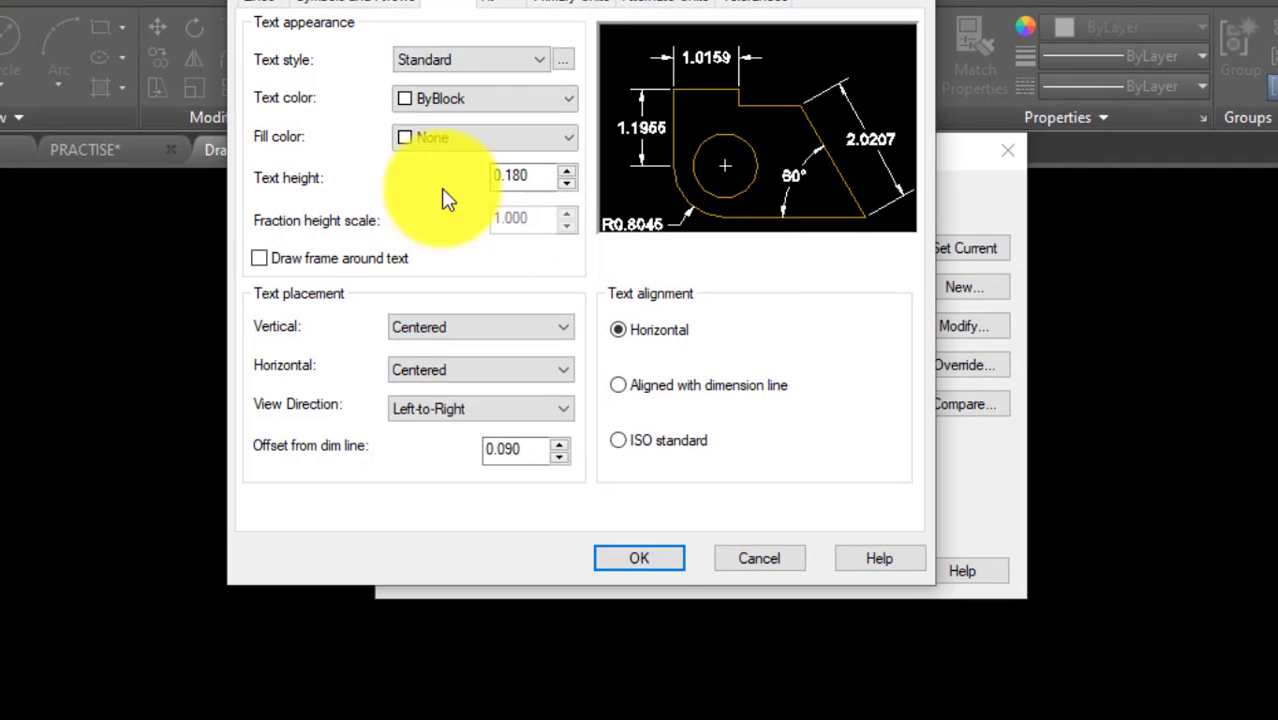
drag(552, 177, 468, 183)
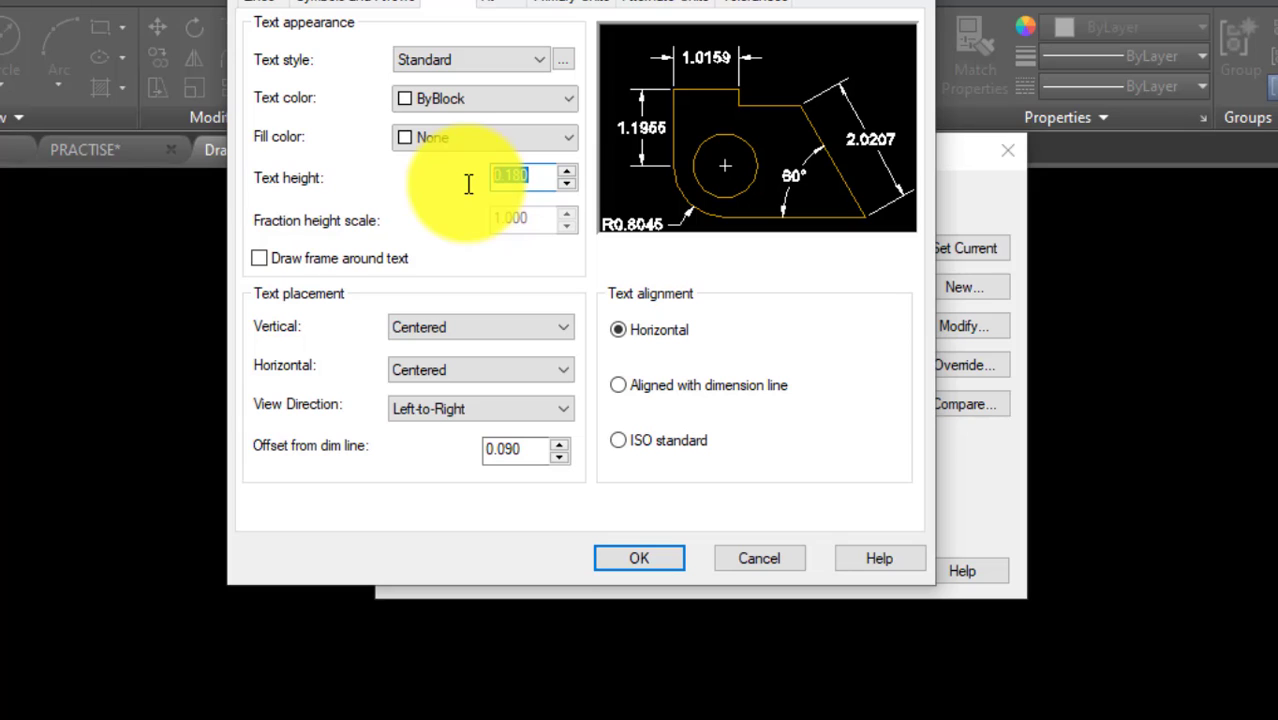
text(5)
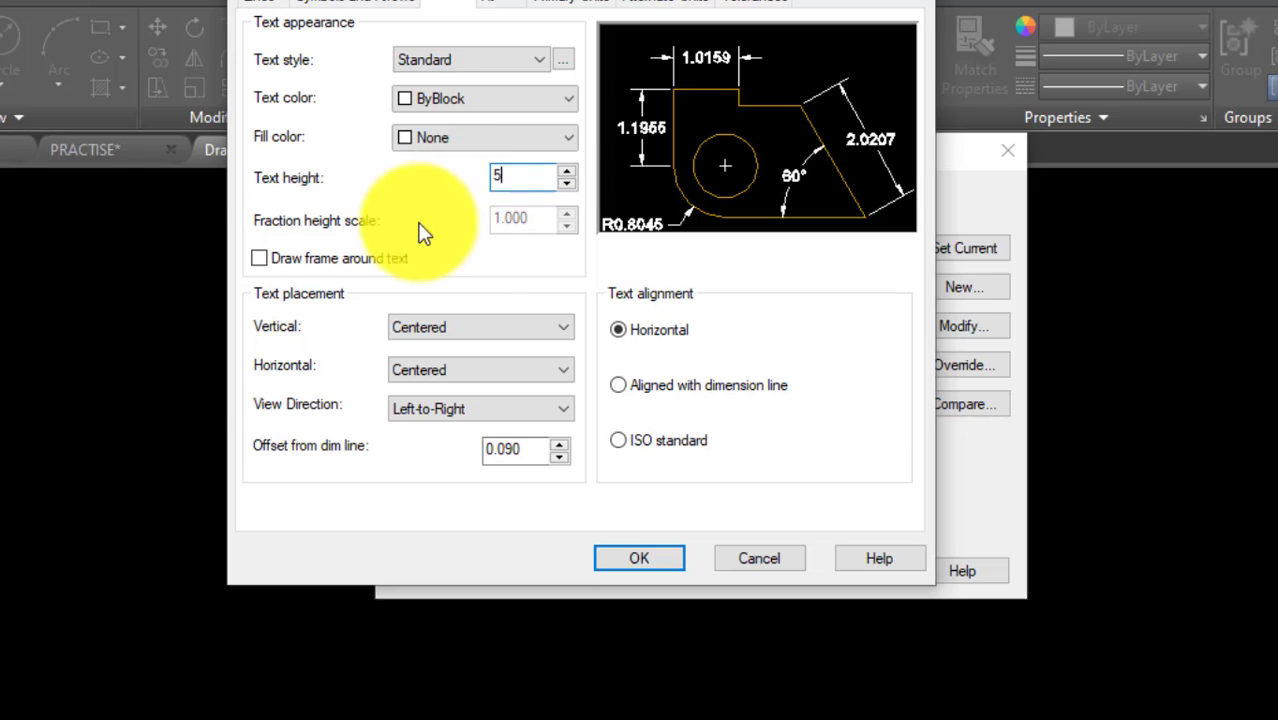
click(614, 442)
click(572, 328)
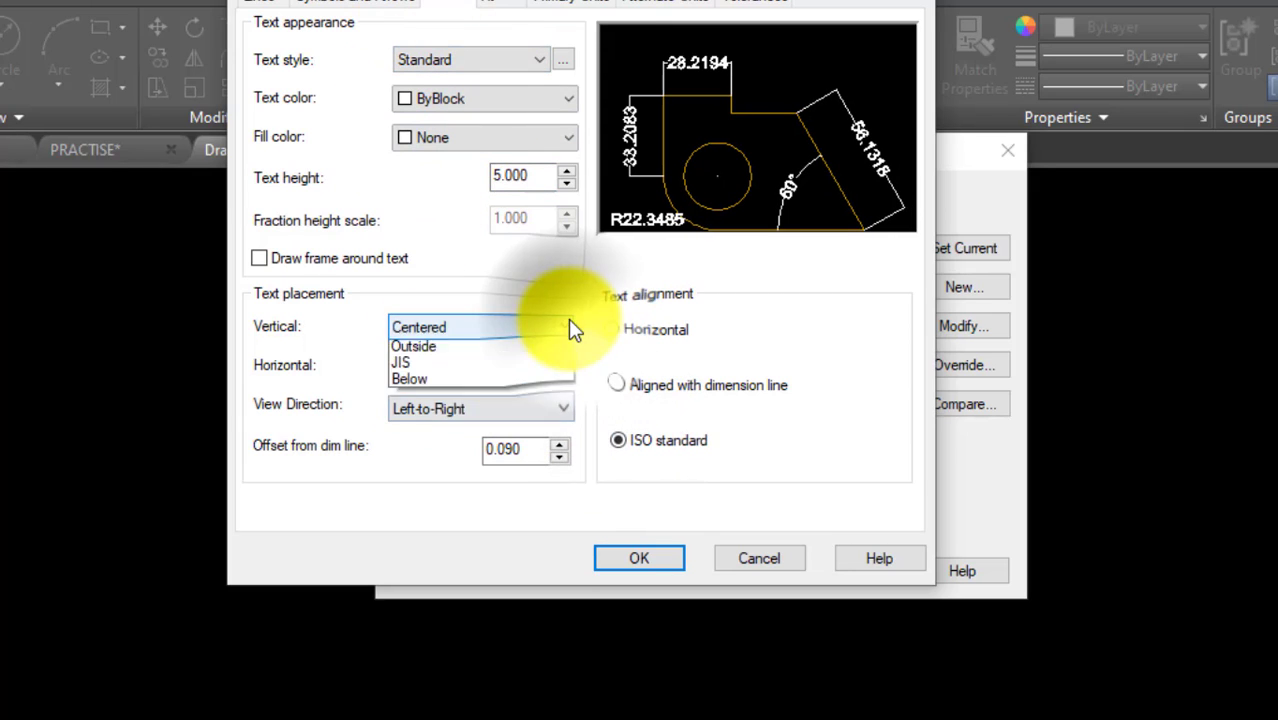
click(422, 348)
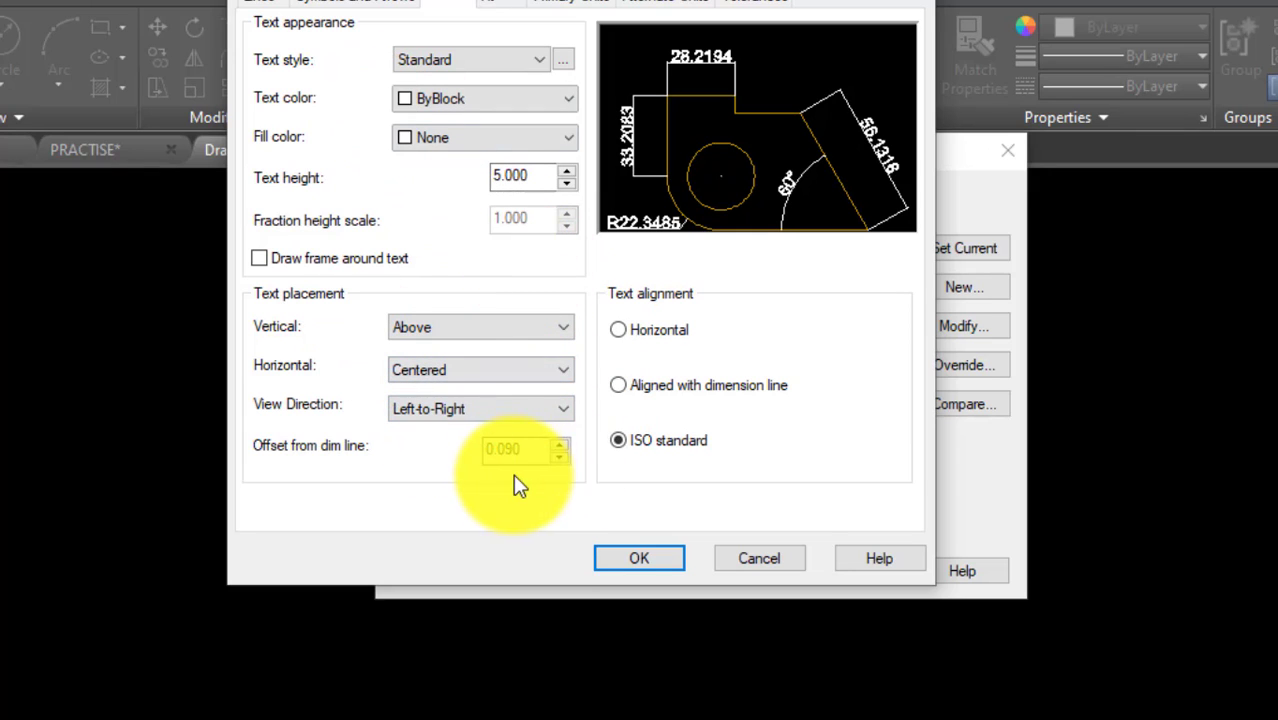
double_click(490, 449)
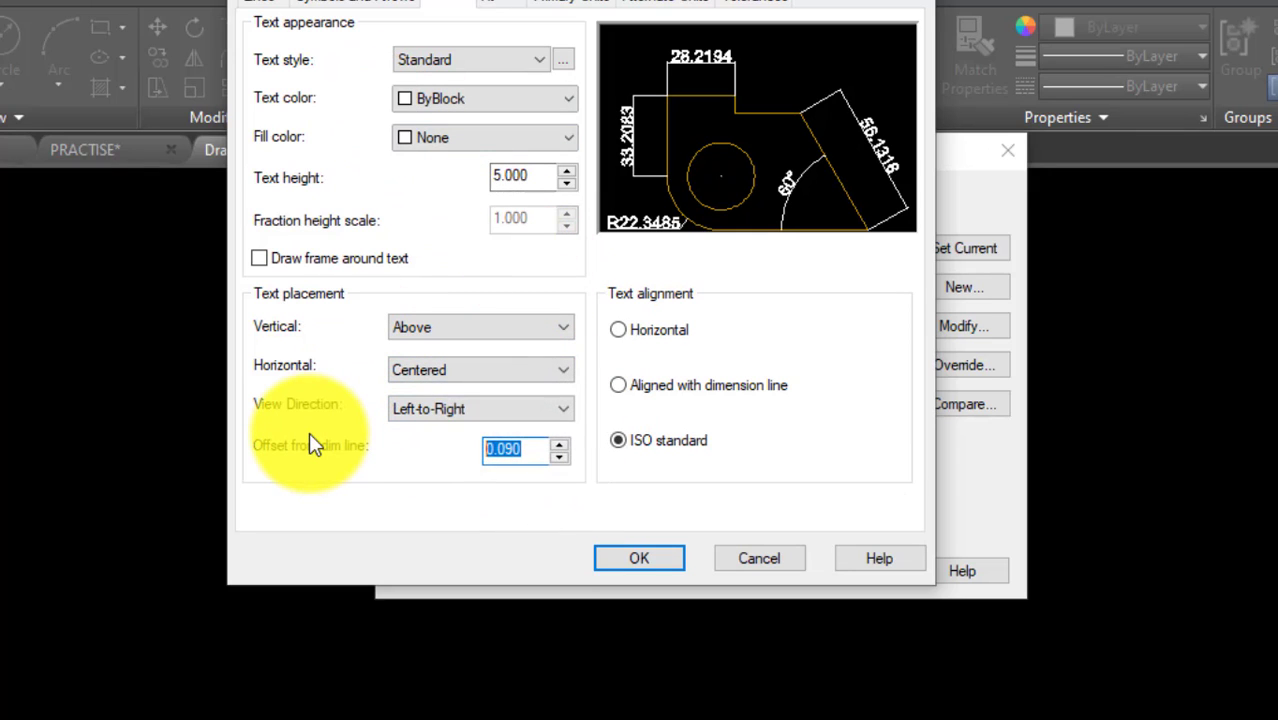
text(1)
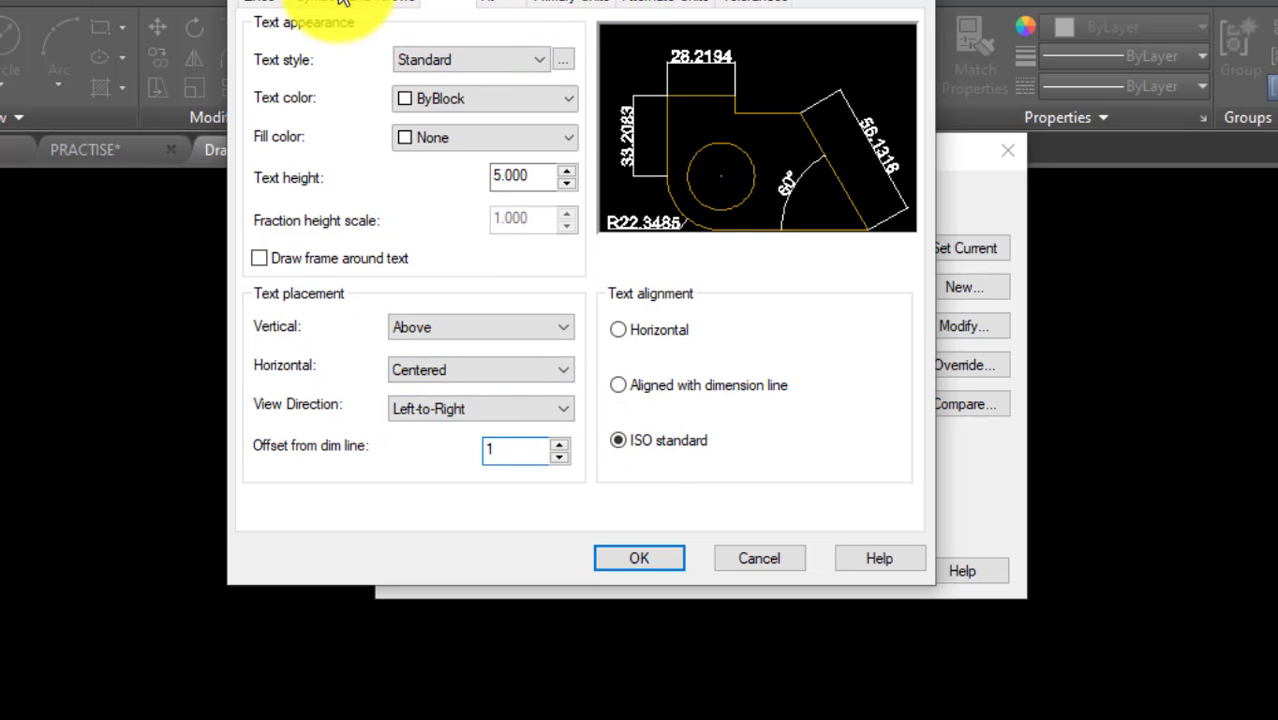
Set the arrow size of the Standard dimension style to 4
click(356, 4)
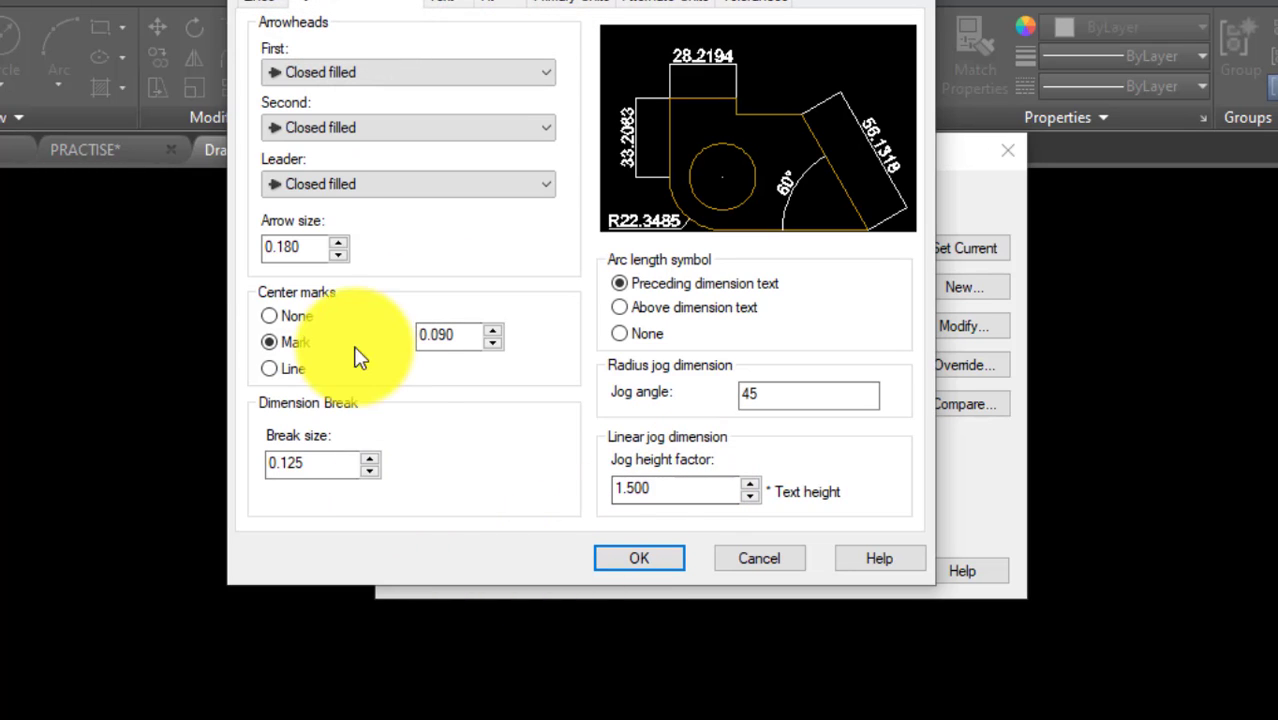
double_click(305, 247)
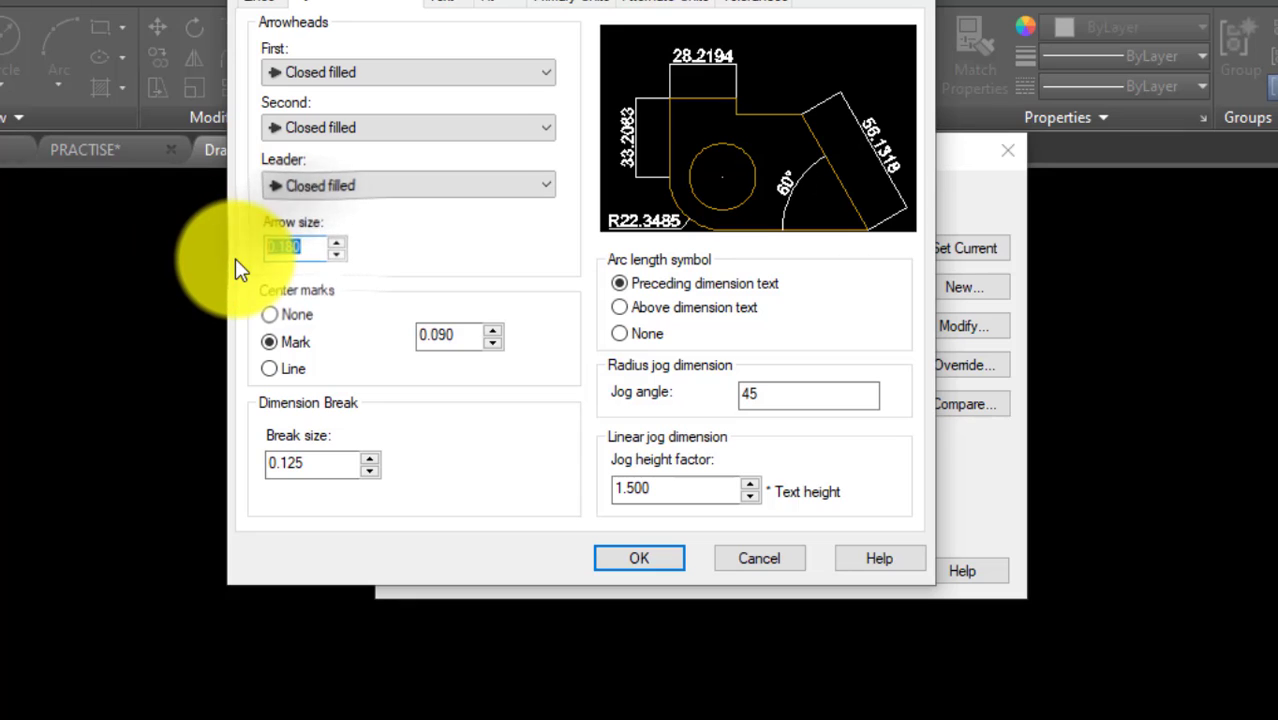
text(4)
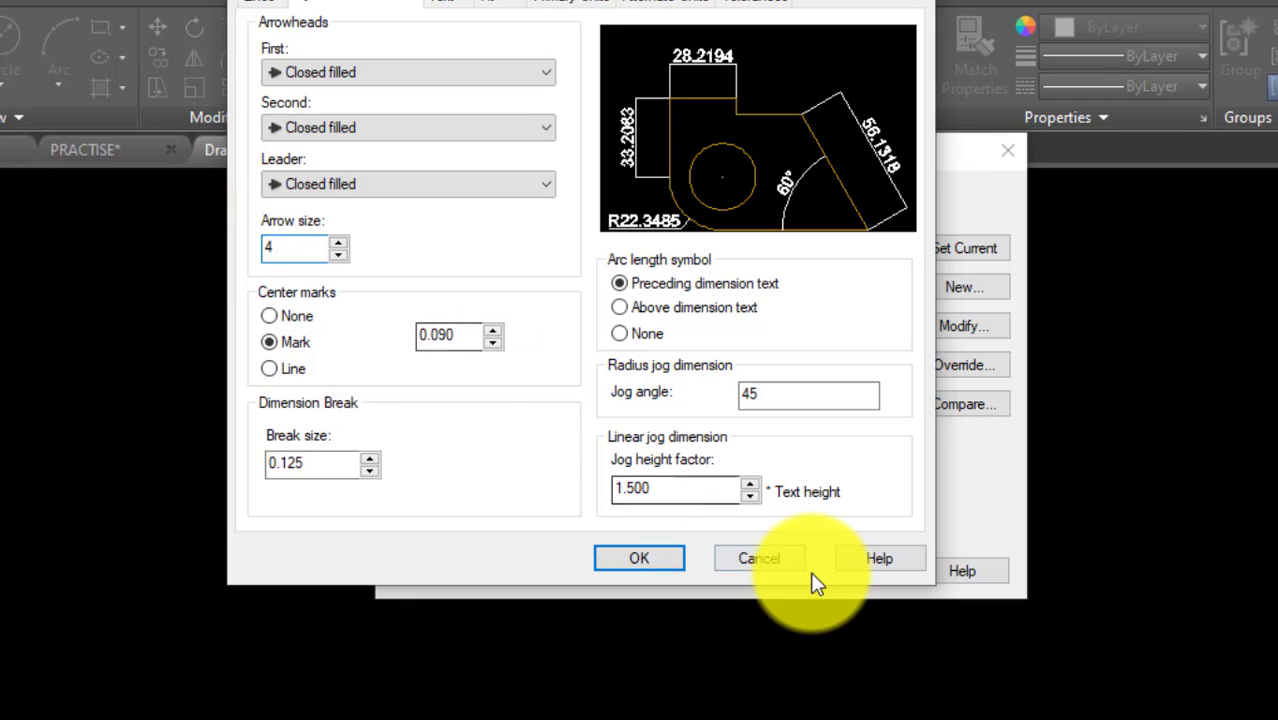
Set the dimension style's extension lines to extend 1 beyond the dimension lines with an offset from origin of 2
click(258, 3)
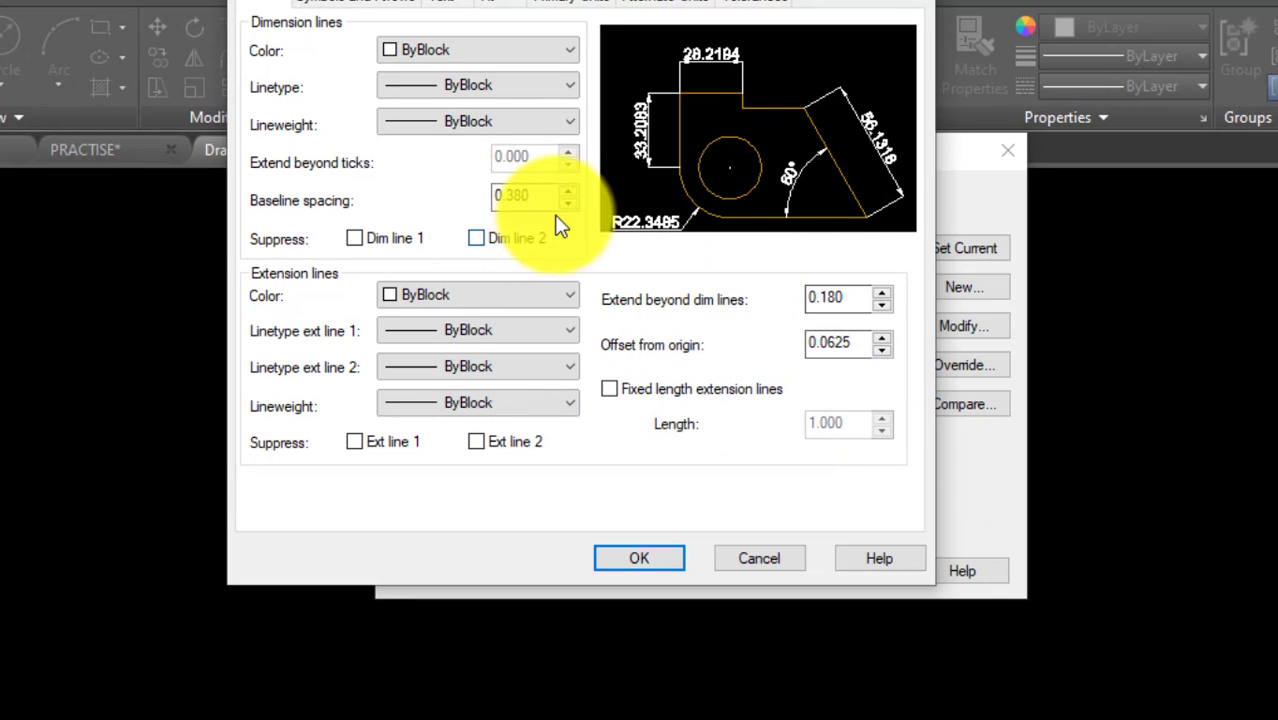
drag(856, 297, 721, 300)
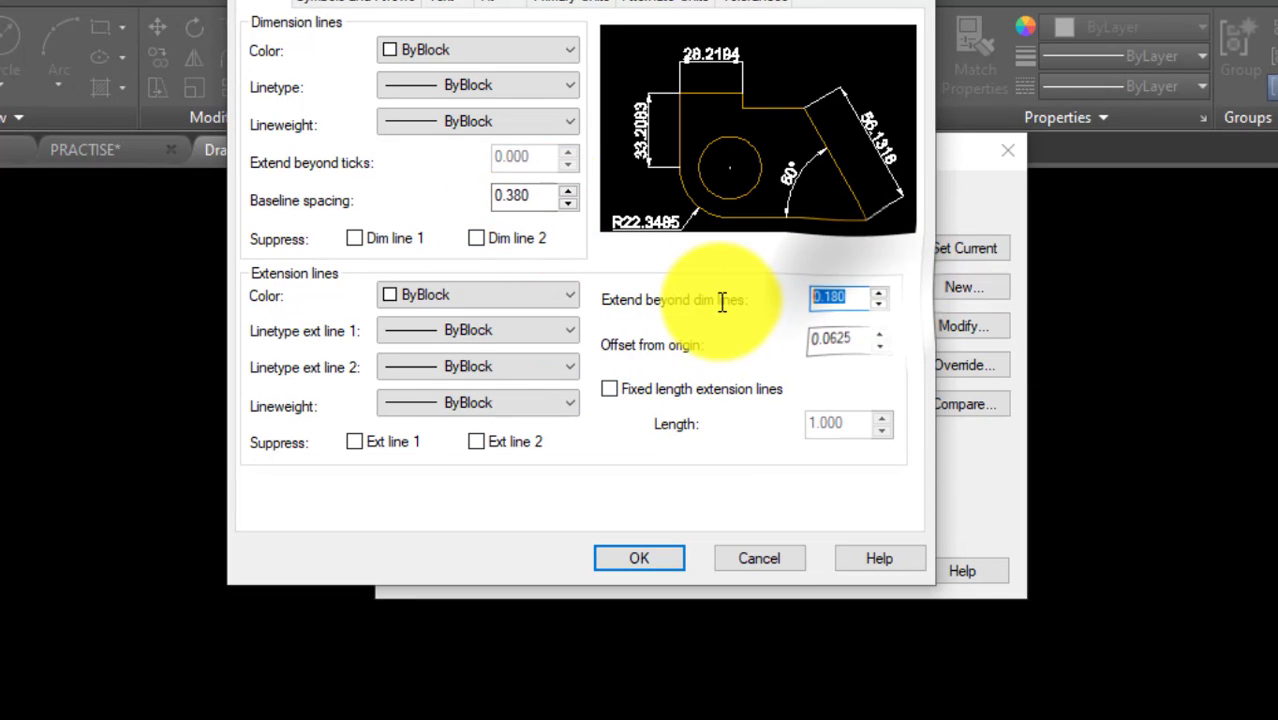
text(1)
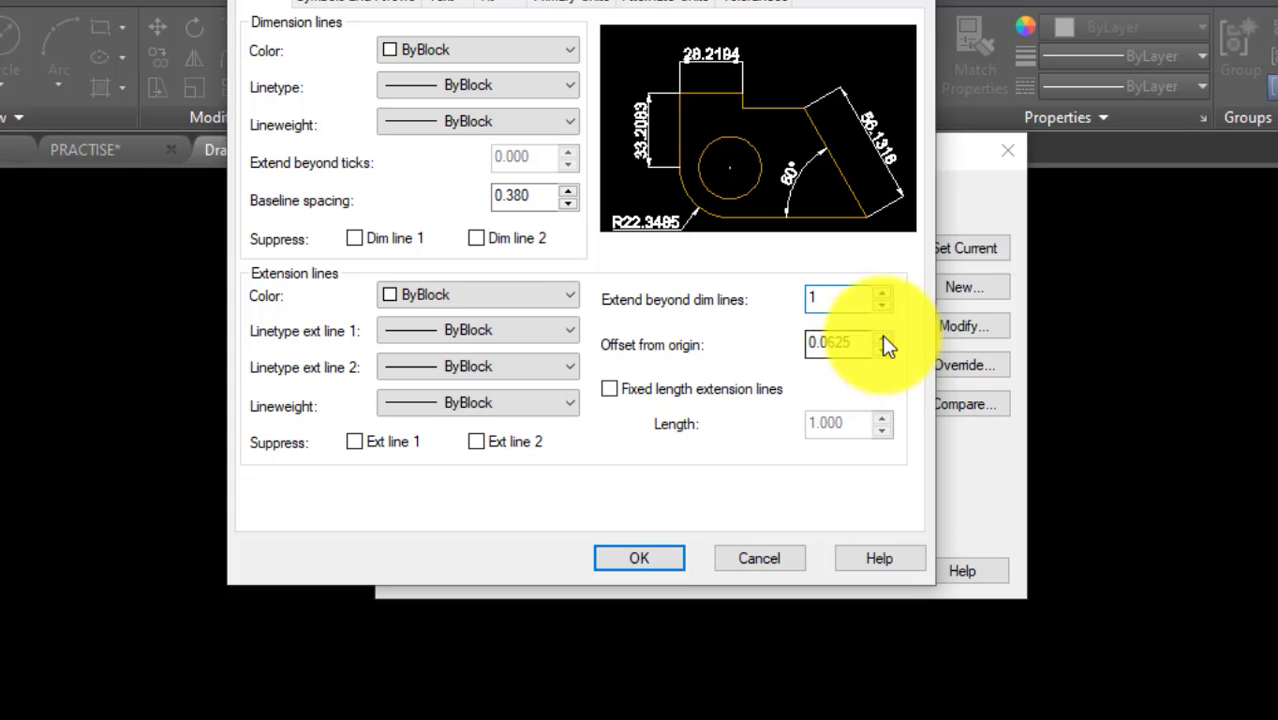
drag(847, 340, 670, 350)
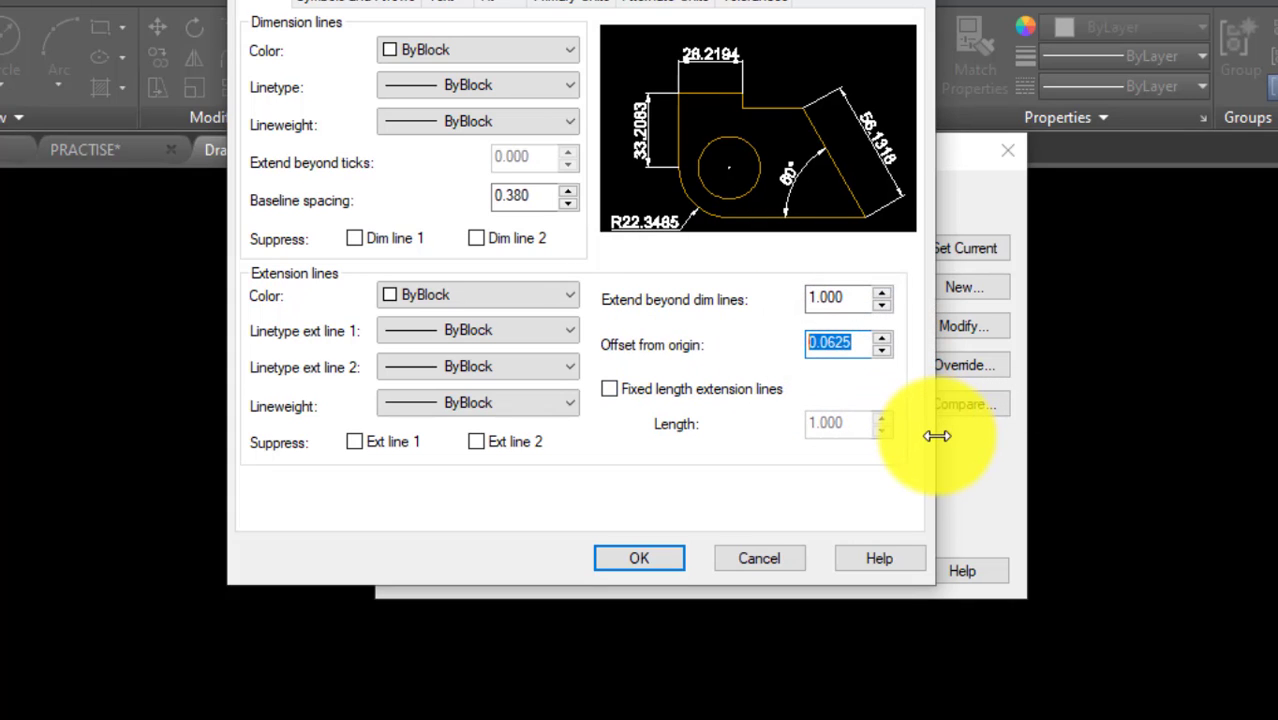
text(2)
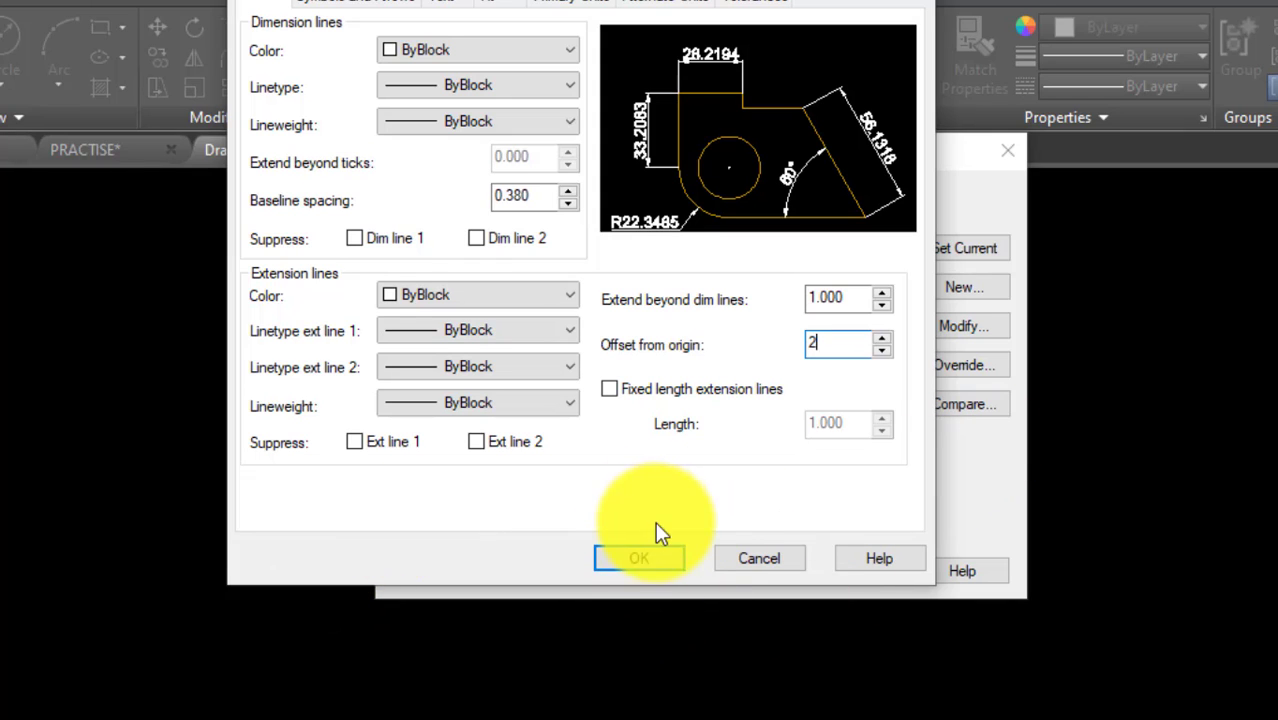
Suppress trailing zeros for linear dimensions in the primary units, then save the Standard style and close the Dimension Style Manager
click(505, 6)
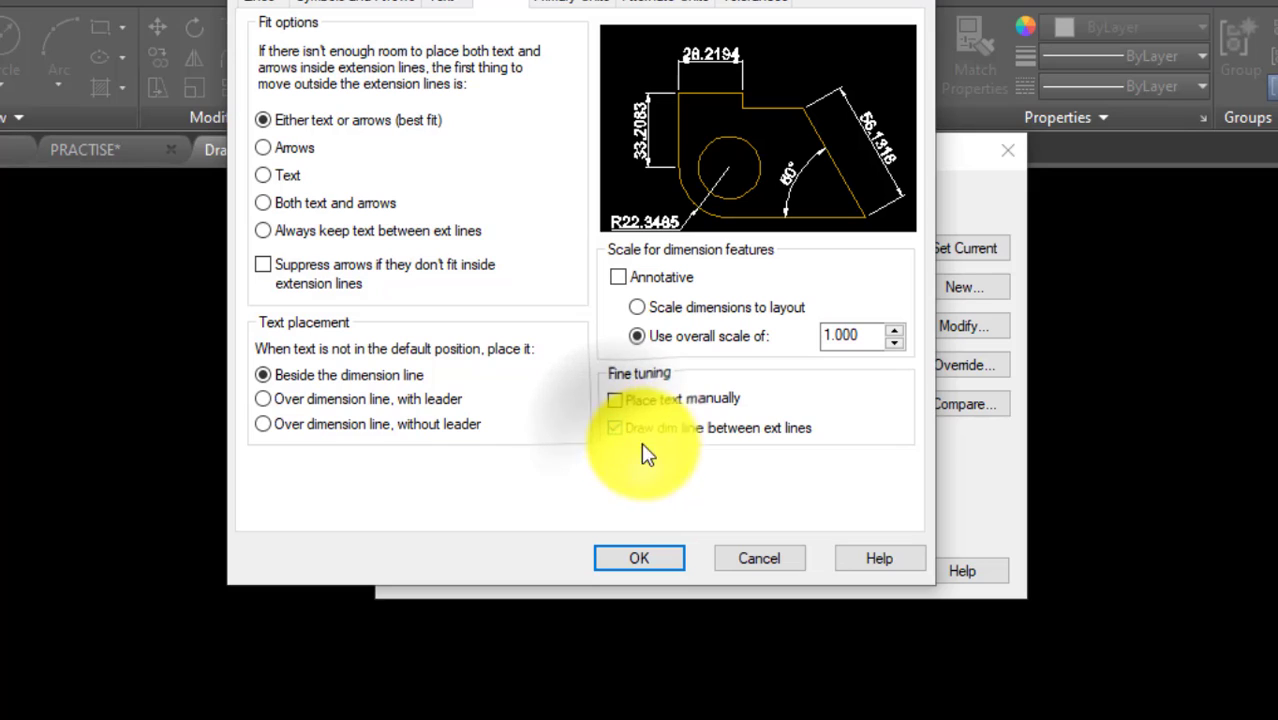
click(566, 4)
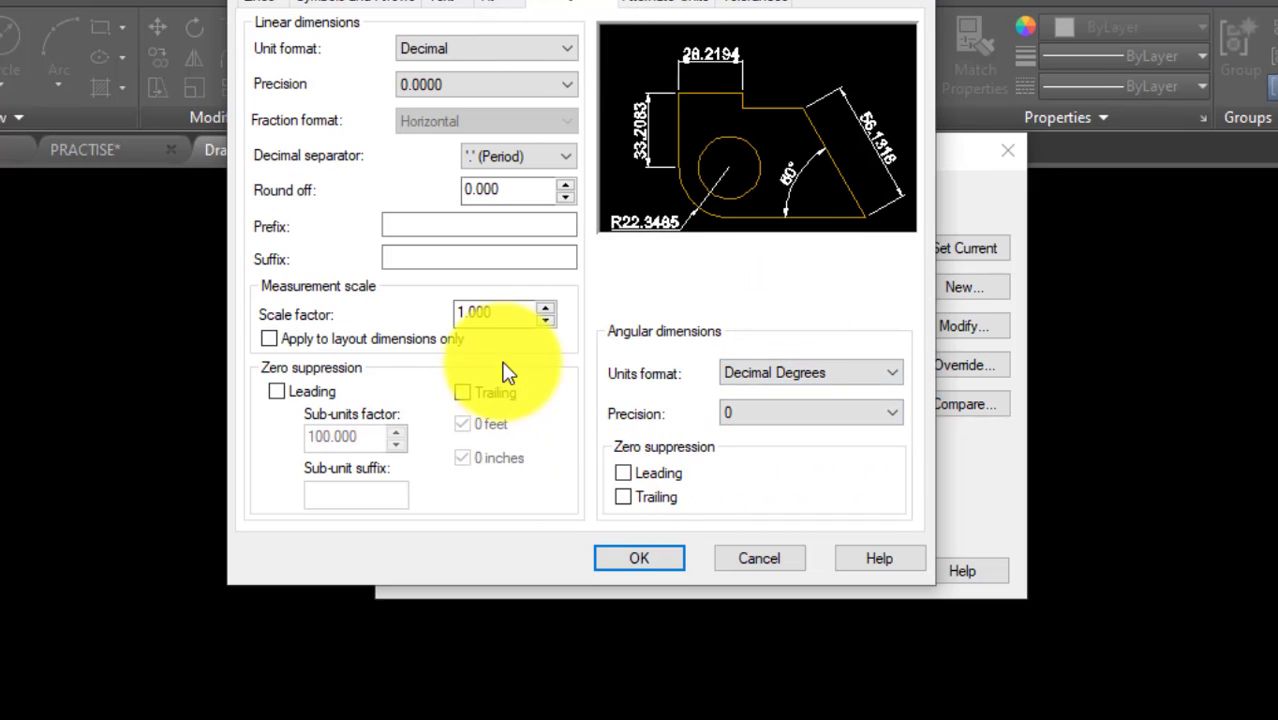
click(463, 392)
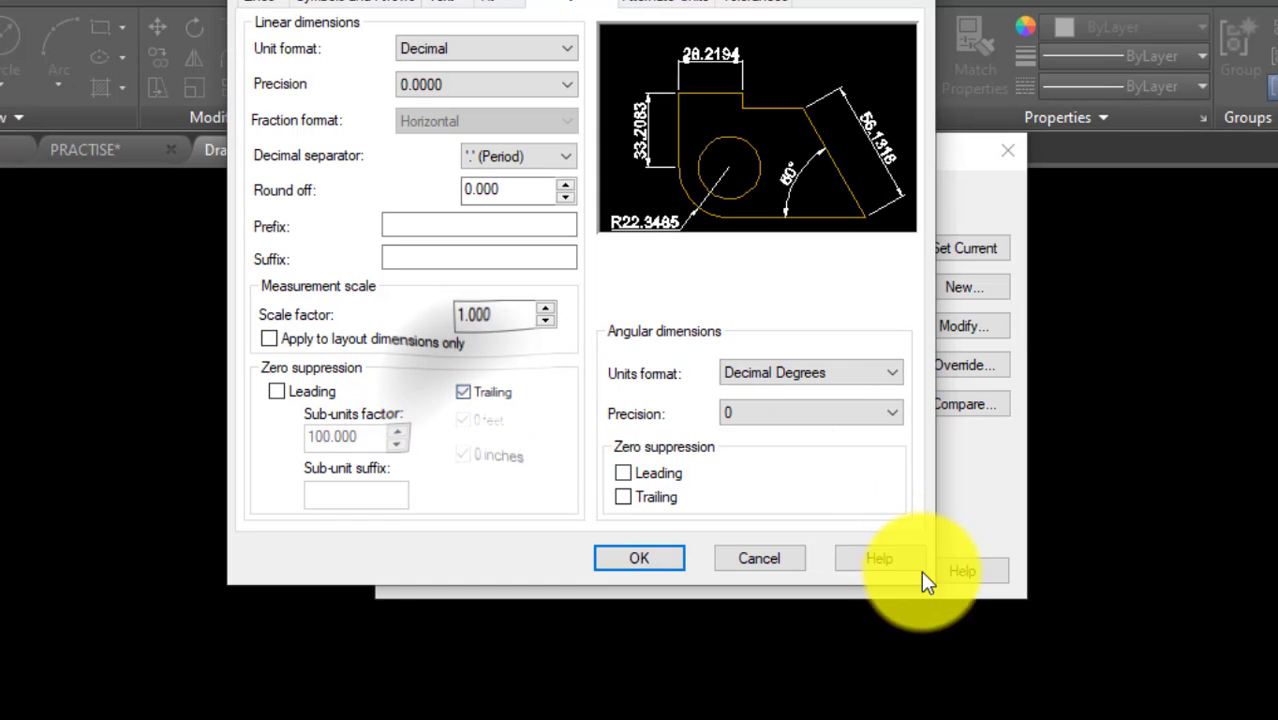
click(638, 560)
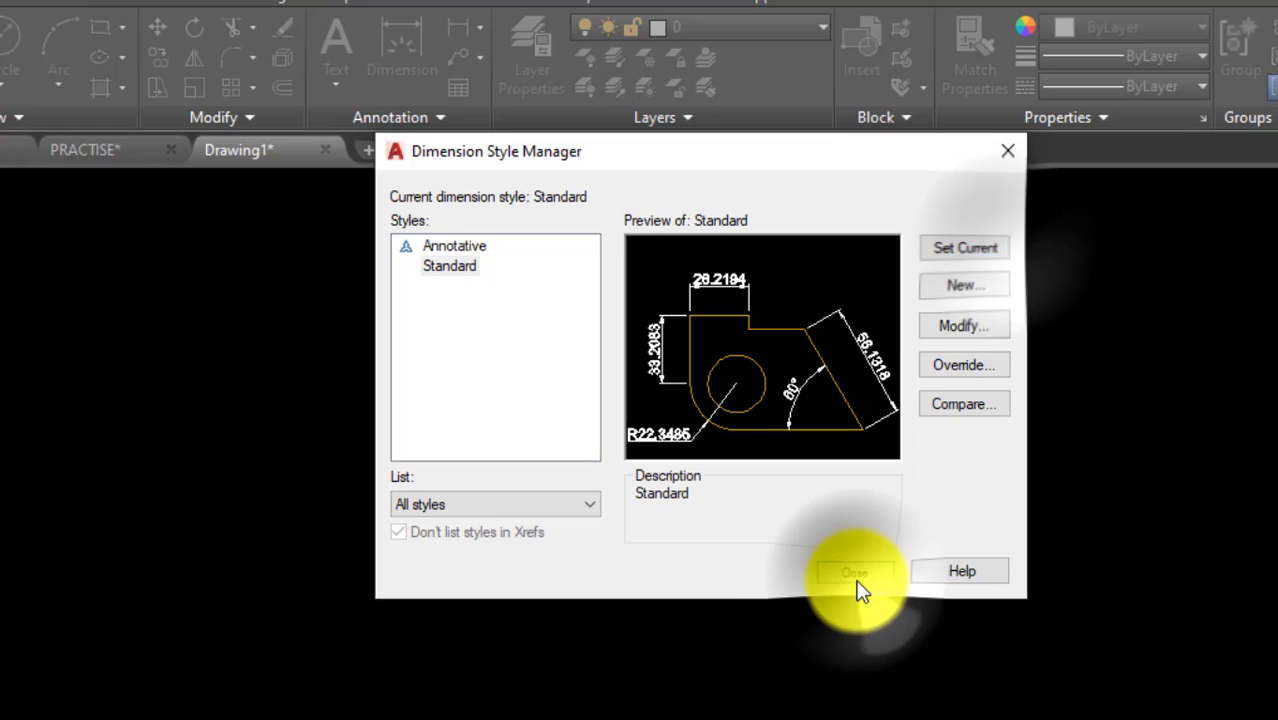
click(856, 578)
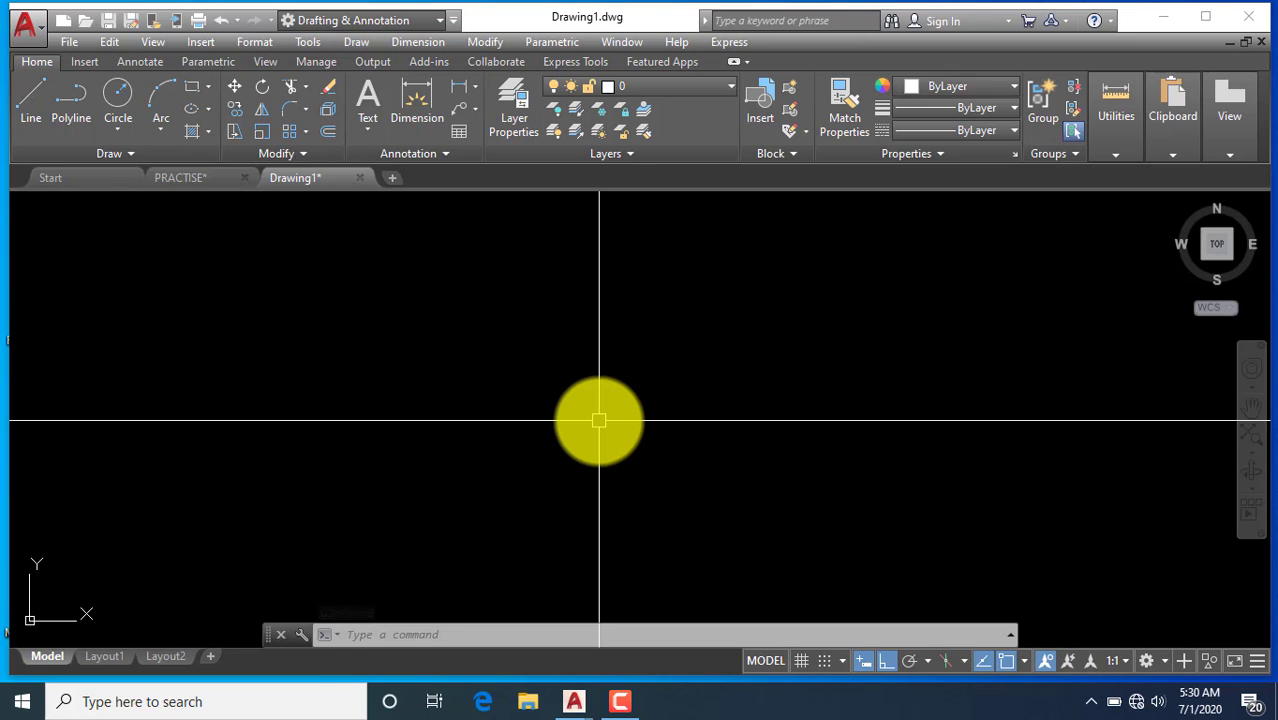
Open the Layer Properties Manager and add three new layers with their default names
text(L)
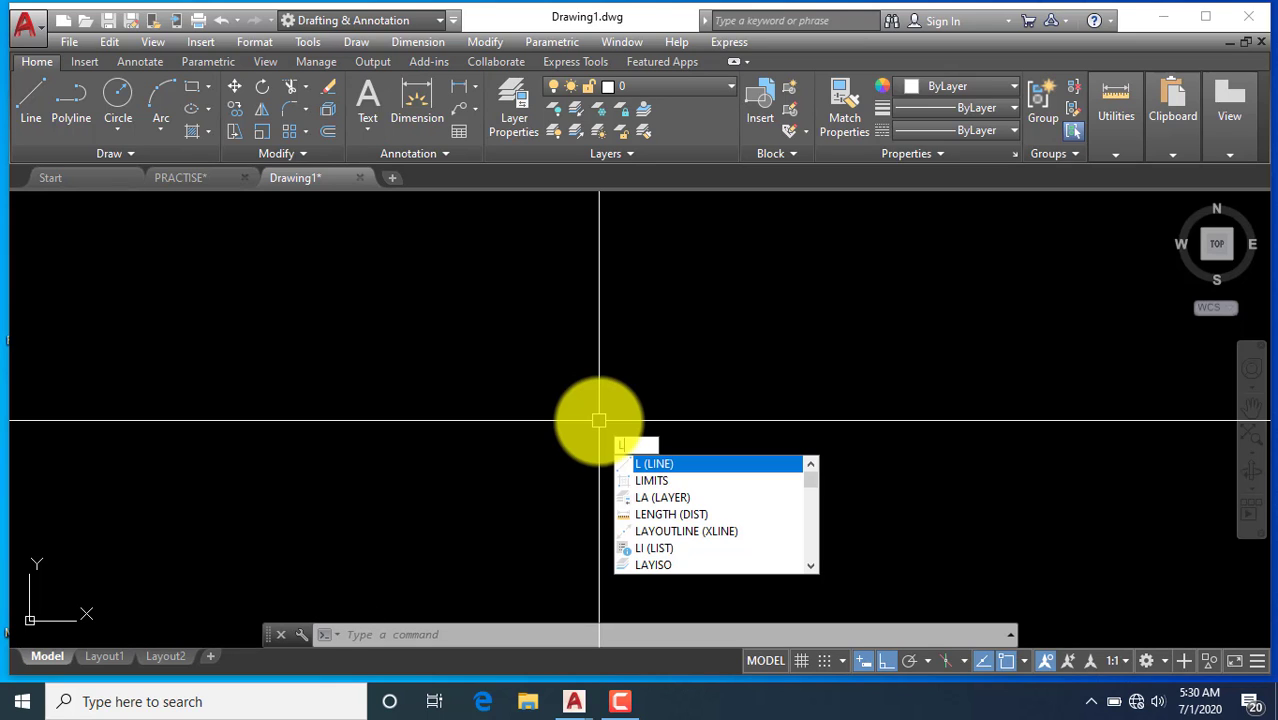
text(a)
key(Return)
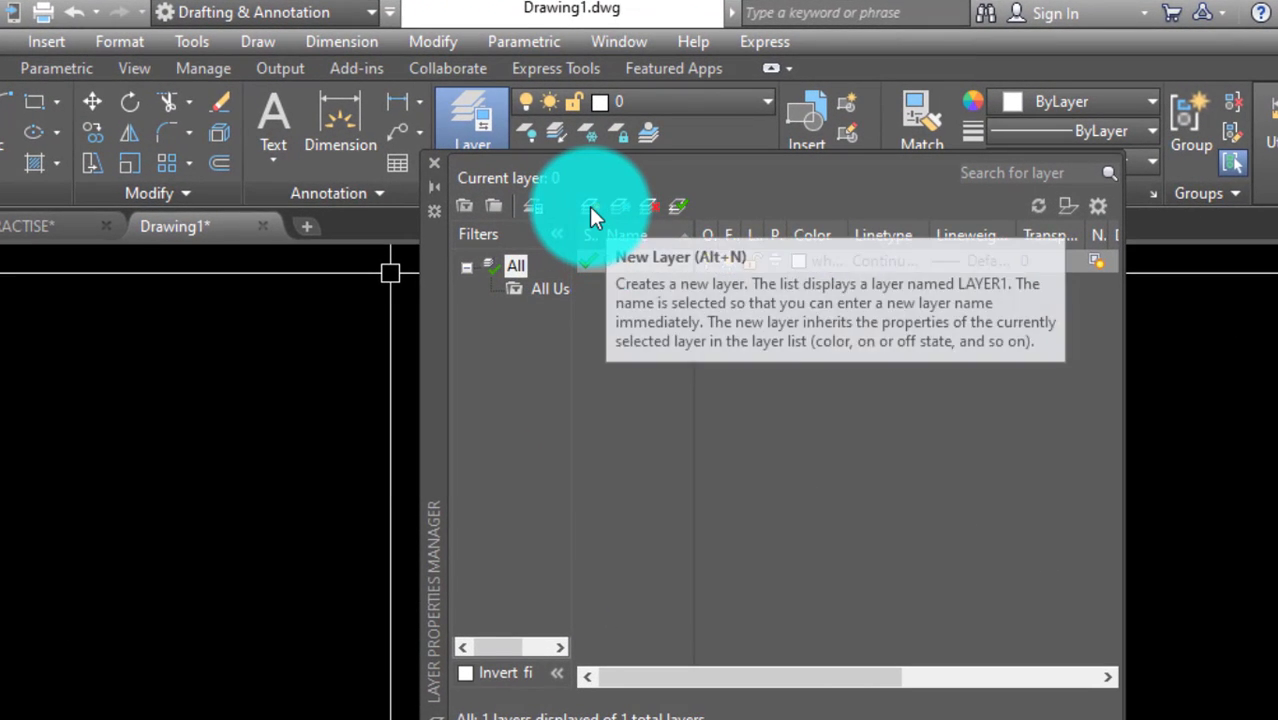
click(590, 216)
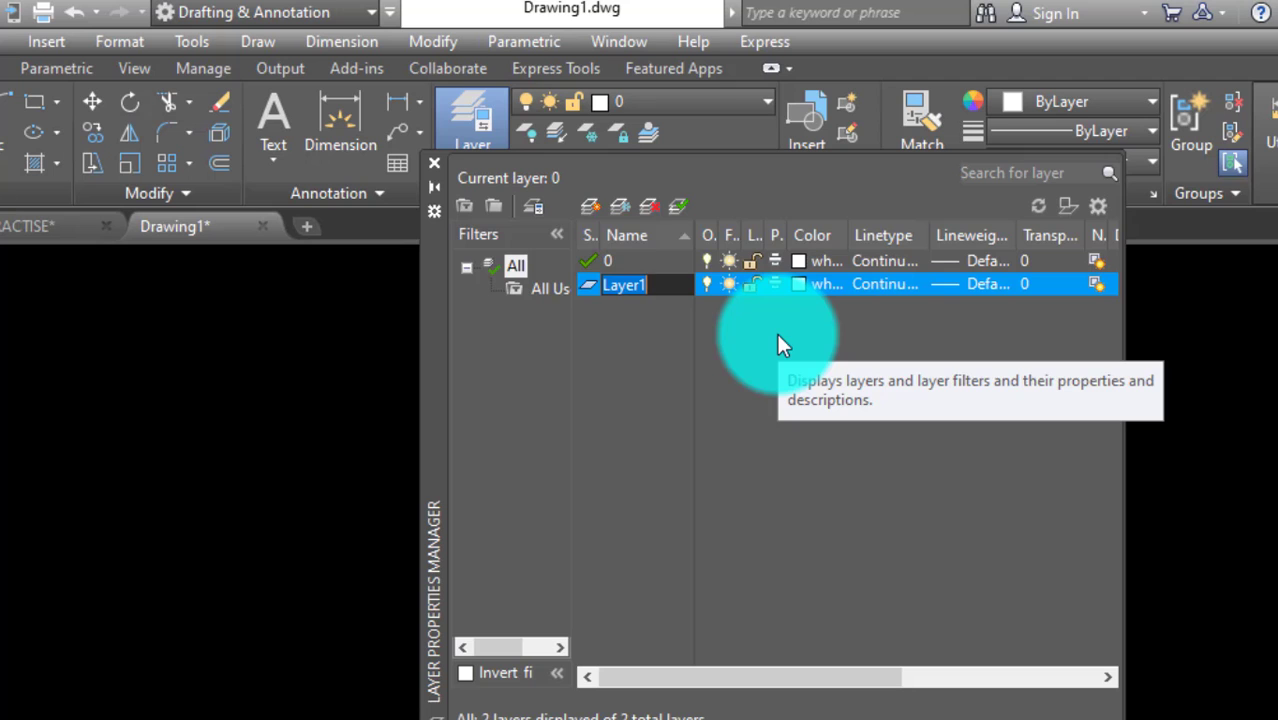
click(589, 209)
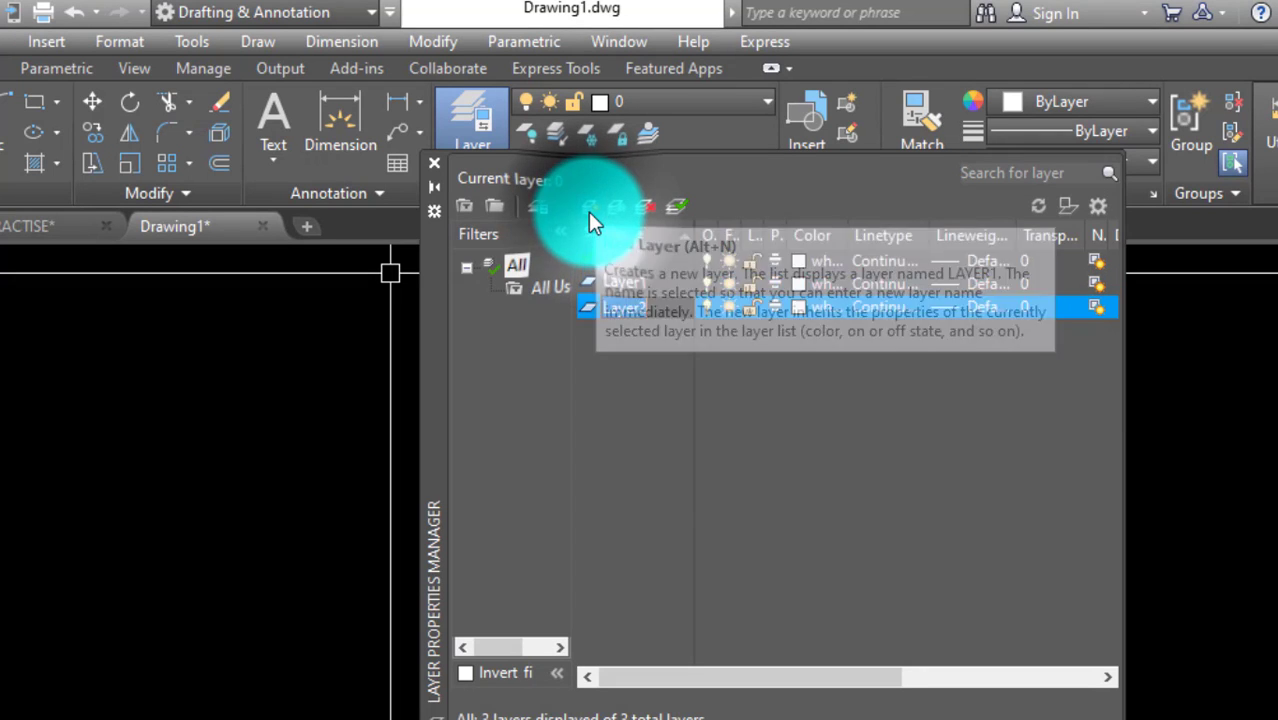
click(594, 207)
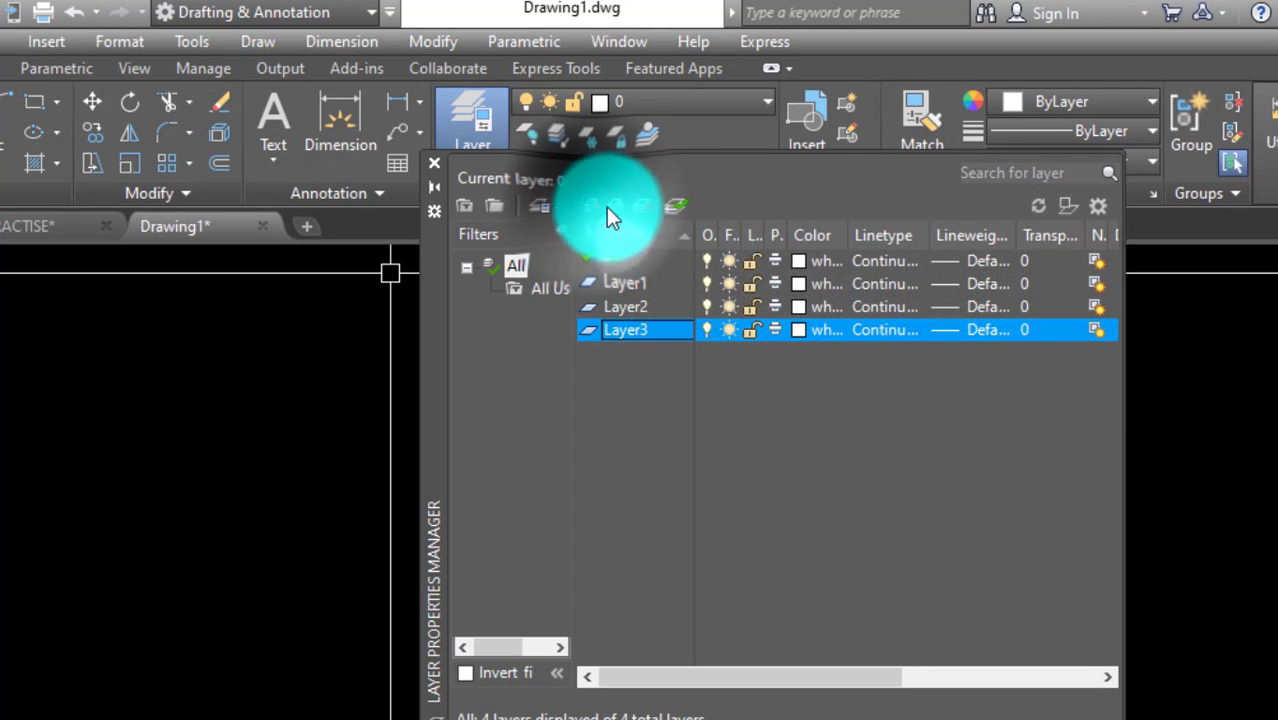
Add a fourth new layer, then rename Layer1 as OBJET LINE and set its color to green
click(600, 207)
click(624, 288)
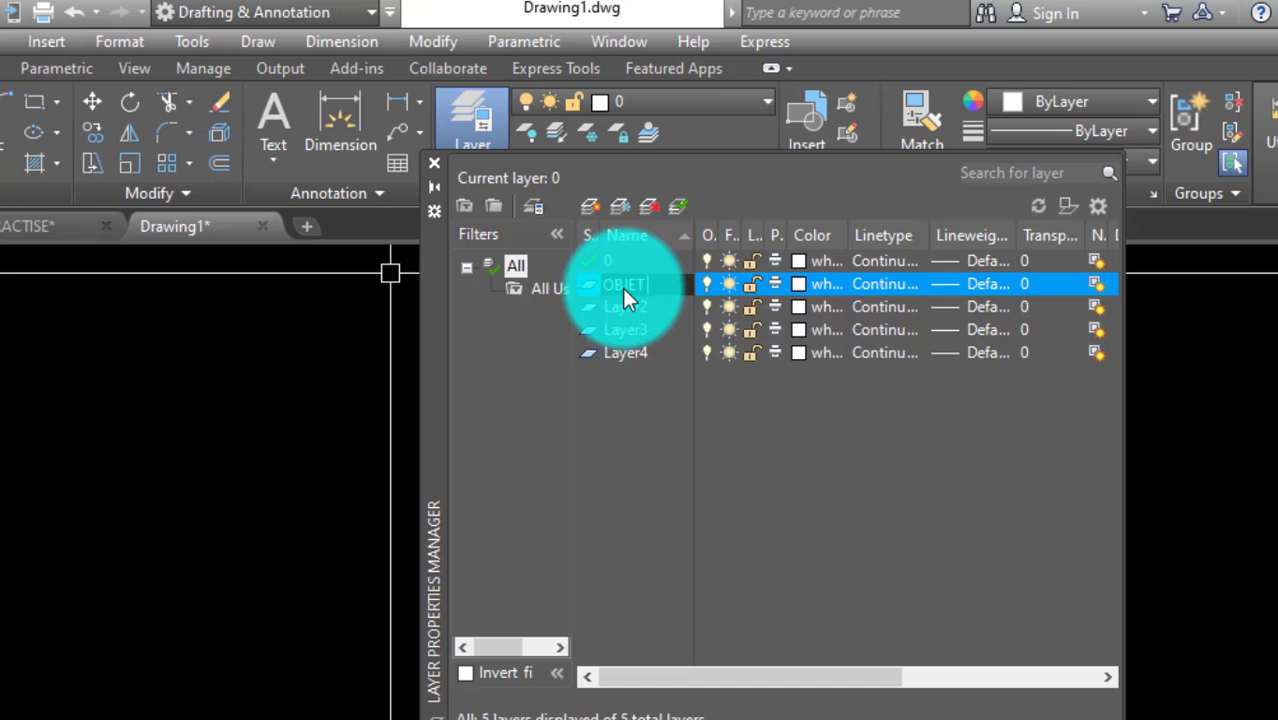
text(INE)
click(816, 287)
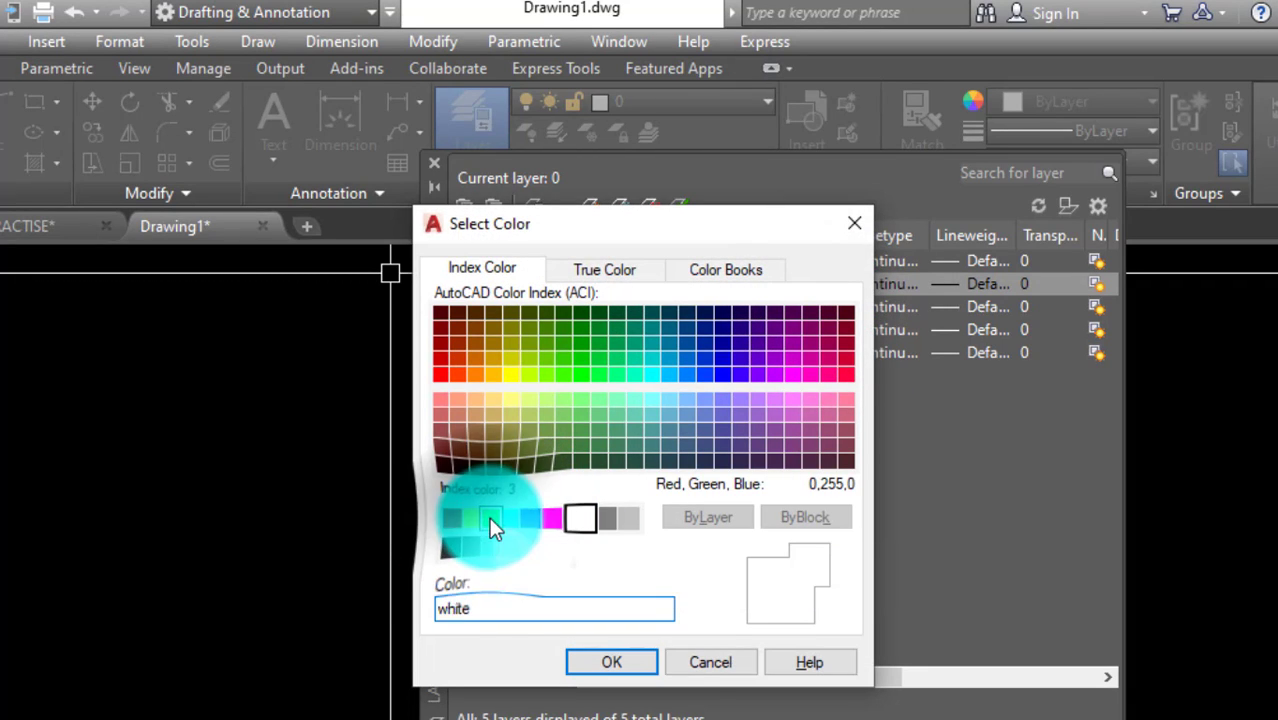
click(489, 517)
click(614, 662)
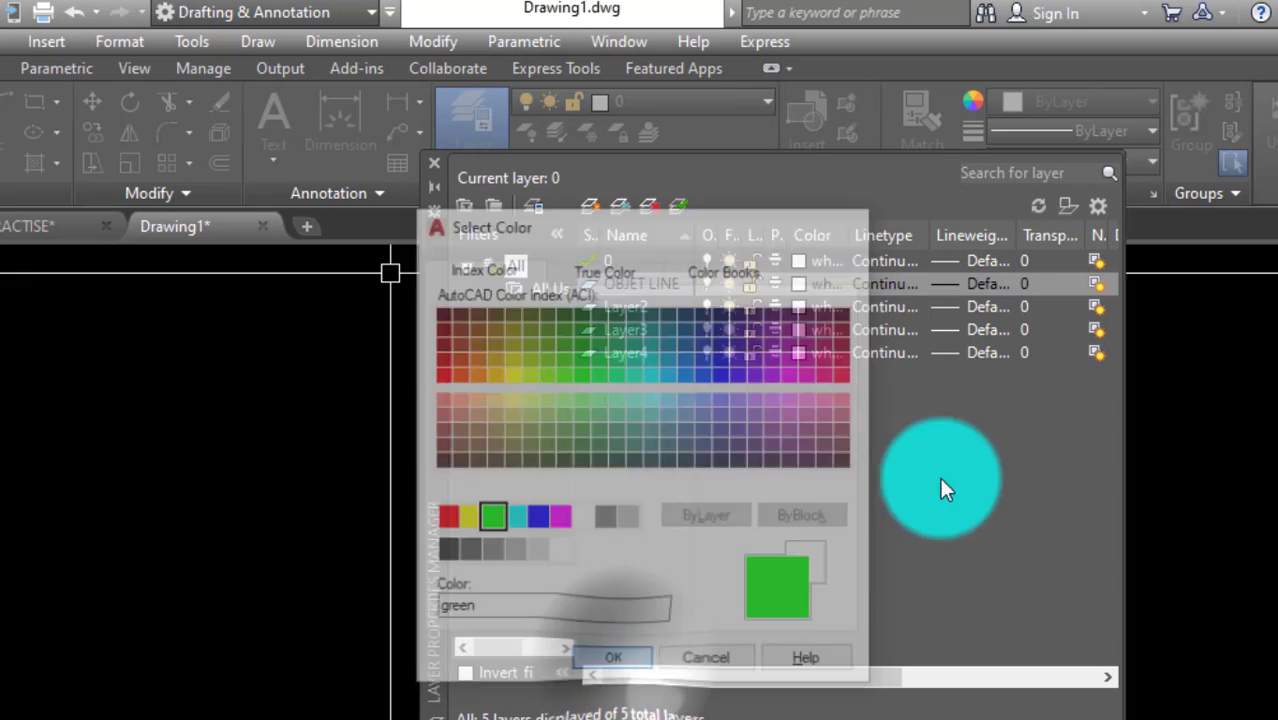
Rename Layer2 as CENTER LINE and set its color to cyan
click(624, 305)
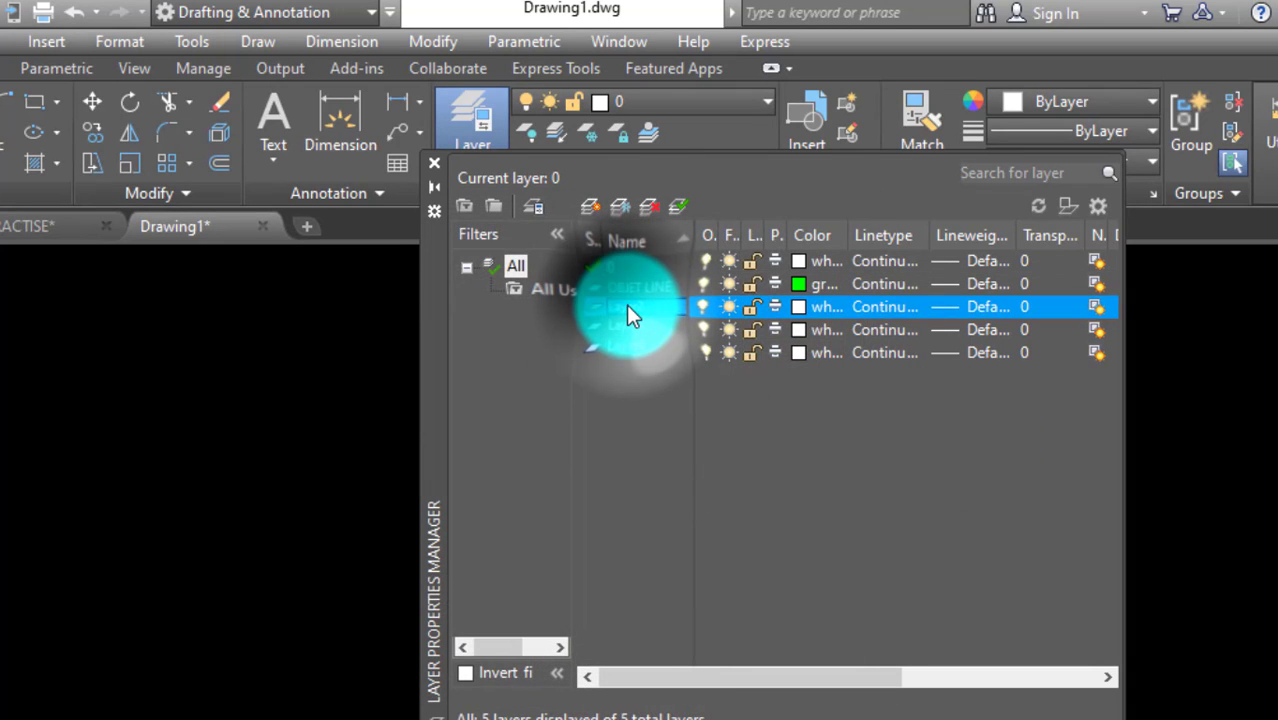
click(634, 306)
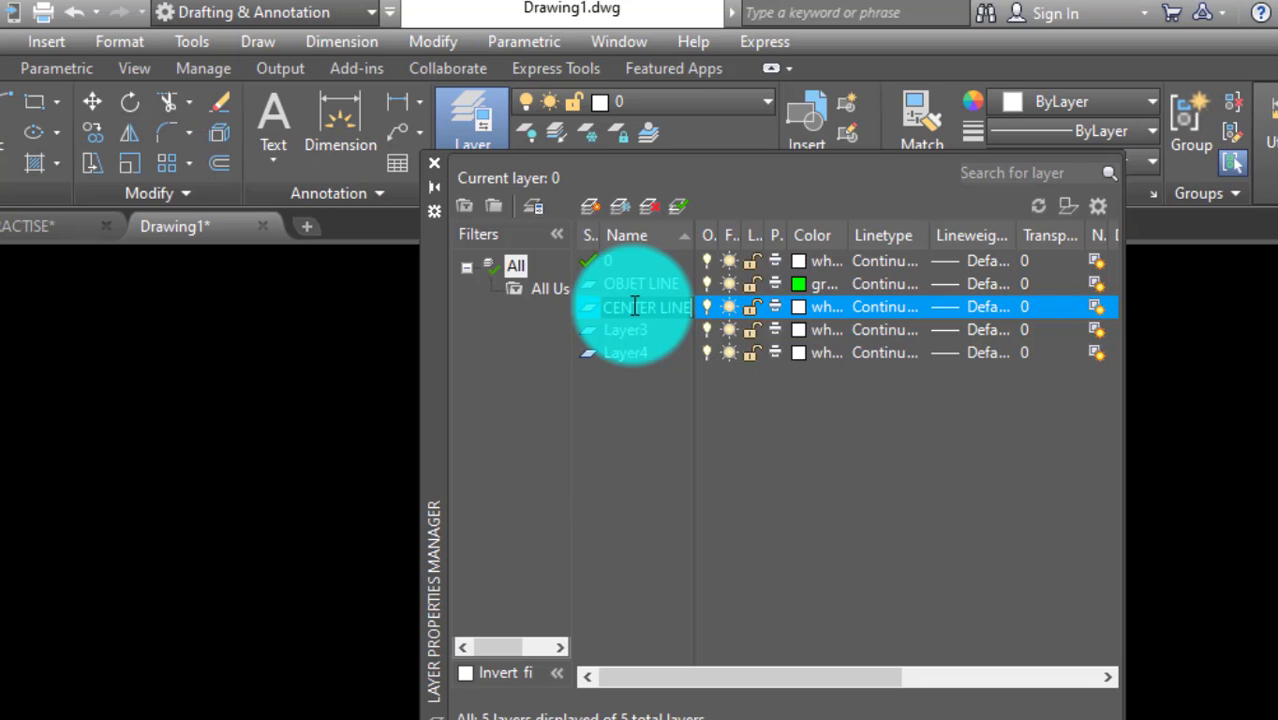
click(808, 316)
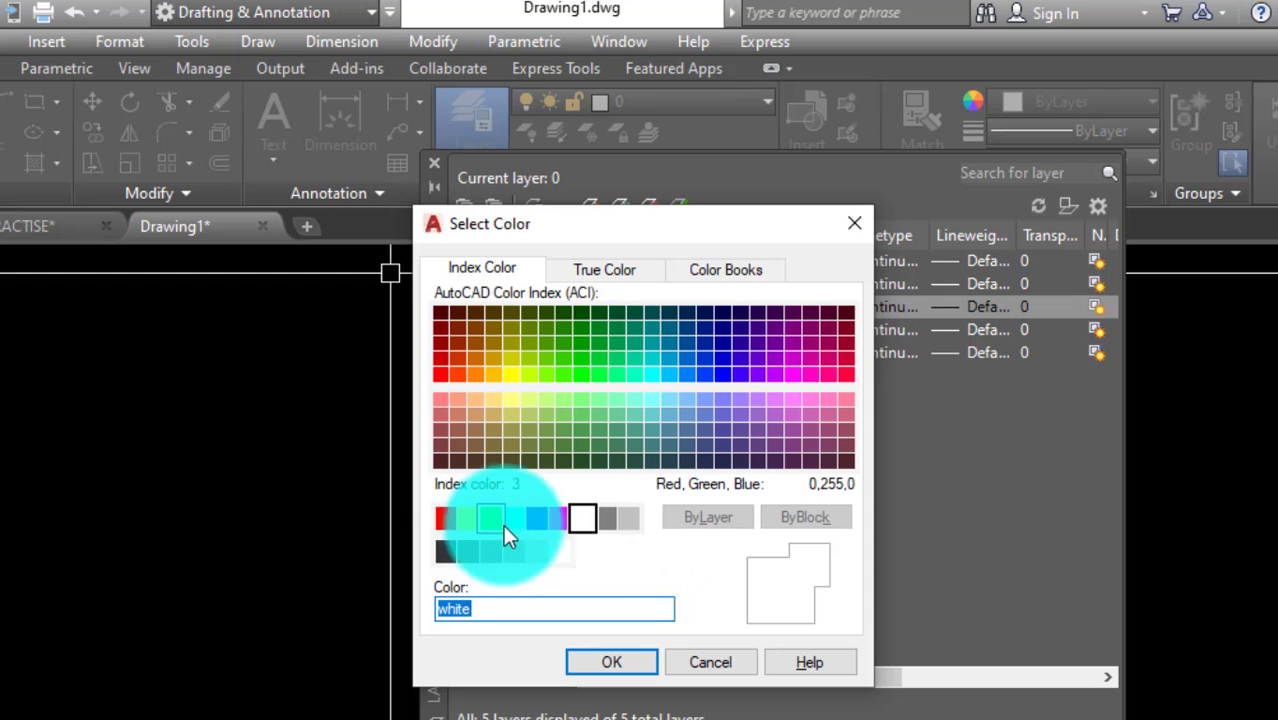
click(513, 513)
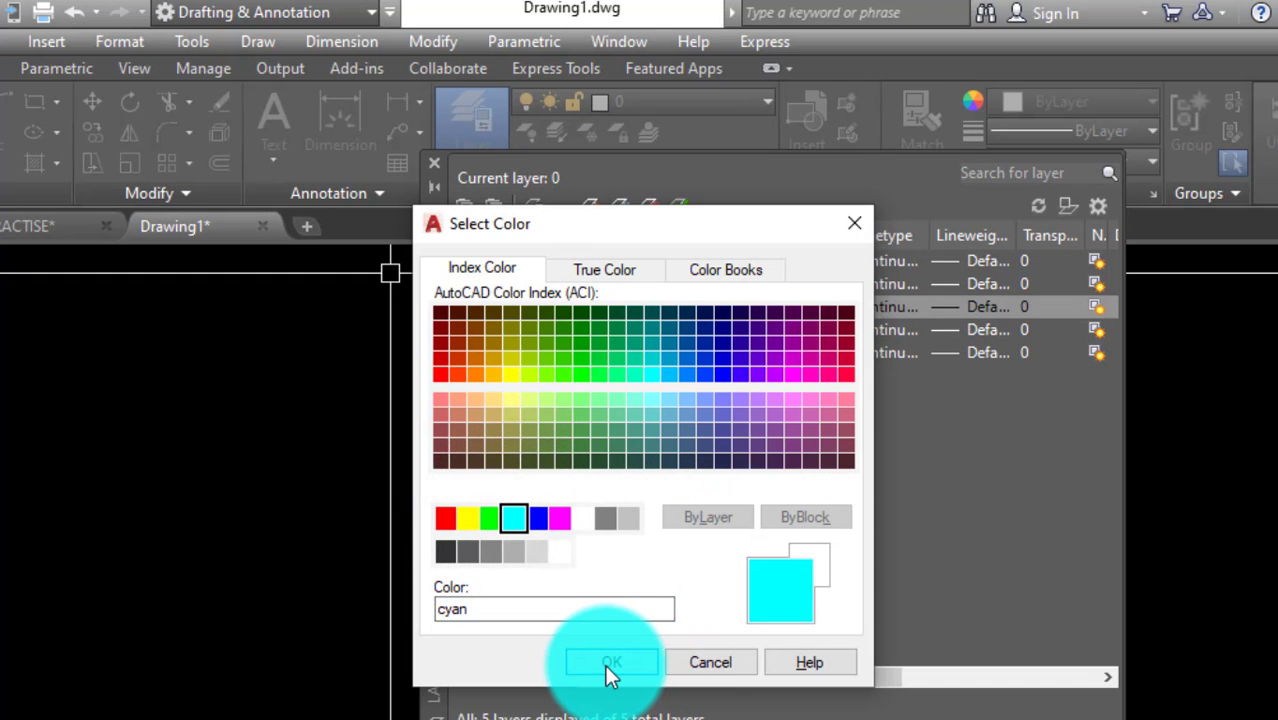
click(601, 661)
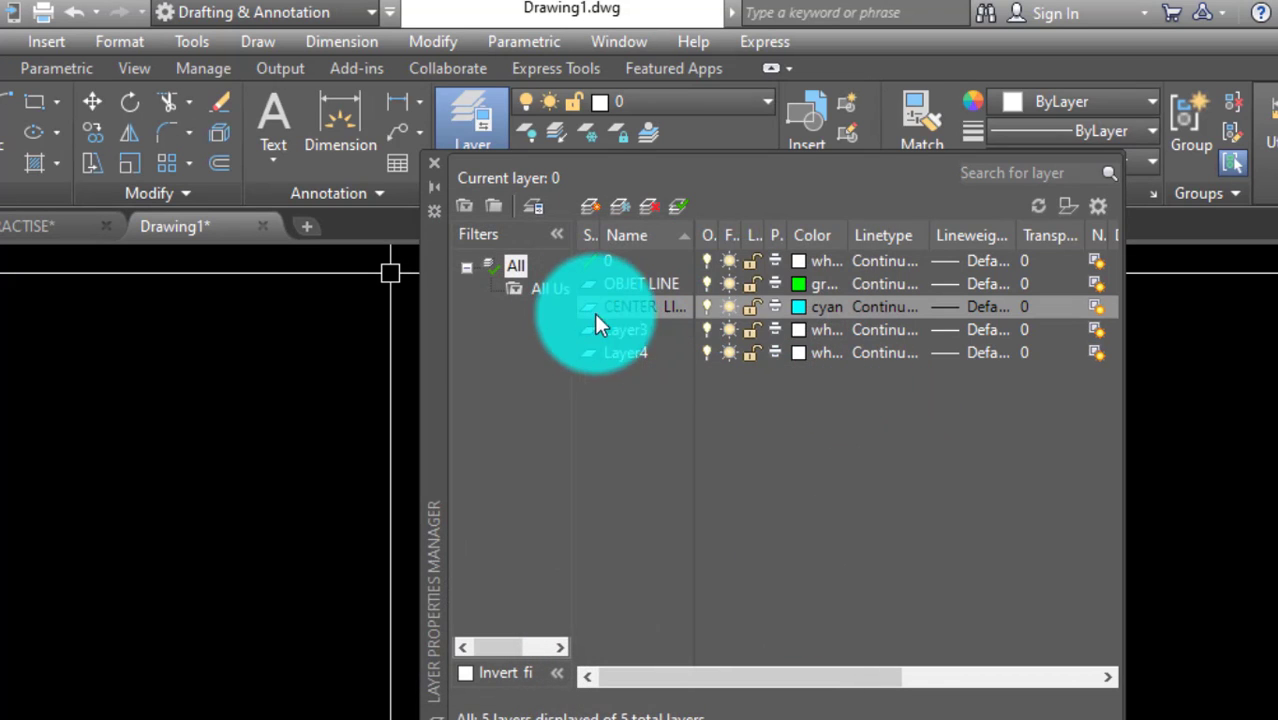
Rename Layer3 as CIRCLE and set its color to magenta
click(627, 333)
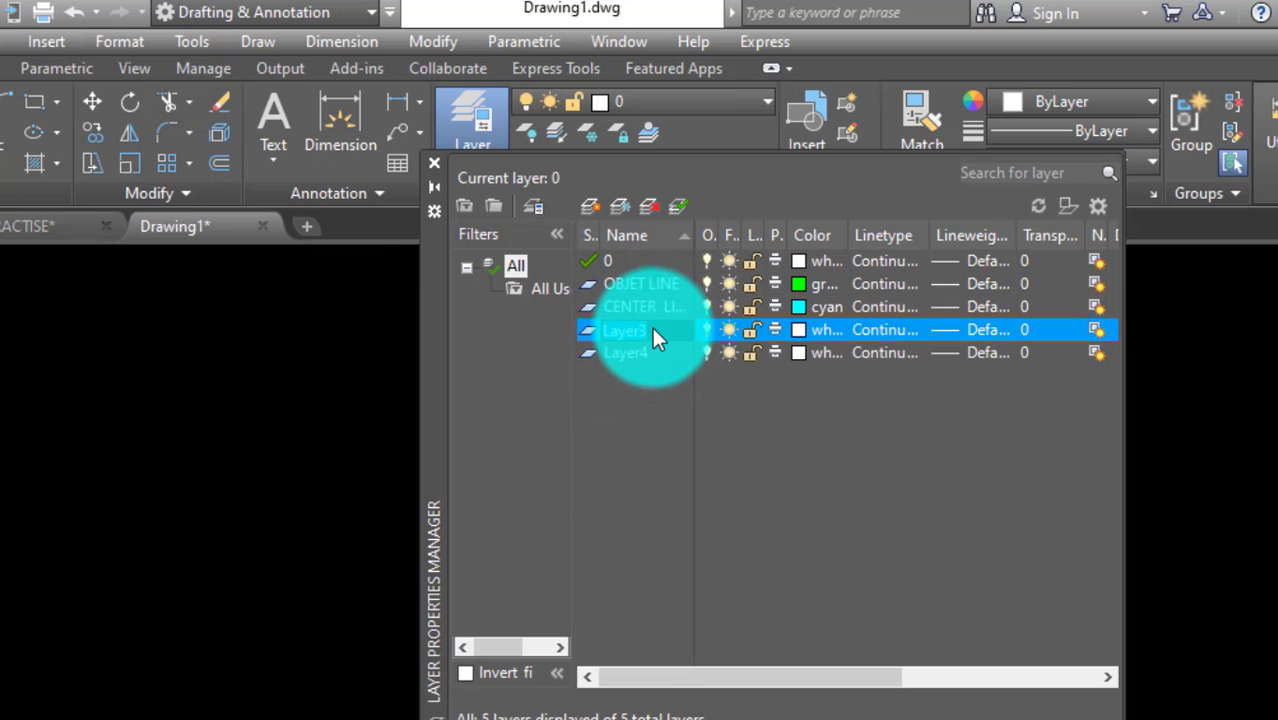
text(CIRCLE)
click(807, 330)
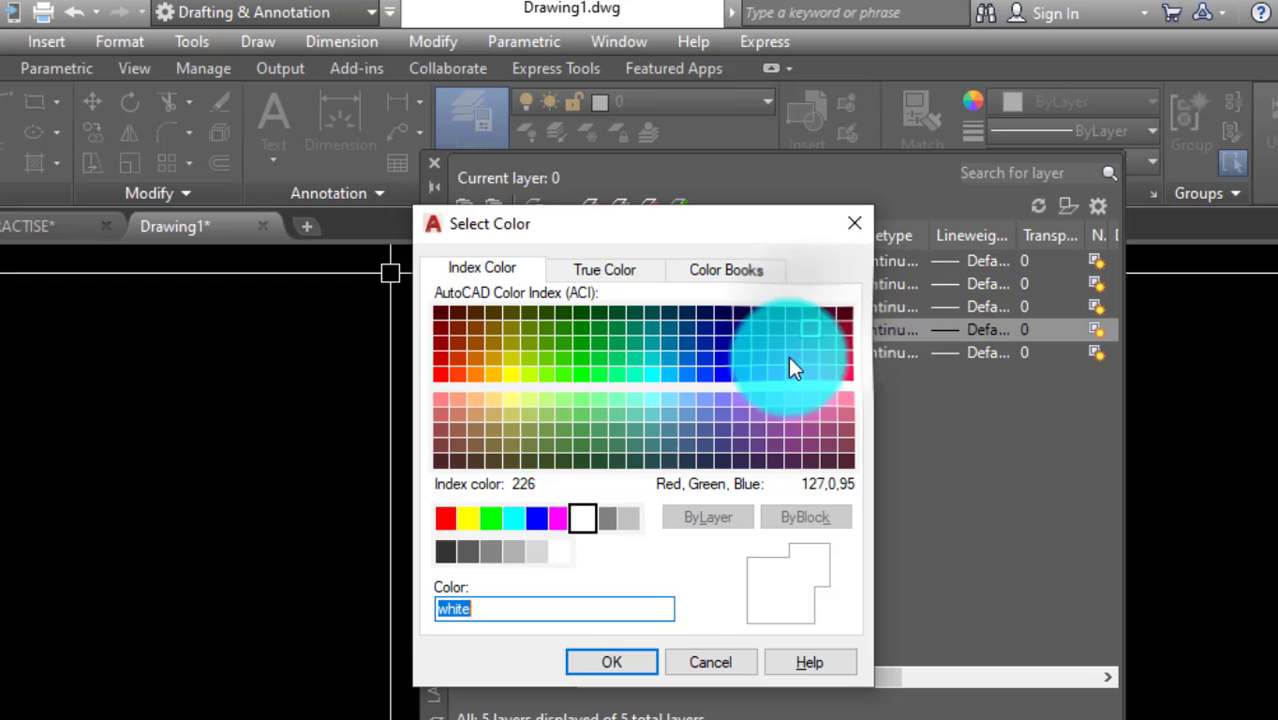
click(490, 517)
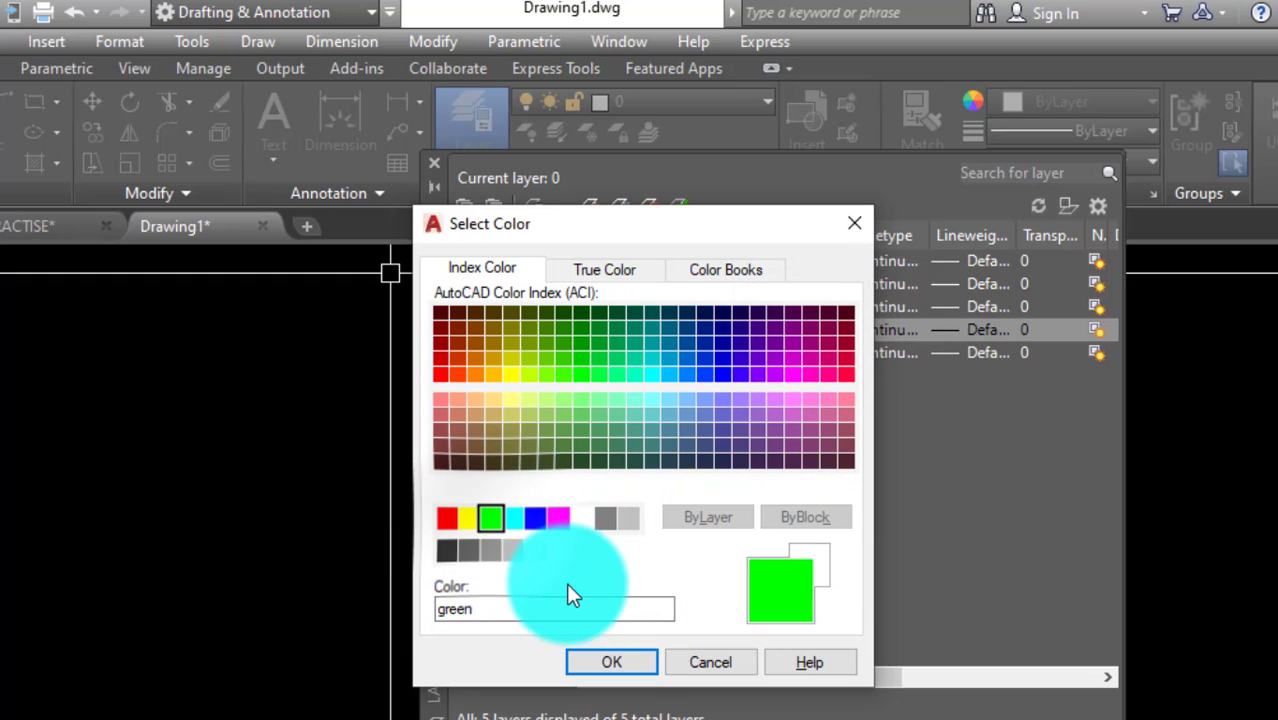
click(607, 660)
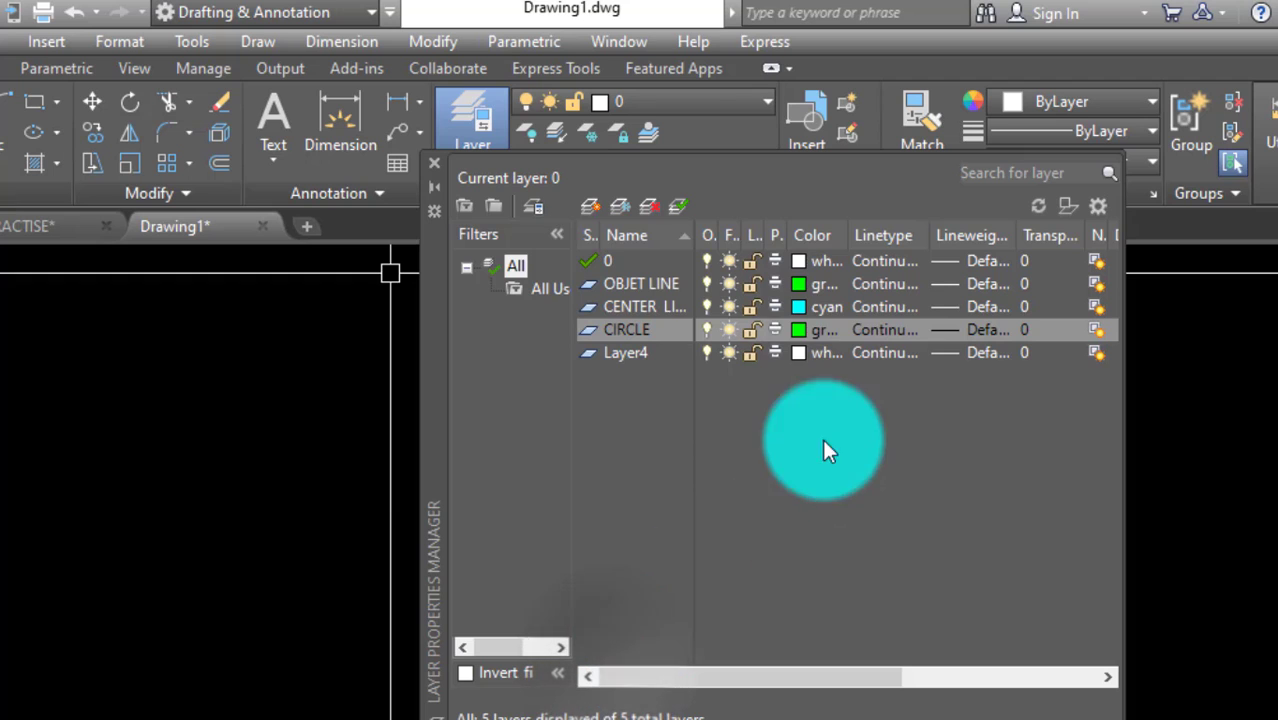
click(800, 330)
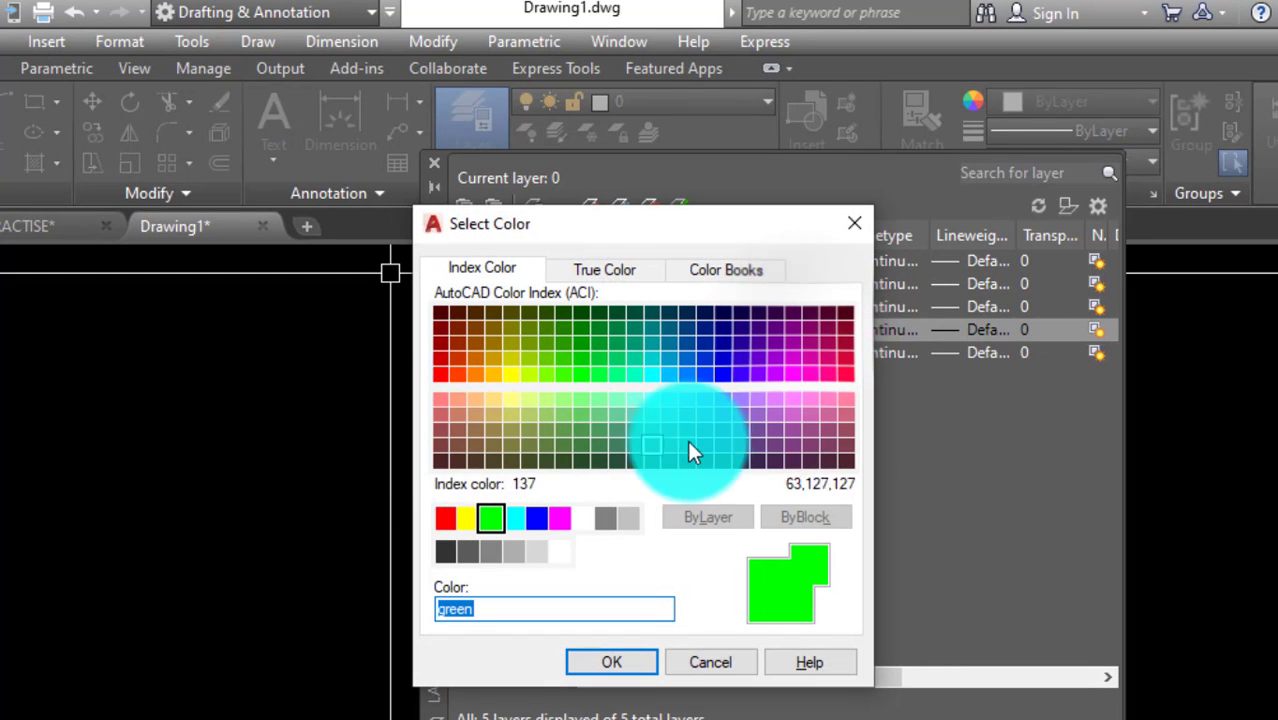
click(560, 518)
click(607, 662)
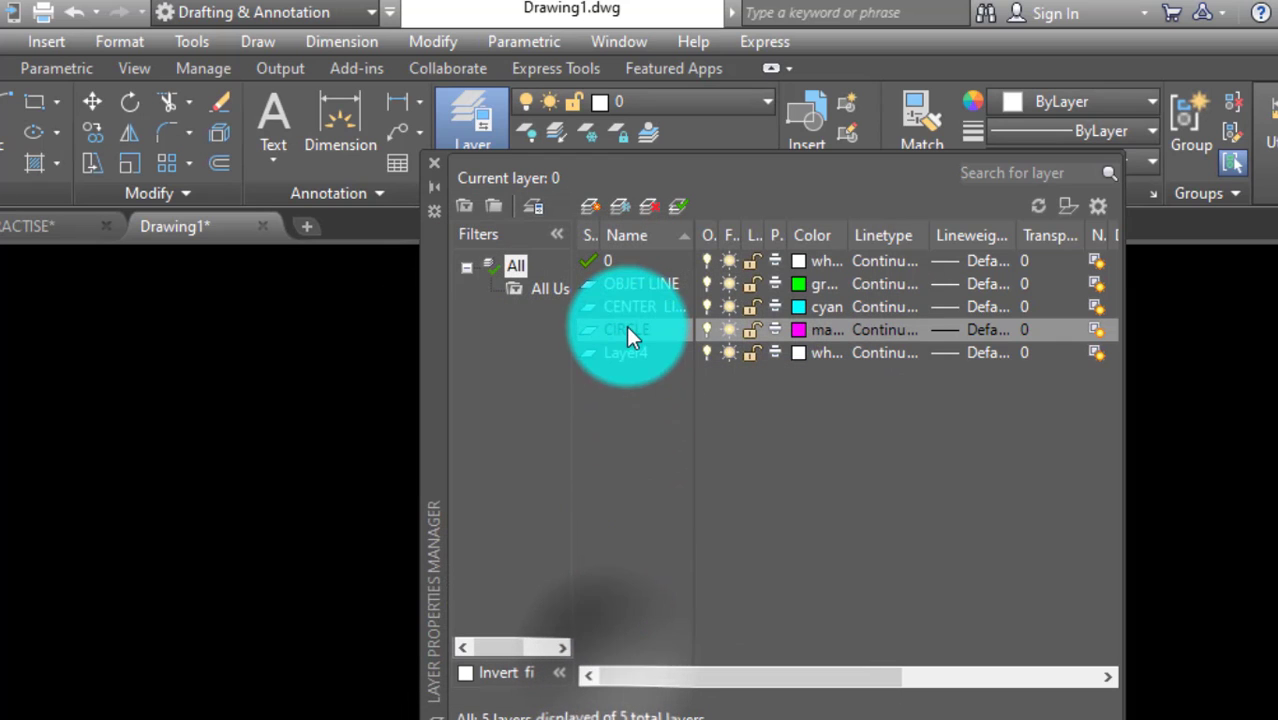
Rename Layer4 as DIMENTION LINE, set its color to red, and close the Layer Properties Manager
click(638, 352)
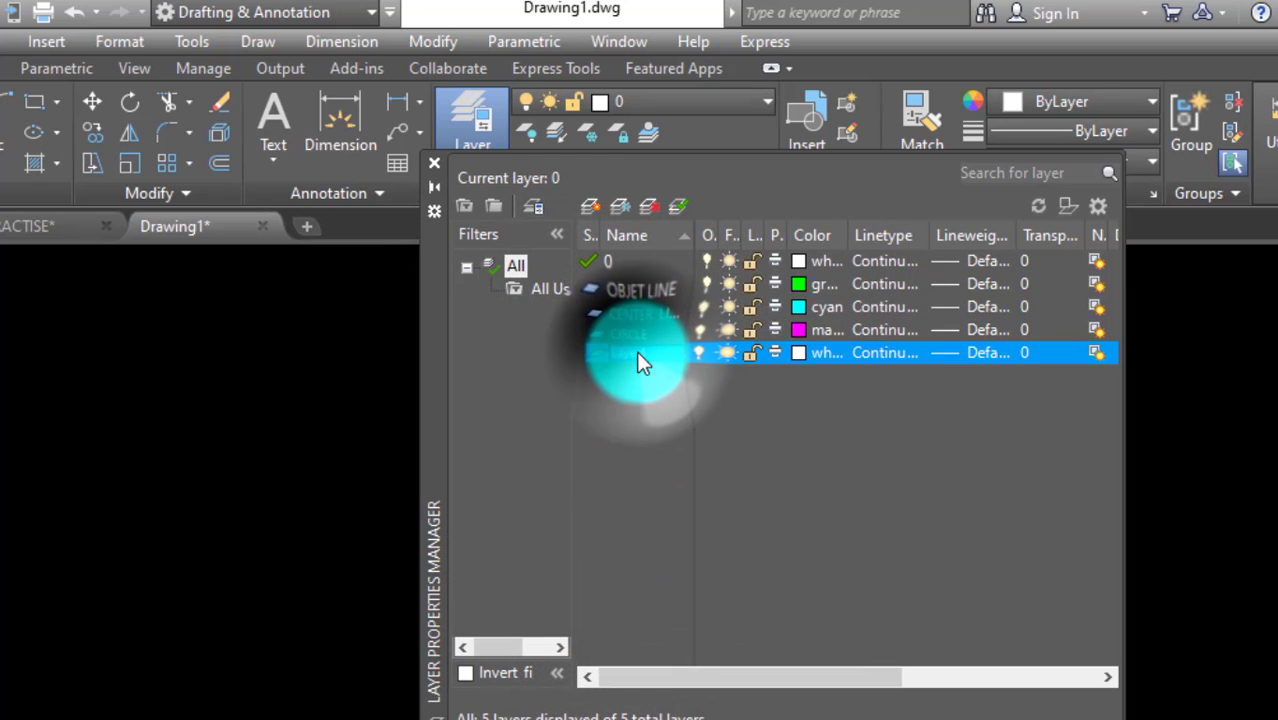
click(672, 362)
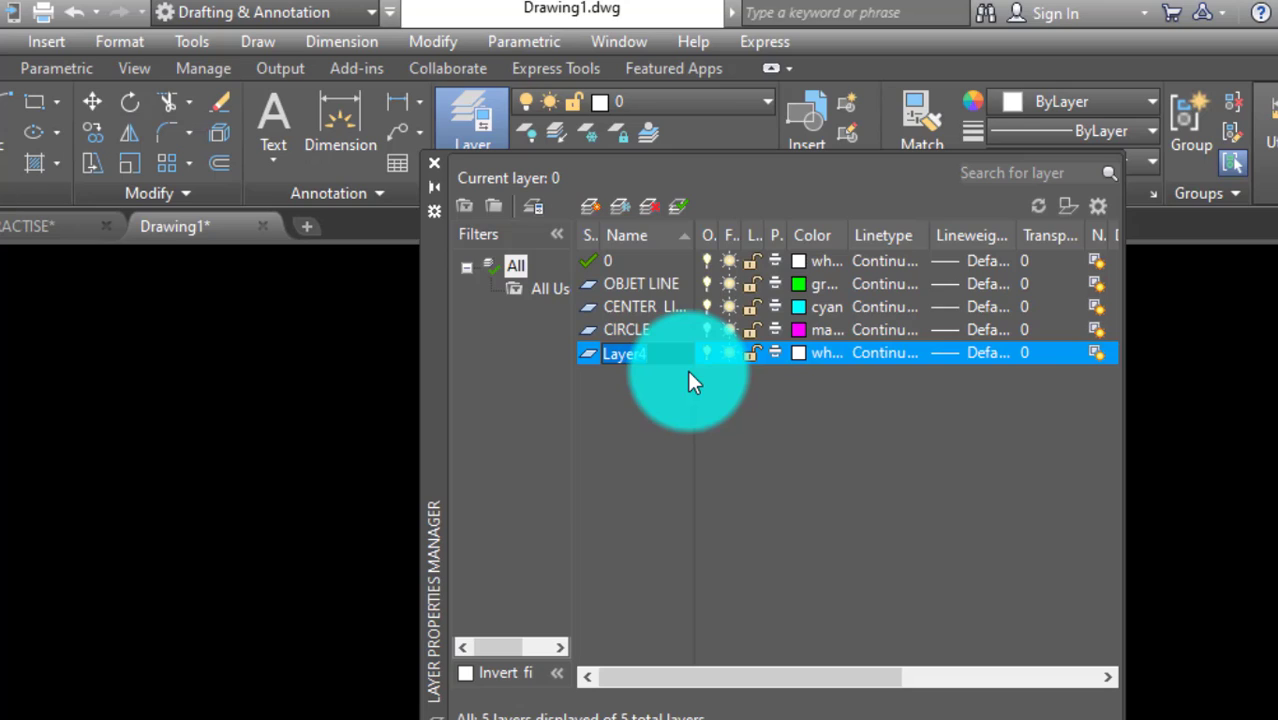
text(DIMENTIO)
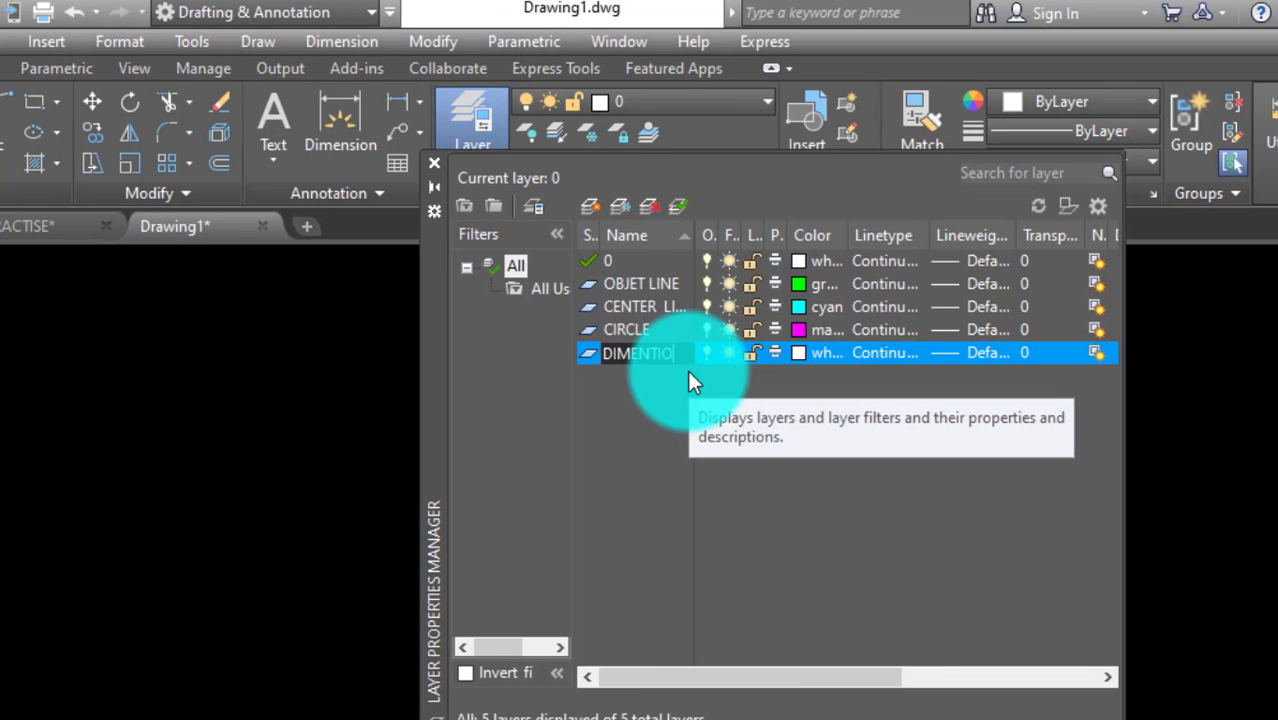
text(N LINE)
key(Return)
click(841, 353)
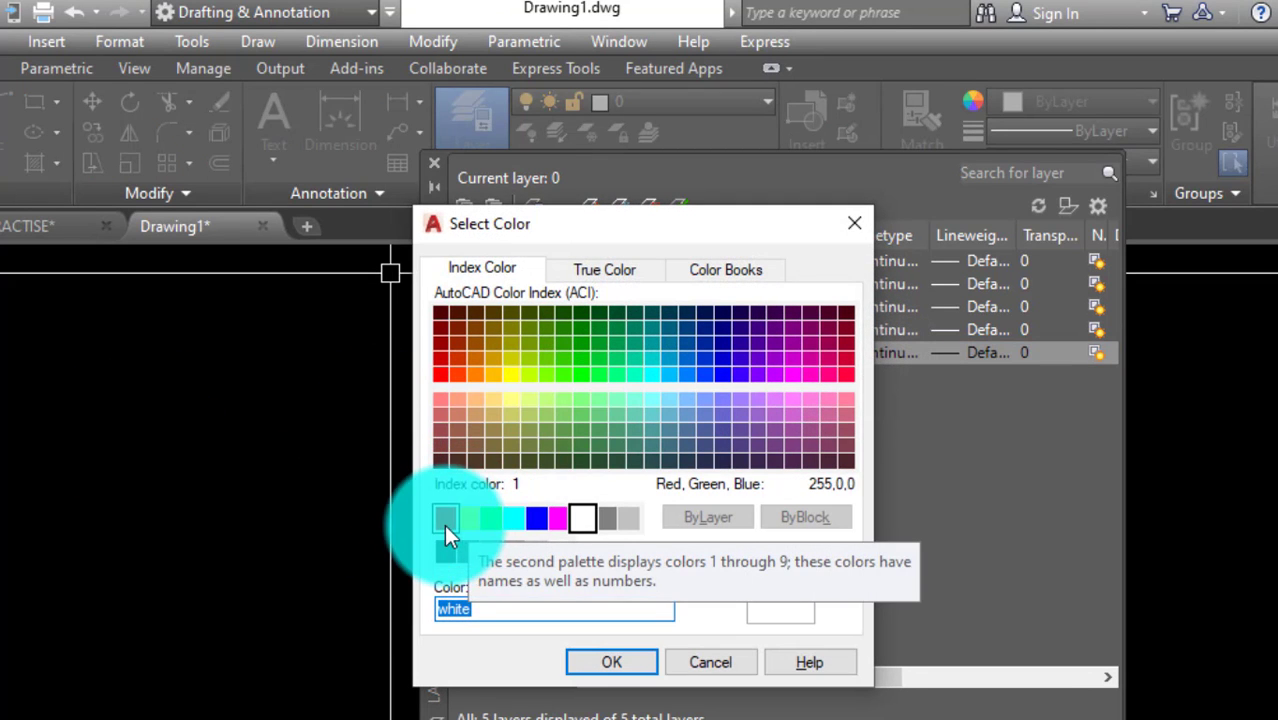
text(red)
click(630, 662)
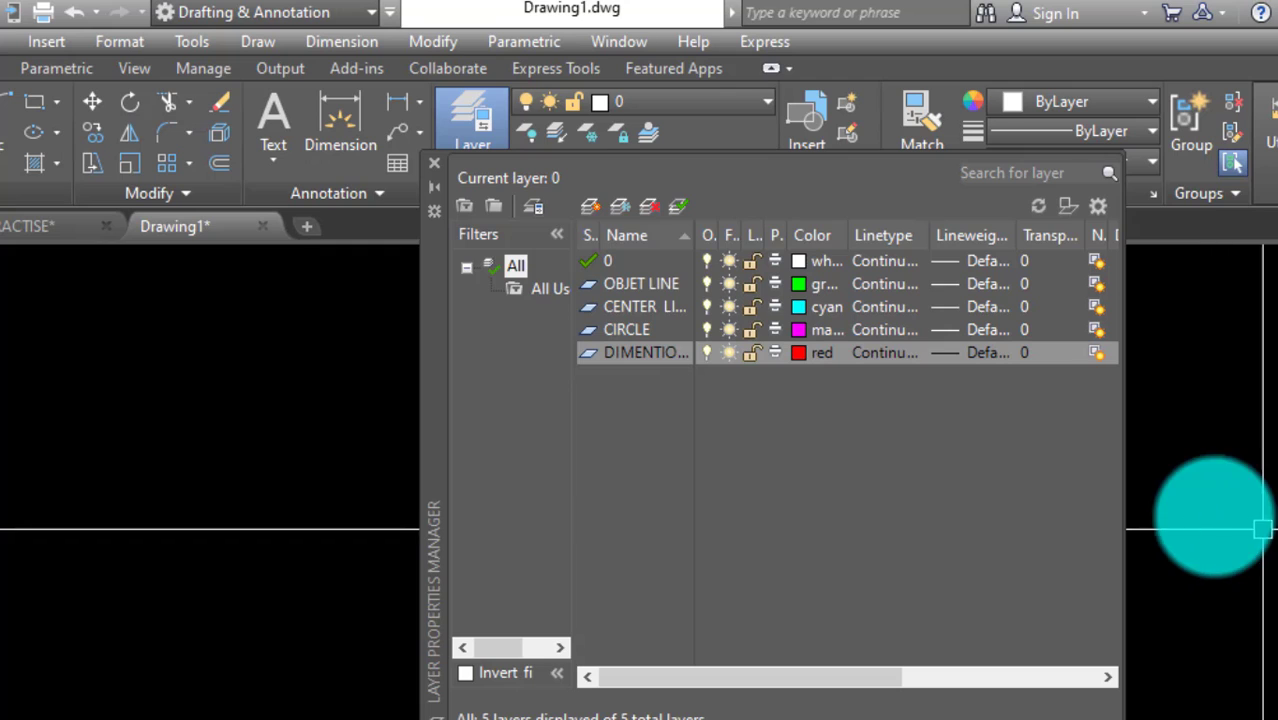
click(1176, 492)
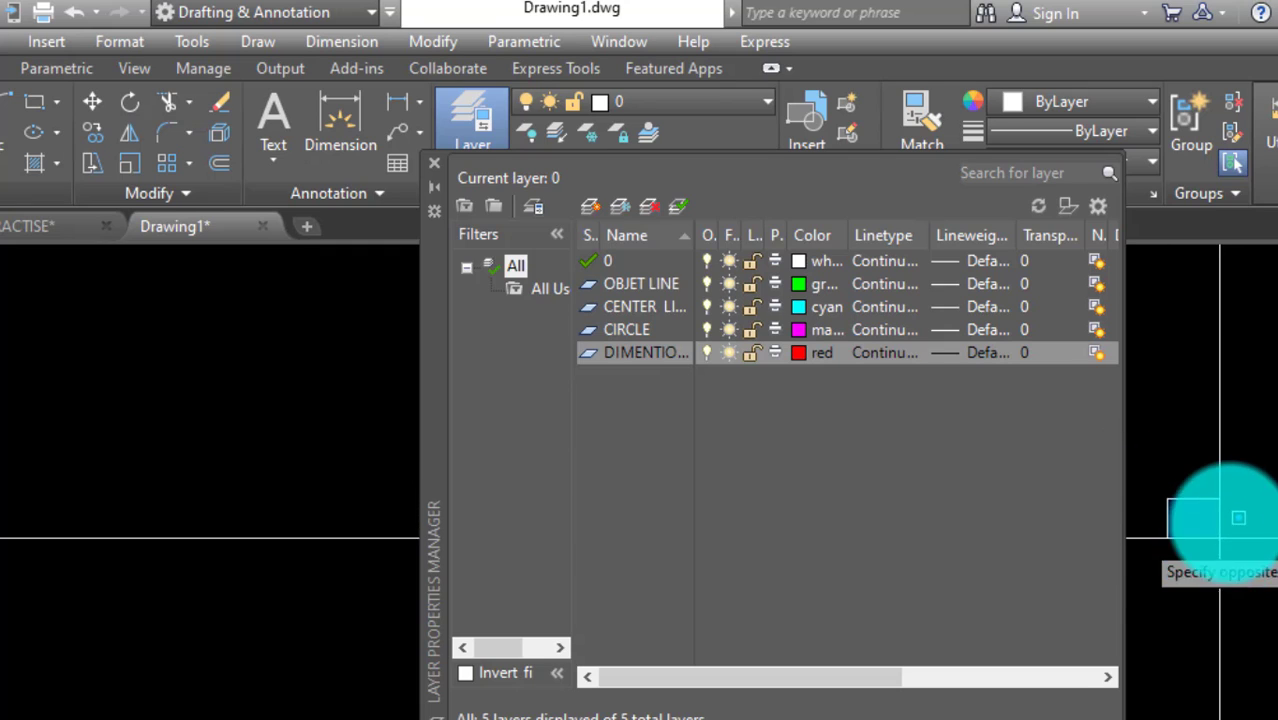
click(433, 162)
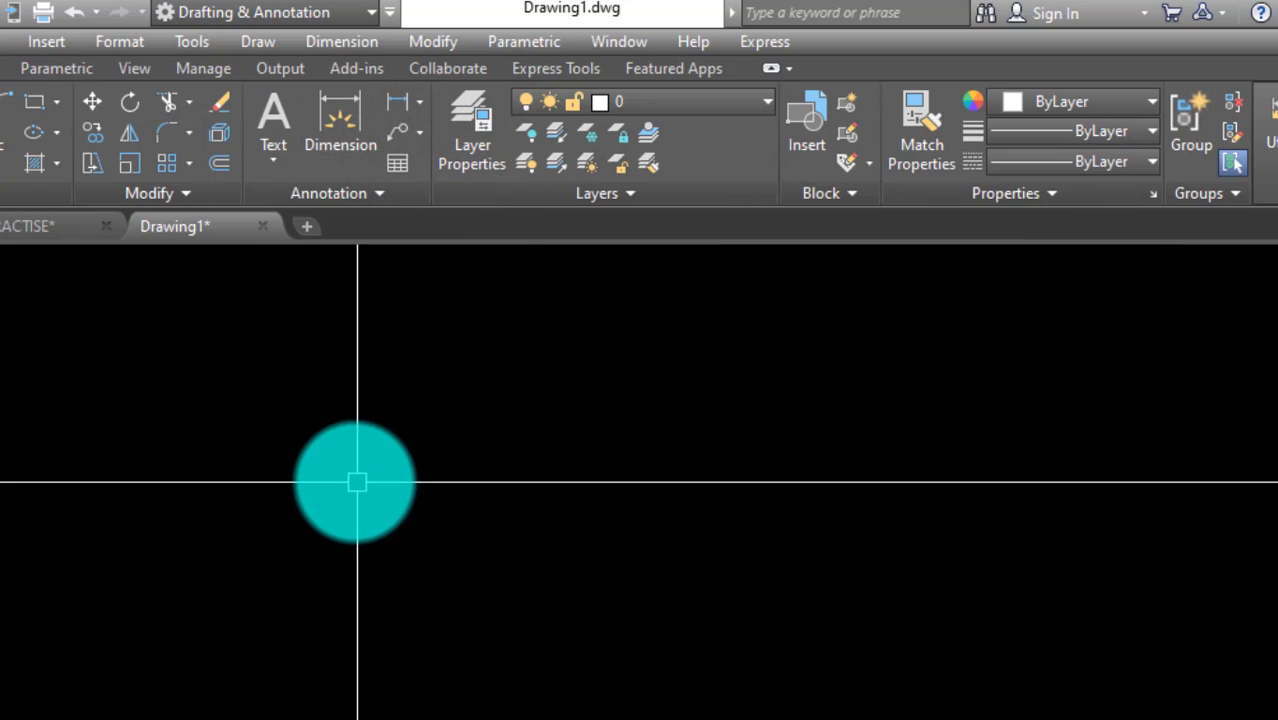
Examine the circle, slot and fillet dimensions and the angled center lines of the part in the PRACTISE drawing, then return to Drawing1
click(35, 220)
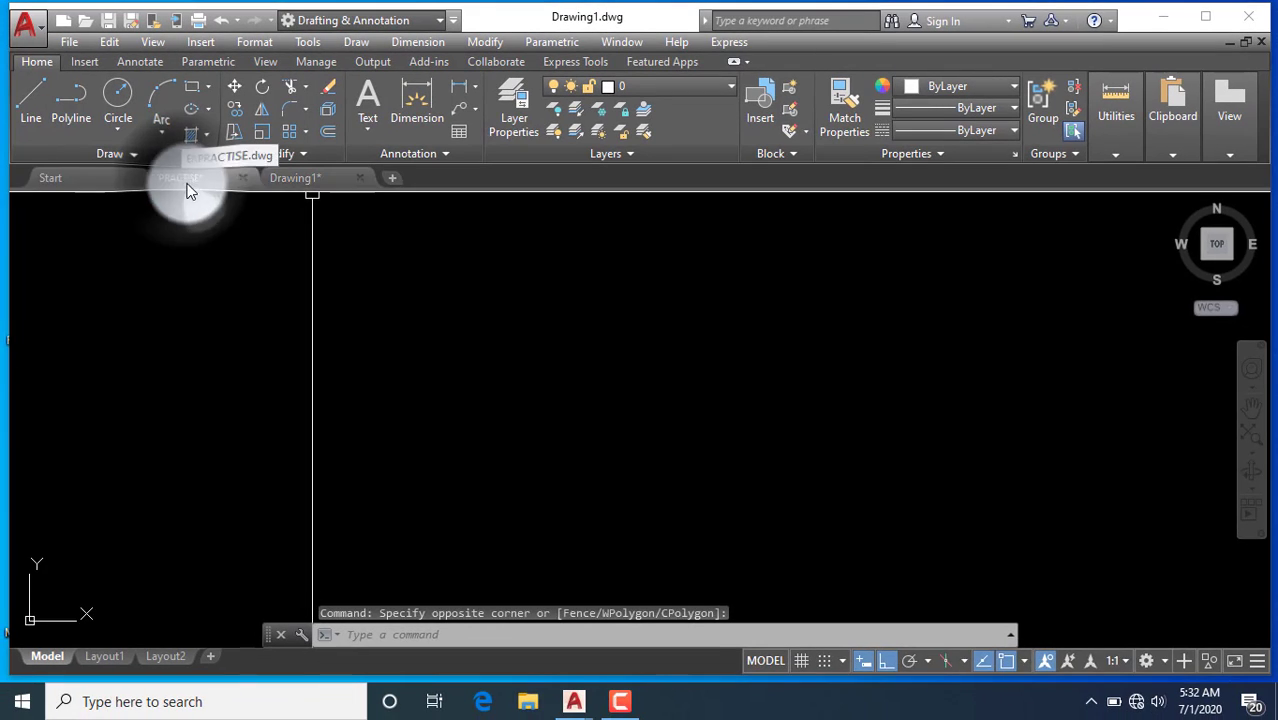
scroll(344, 360, down, 2)
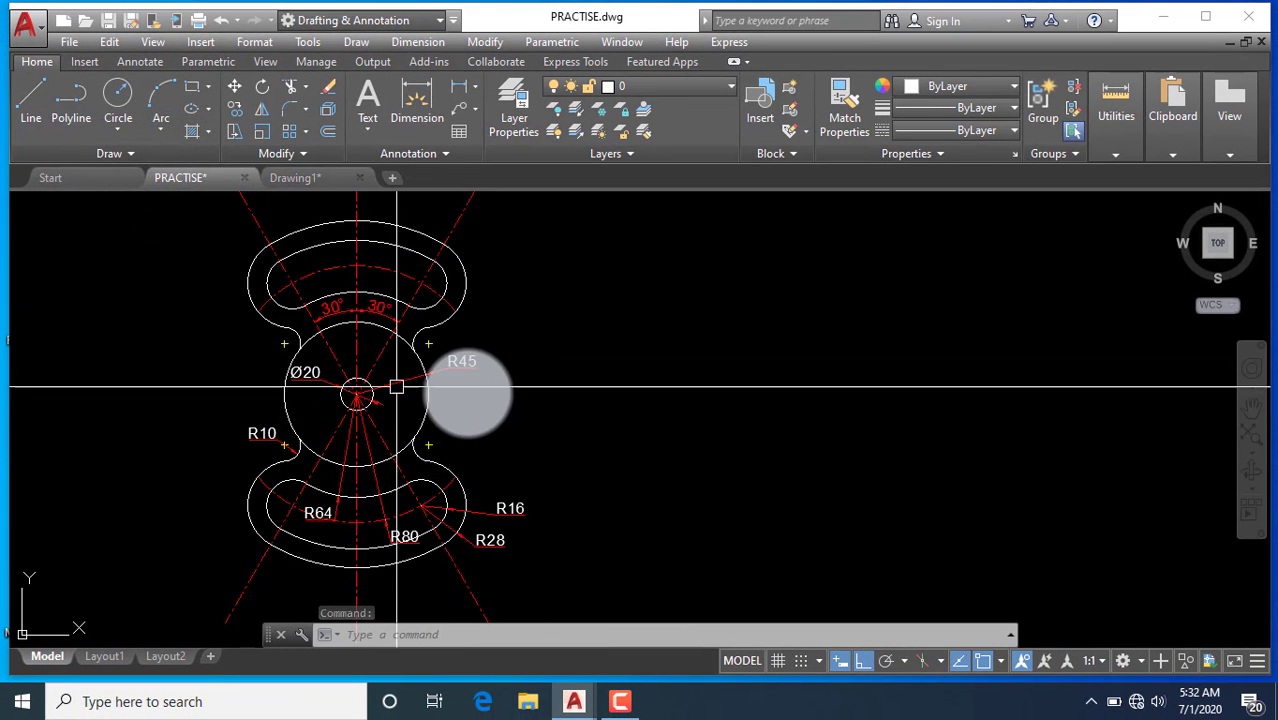
scroll(340, 394, up, 4)
scroll(362, 385, down, 2)
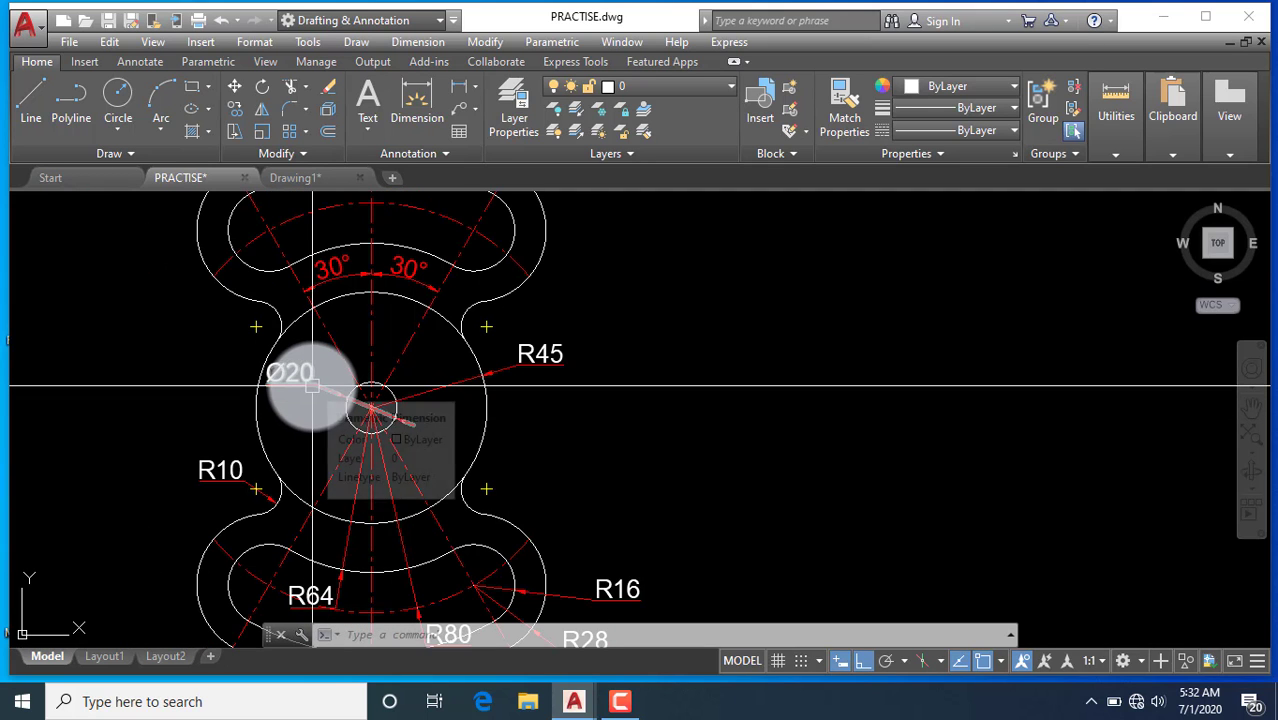
scroll(500, 340, down, 2)
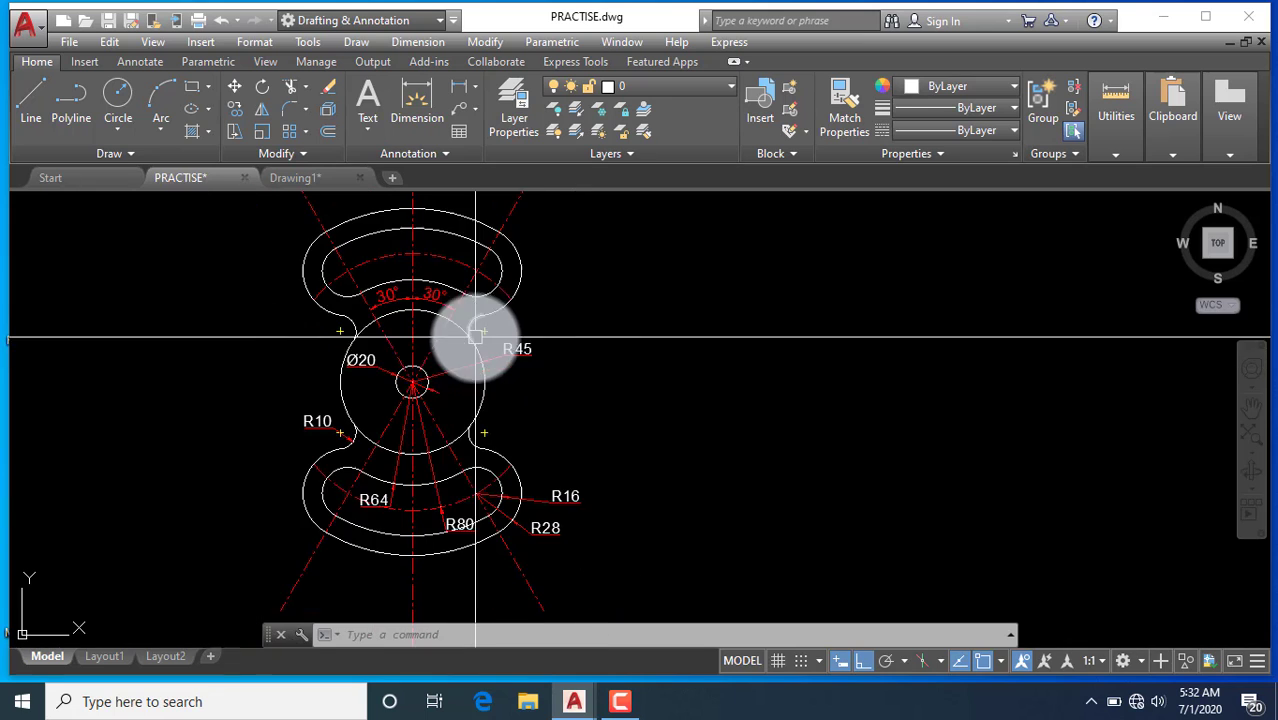
scroll(470, 531, up, 2)
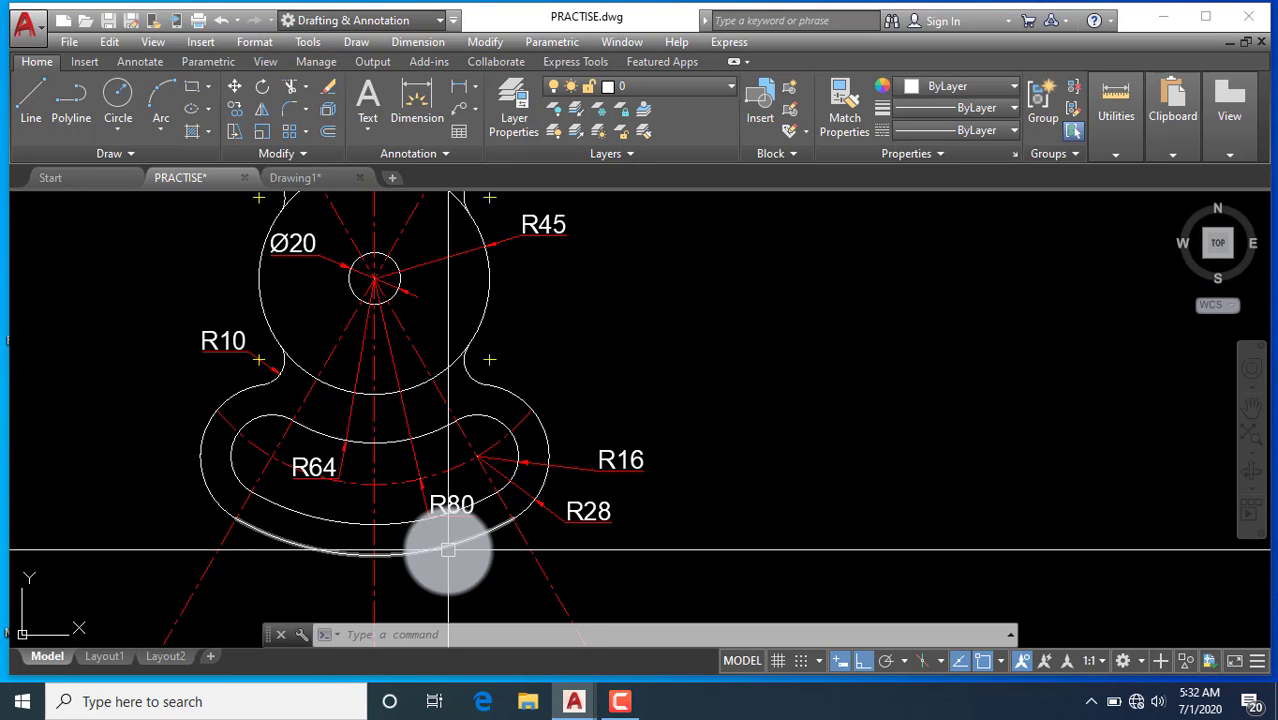
scroll(448, 549, down, 3)
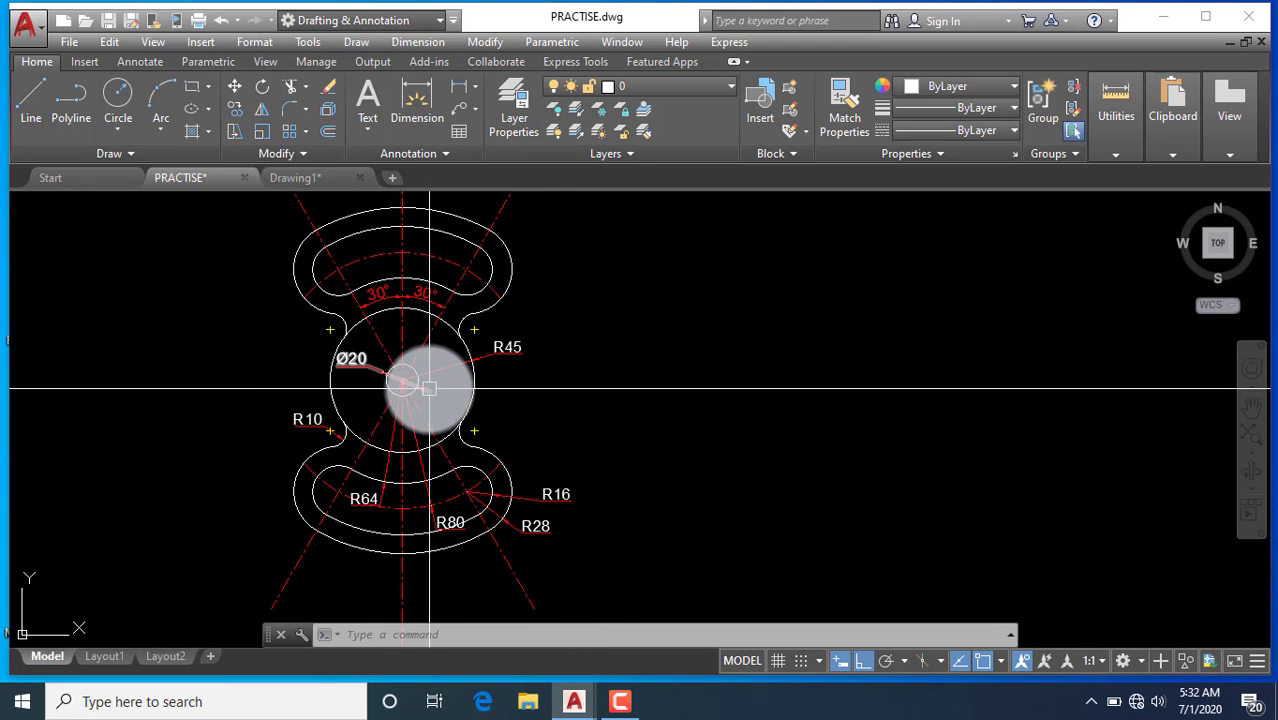
scroll(351, 388, up, 2)
scroll(366, 375, down, 2)
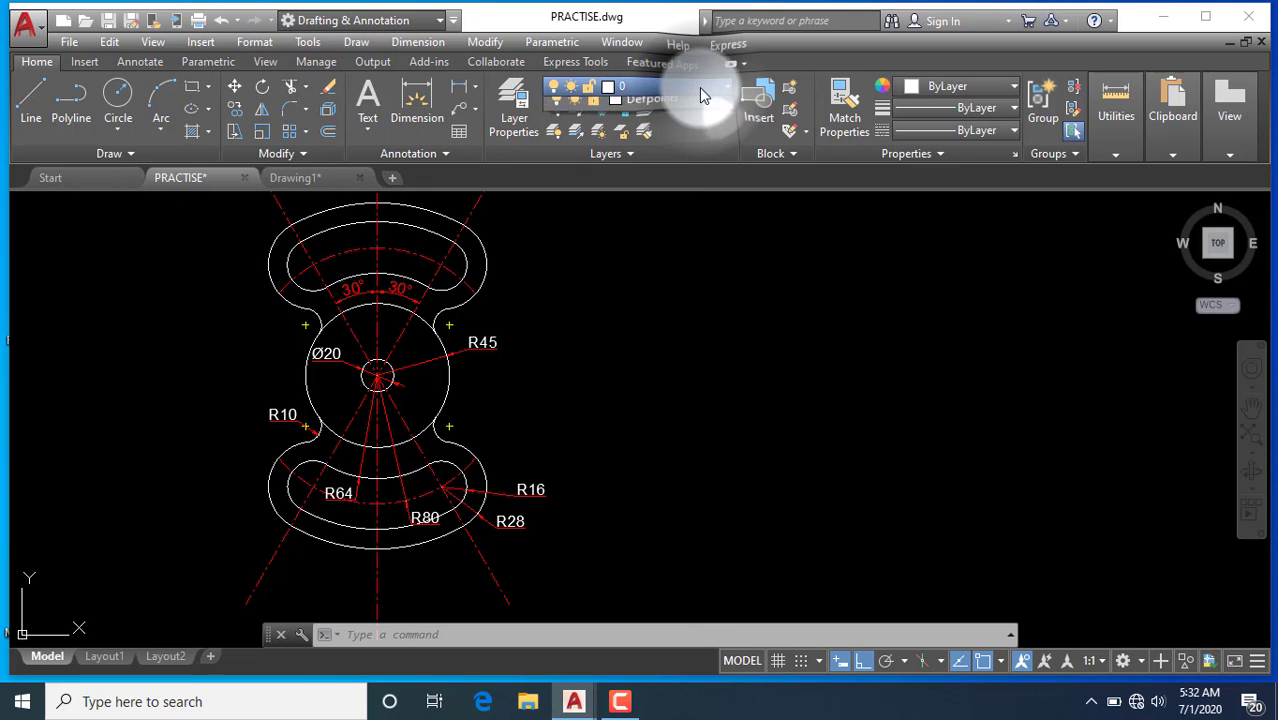
click(699, 88)
click(322, 184)
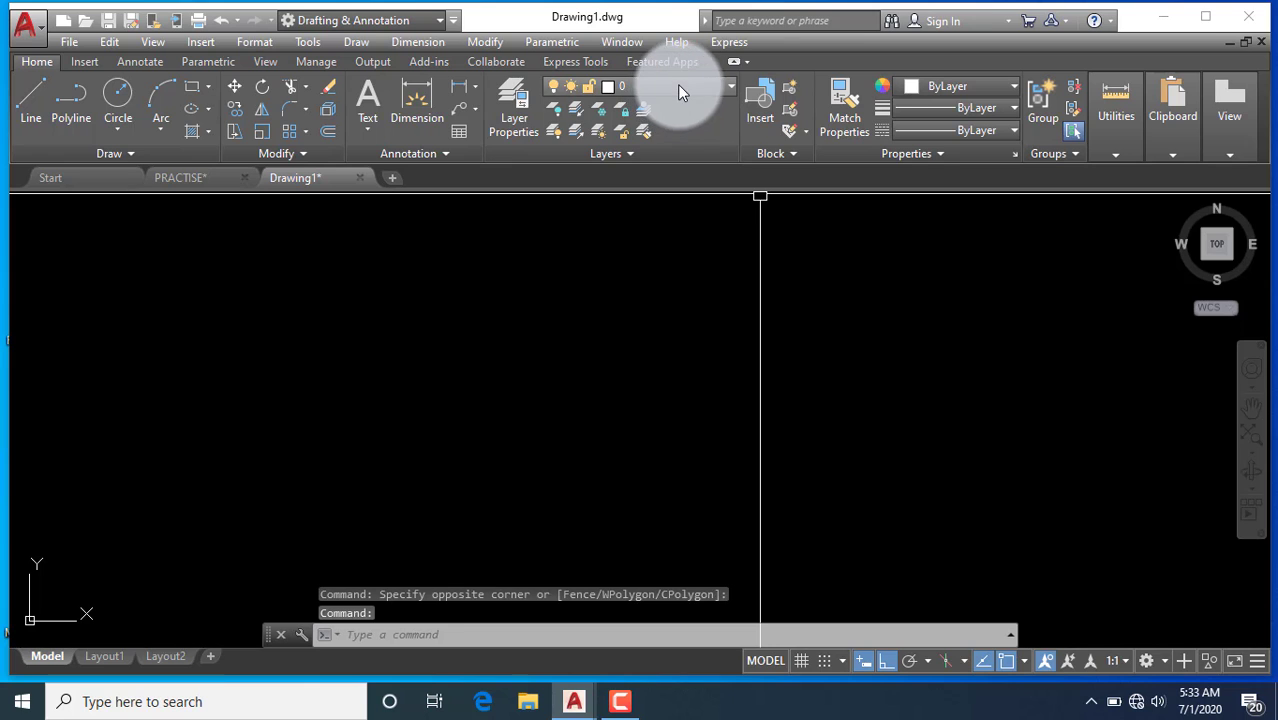
click(703, 86)
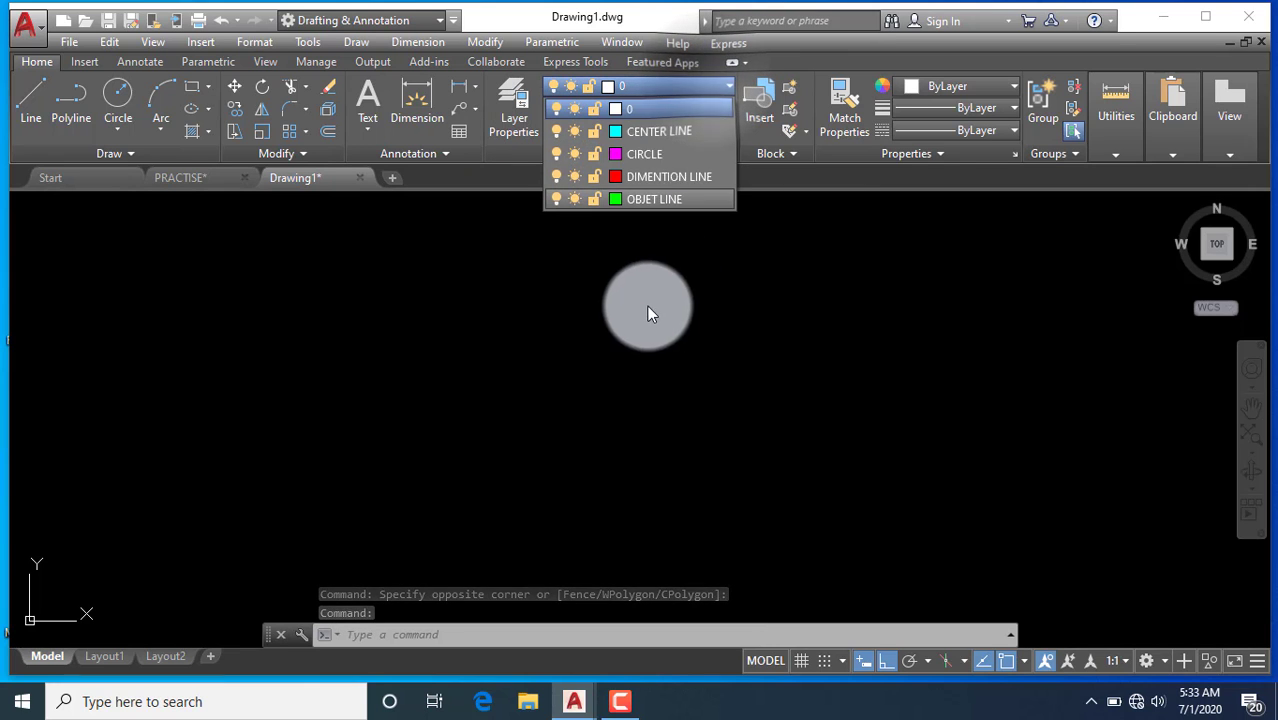
click(621, 156)
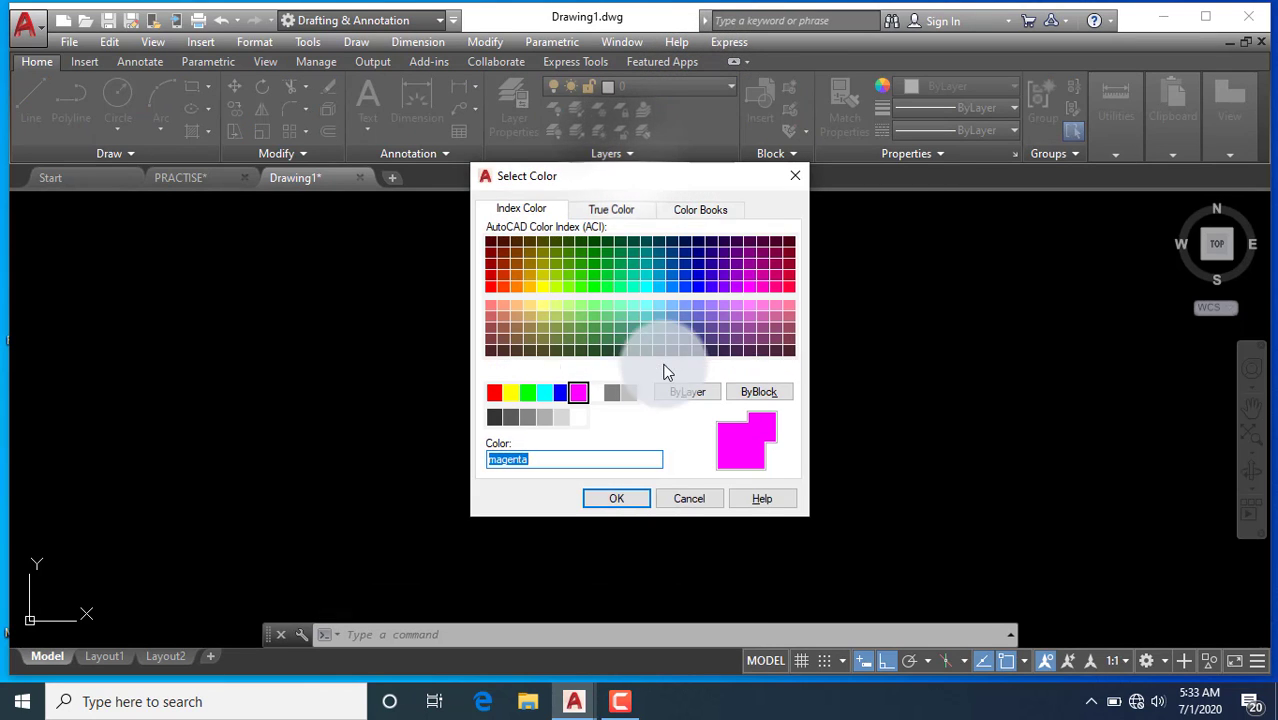
click(791, 179)
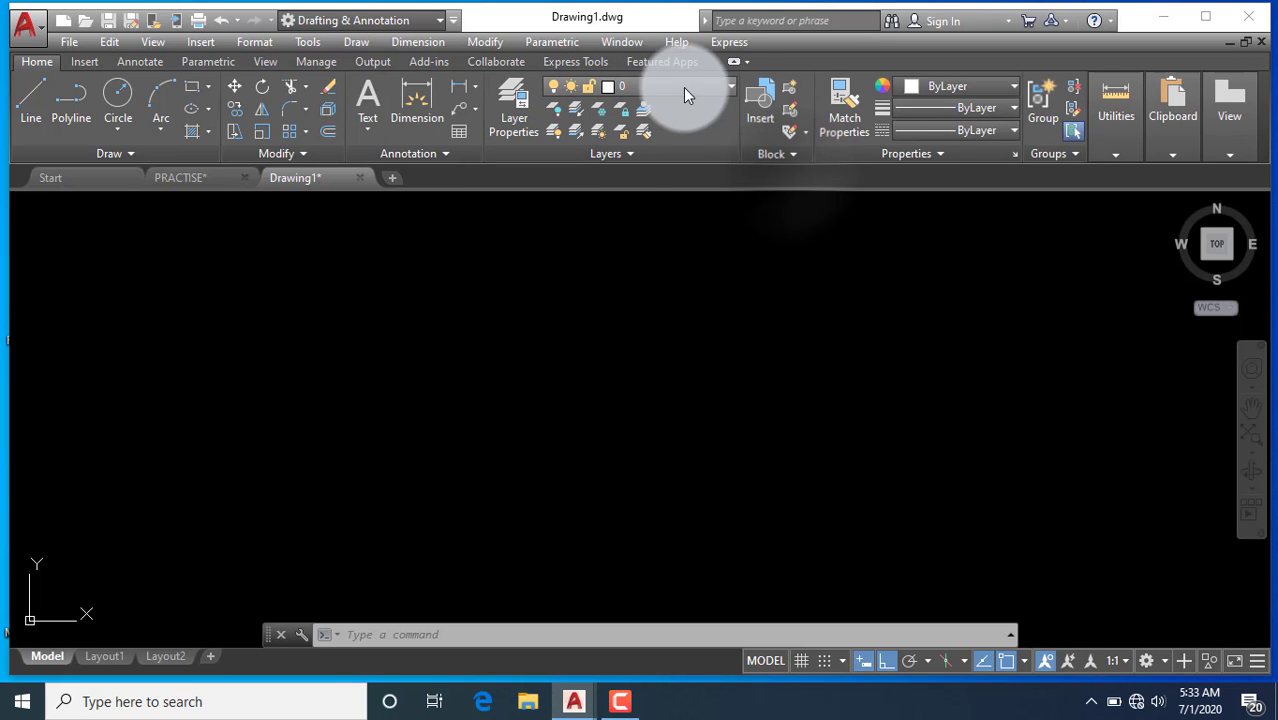
Make the CIRCLE layer current and draw a circle with a diameter of 20 in the empty drawing area
click(727, 86)
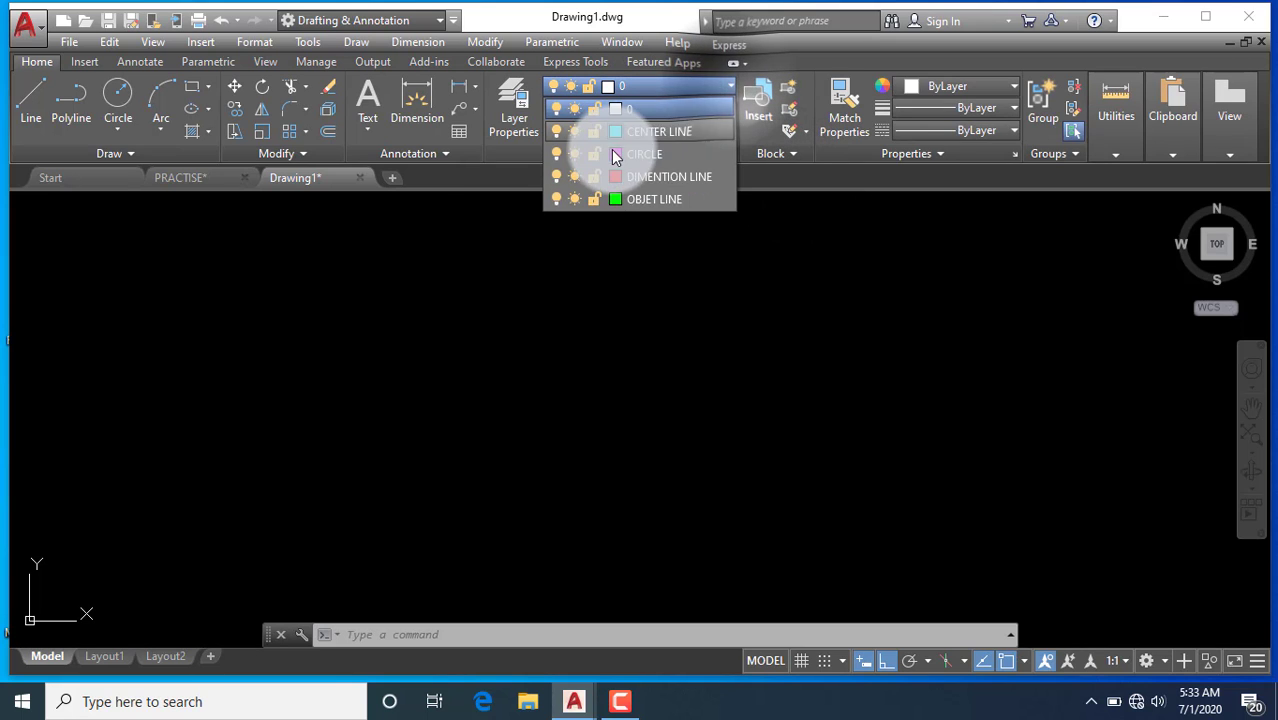
click(690, 155)
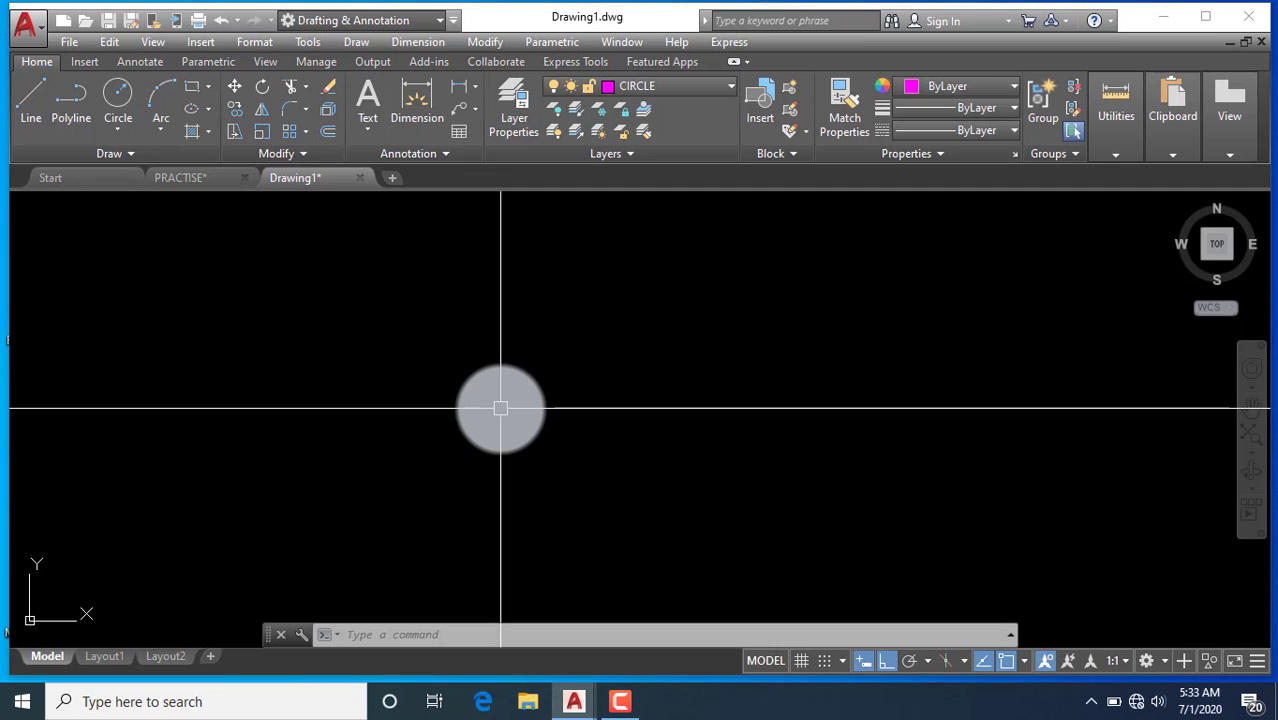
text(c)
key(Return)
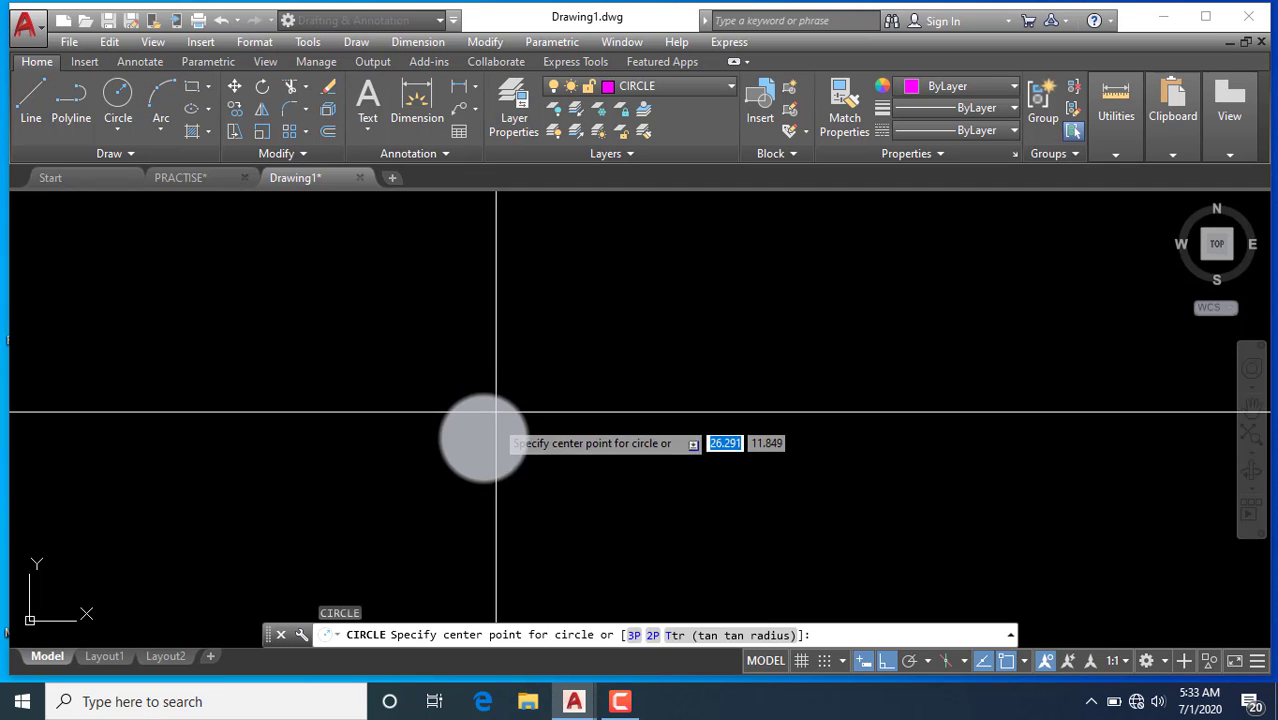
click(483, 437)
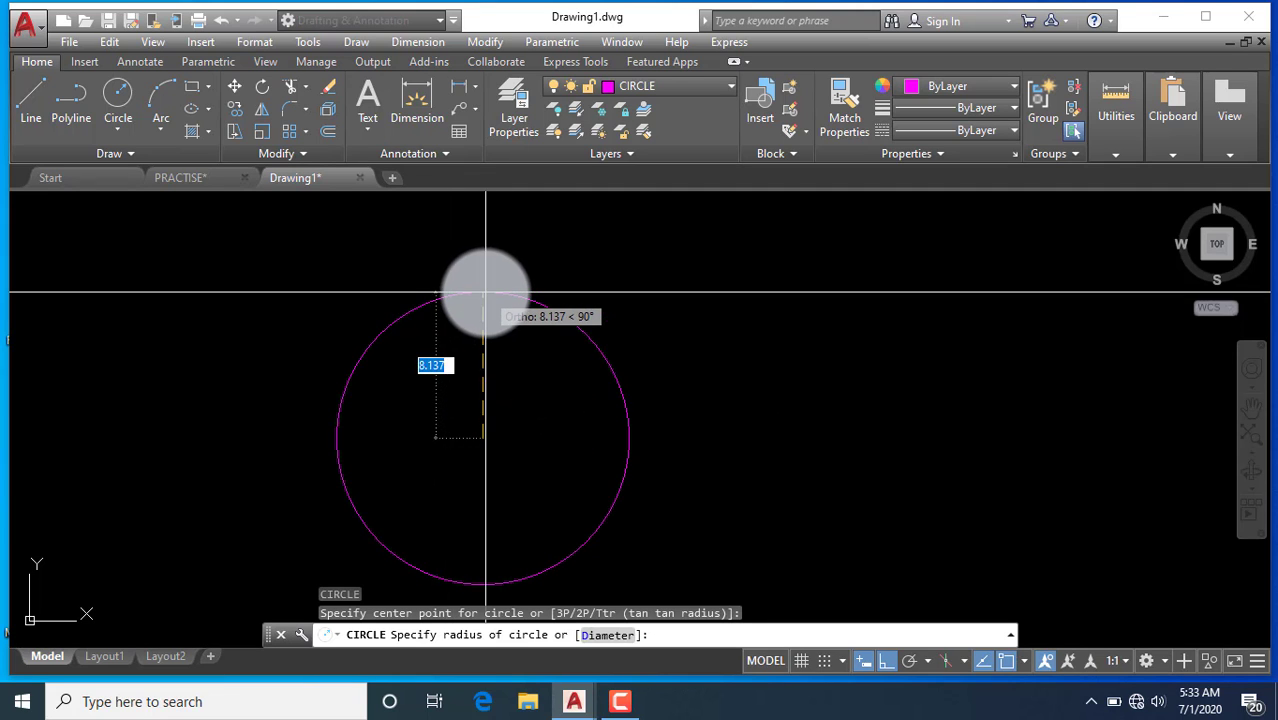
right_click(486, 295)
click(537, 375)
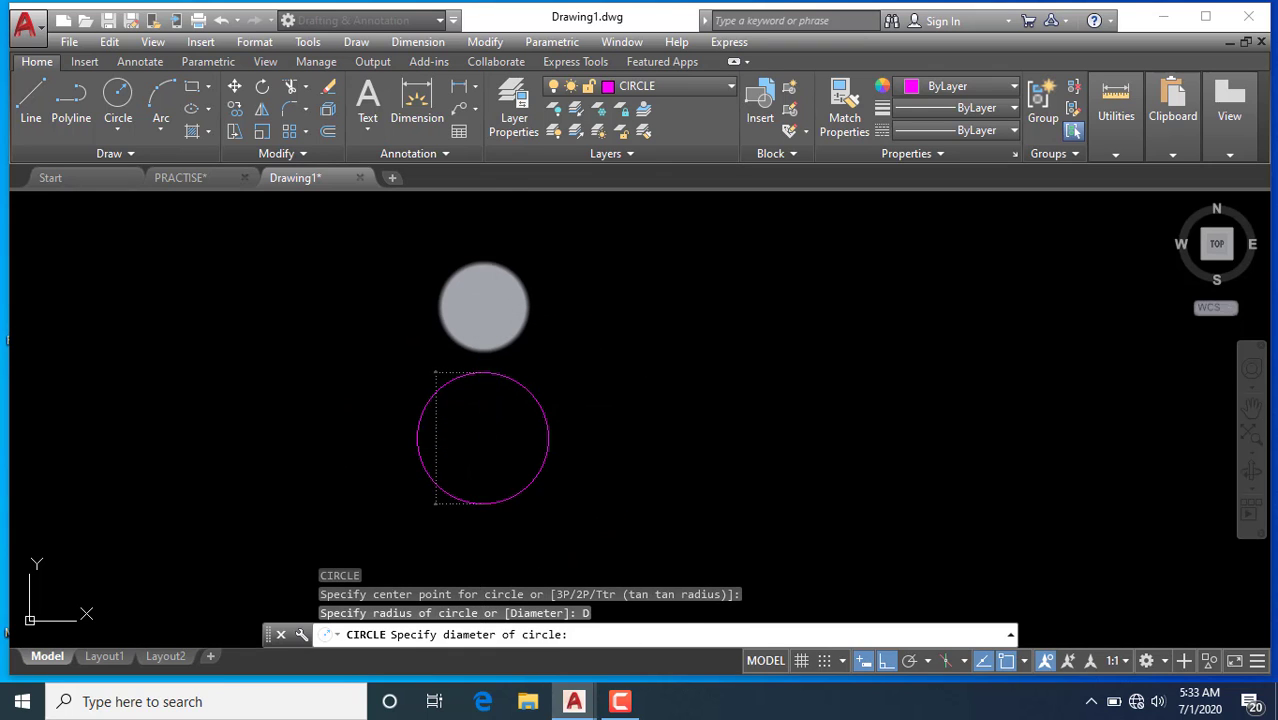
text(20)
key(Return)
Draw a circle of radius 45 concentric with the 20 diameter circle
key(Return)
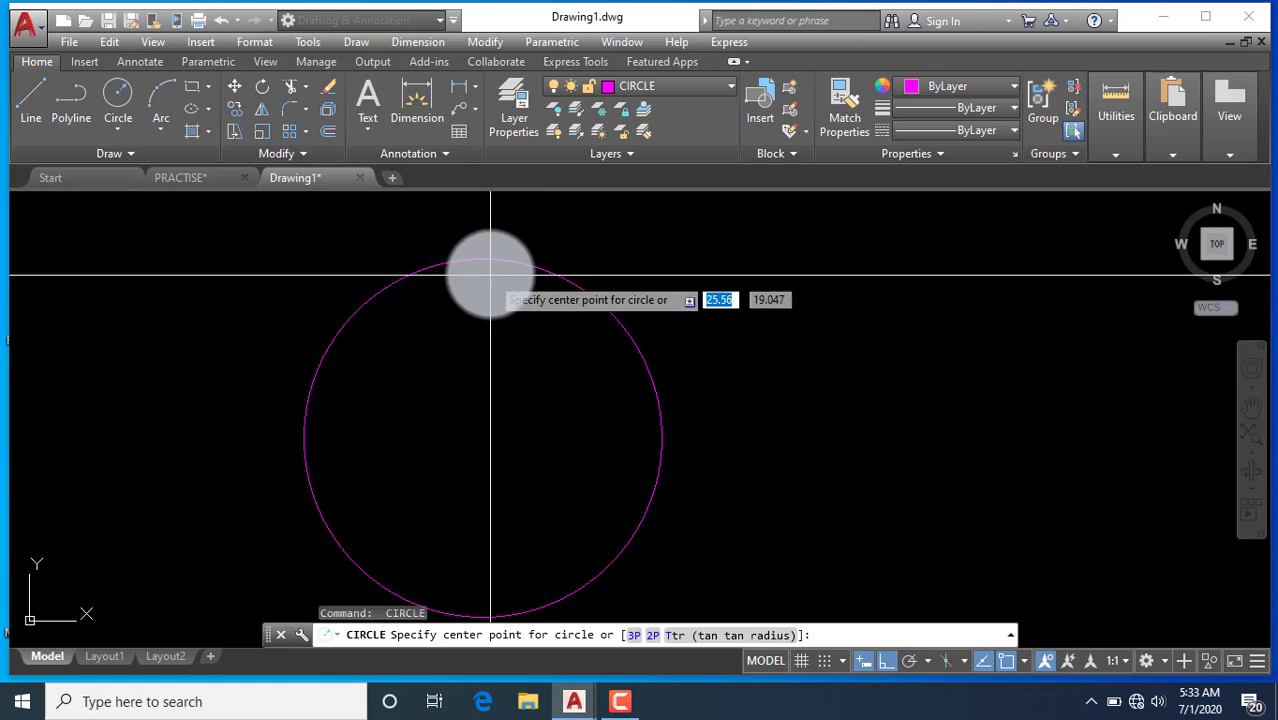
scroll(488, 320, down, 4)
click(488, 340)
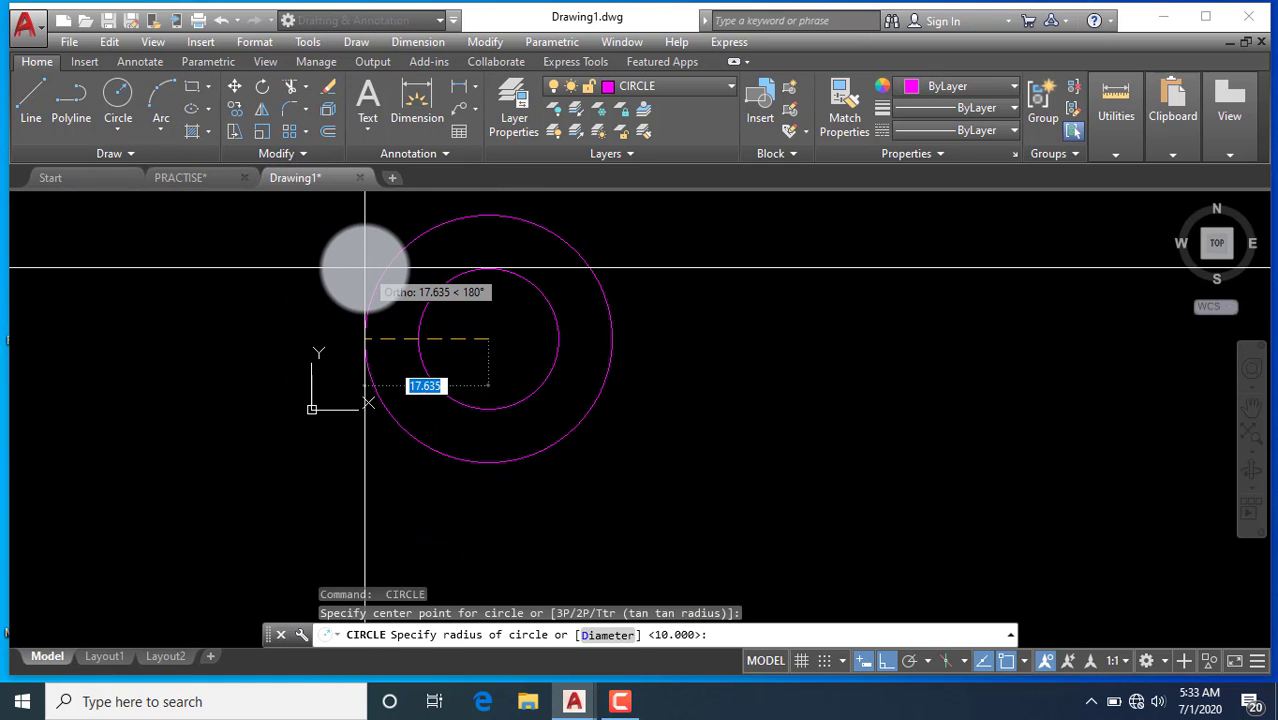
scroll(371, 294, up, 2)
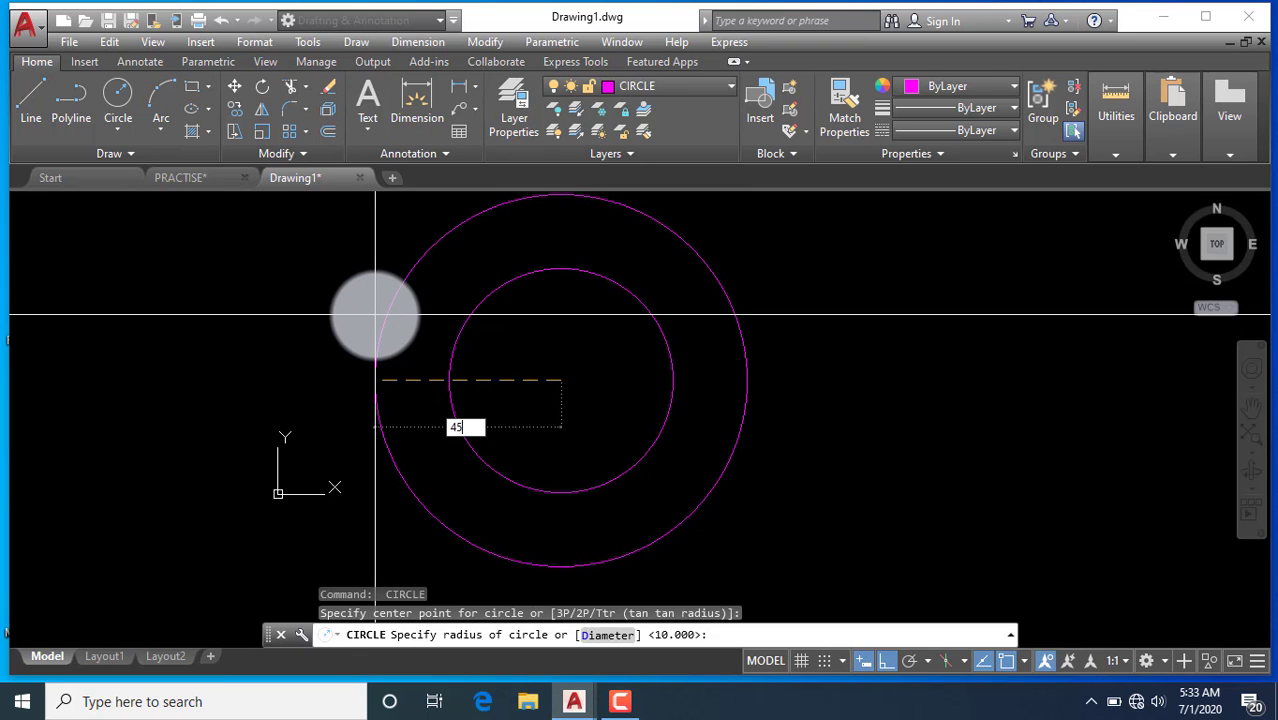
key(Return)
scroll(442, 456, down, 4)
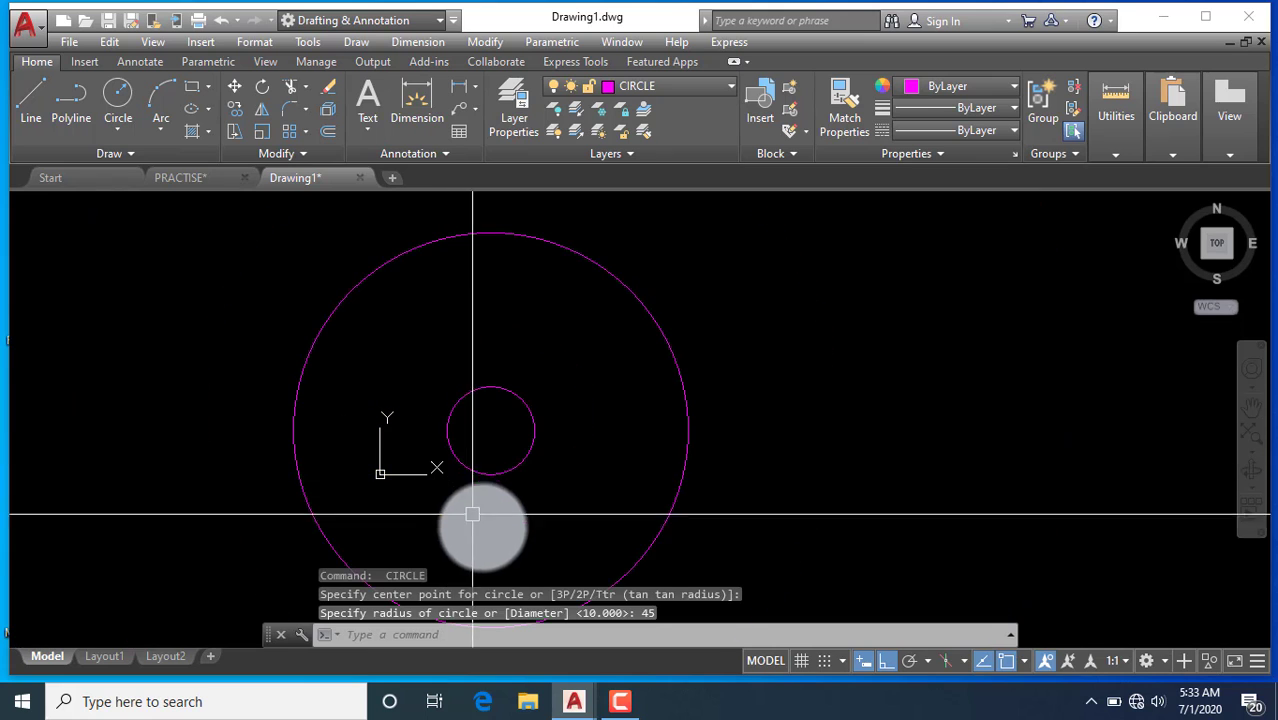
Check the radii in the PRACTISE drawing, and add a concentric circle of radius 64 in Drawing1
click(197, 177)
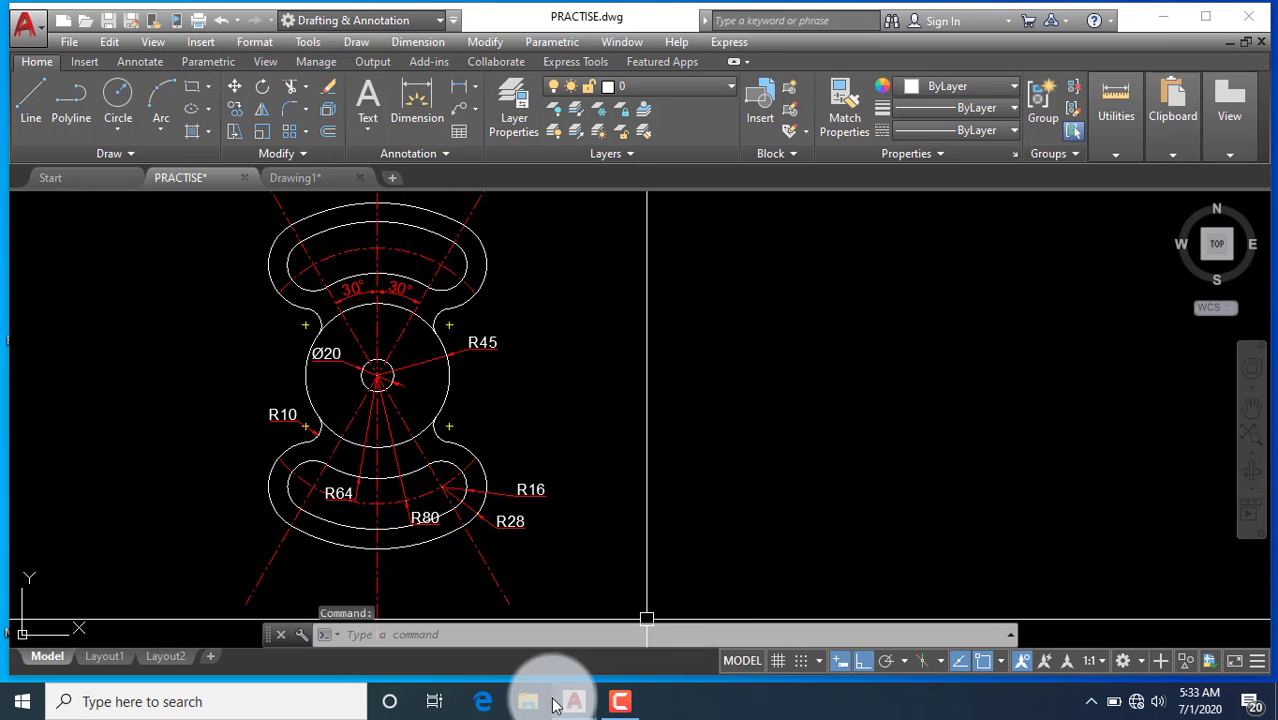
mouse_move(574, 706)
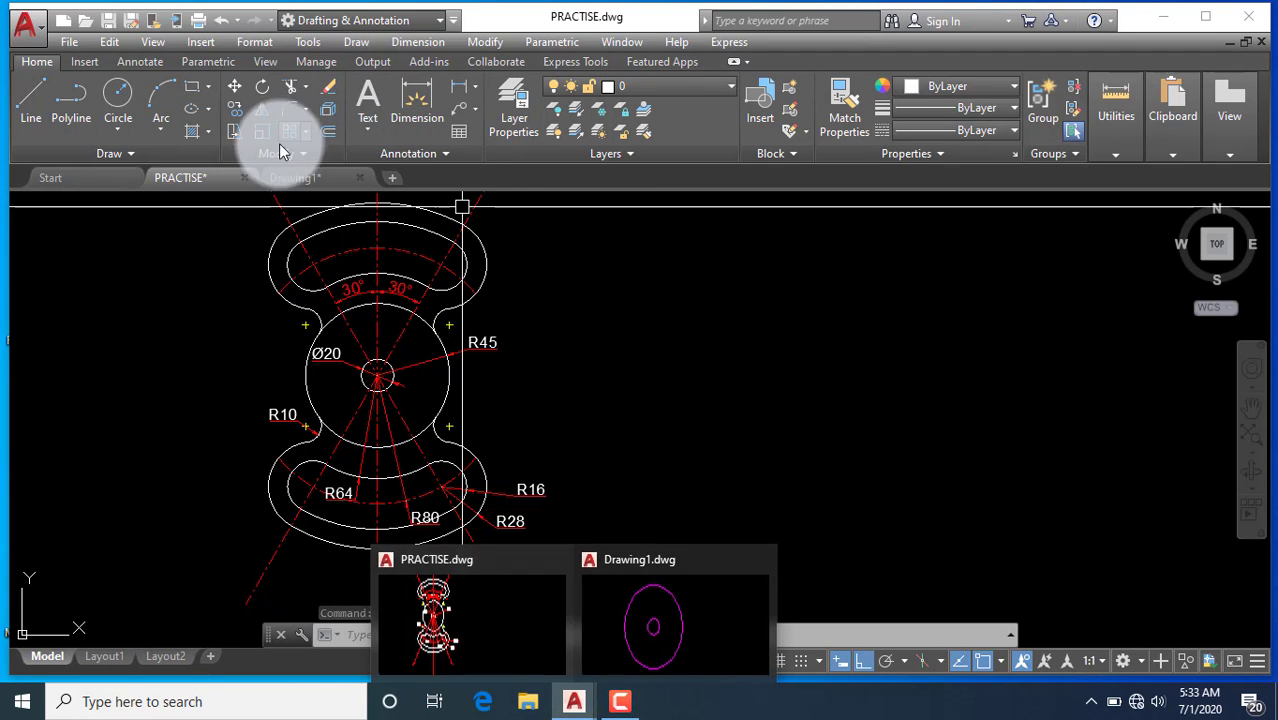
click(287, 177)
scroll(600, 360, down, 2)
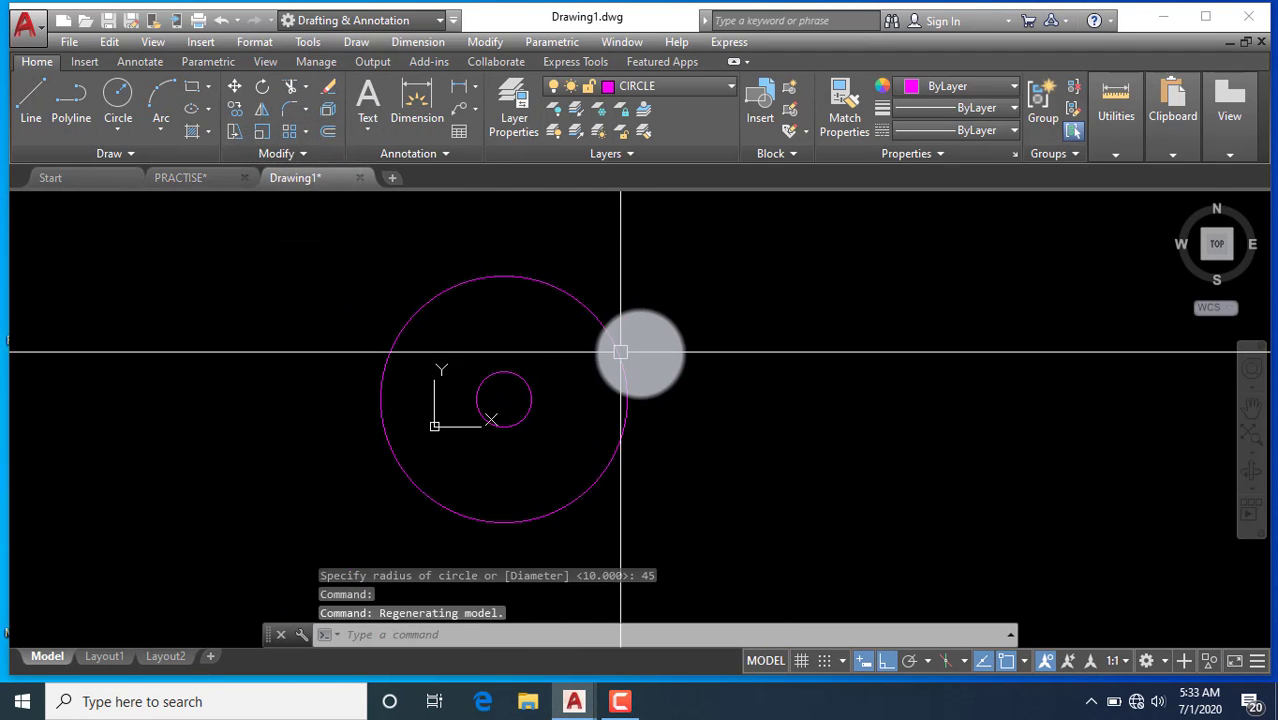
key(space)
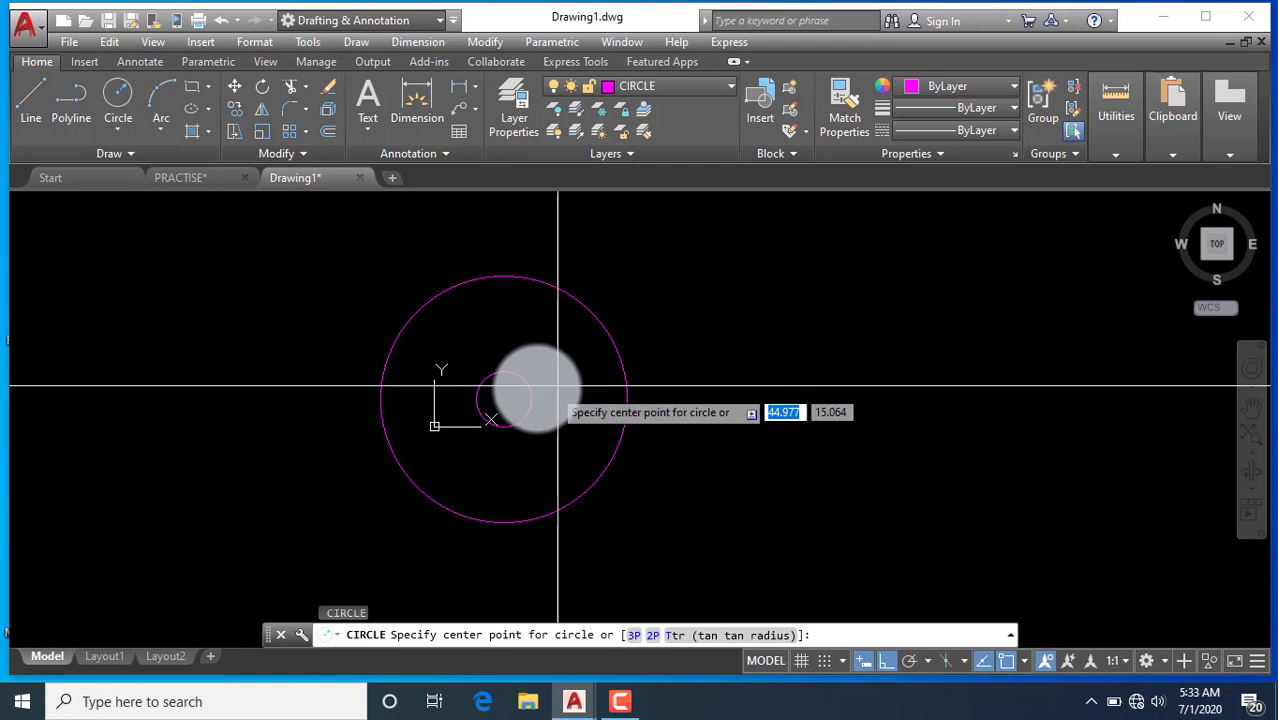
scroll(510, 410, up, 2)
scroll(519, 399, down, 6)
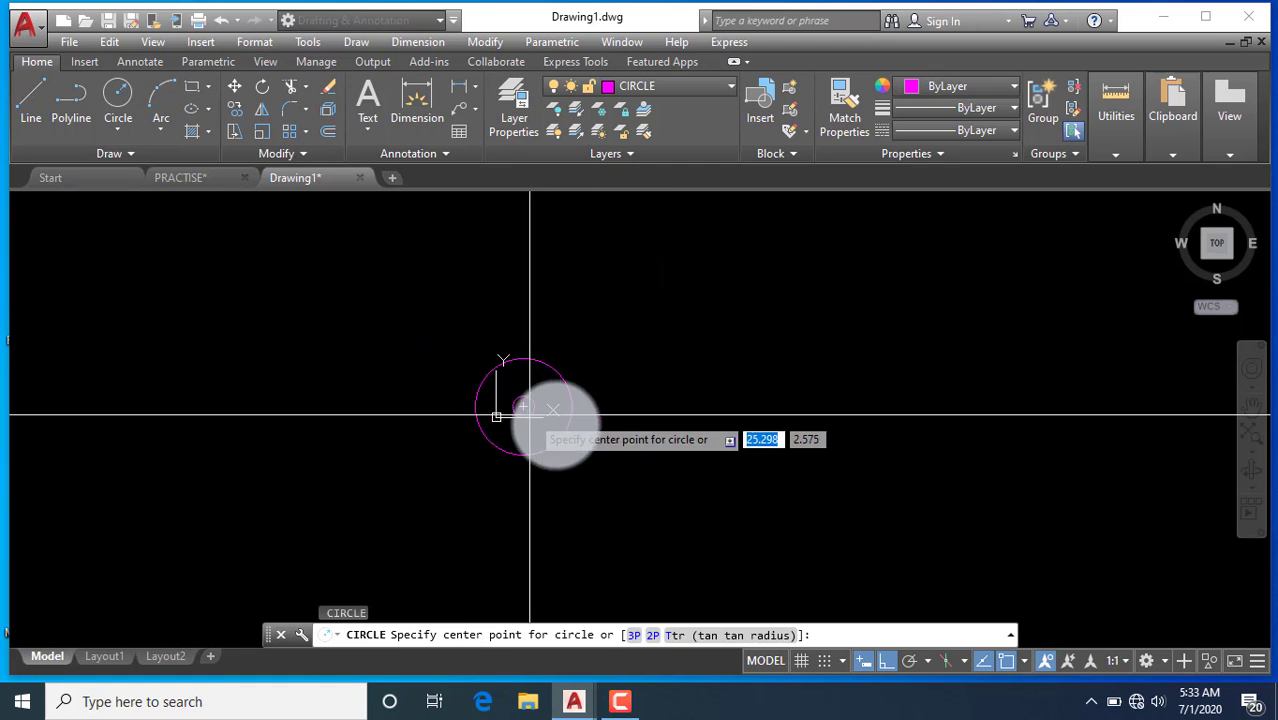
scroll(533, 410, up, 6)
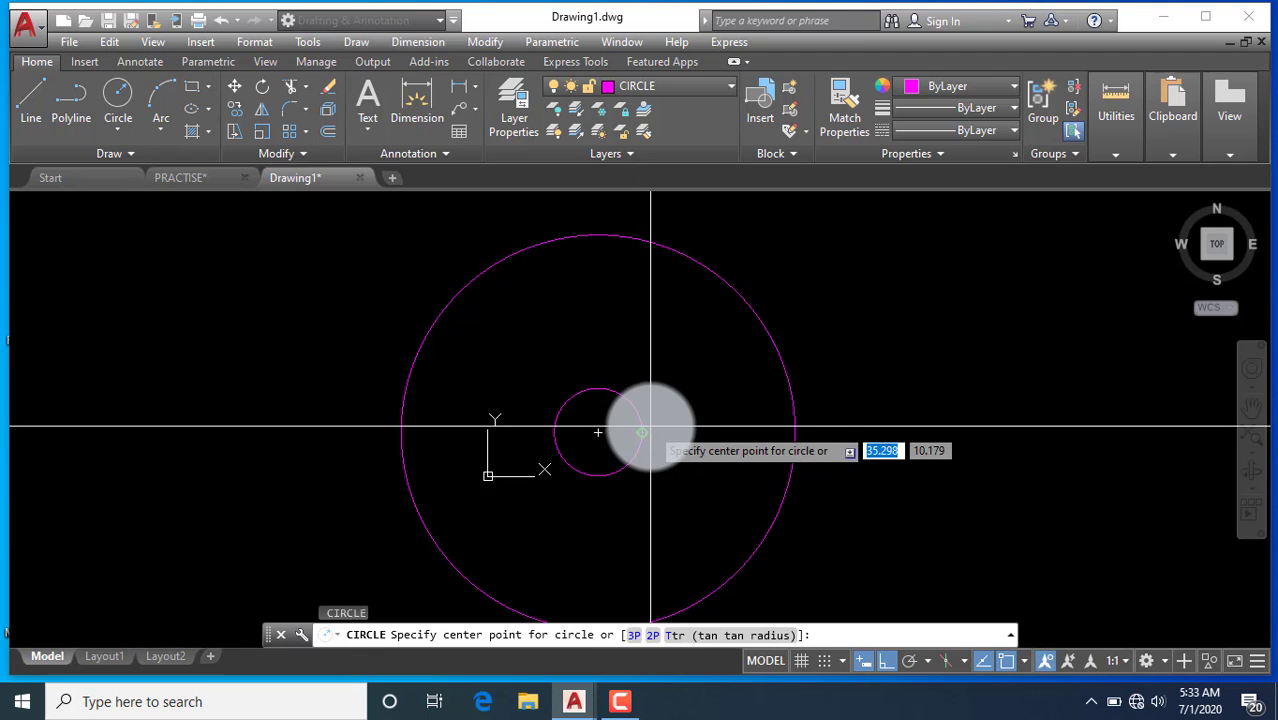
click(597, 432)
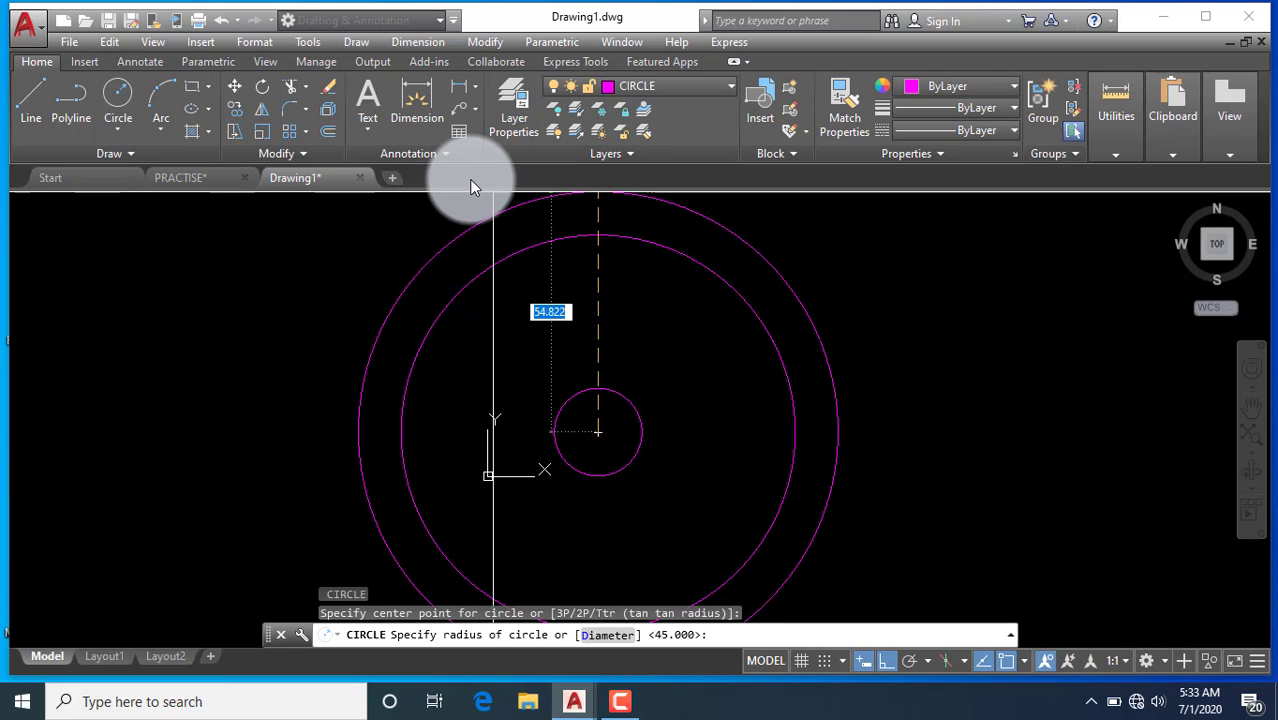
text(64)
key(Return)
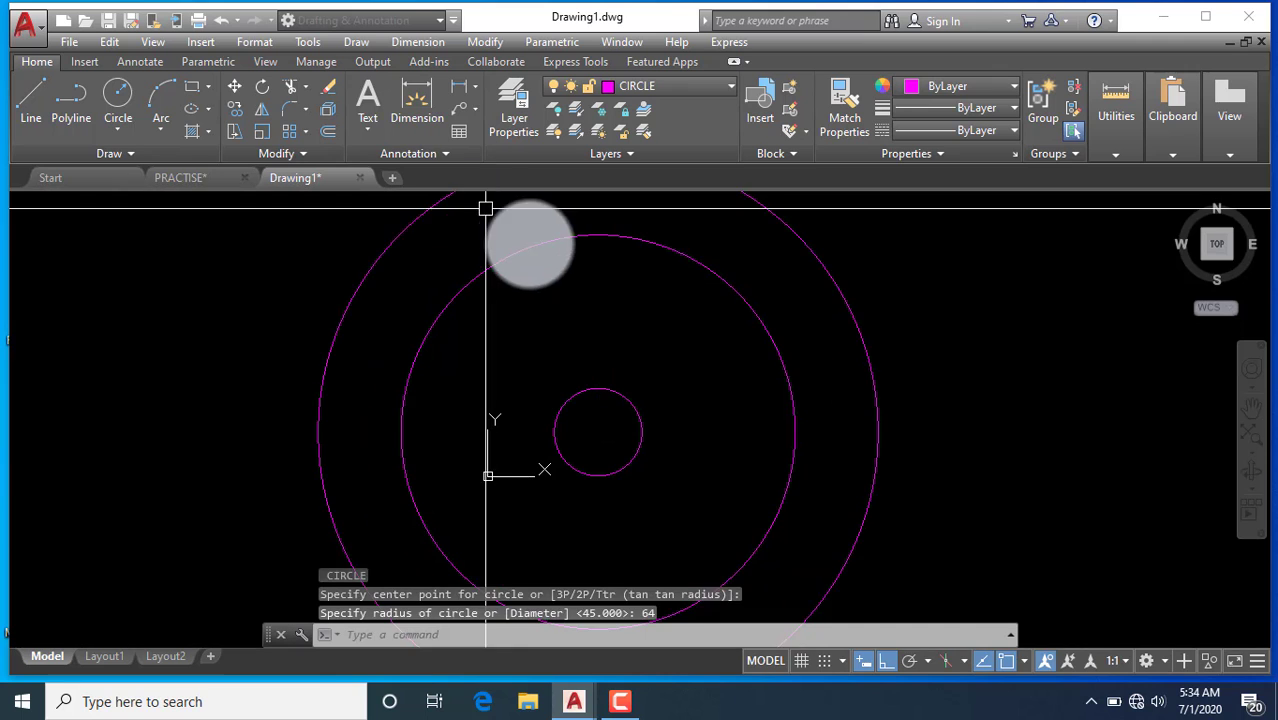
Draw a circle of radius 80 from the common center of the existing circles
scroll(490, 208, down, 3)
key(Return)
scroll(552, 322, up, 3)
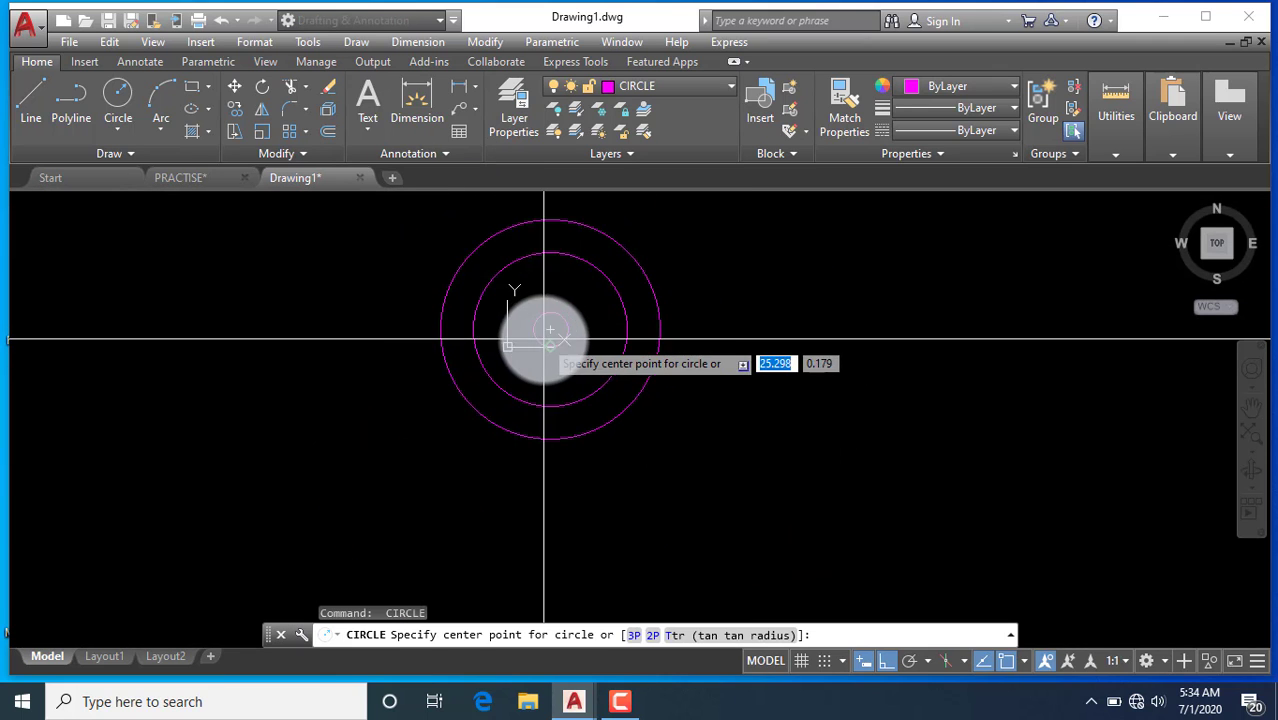
click(552, 322)
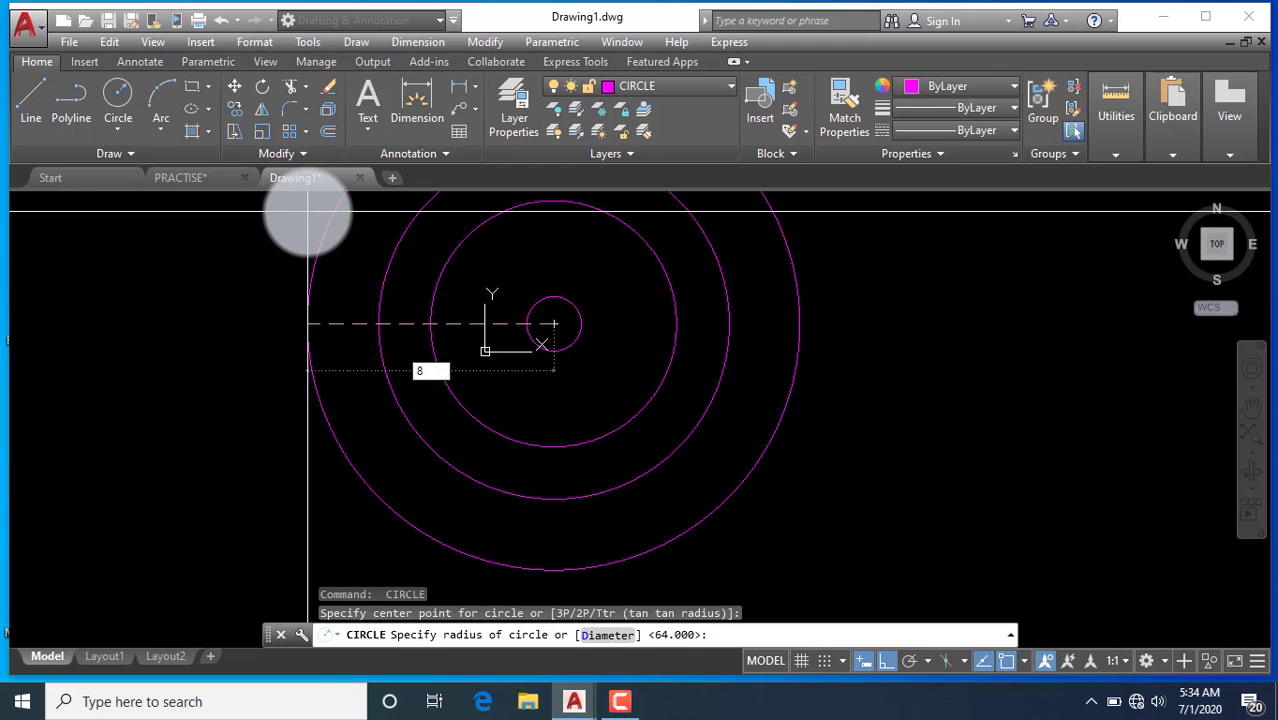
key(Return)
scroll(308, 205, down, 1)
scroll(462, 356, down, 3)
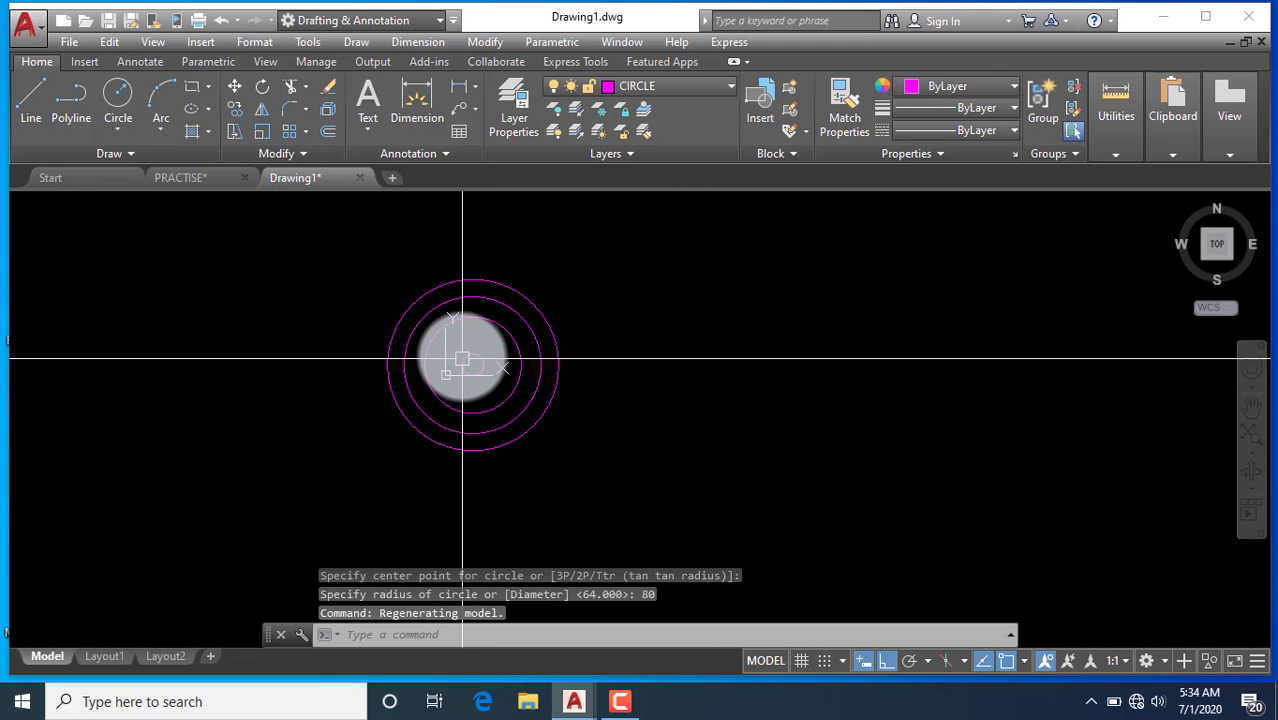
scroll(462, 356, up, 2)
In the PRACTISE drawing, examine the lower slot's R64, R80, R16 and R28 dimensions to work out the remaining concentric radii
click(181, 178)
scroll(385, 468, up, 2)
scroll(551, 508, down, 2)
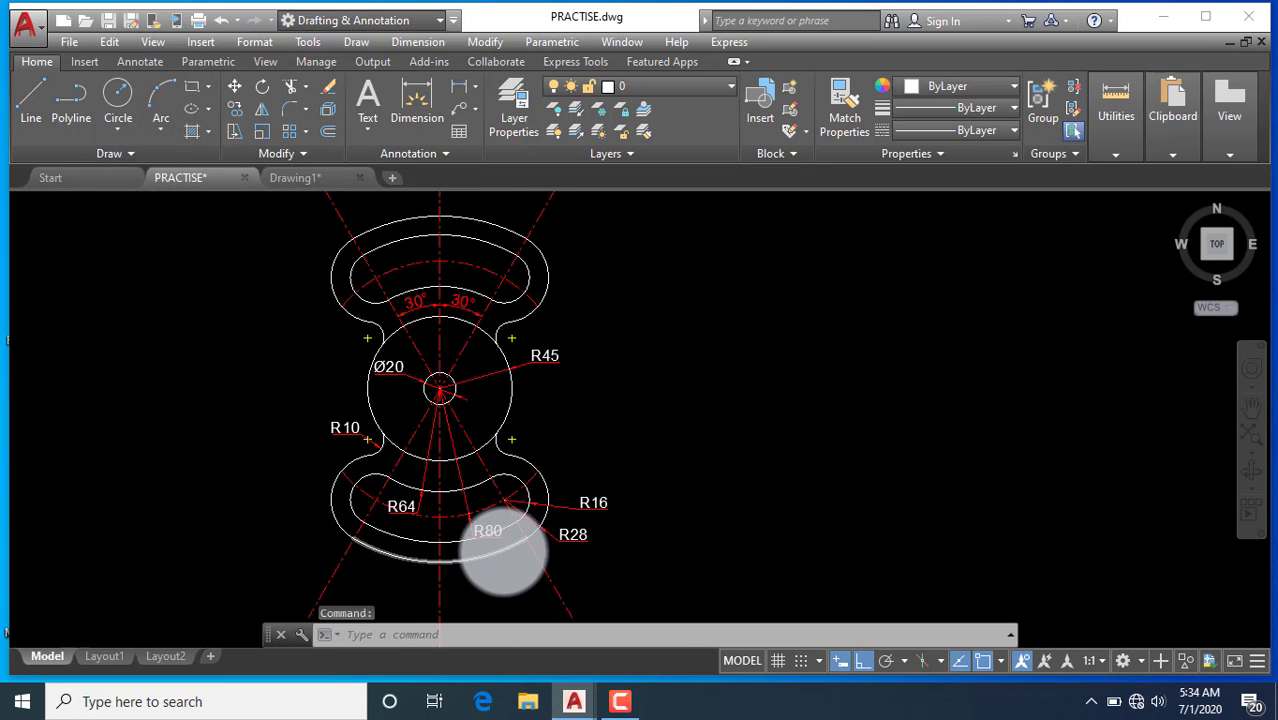
scroll(503, 552, up, 2)
scroll(570, 556, down, 2)
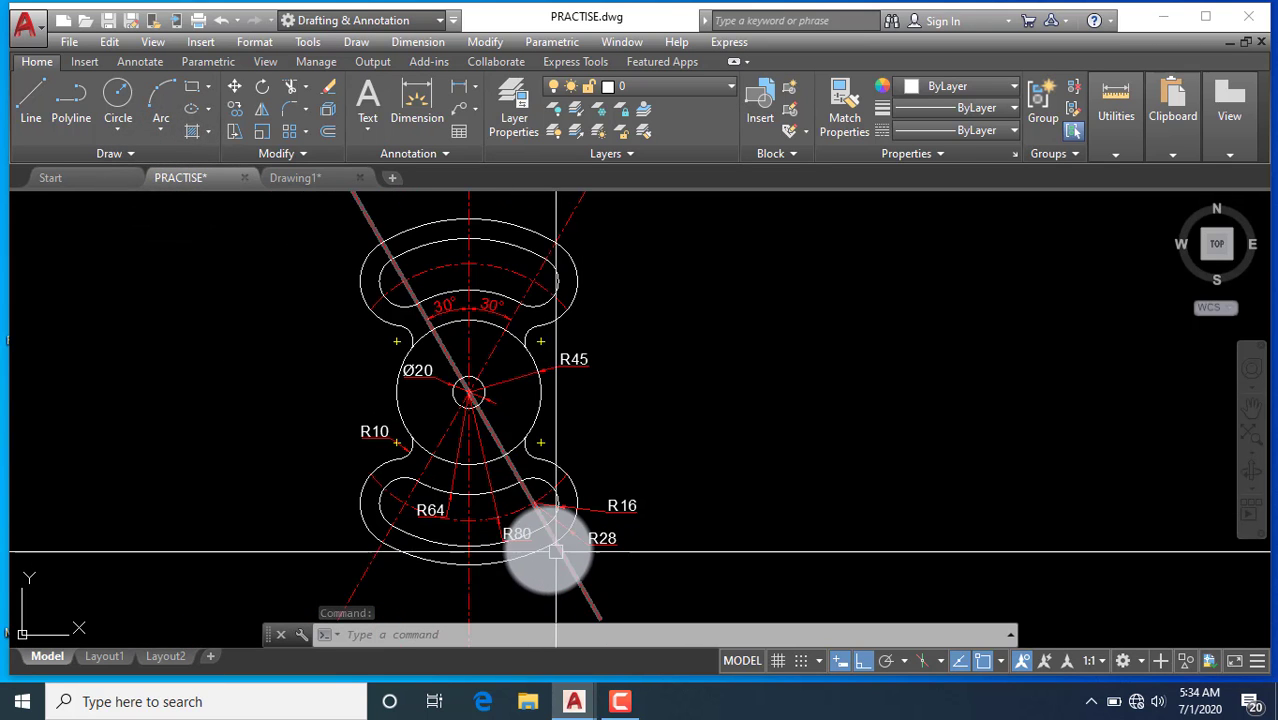
scroll(550, 545, up, 1)
scroll(530, 560, up, 1)
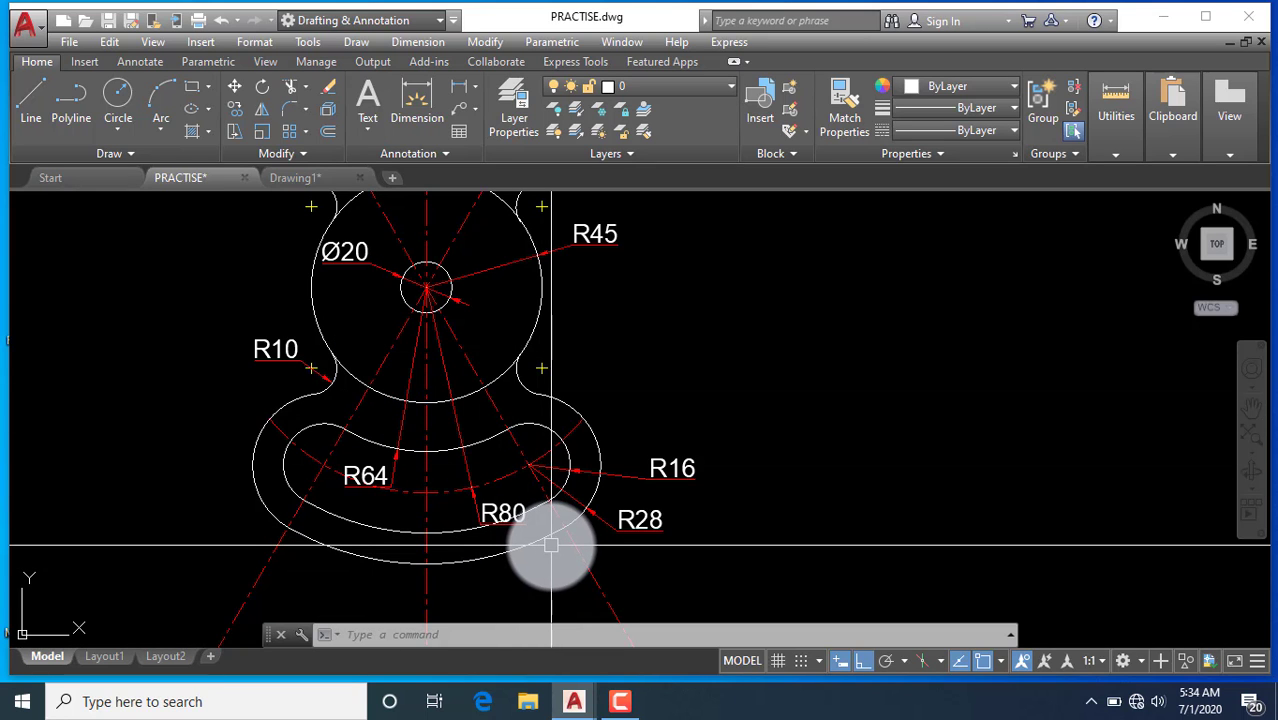
scroll(548, 544, down, 3)
scroll(542, 536, up, 5)
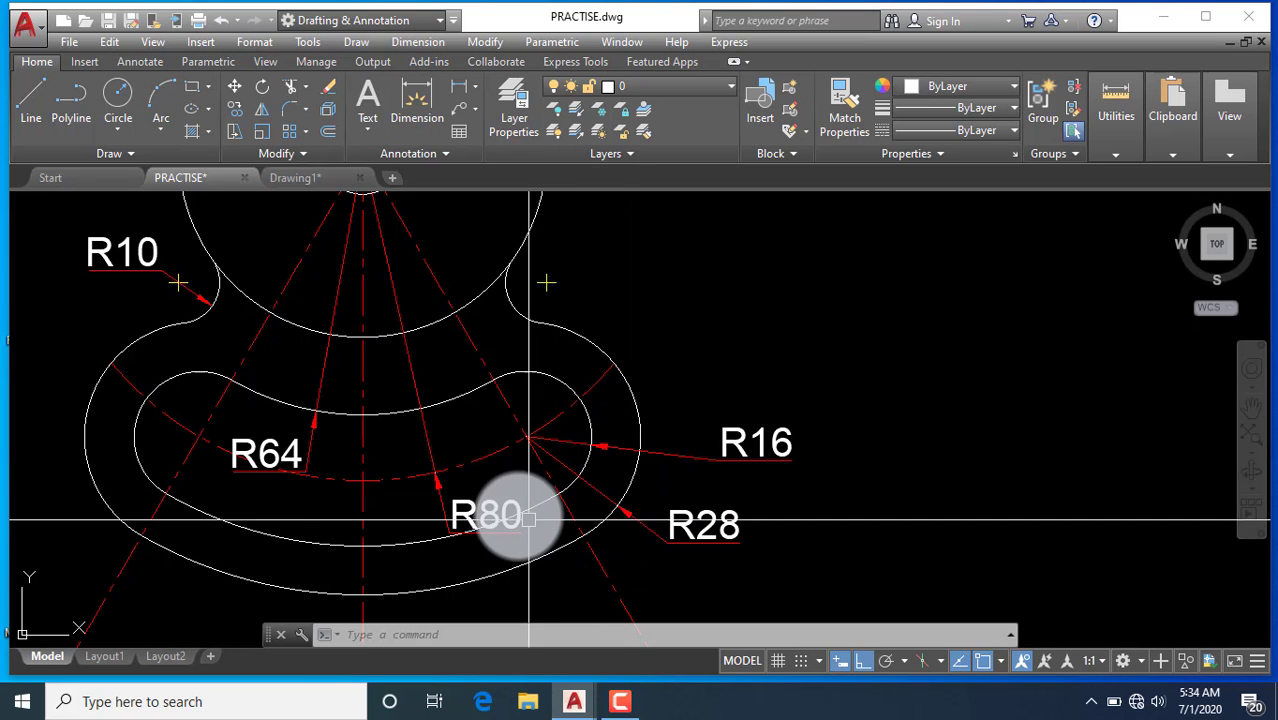
scroll(500, 520, down, 3)
scroll(416, 395, up, 3)
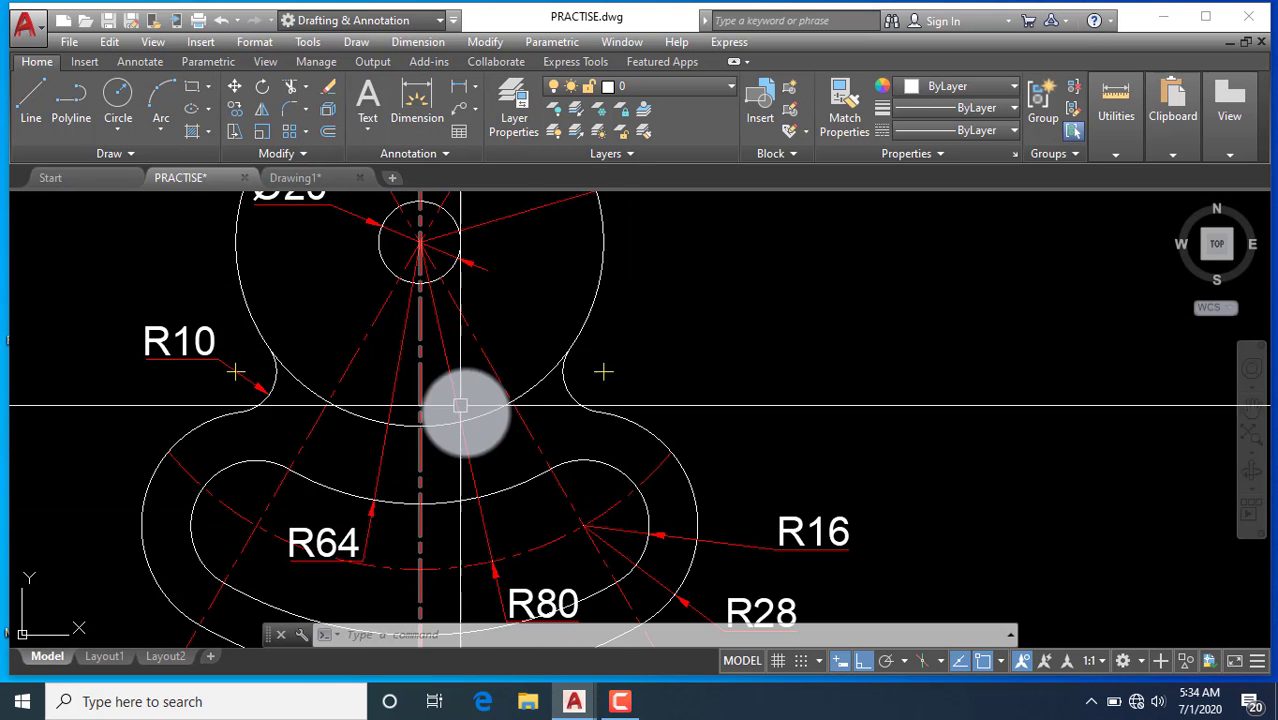
scroll(495, 485, down, 2)
scroll(553, 567, up, 2)
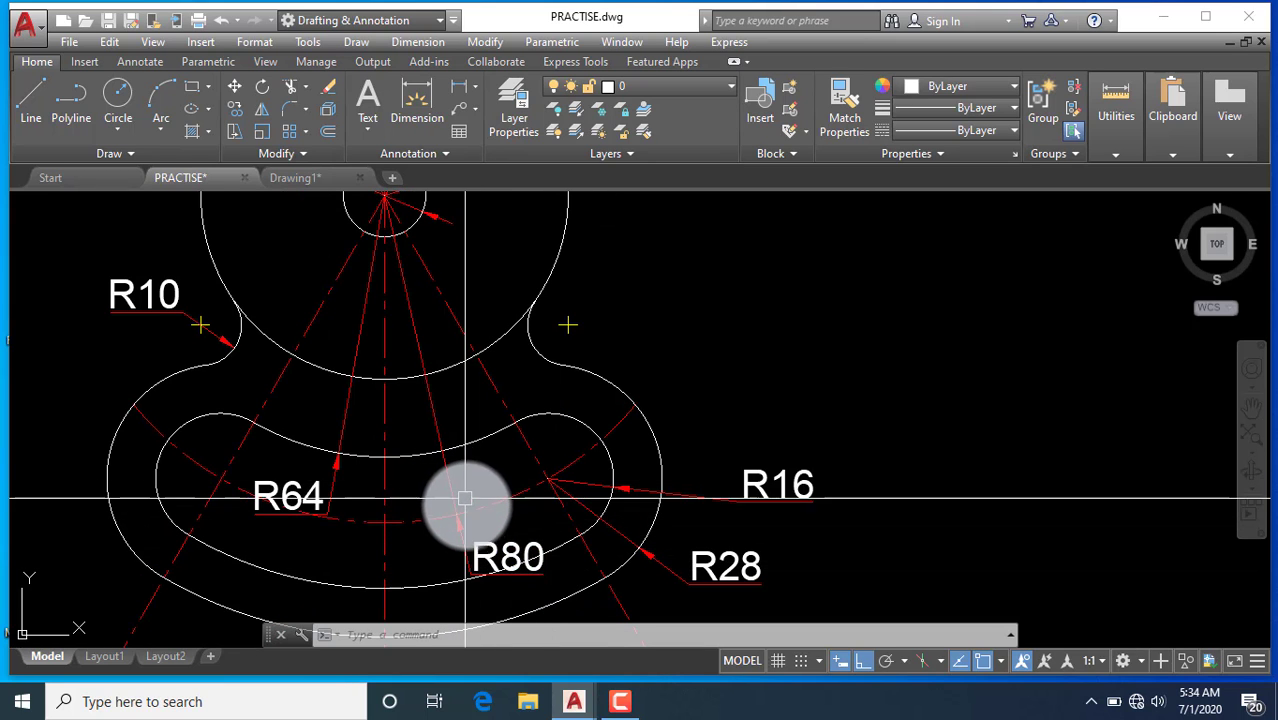
scroll(468, 510, down, 2)
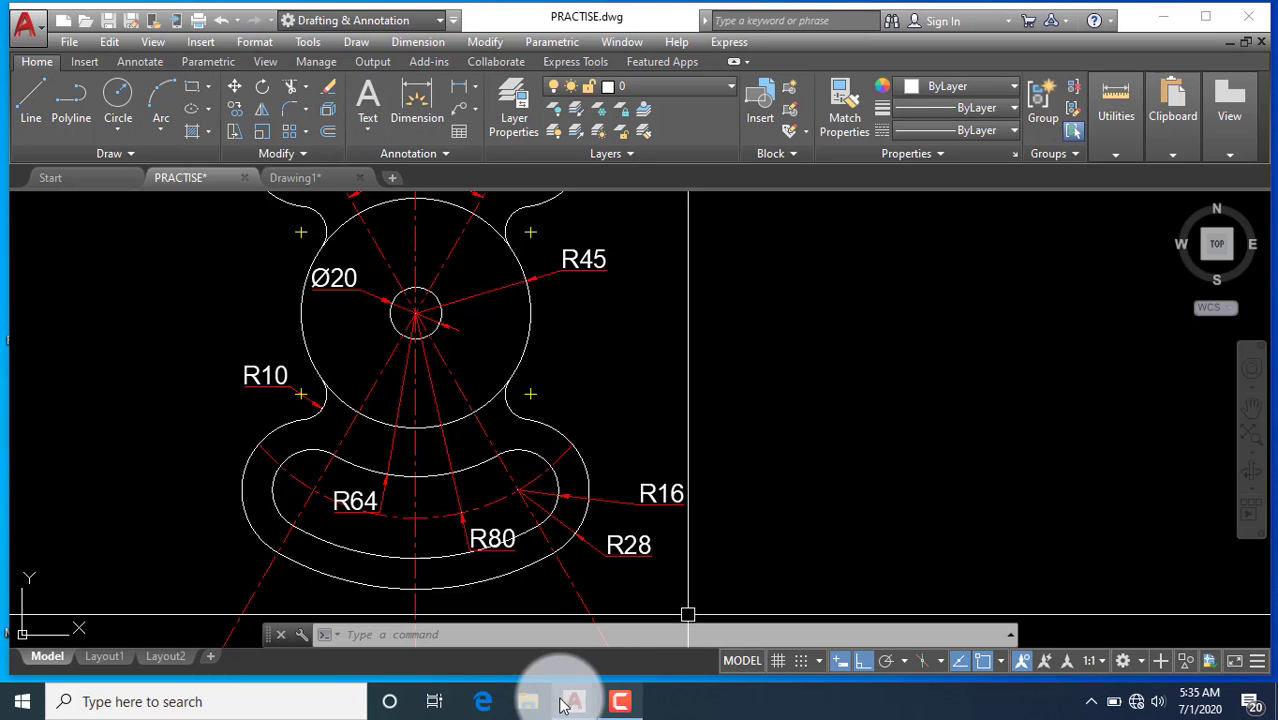
Return to Drawing1 and draw a circle of radius 96 on the common center
click(300, 177)
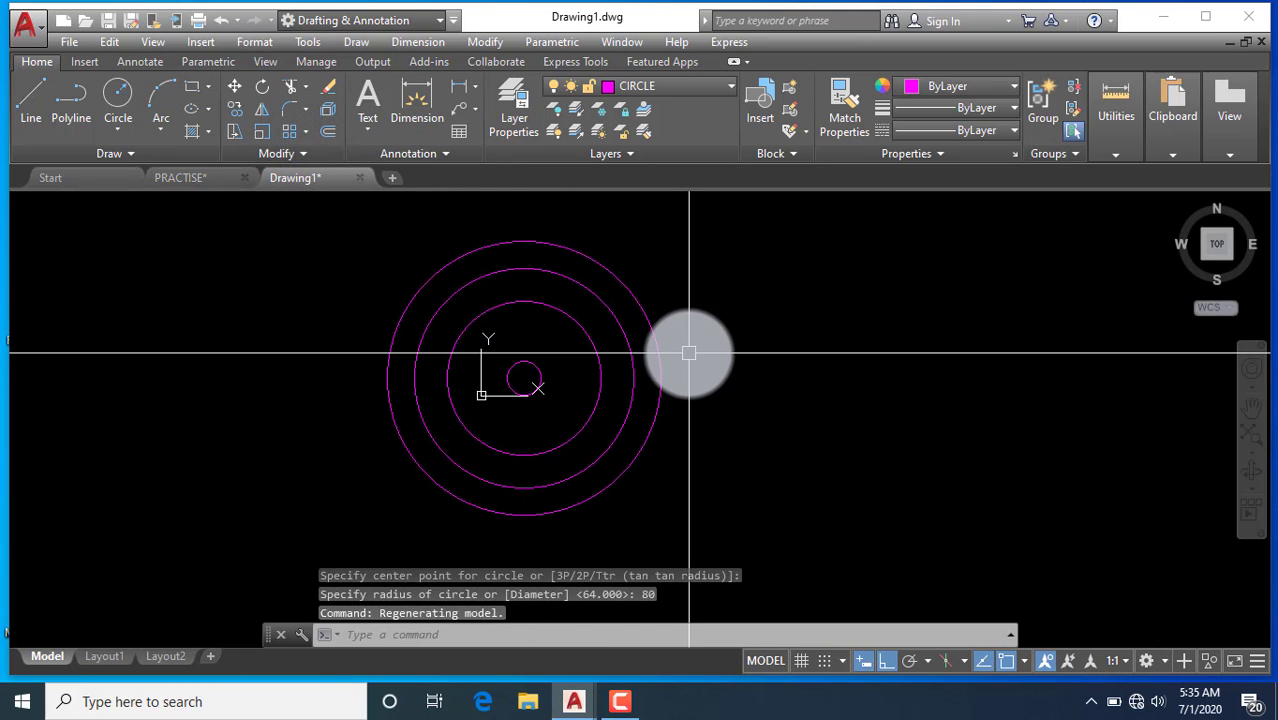
key(space)
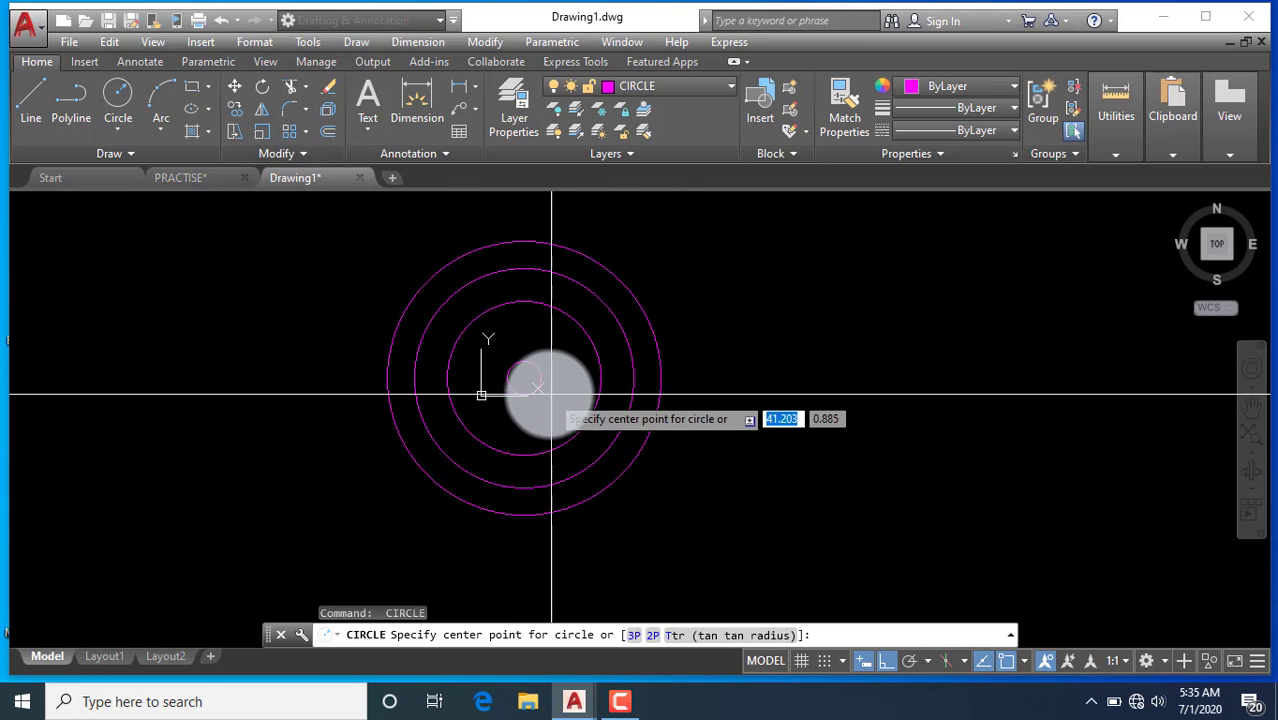
click(524, 380)
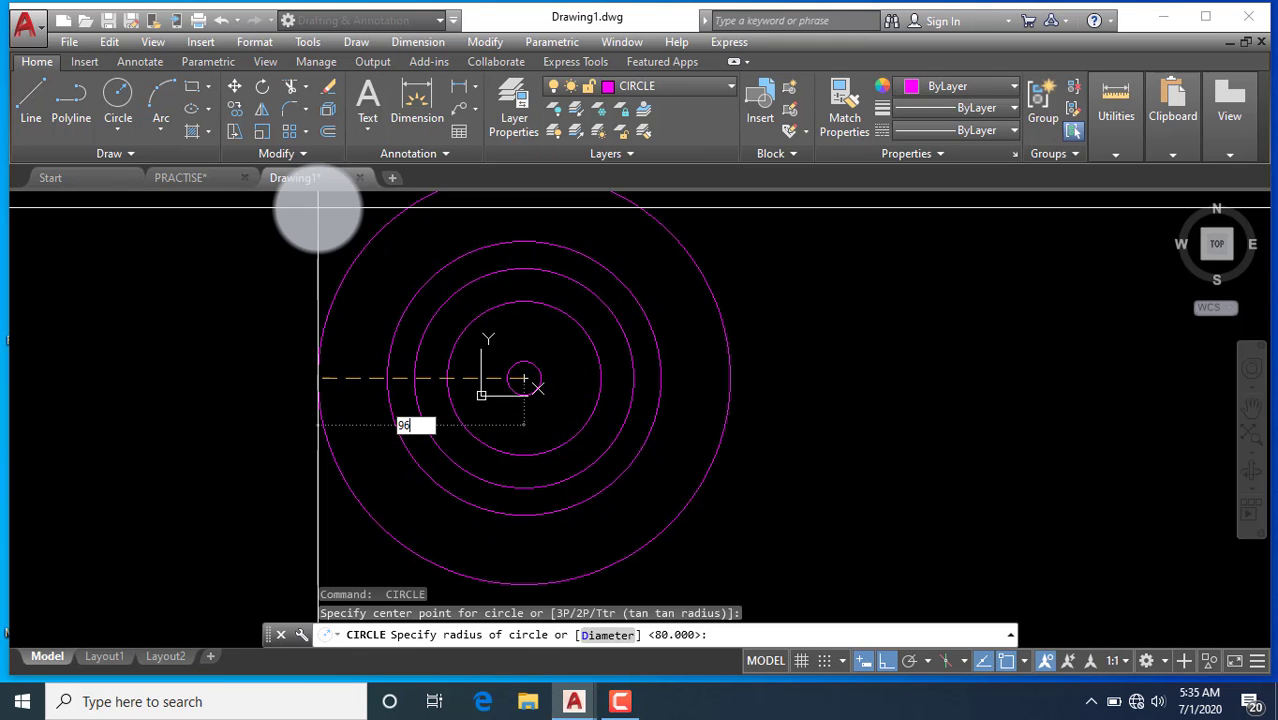
key(Return)
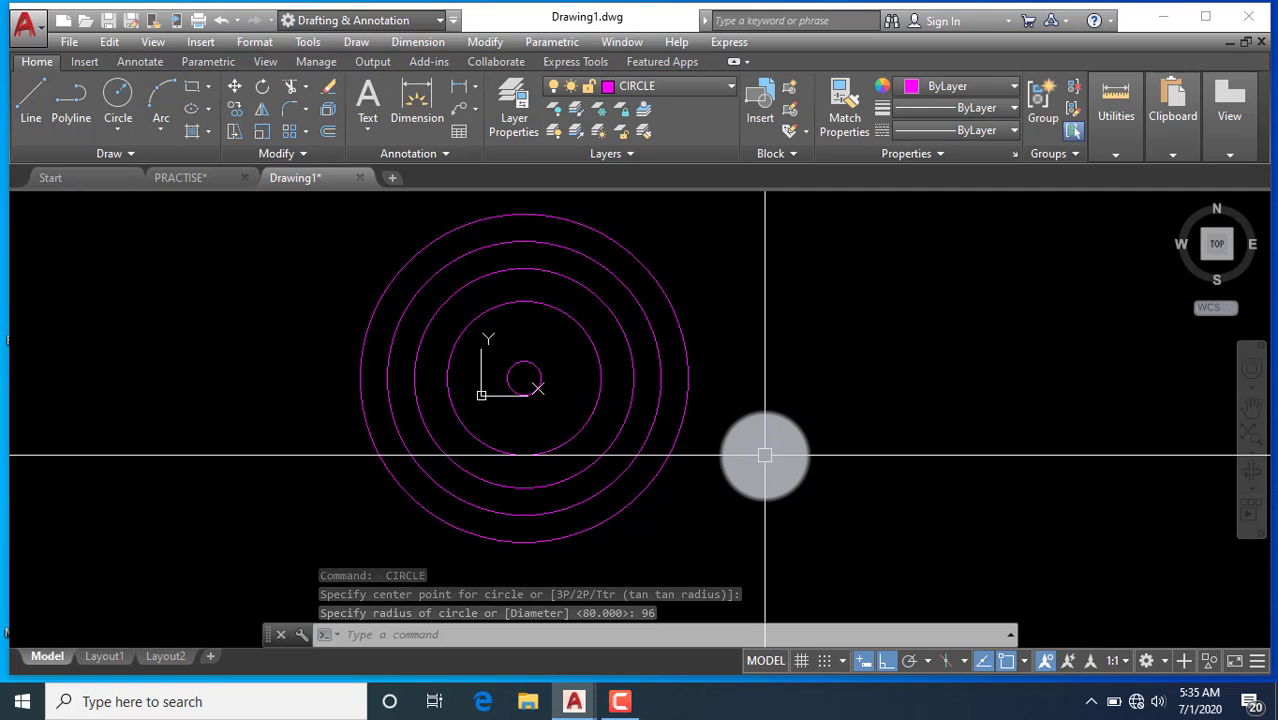
Draw the outermost concentric circle with a radius of 108
key(Return)
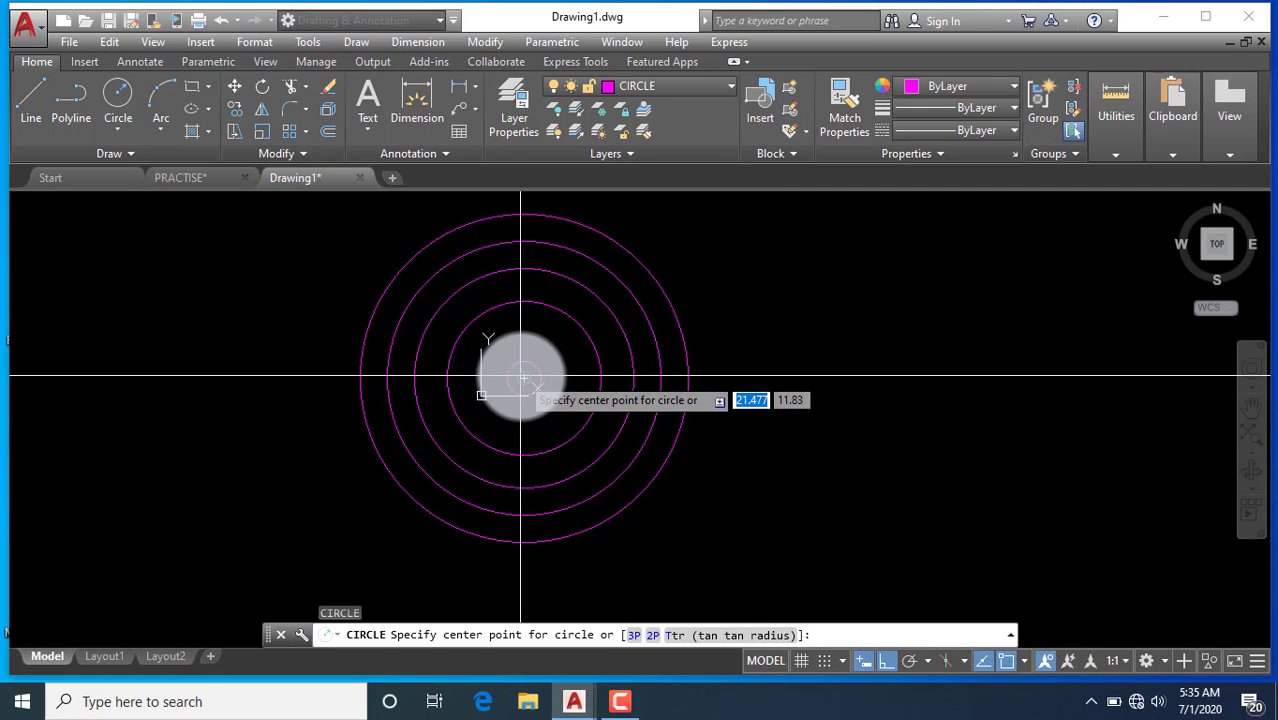
click(524, 379)
mouse_move(241, 176)
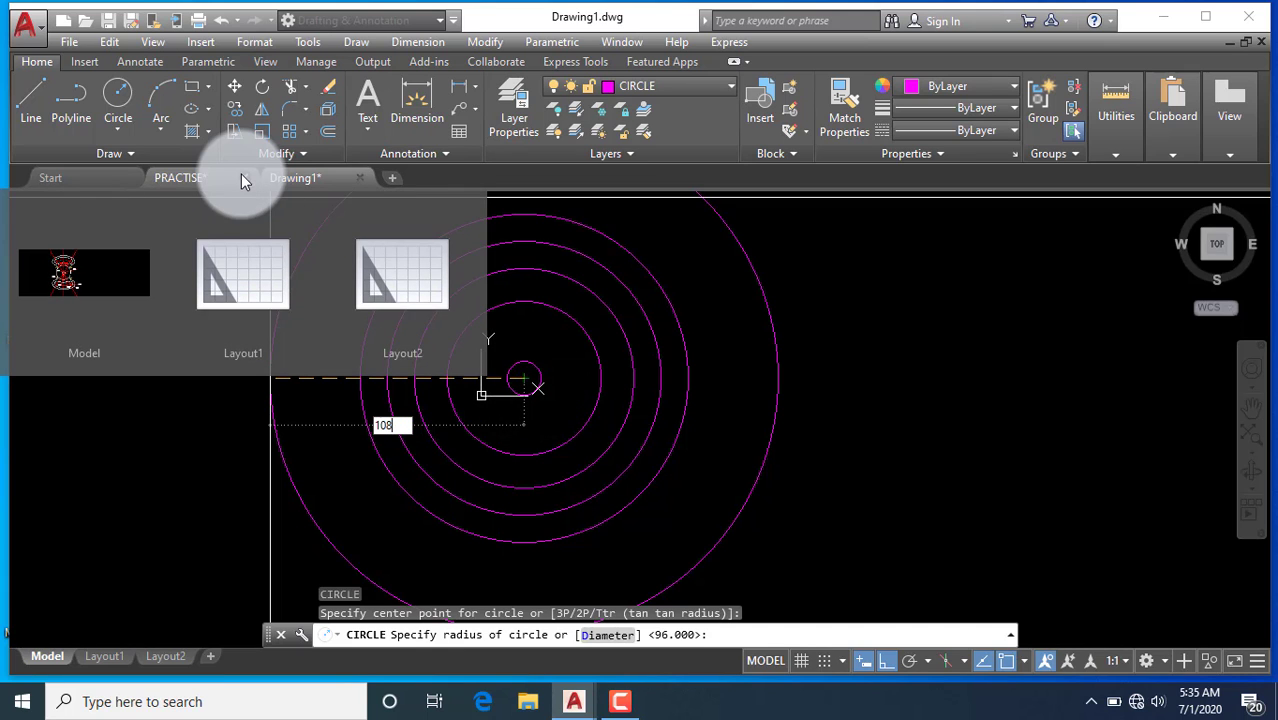
key(Return)
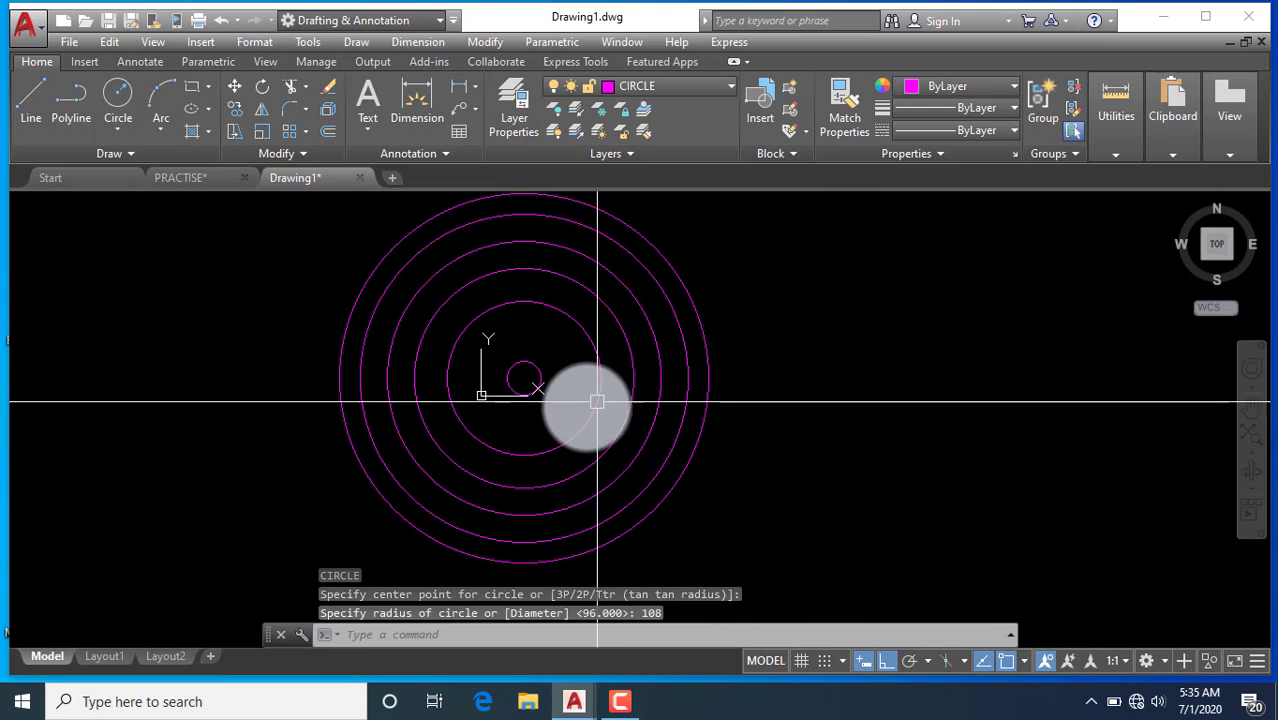
scroll(597, 403, down, 2)
scroll(628, 394, up, 3)
scroll(542, 380, down, 3)
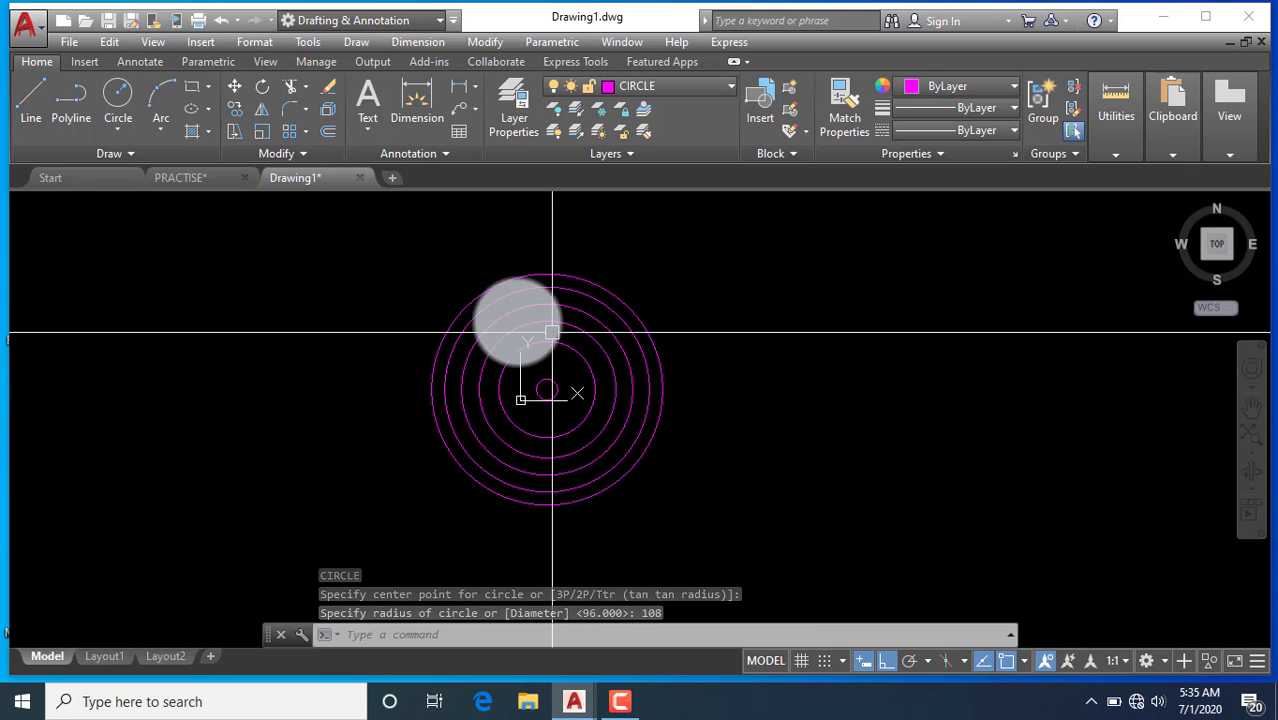
Open the CIRCLE layer's linetype selection in the layer properties and load the CENTER linetype from acad.lin
click(730, 84)
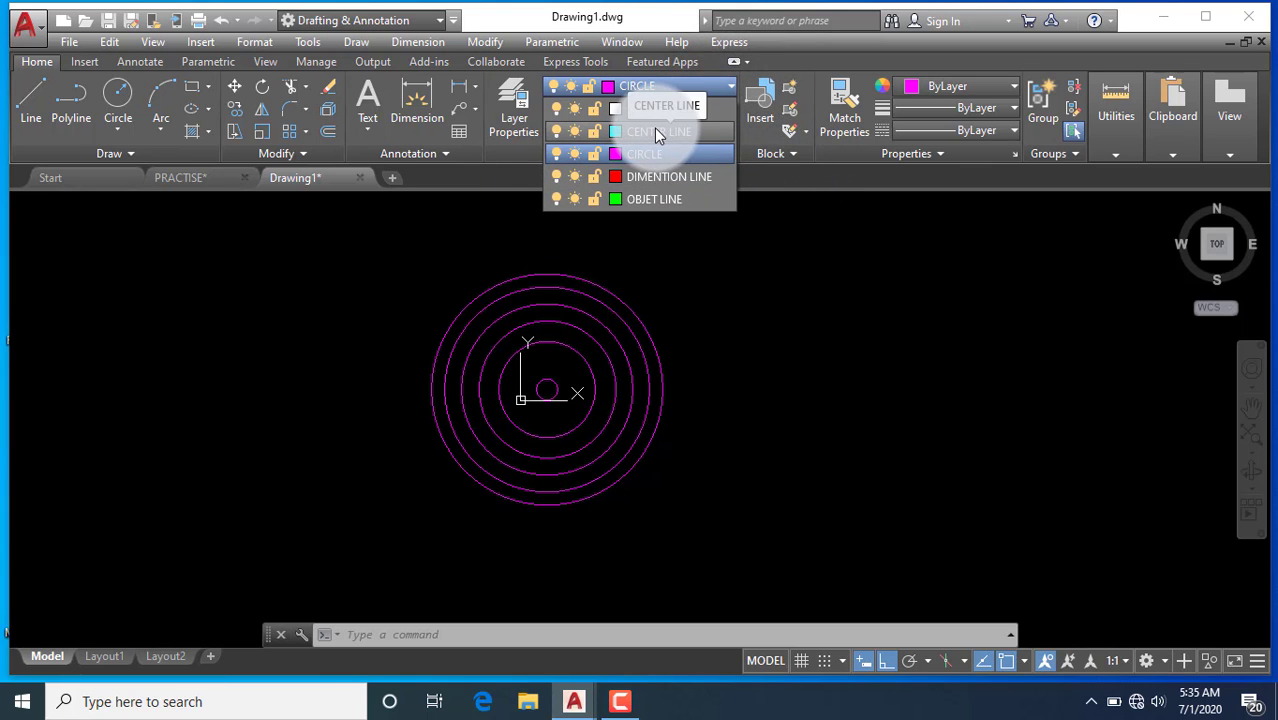
click(716, 293)
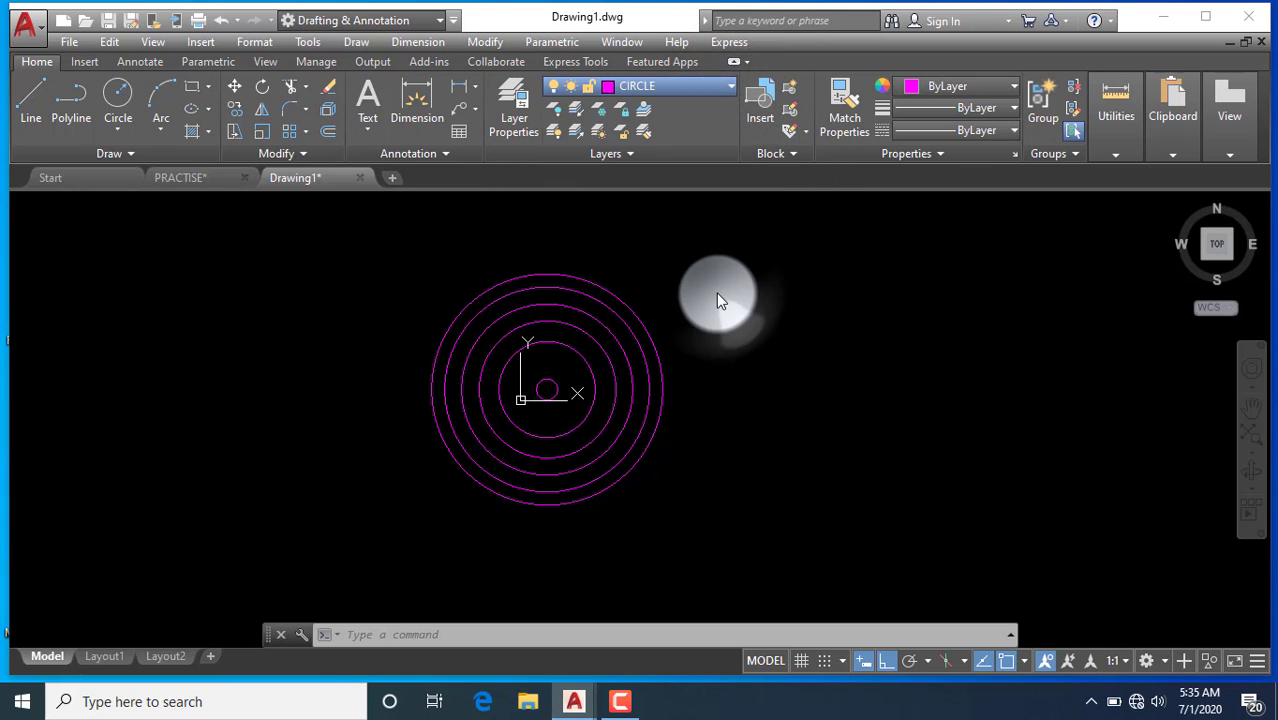
click(499, 100)
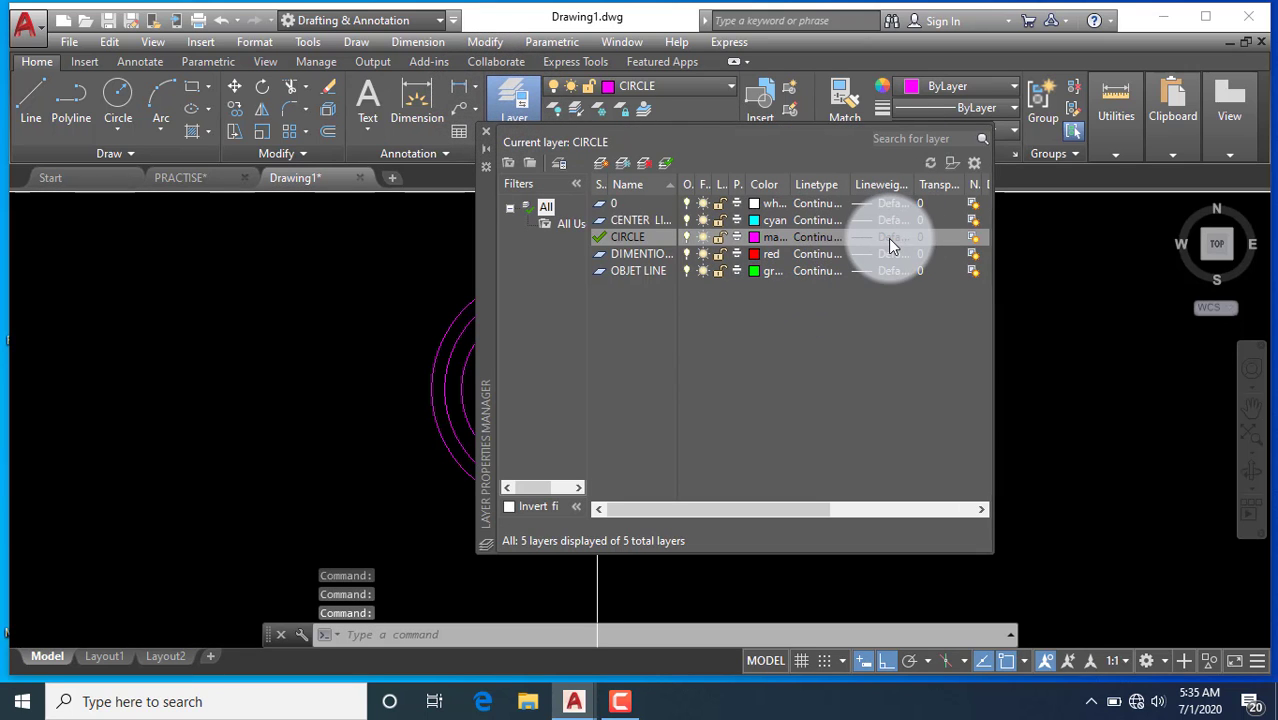
click(820, 238)
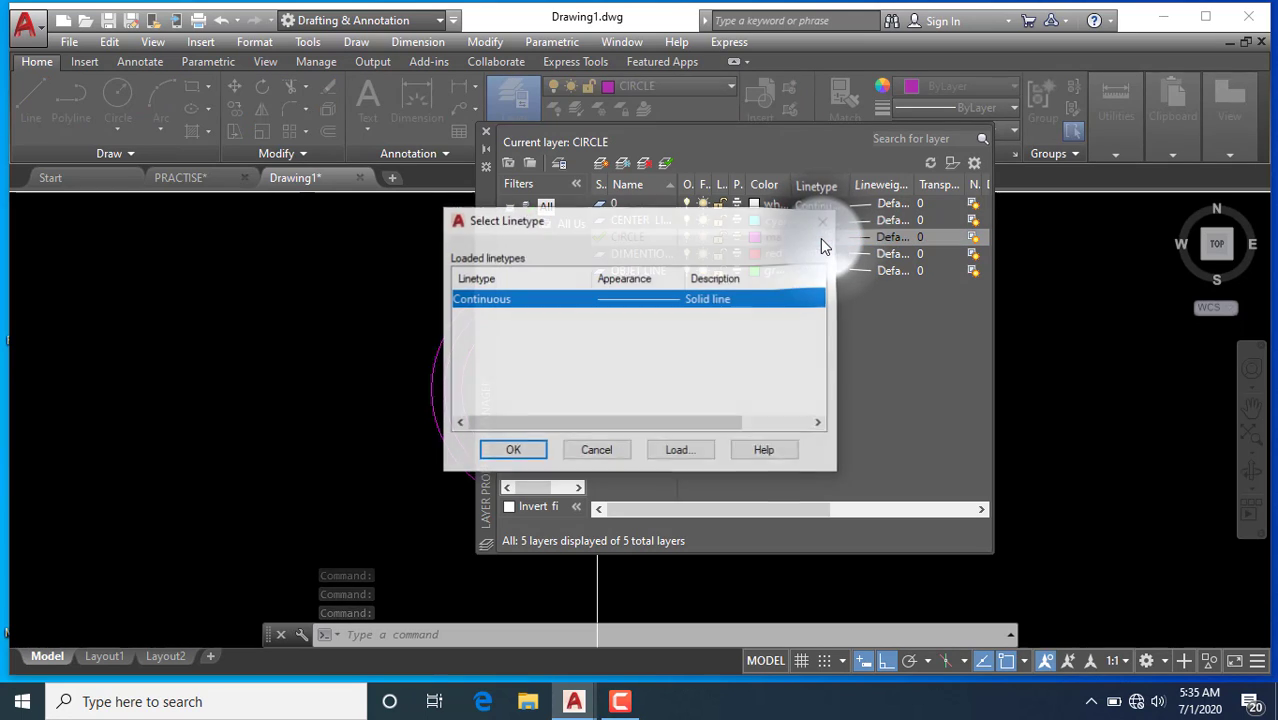
click(680, 450)
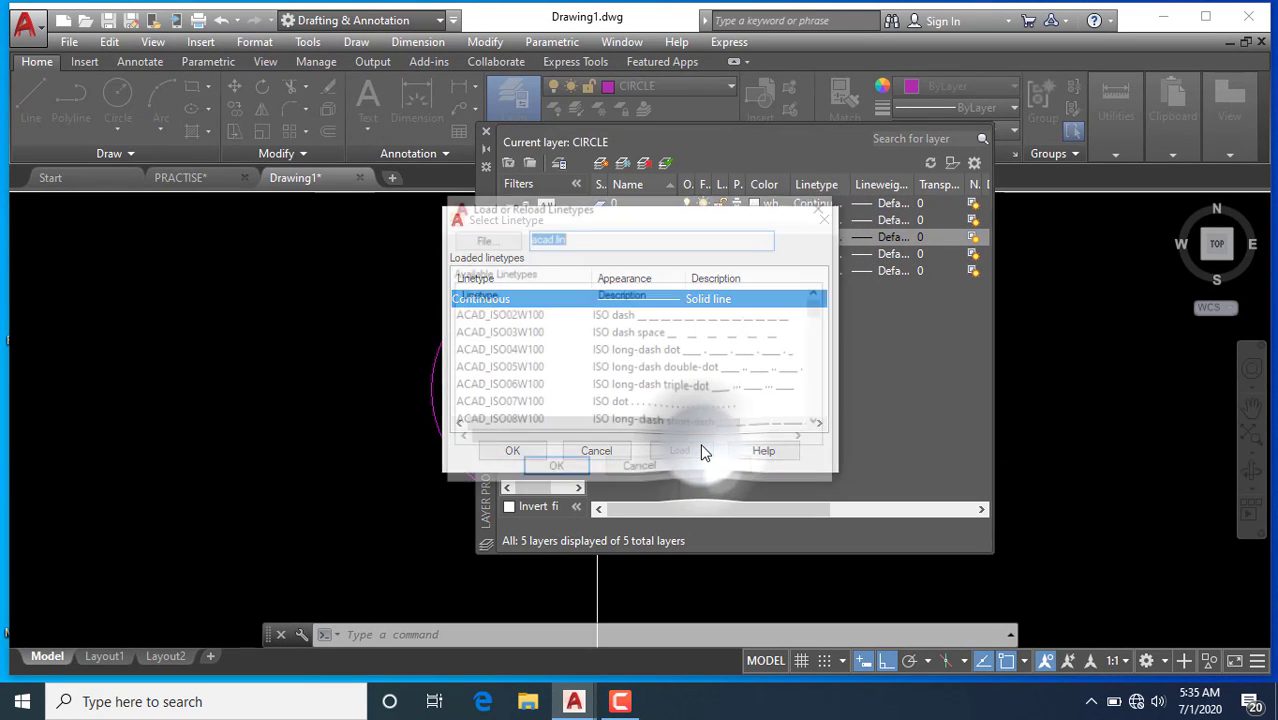
scroll(648, 356, down, 2)
scroll(648, 356, down, 4)
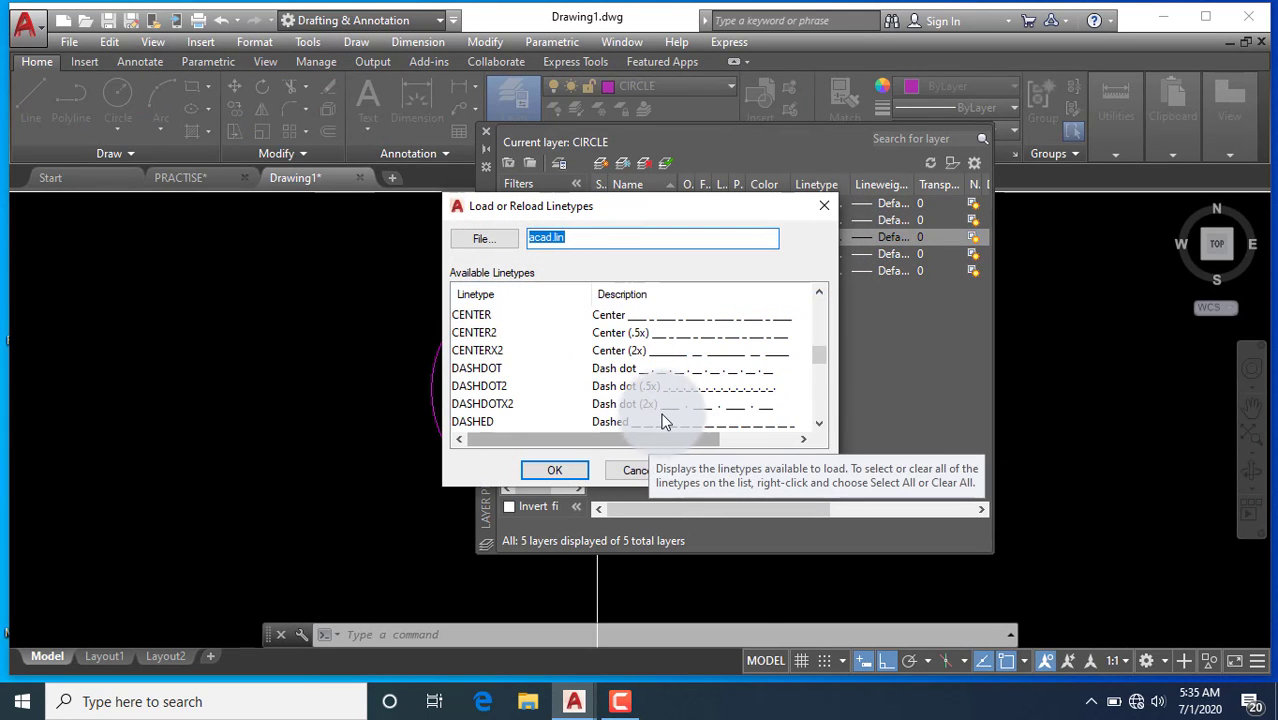
click(663, 316)
click(552, 469)
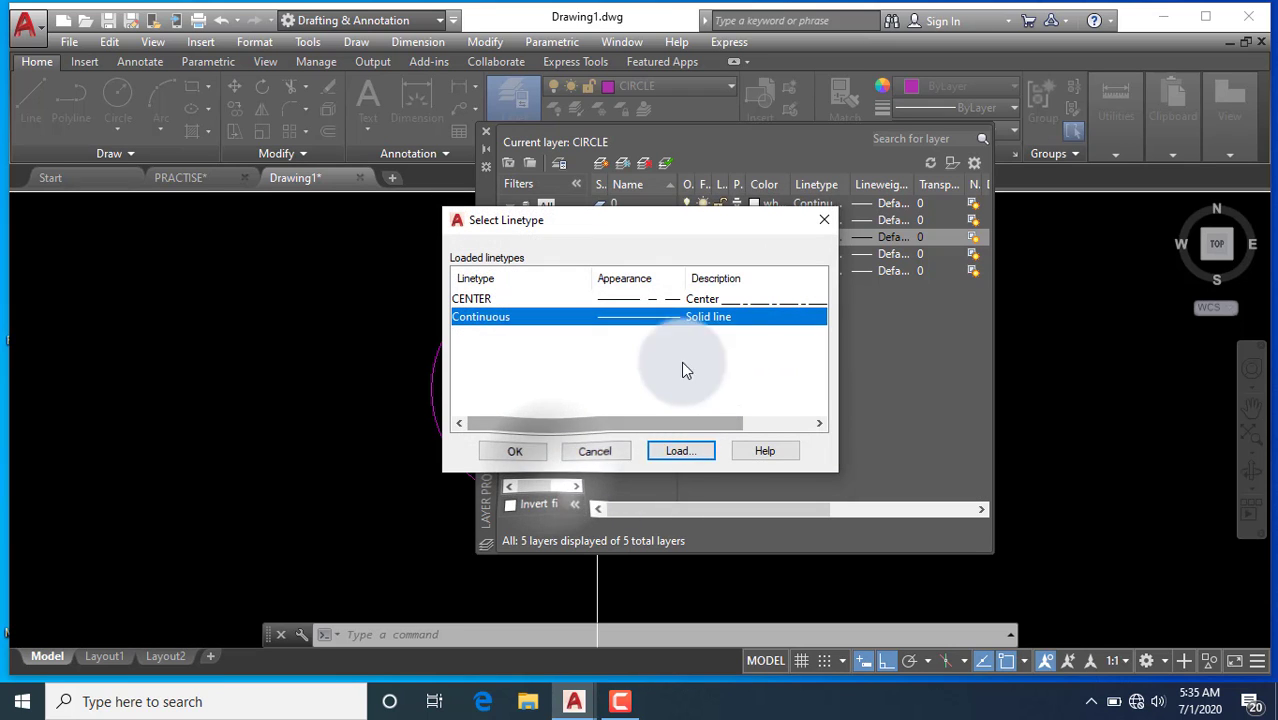
click(528, 451)
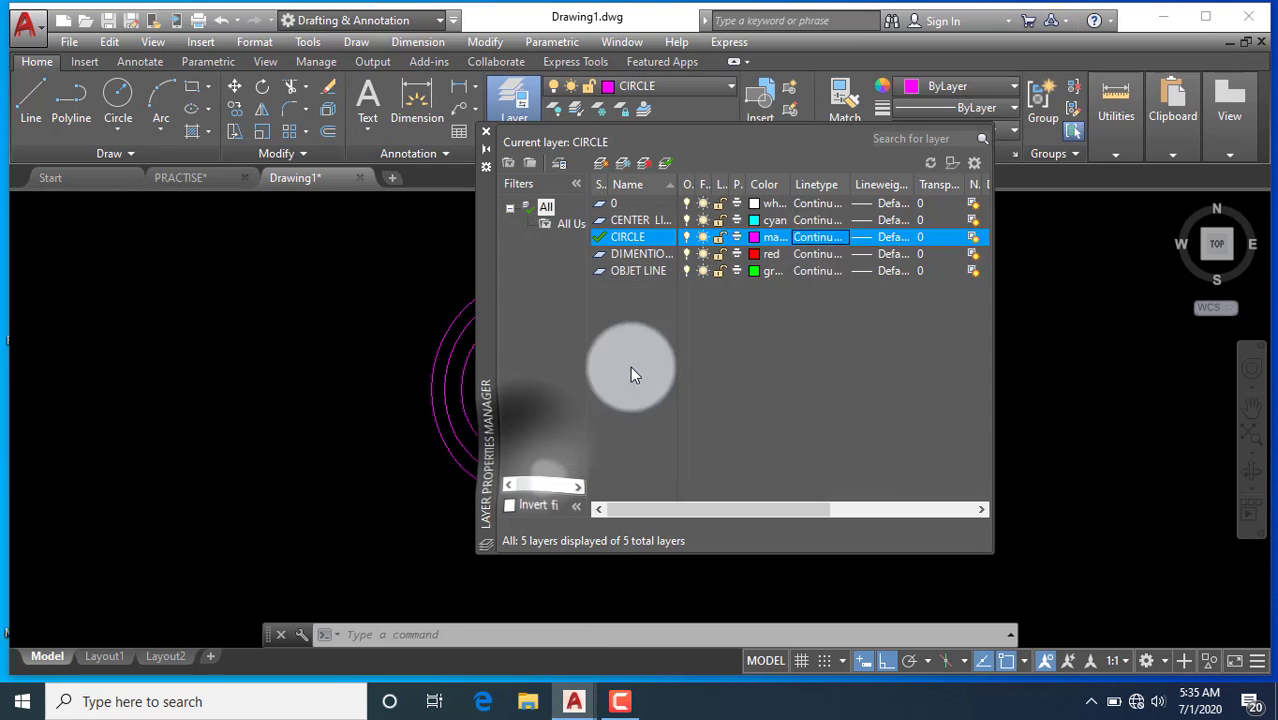
Assign the loaded CENTER linetype to the CIRCLE layer and close the layer properties
click(801, 240)
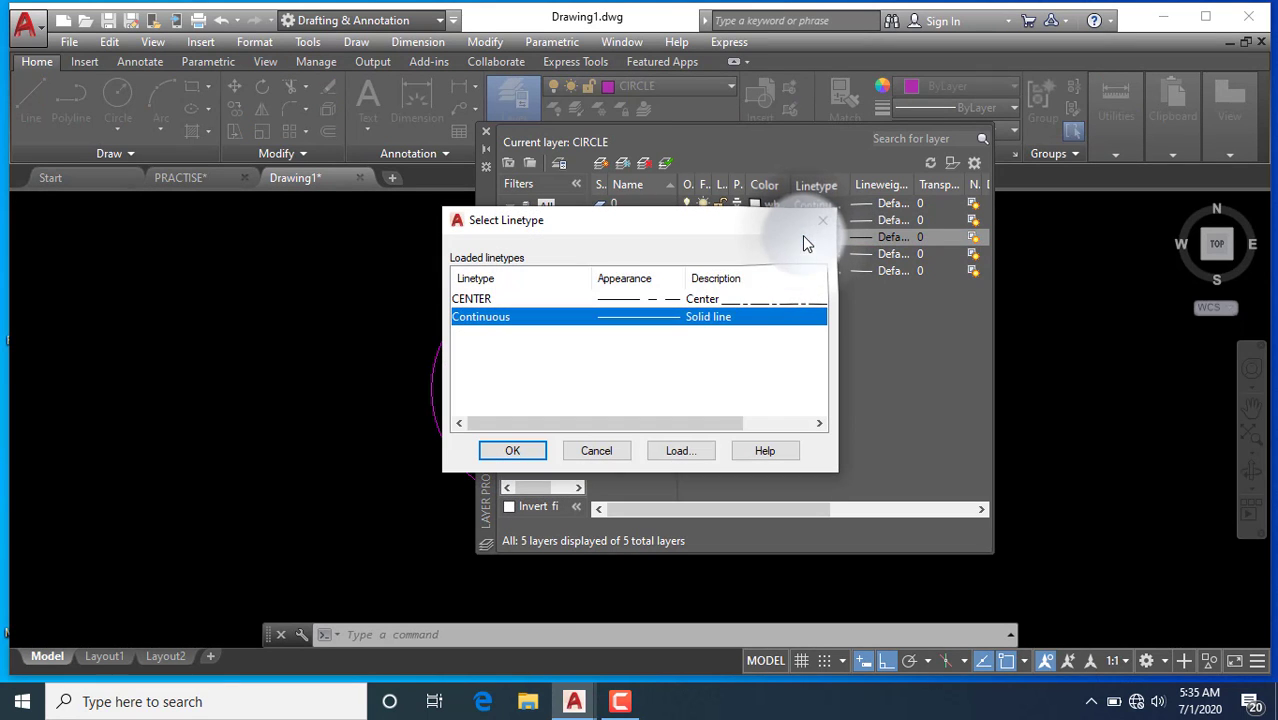
click(617, 299)
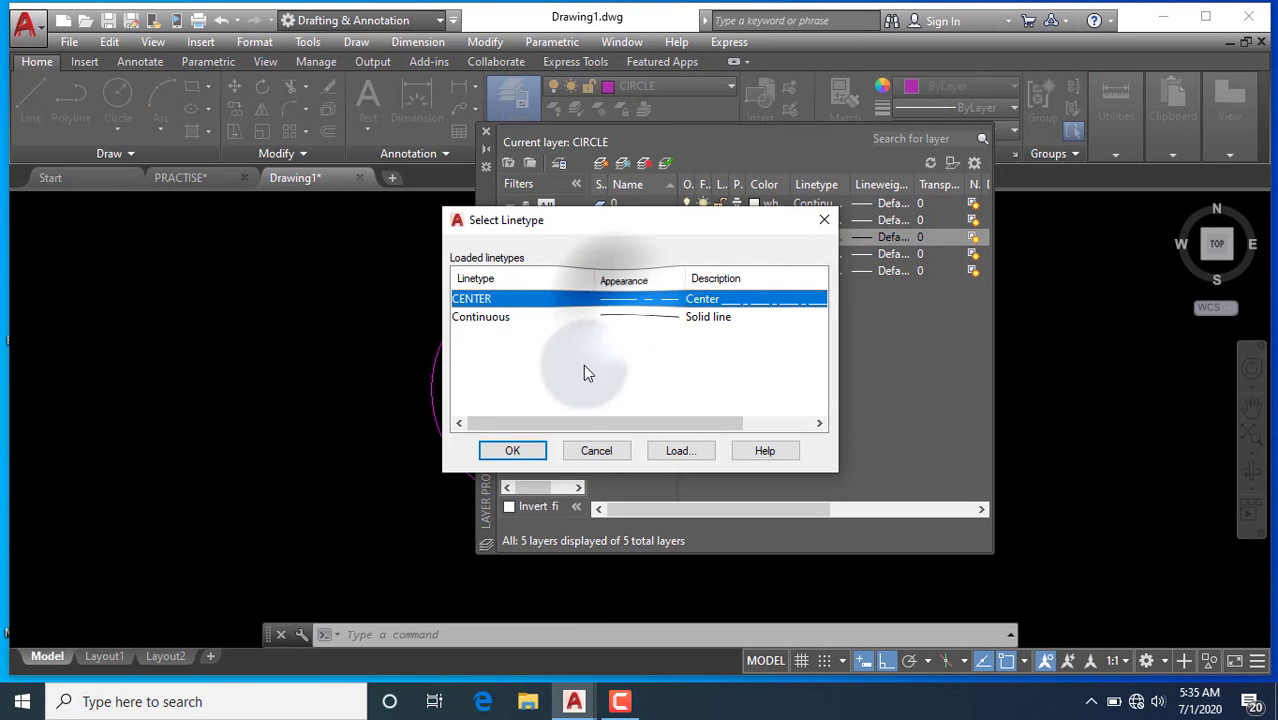
click(522, 451)
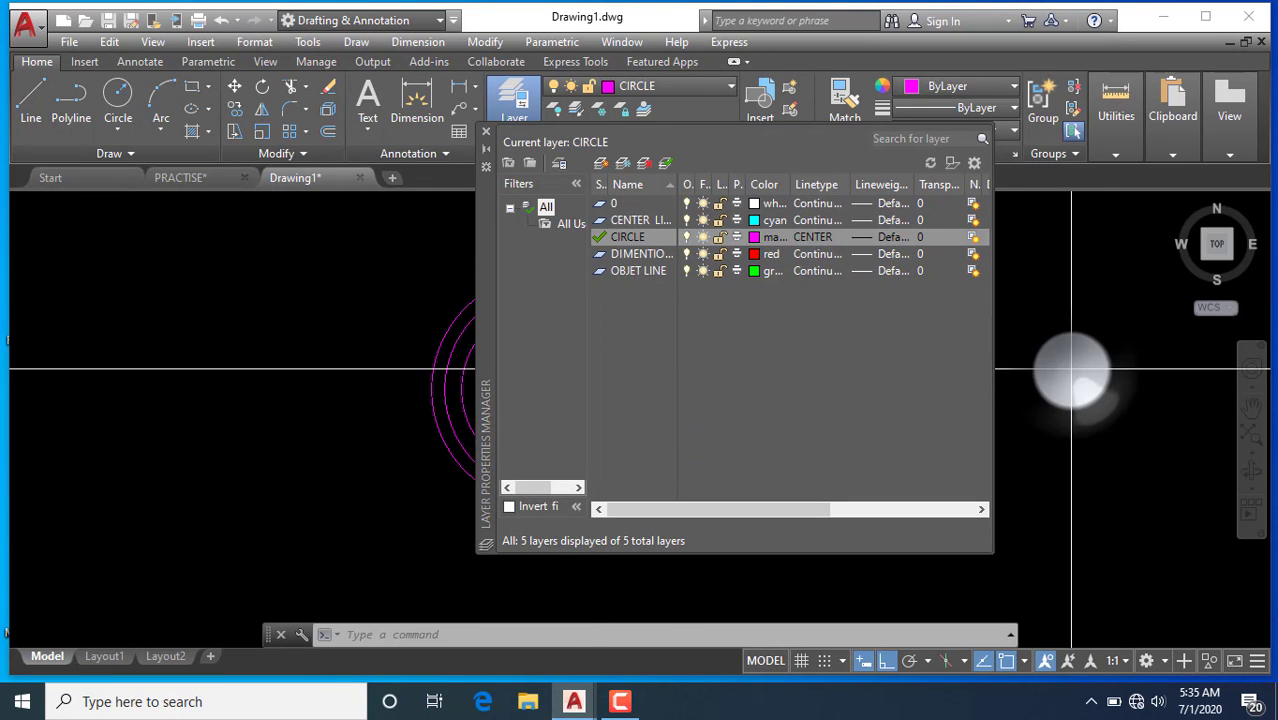
click(1070, 366)
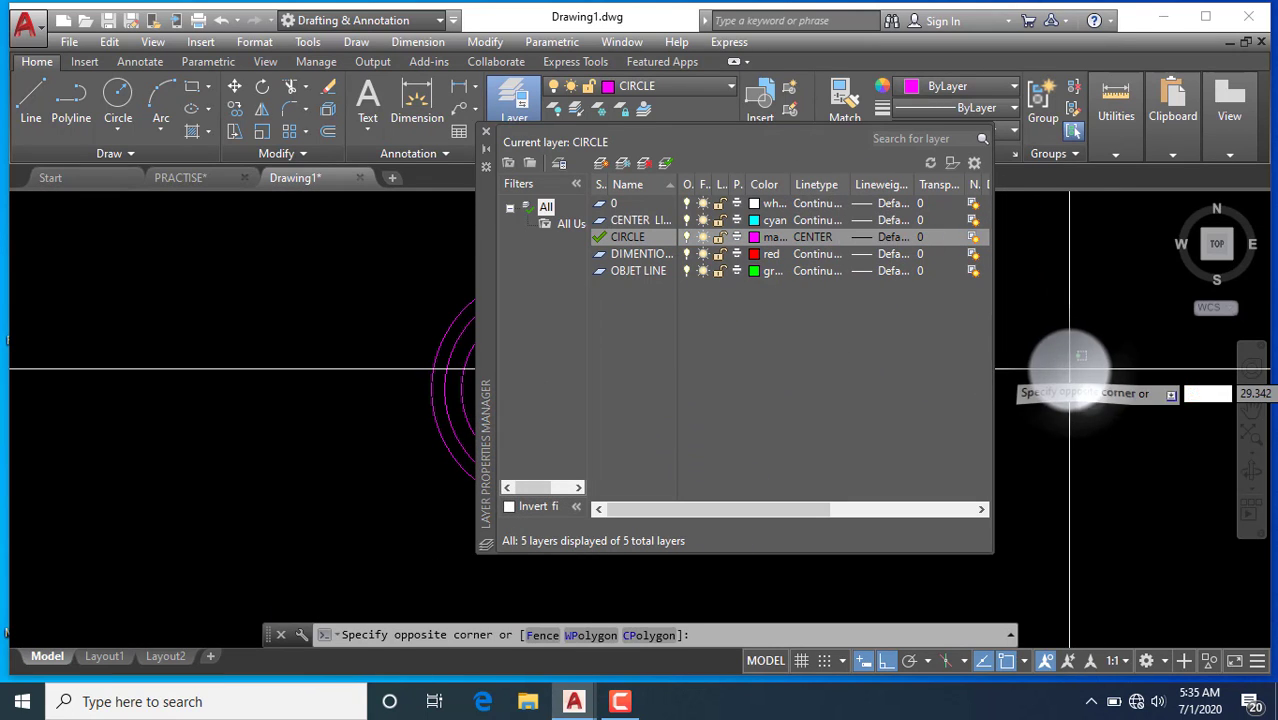
click(486, 136)
Make CENTER LINE the current layer and cancel the pending selection window
click(729, 87)
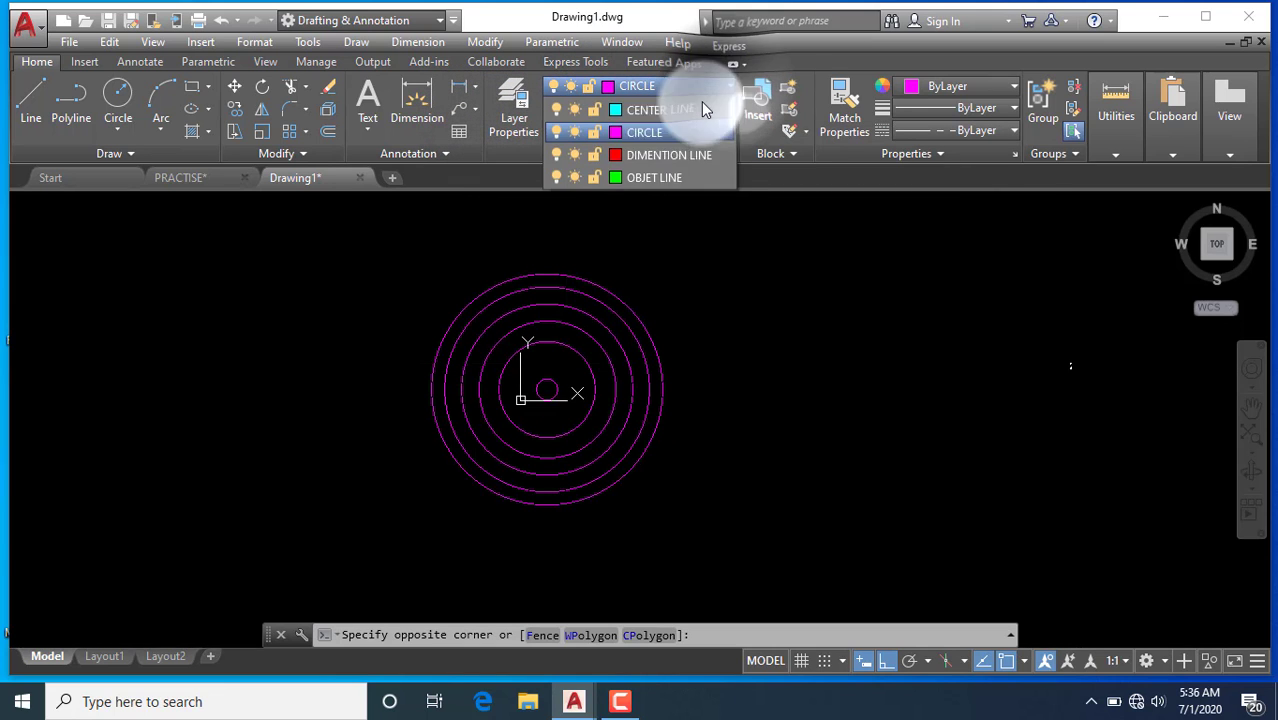
click(652, 135)
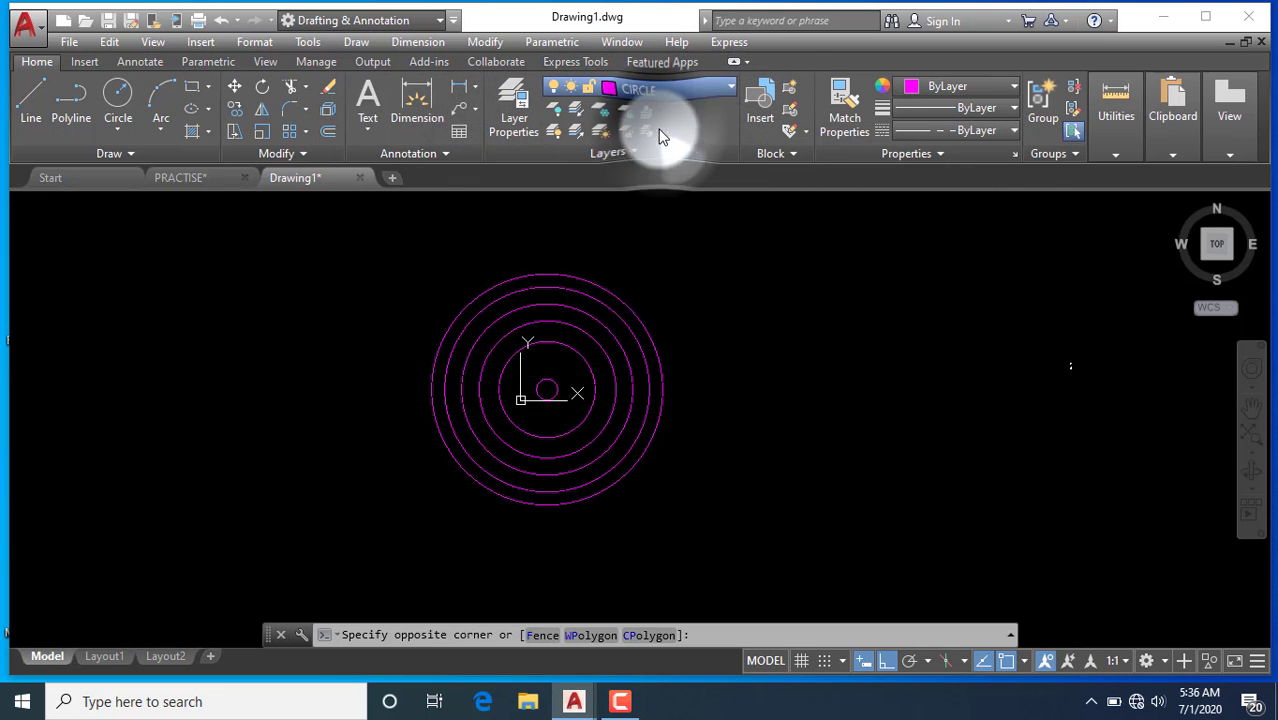
scroll(522, 271, down, 3)
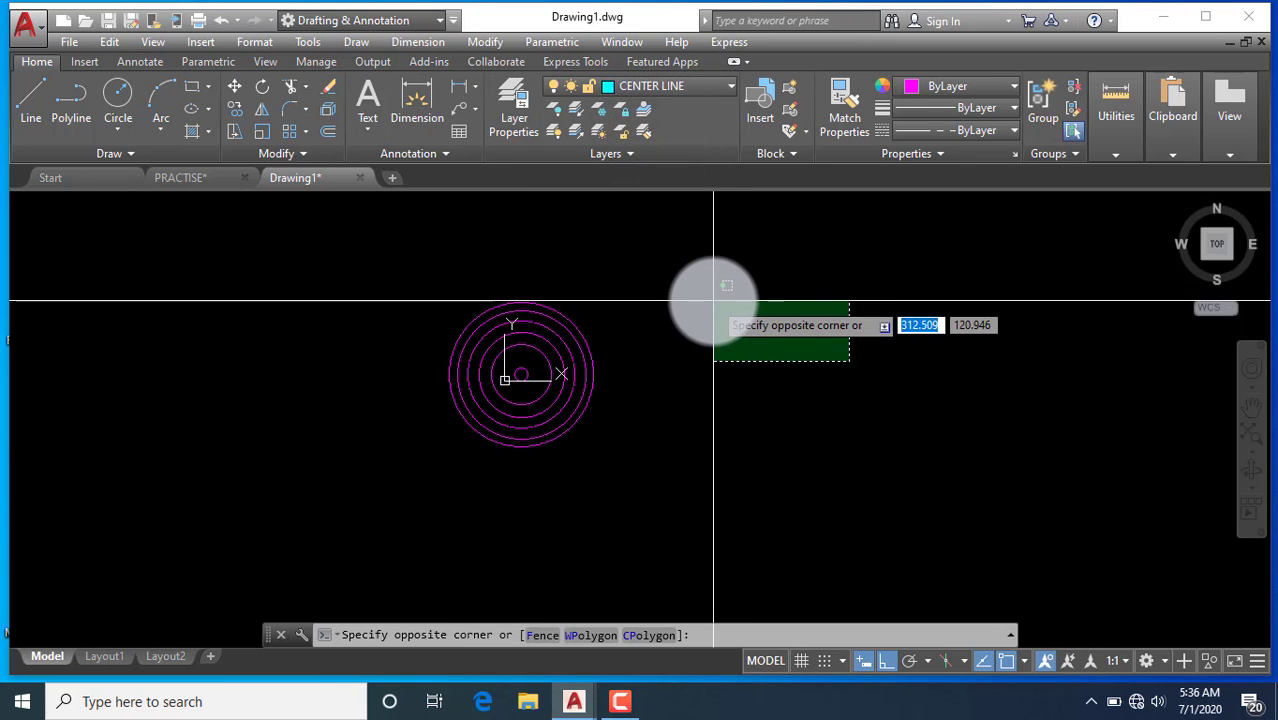
key(Escape)
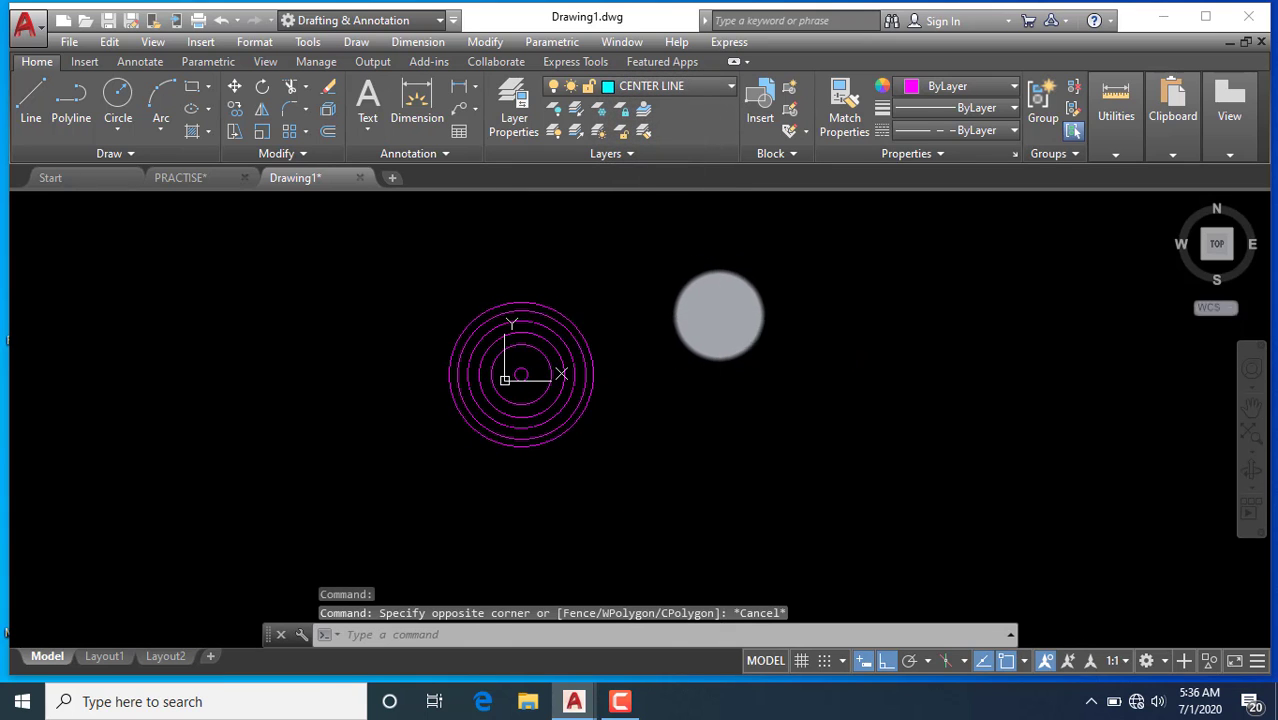
Draw a vertical center line about 371 units long through the circles' common center, extending past the outermost circle at both ends
text(l)
key(Return)
scroll(505, 355, up, 3)
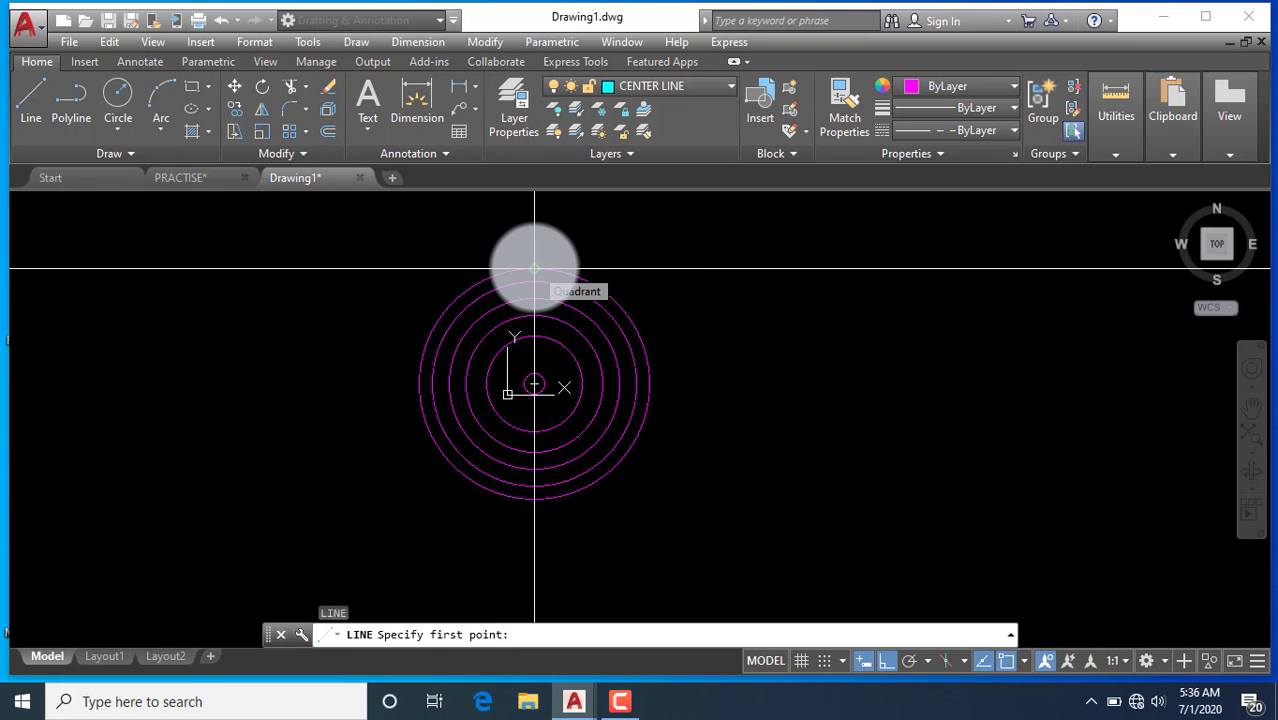
click(534, 201)
scroll(531, 400, down, 3)
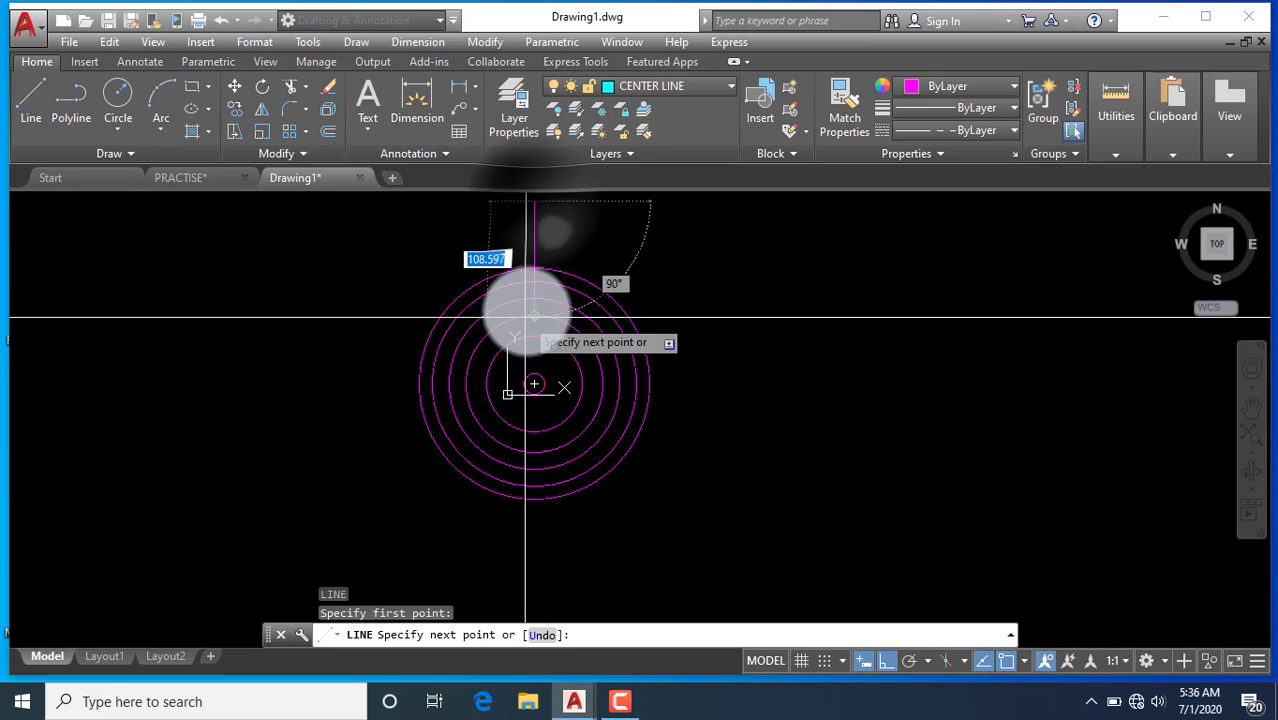
click(531, 500)
right_click(652, 428)
click(667, 436)
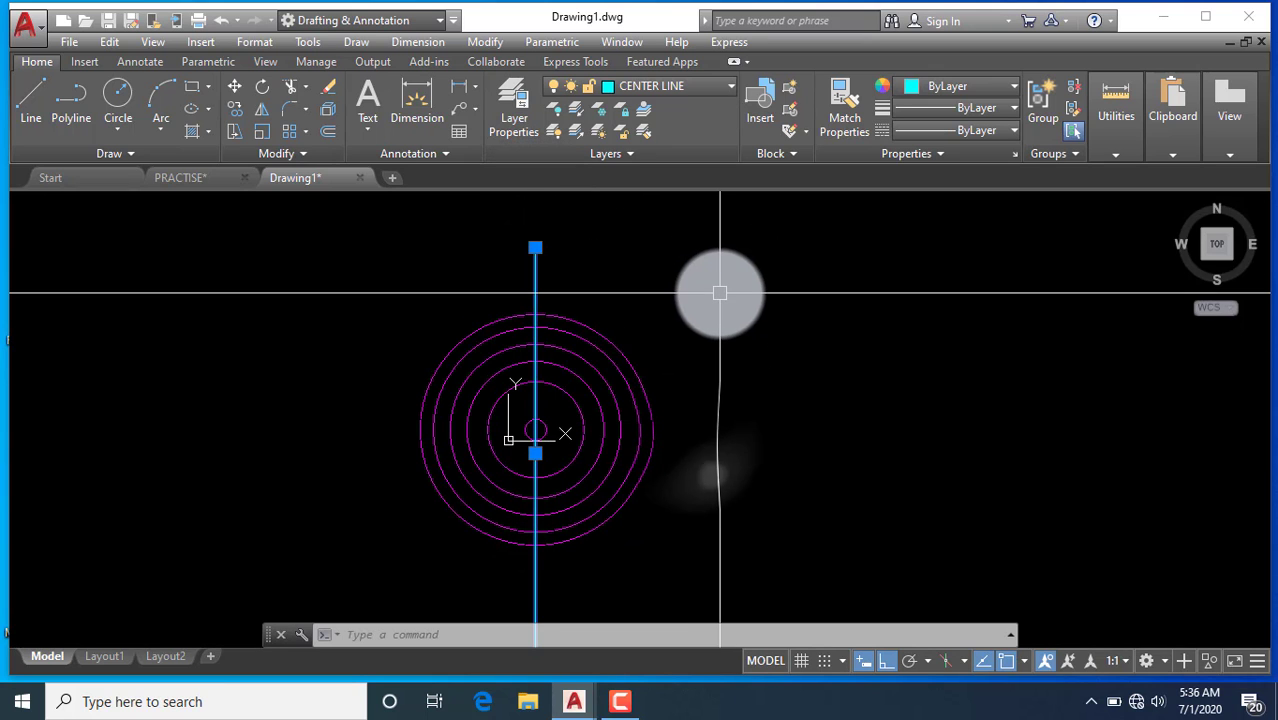
key(Escape)
Inspect the vertical center line at close range to check its dash pattern
scroll(534, 281, down, 2)
scroll(565, 300, up, 2)
scroll(572, 251, down, 2)
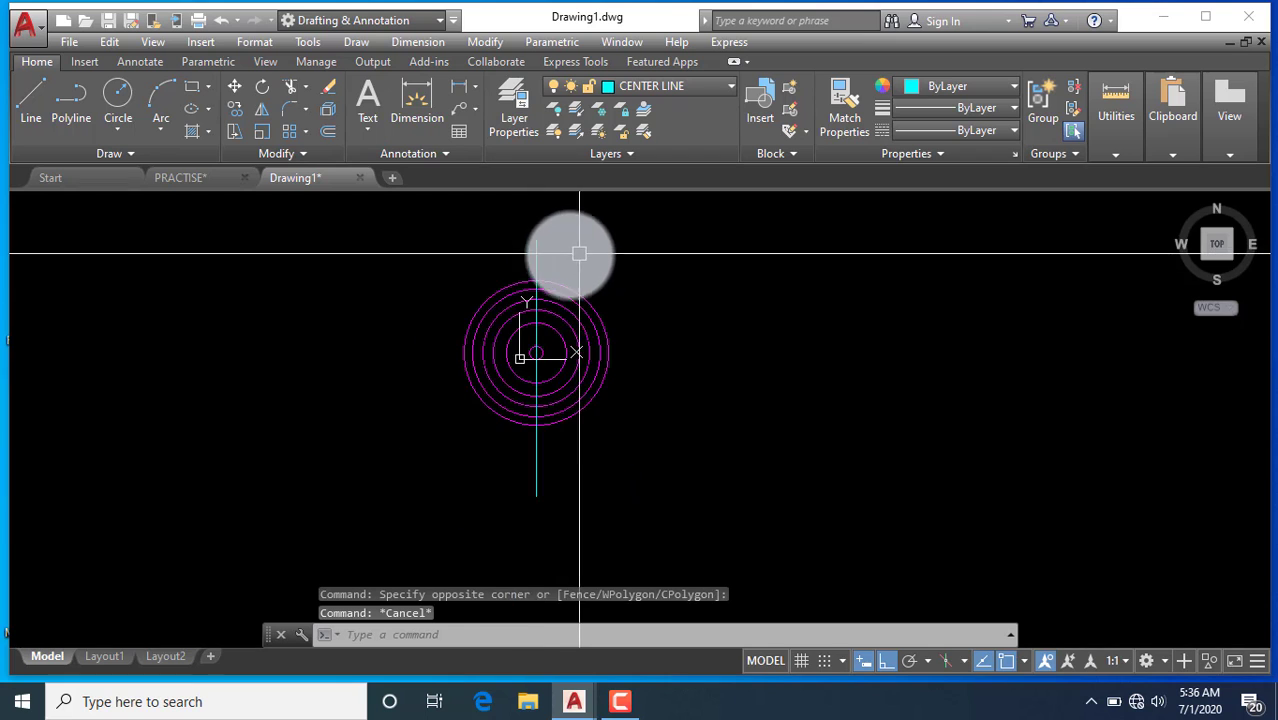
scroll(540, 253, up, 4)
scroll(535, 262, up, 2)
scroll(560, 256, down, 2)
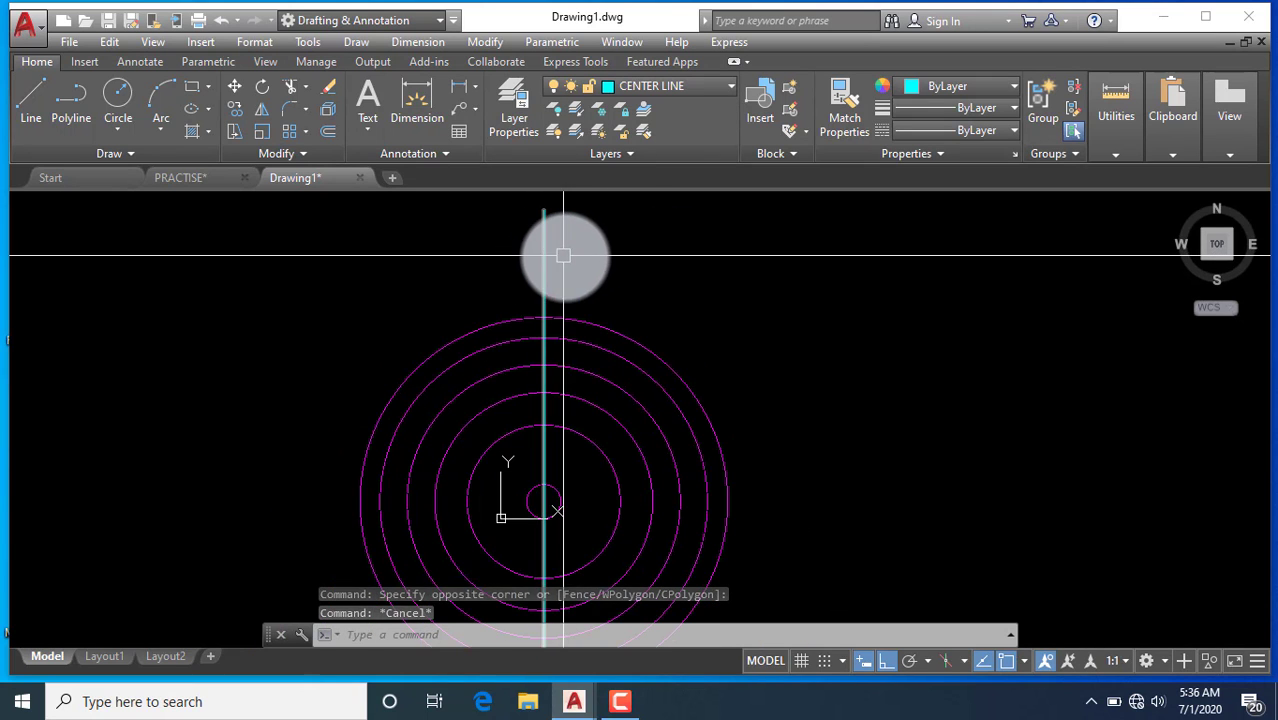
scroll(545, 282, up, 2)
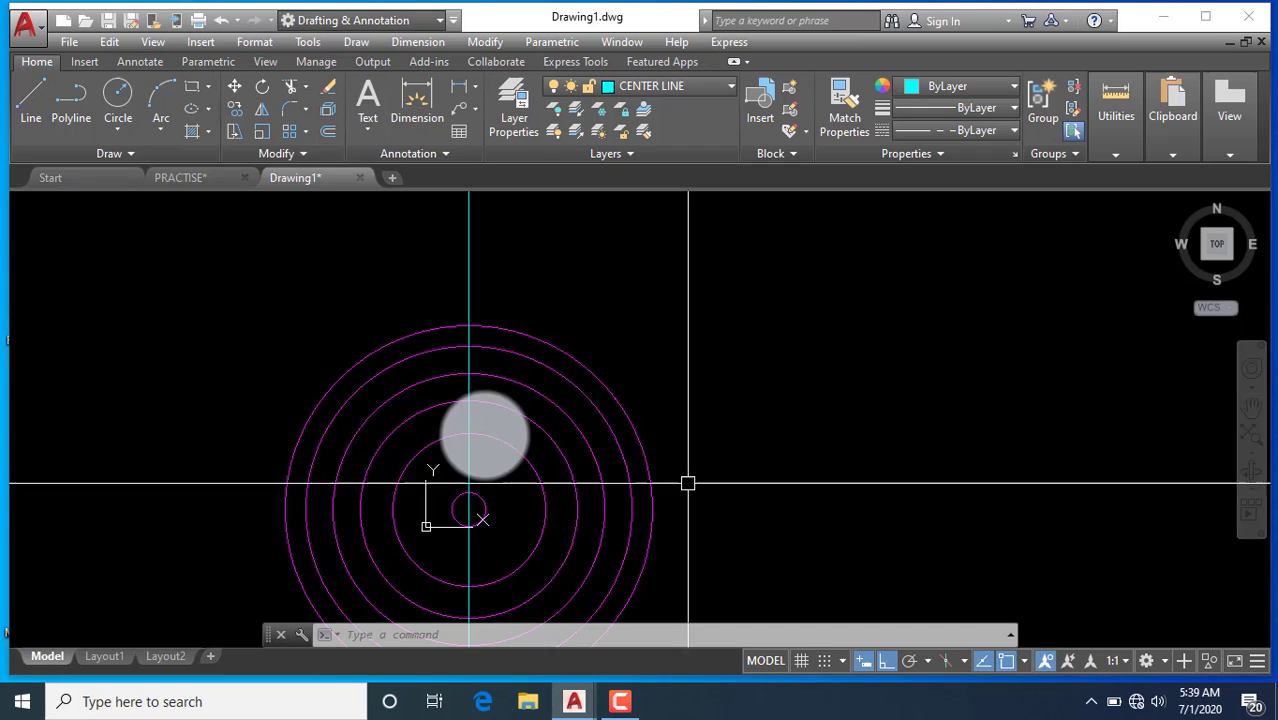
scroll(455, 280, up, 2)
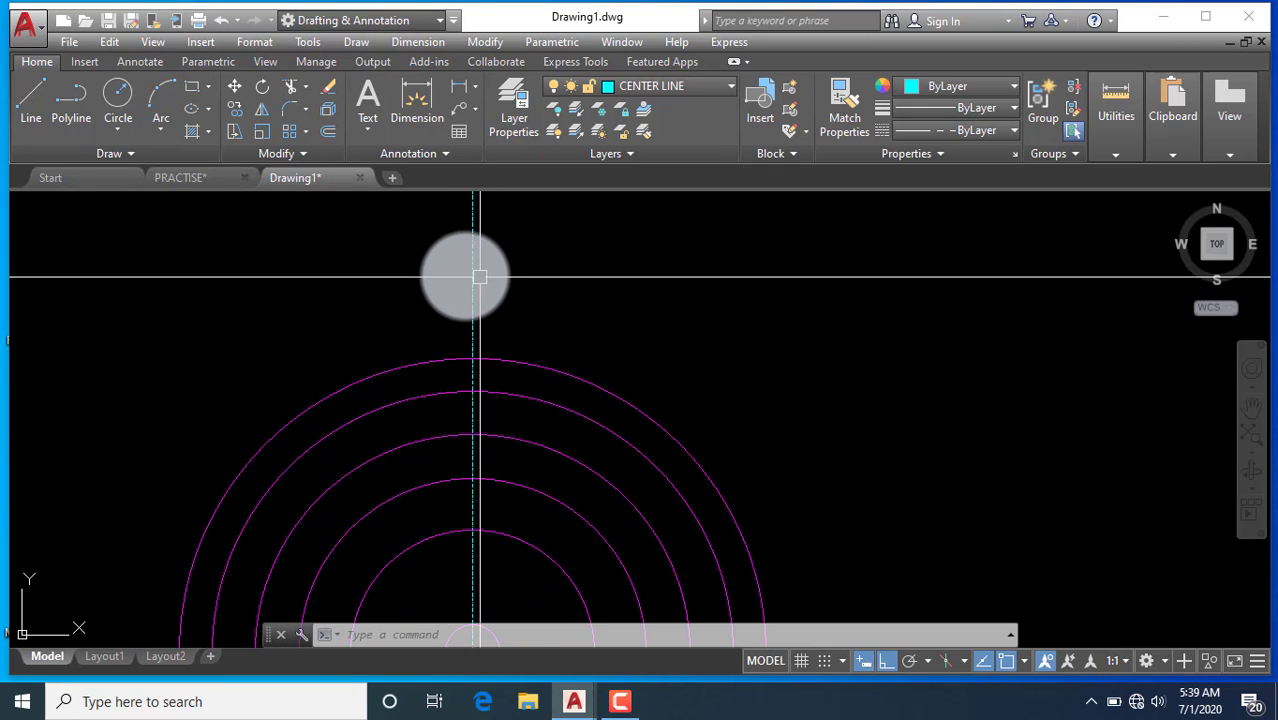
Set the vertical center line's linetype scale to 20 in its properties and deselect the line
click(475, 279)
right_click(476, 280)
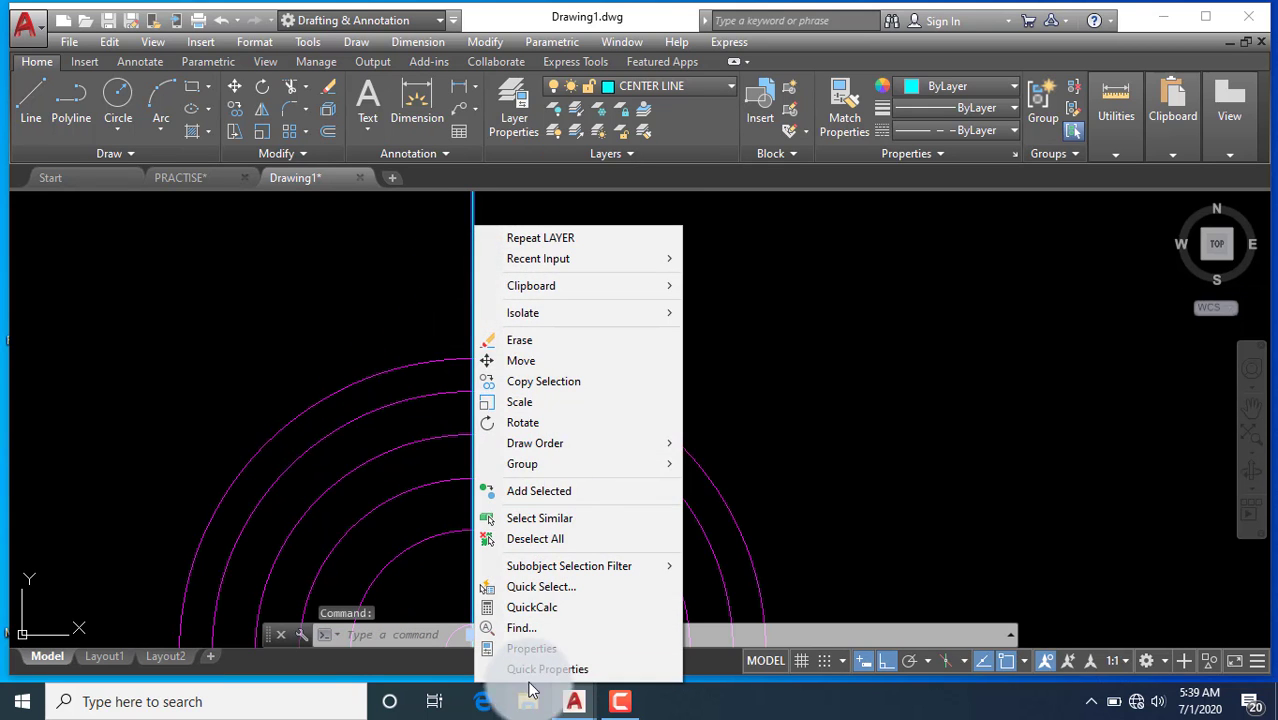
click(523, 649)
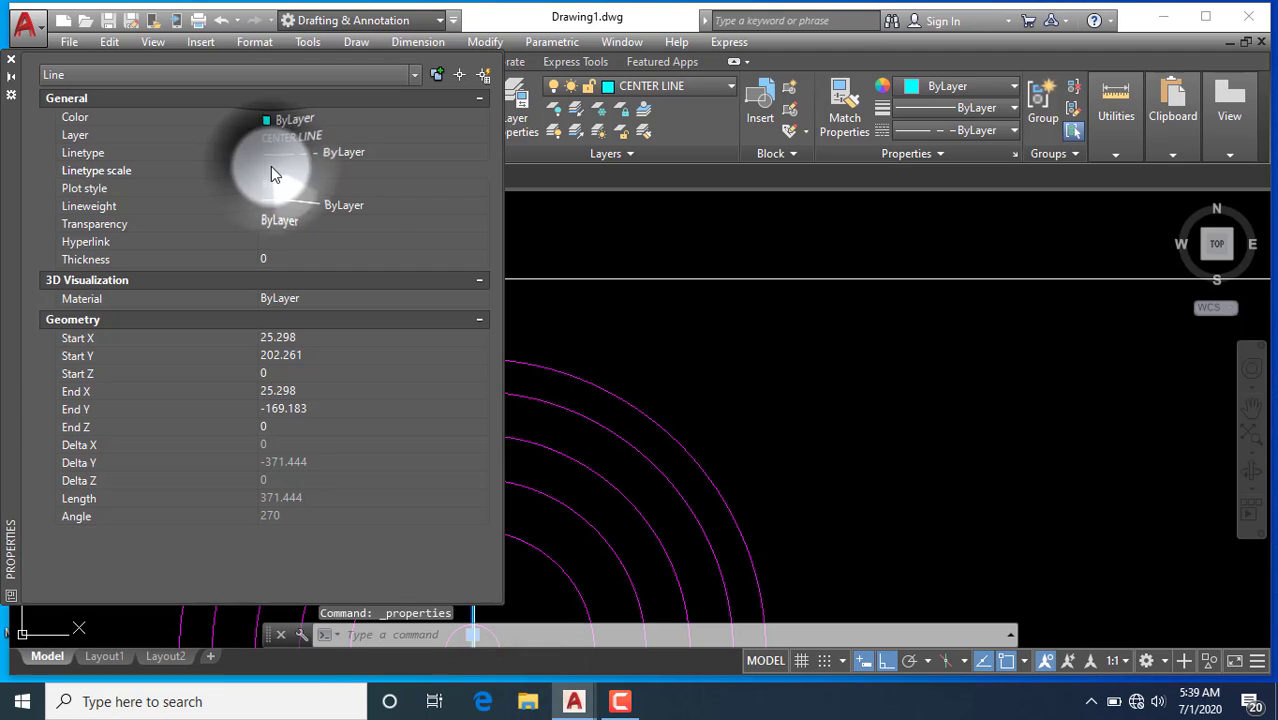
click(271, 168)
text(20)
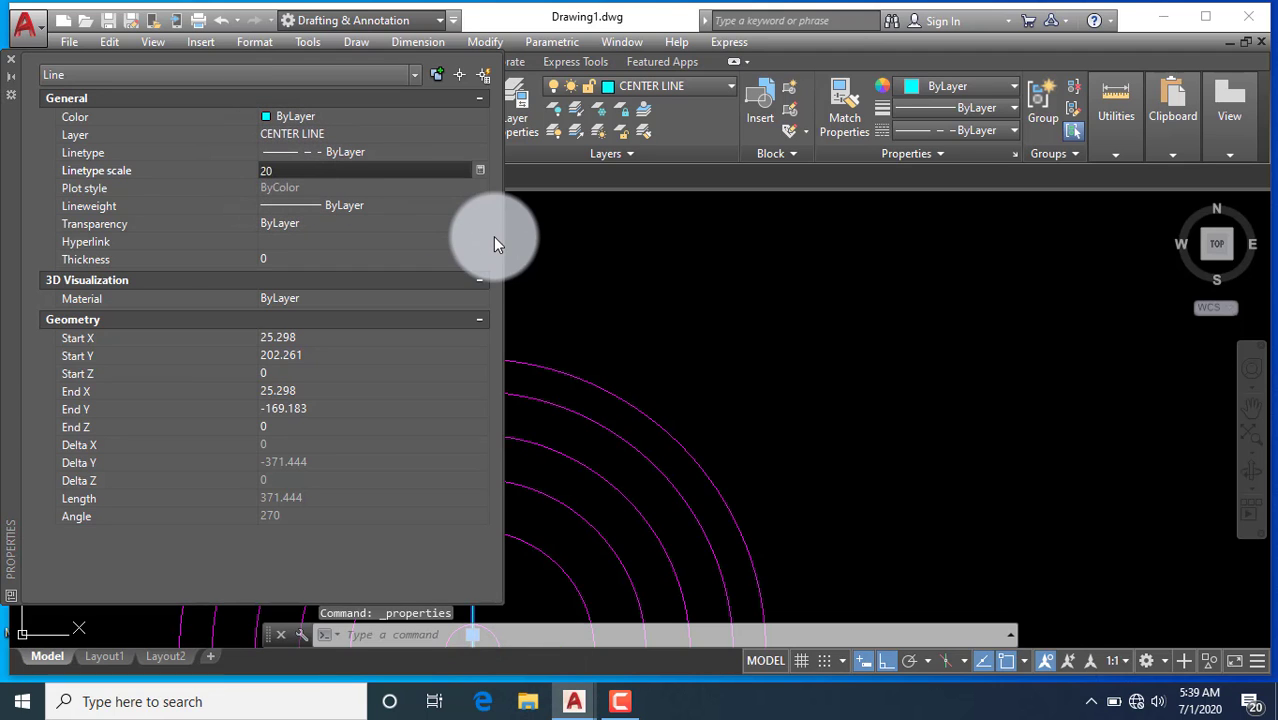
key(Return)
click(12, 66)
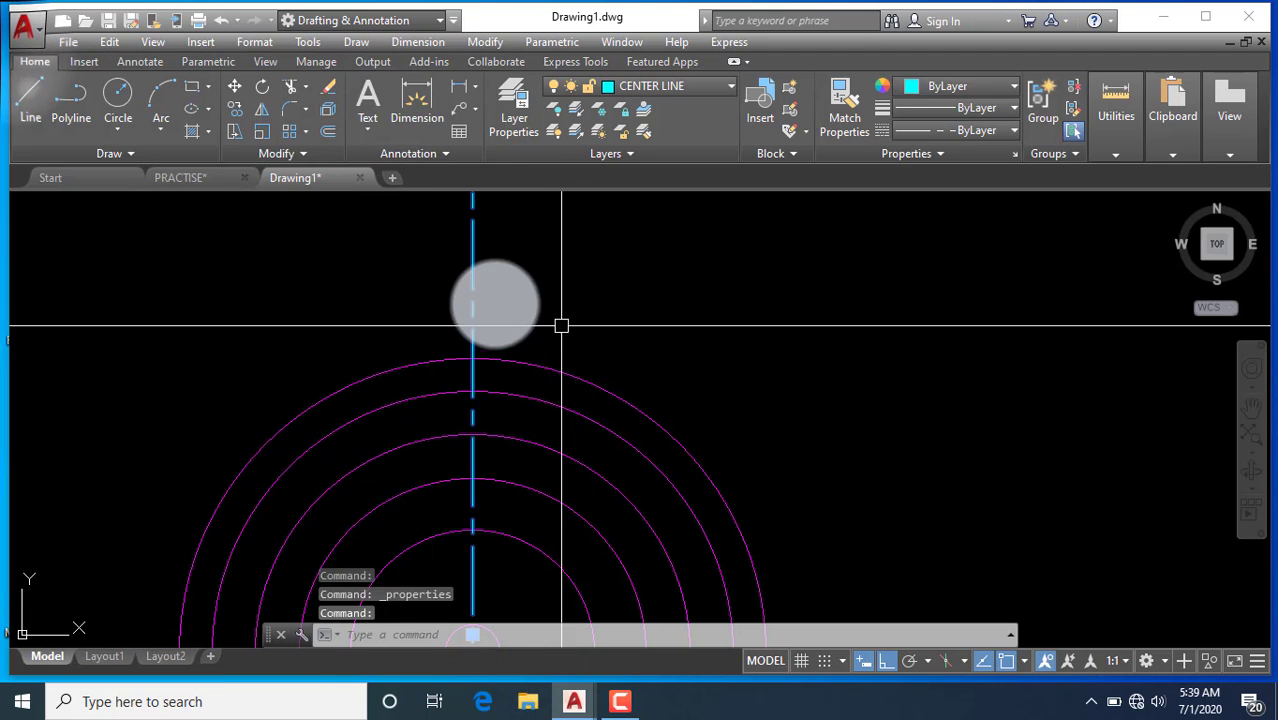
scroll(565, 351, down, 2)
scroll(522, 378, down, 4)
key(Escape)
In the PRACTISE drawing, examine the upper slot's angular dimensions for the inclined center lines on either side of the vertical one
scroll(639, 422, up, 1)
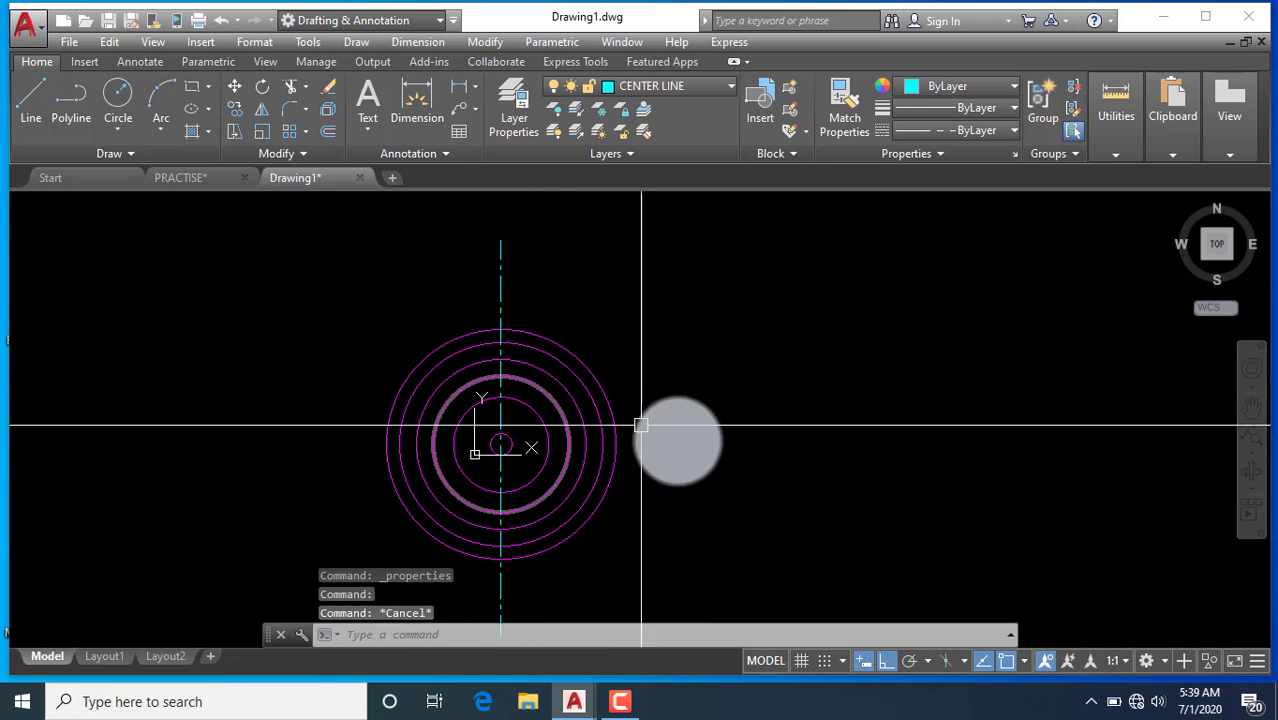
scroll(513, 391, up, 2)
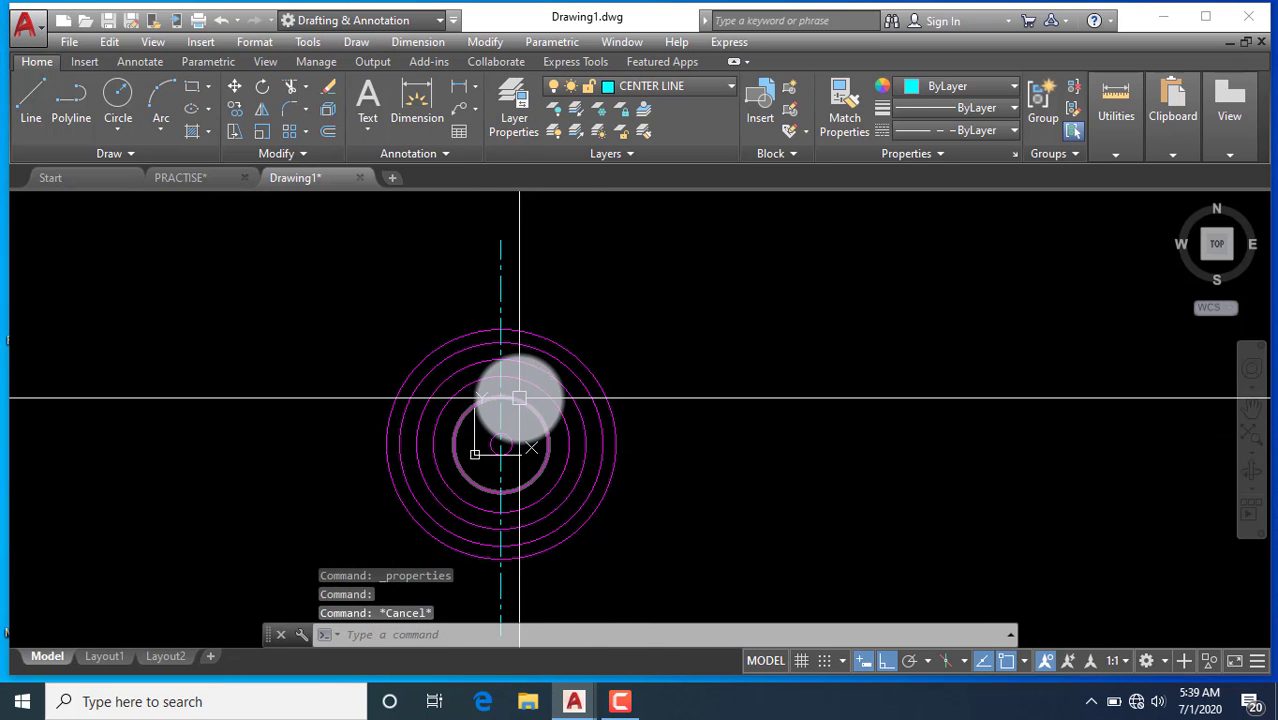
click(182, 177)
scroll(542, 383, down, 2)
scroll(482, 257, up, 1)
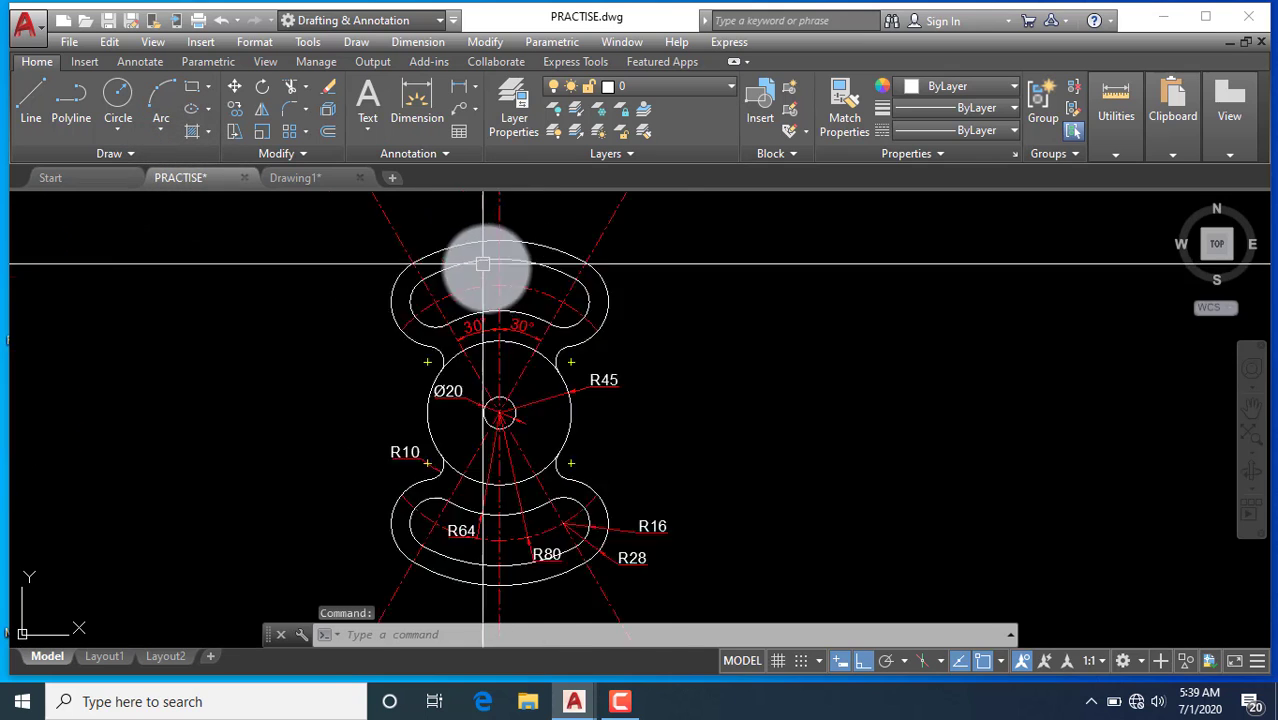
scroll(485, 365, up, 1)
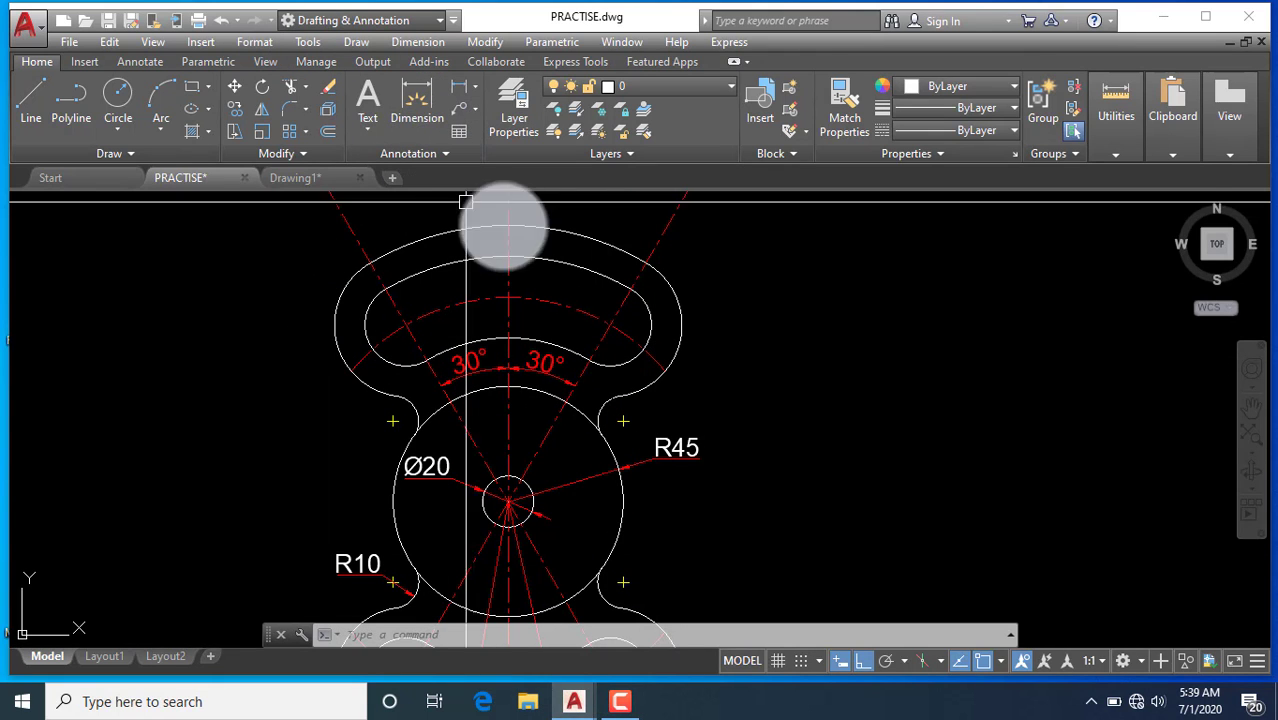
In Drawing1, rotate a copy of the vertical center line by 30° about the circles' common center
click(319, 180)
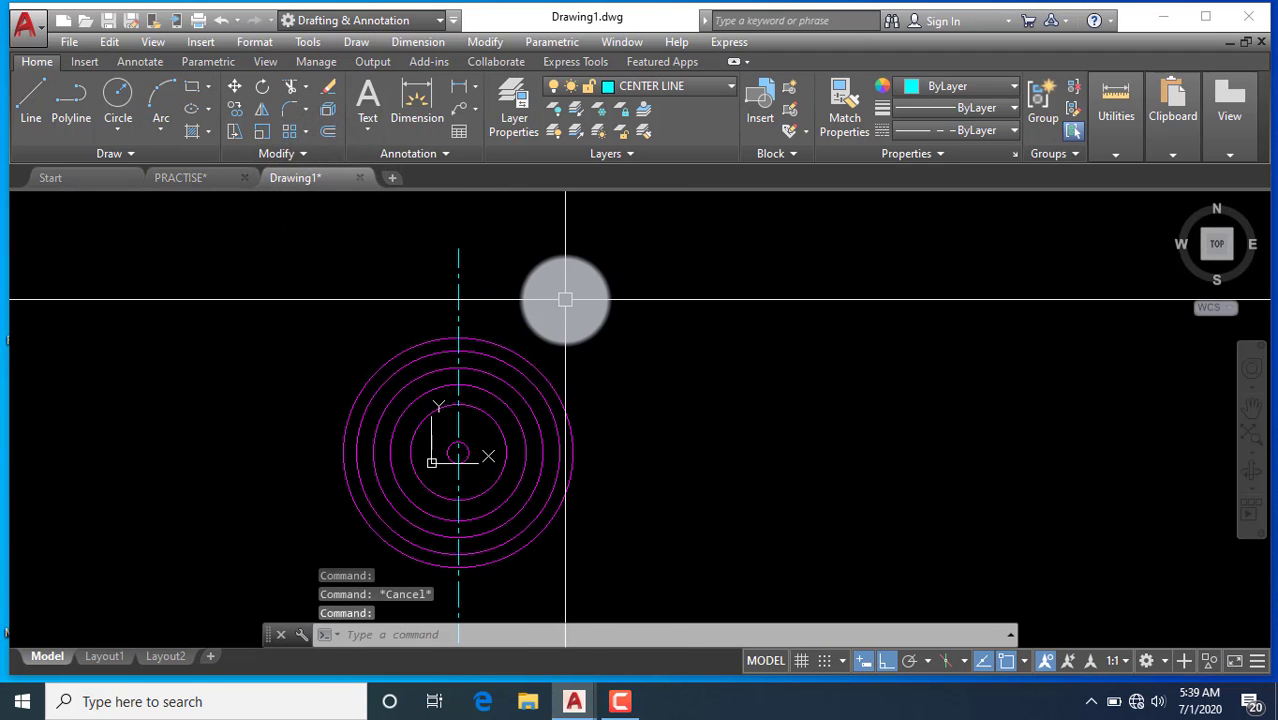
text(o)
key(Return)
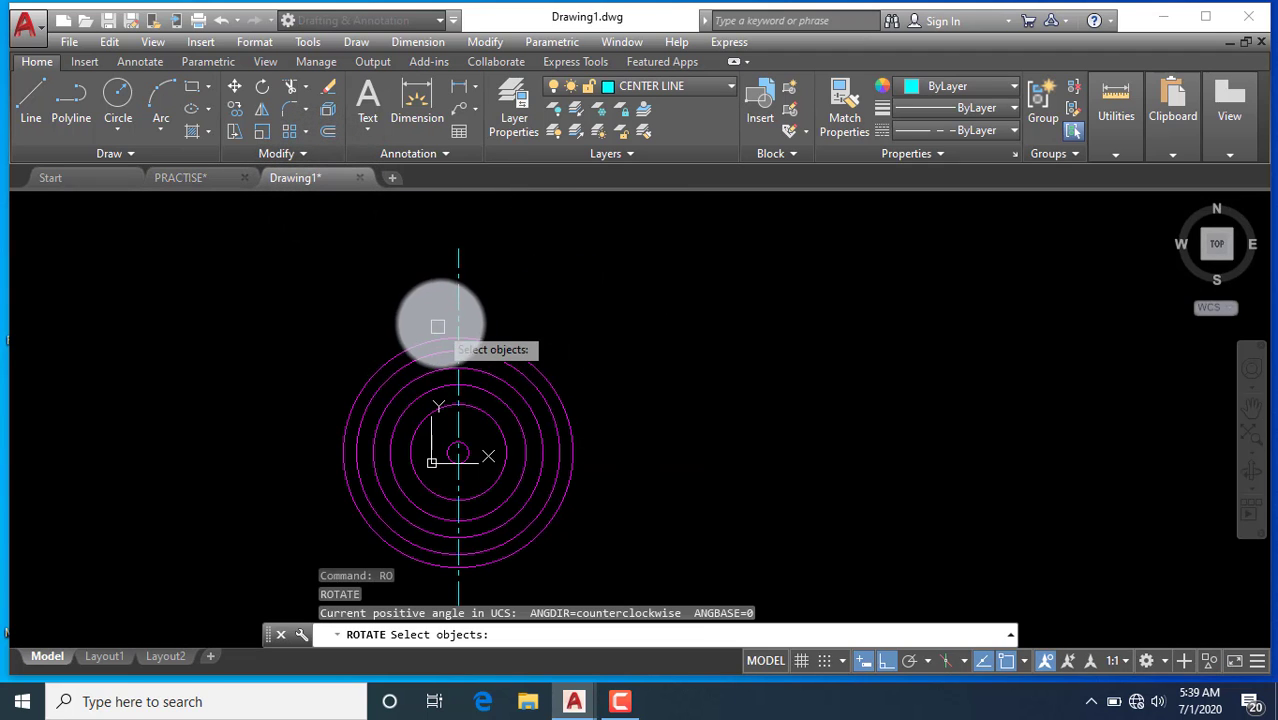
click(459, 326)
scroll(520, 255, down, 2)
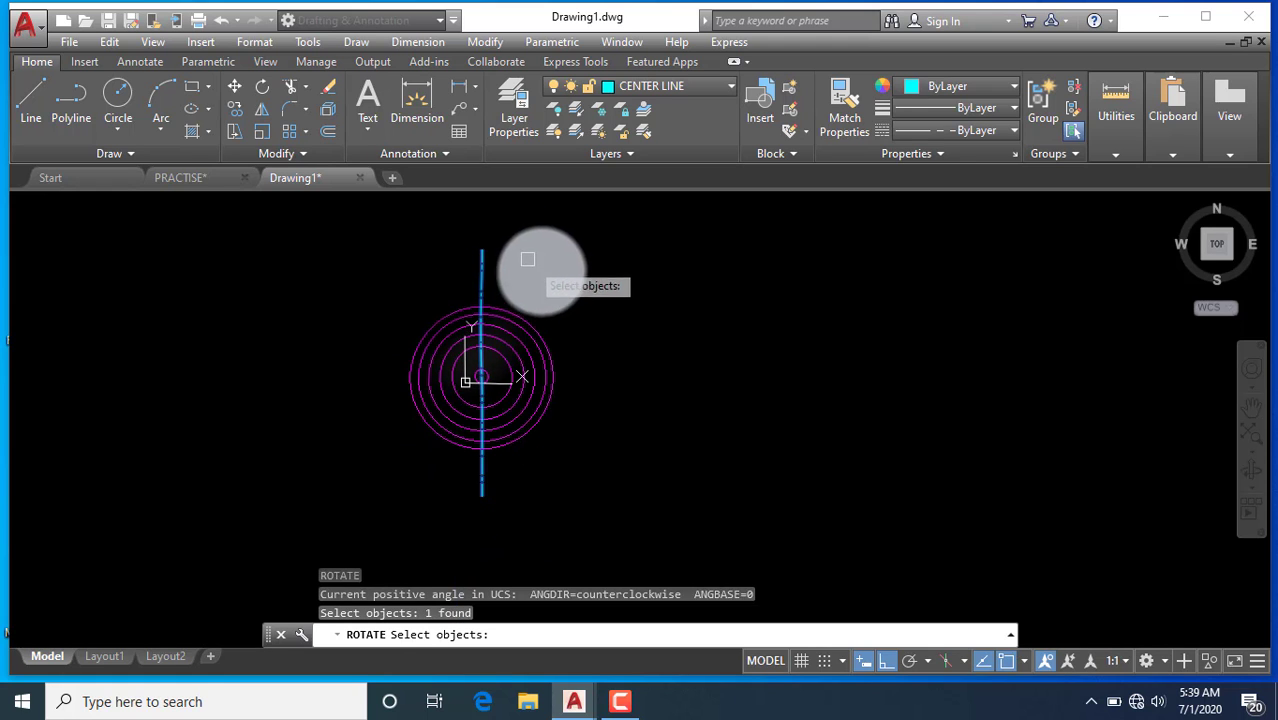
key(Return)
scroll(466, 385, up, 4)
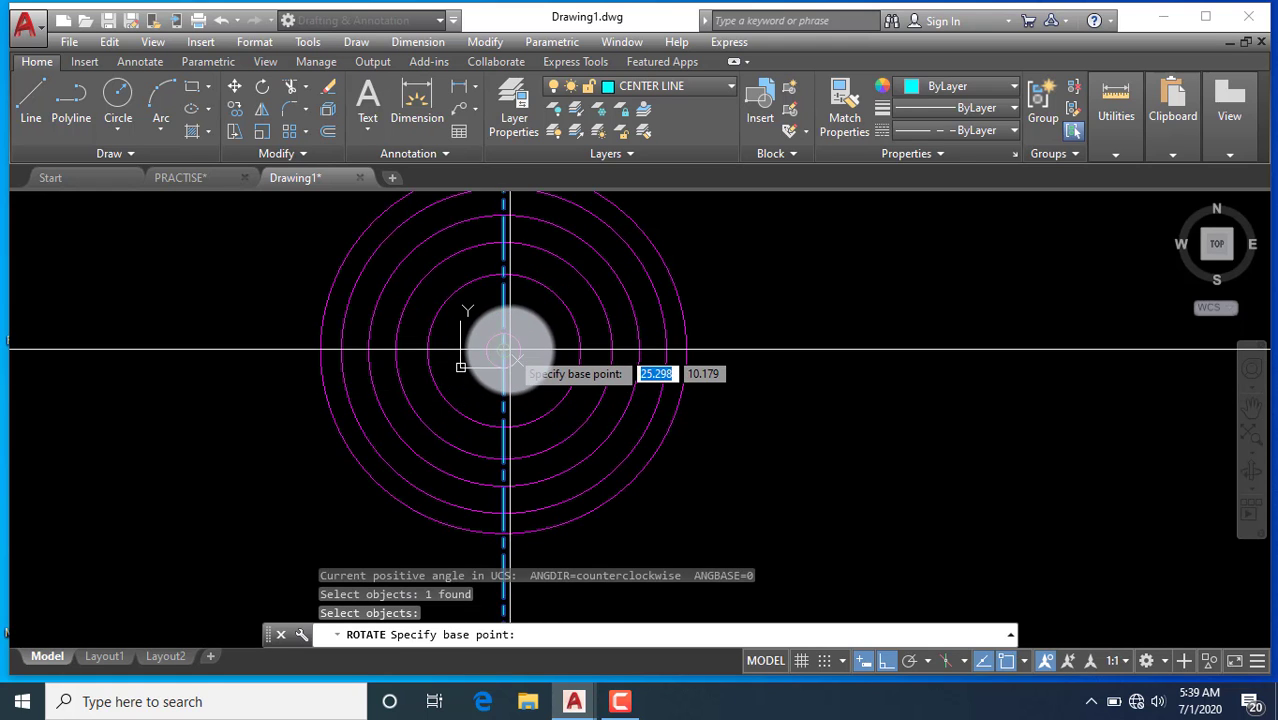
click(504, 350)
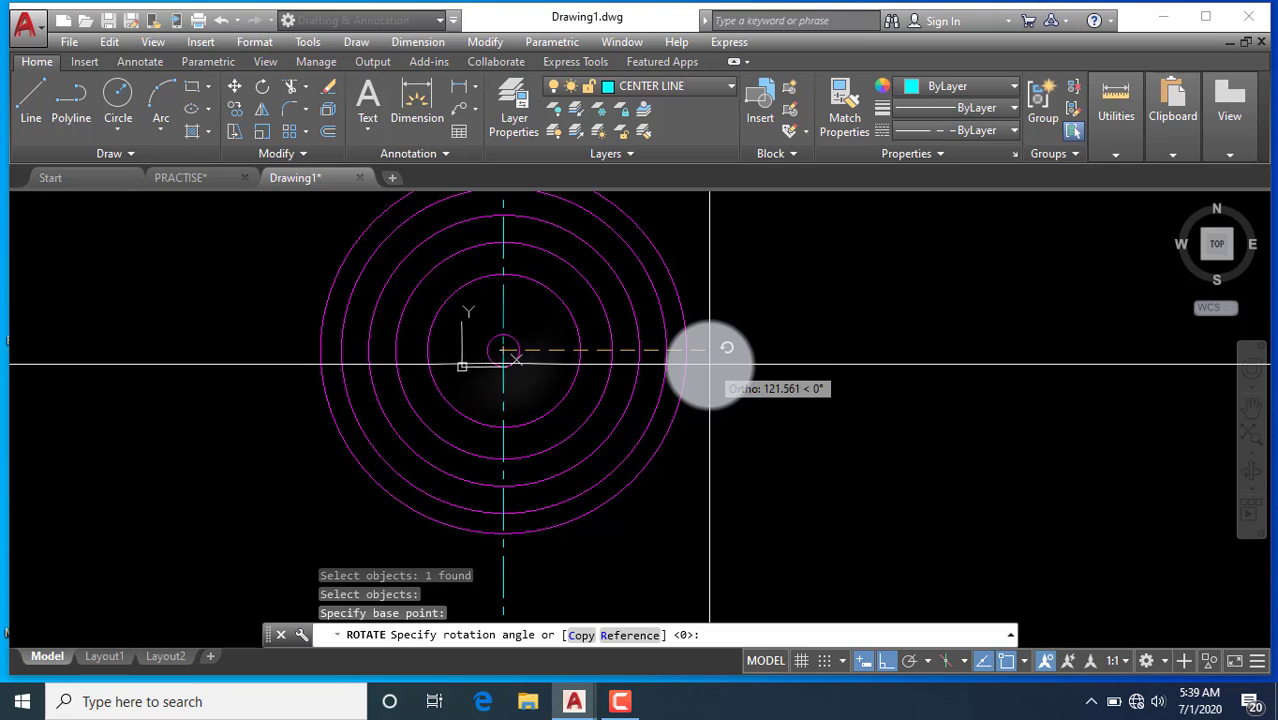
click(580, 636)
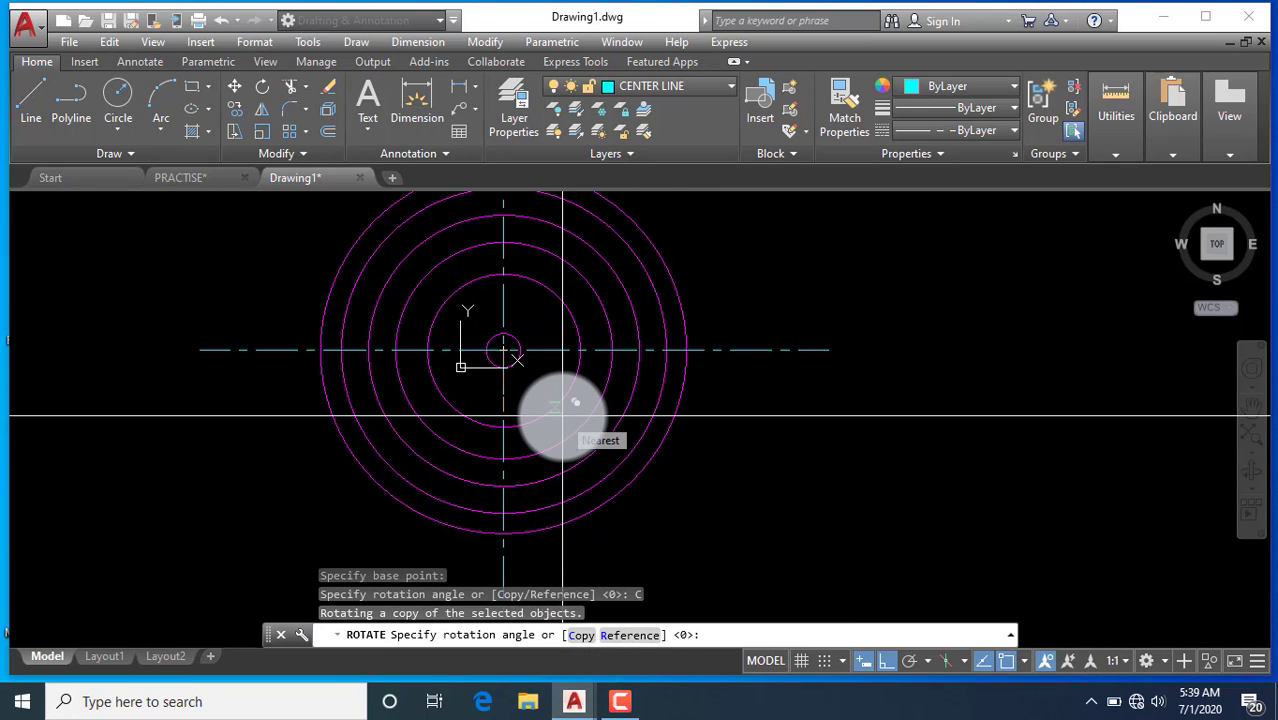
key(Return)
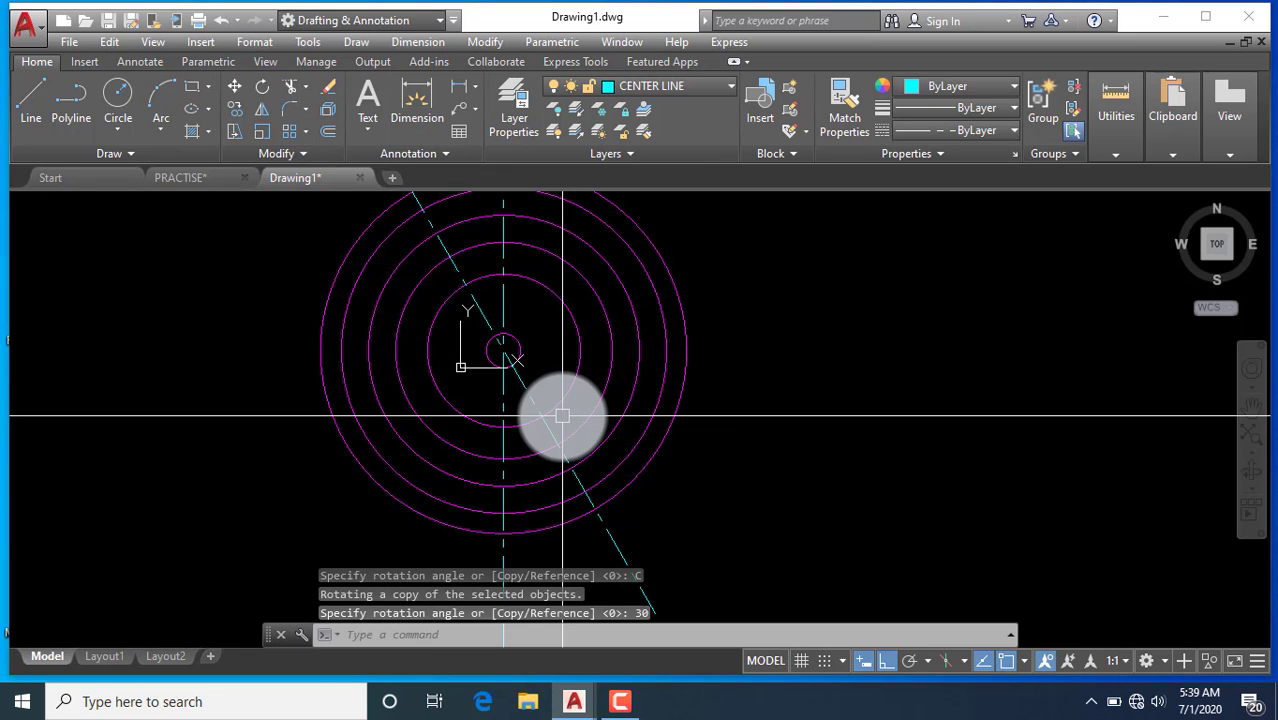
scroll(357, 464, down, 2)
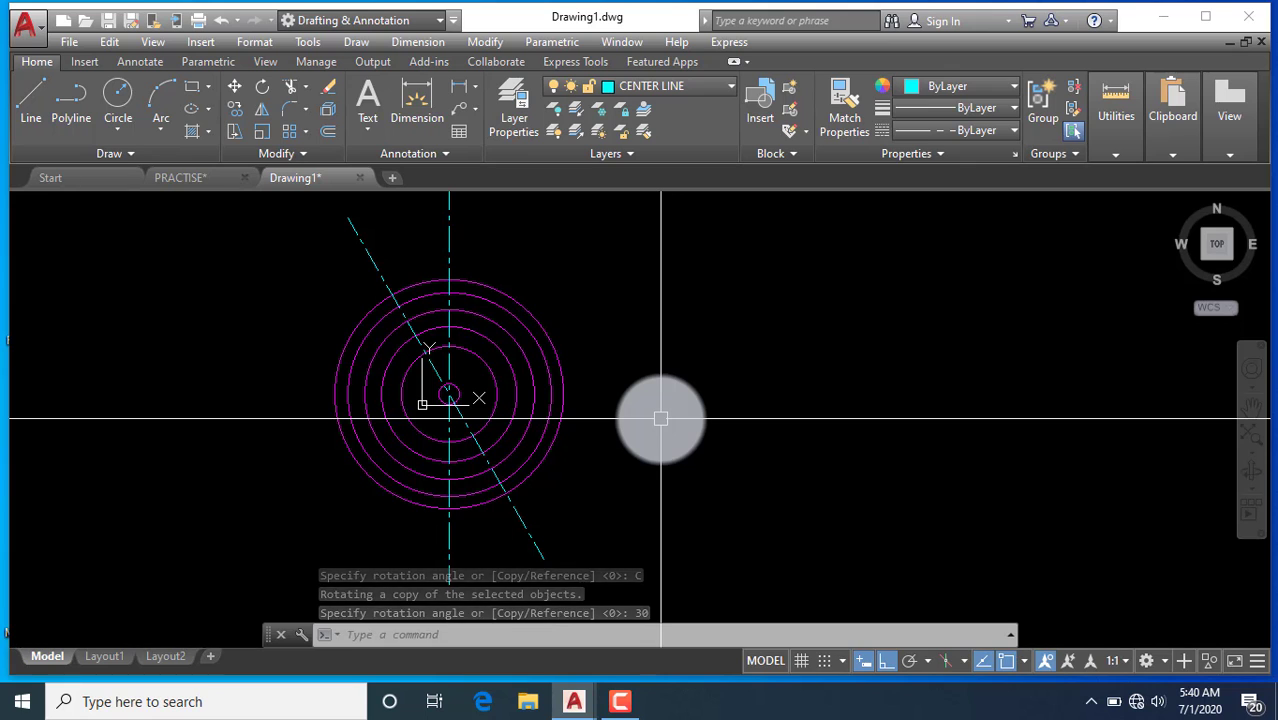
Rotate a second copy of the vertical center line by -30° about the circles' common center
key(Return)
scroll(428, 331, up, 2)
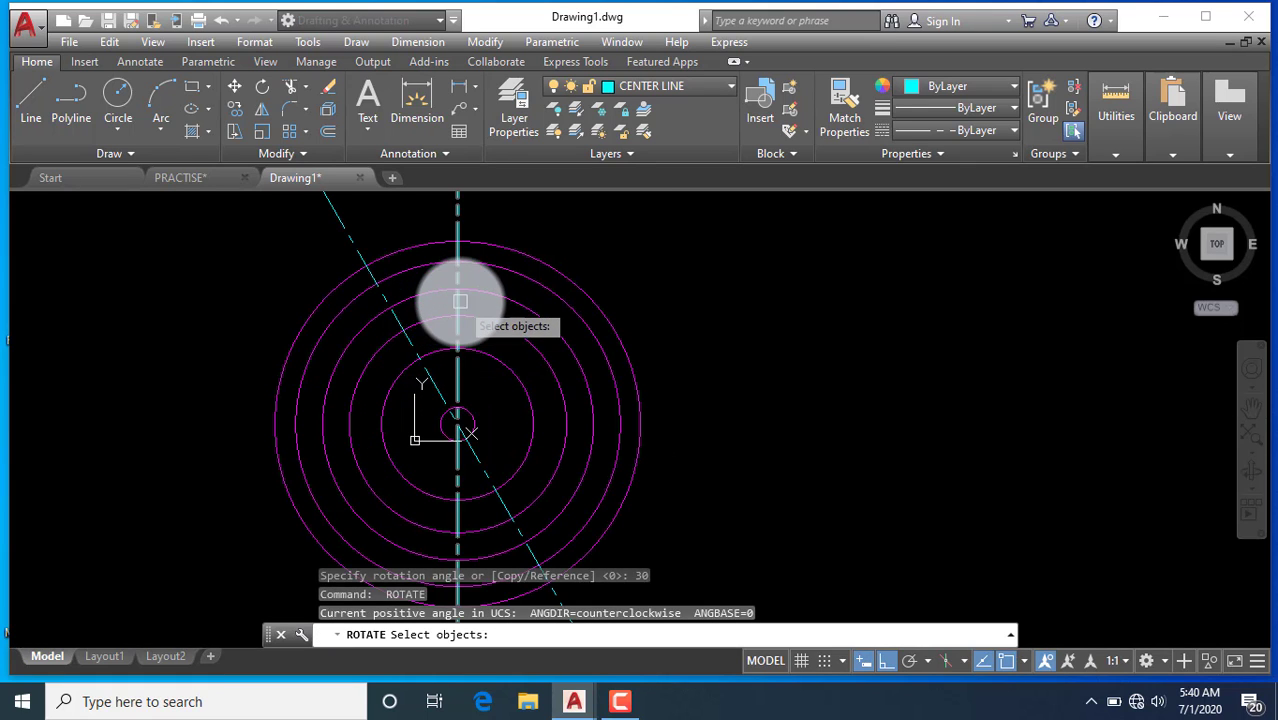
scroll(459, 301, up, 2)
click(456, 335)
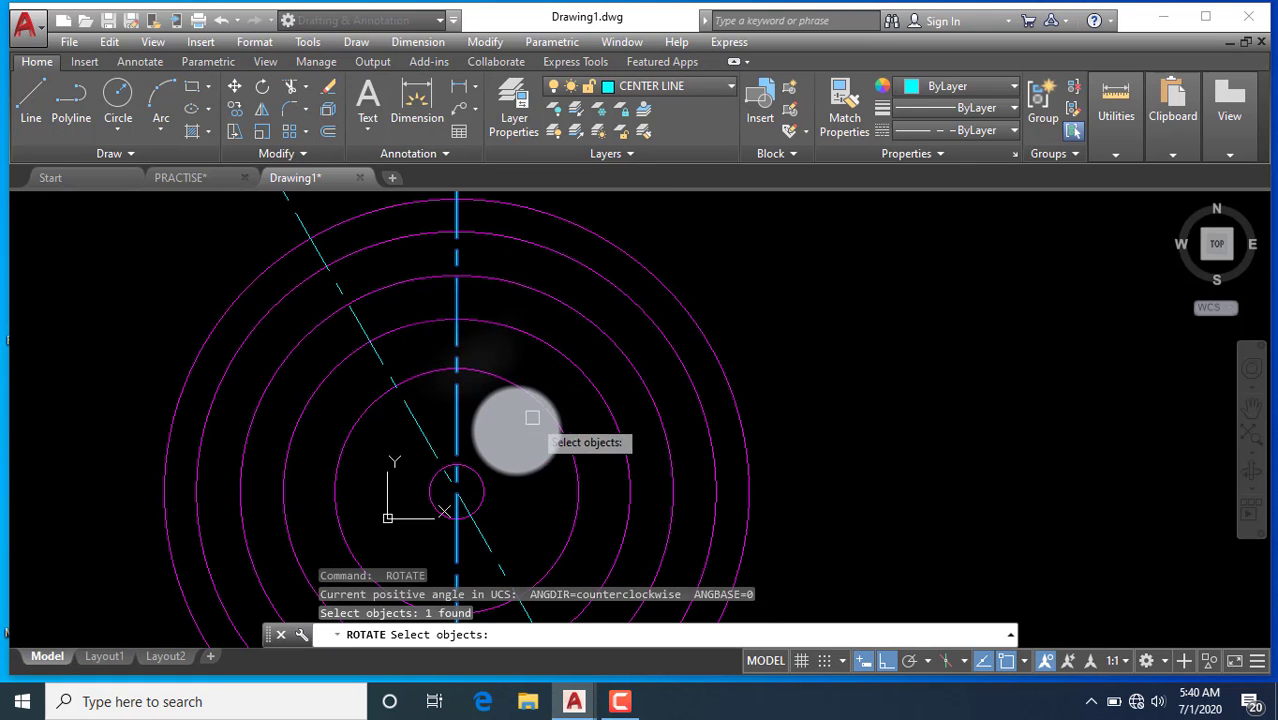
key(Return)
click(456, 490)
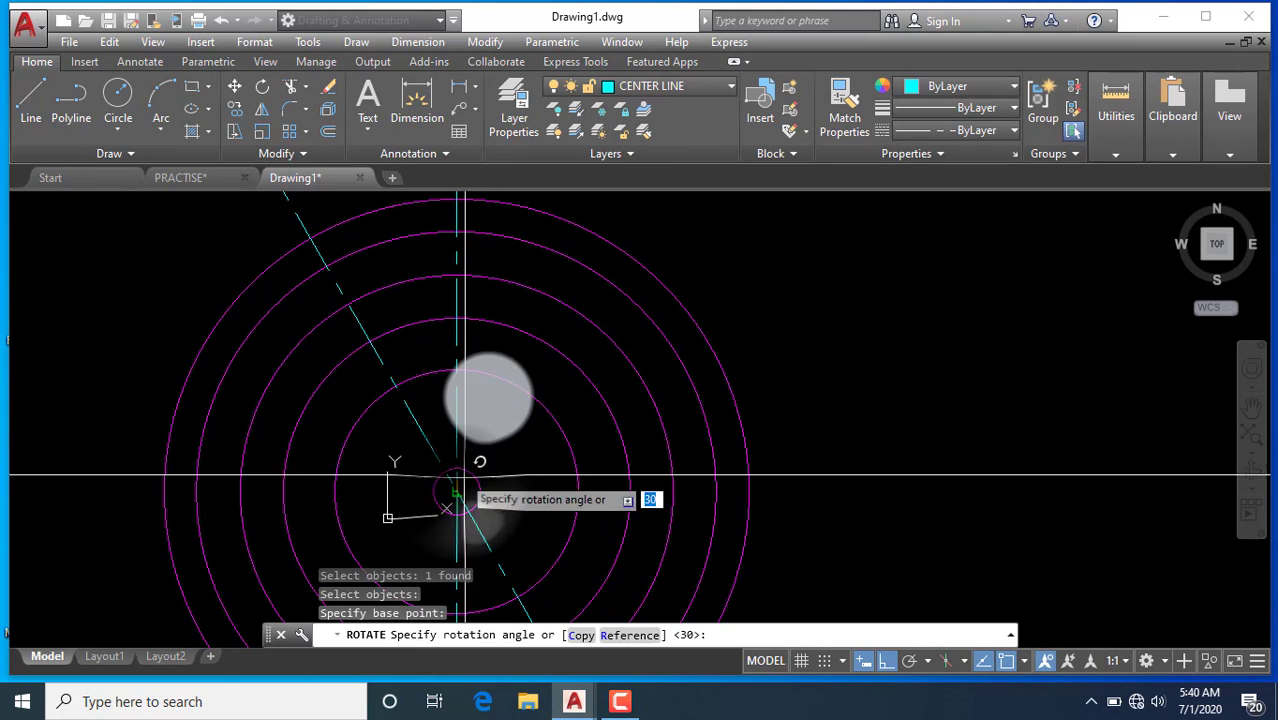
scroll(471, 370, down, 3)
scroll(507, 440, up, 2)
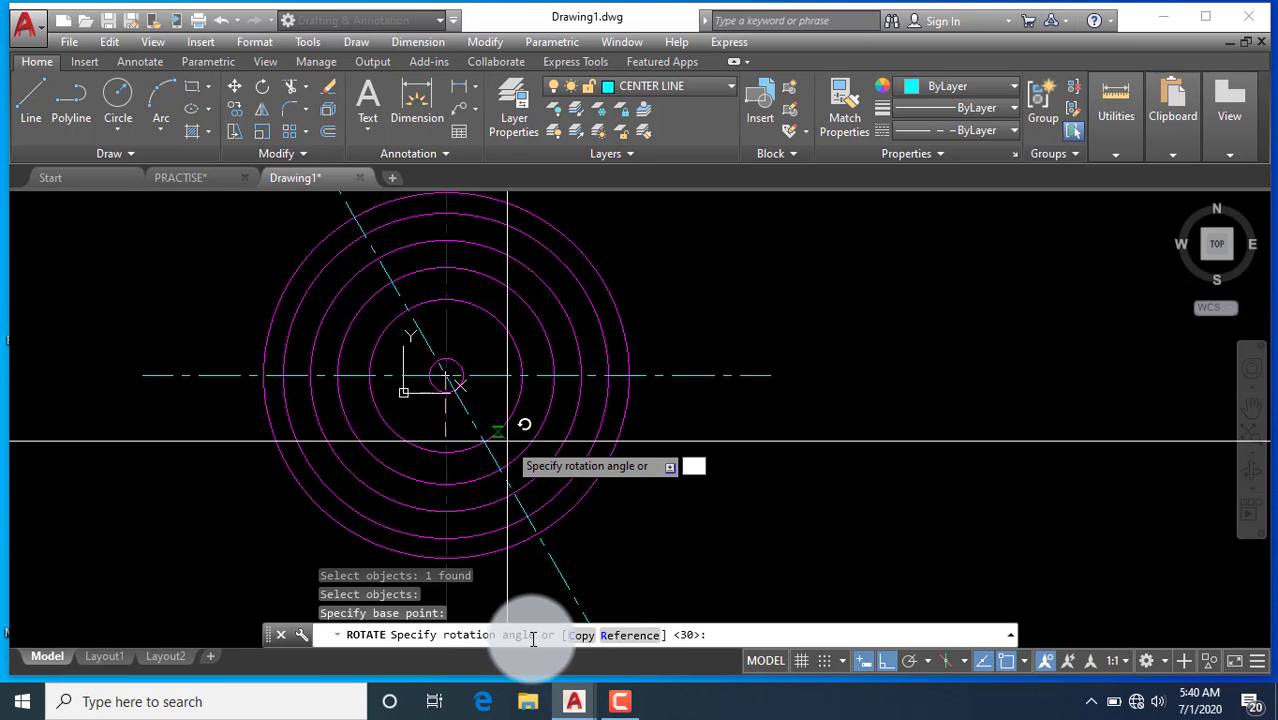
click(581, 636)
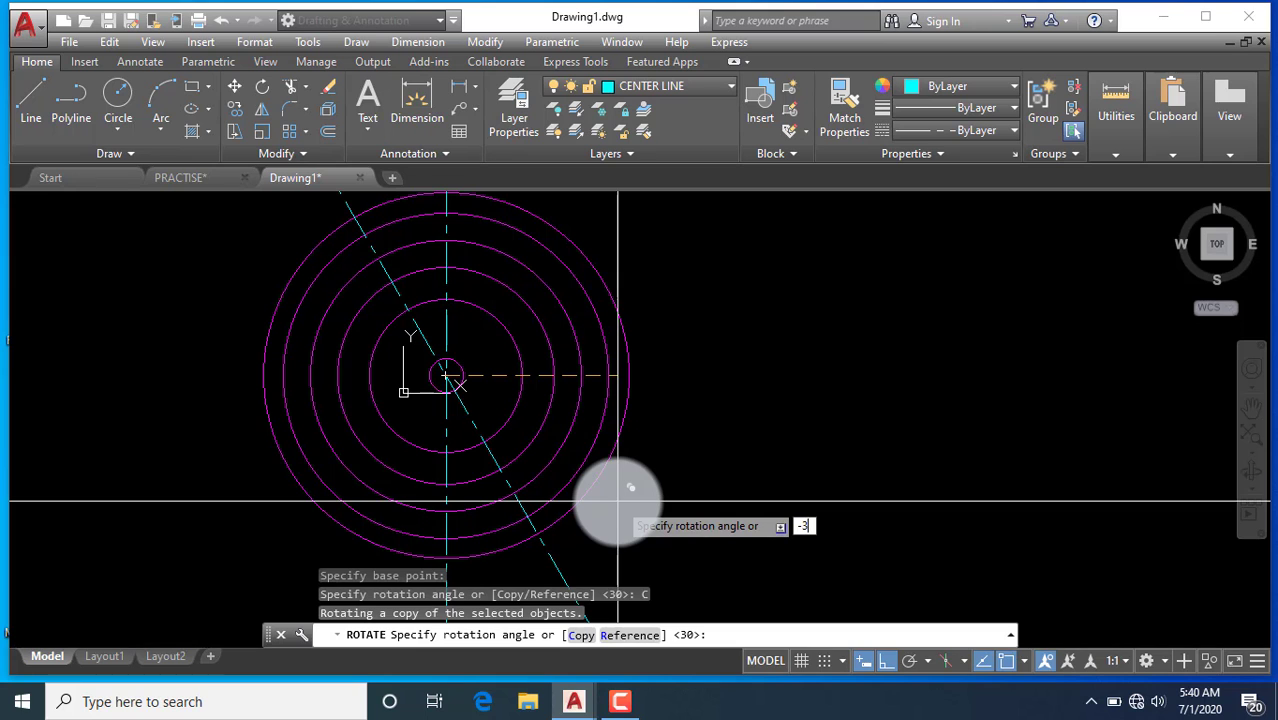
text(-30)
key(Return)
scroll(442, 465, down, 4)
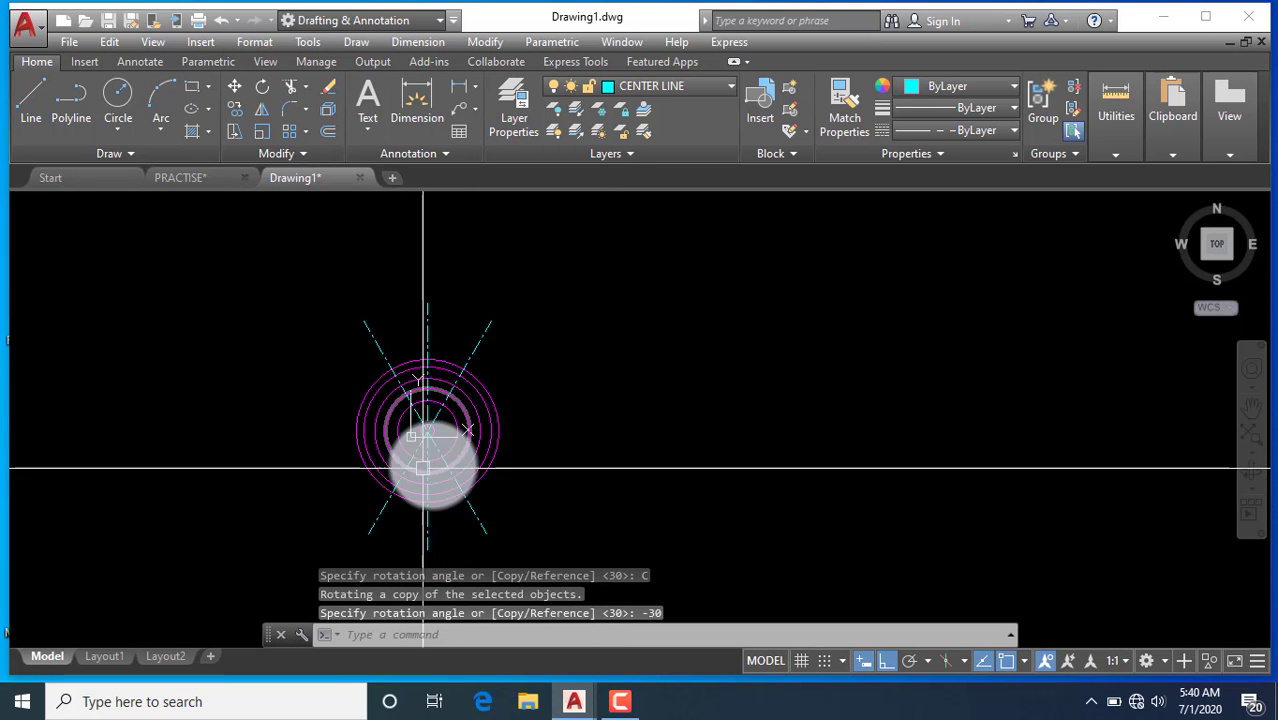
scroll(418, 445, up, 4)
scroll(428, 396, down, 2)
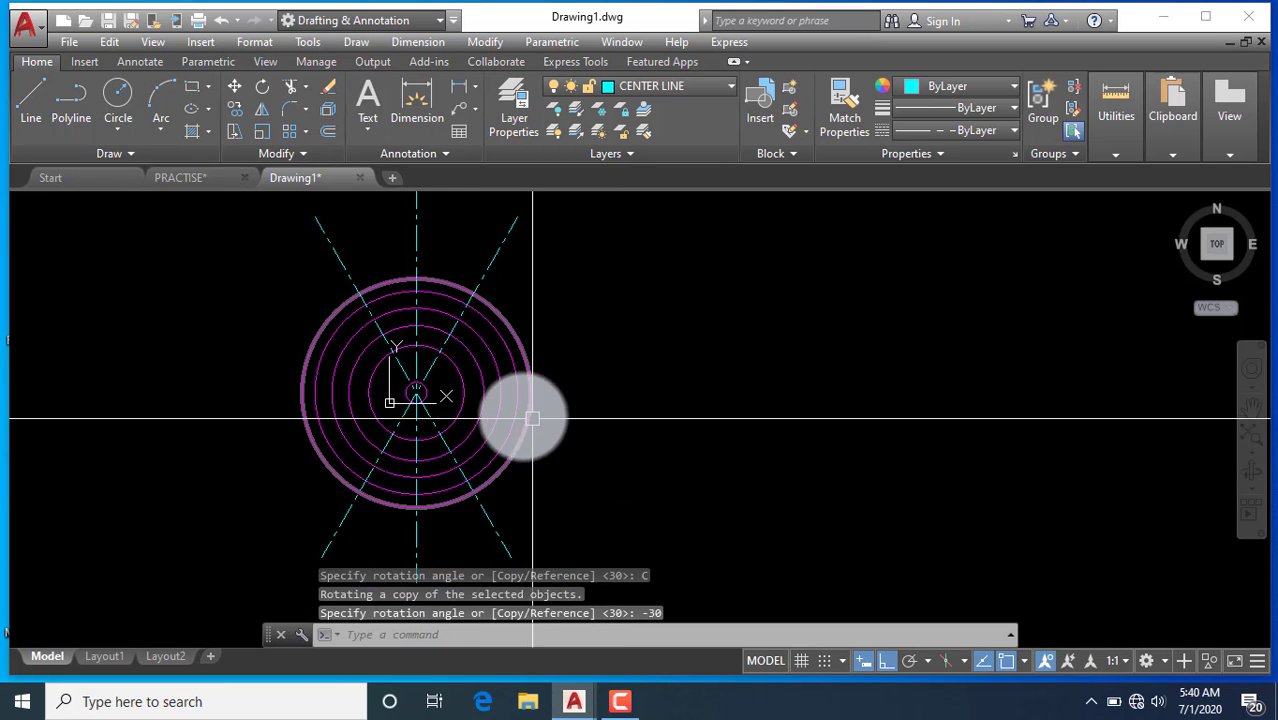
scroll(363, 323, up, 2)
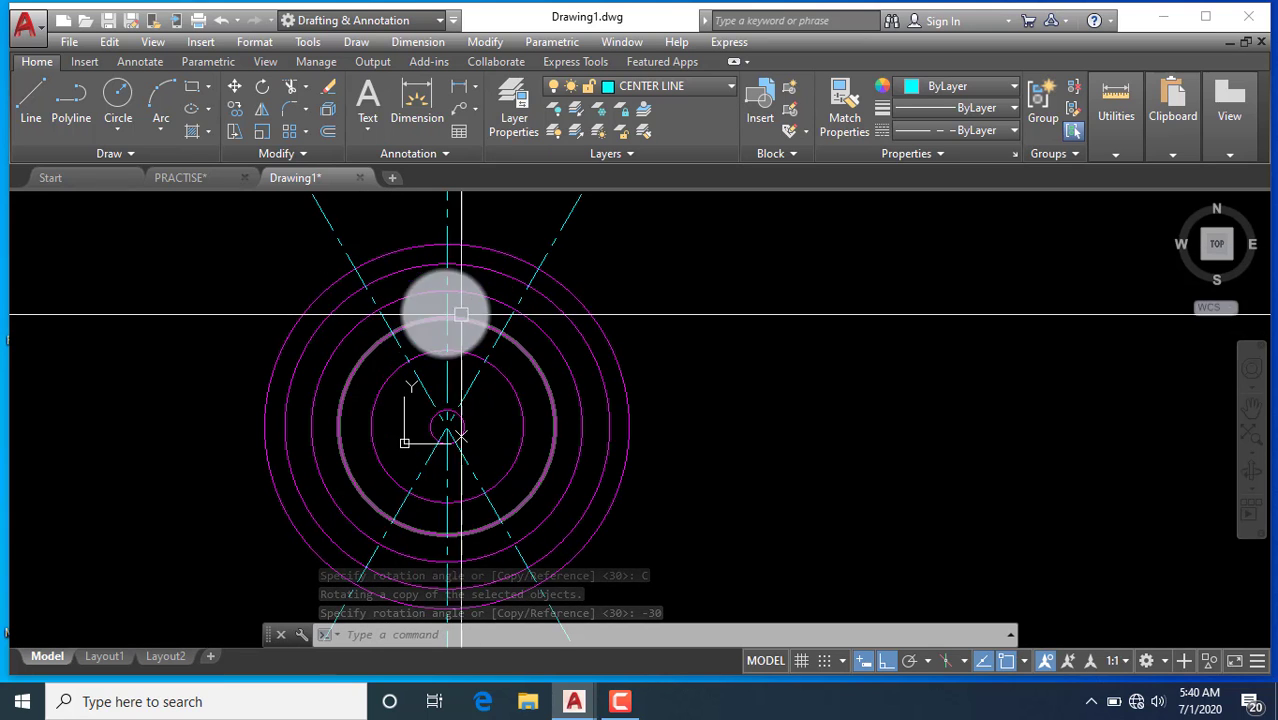
Examine the radius dimensions of the lower slot's end arcs in the PRACTISE drawing, and return to Drawing1
click(205, 177)
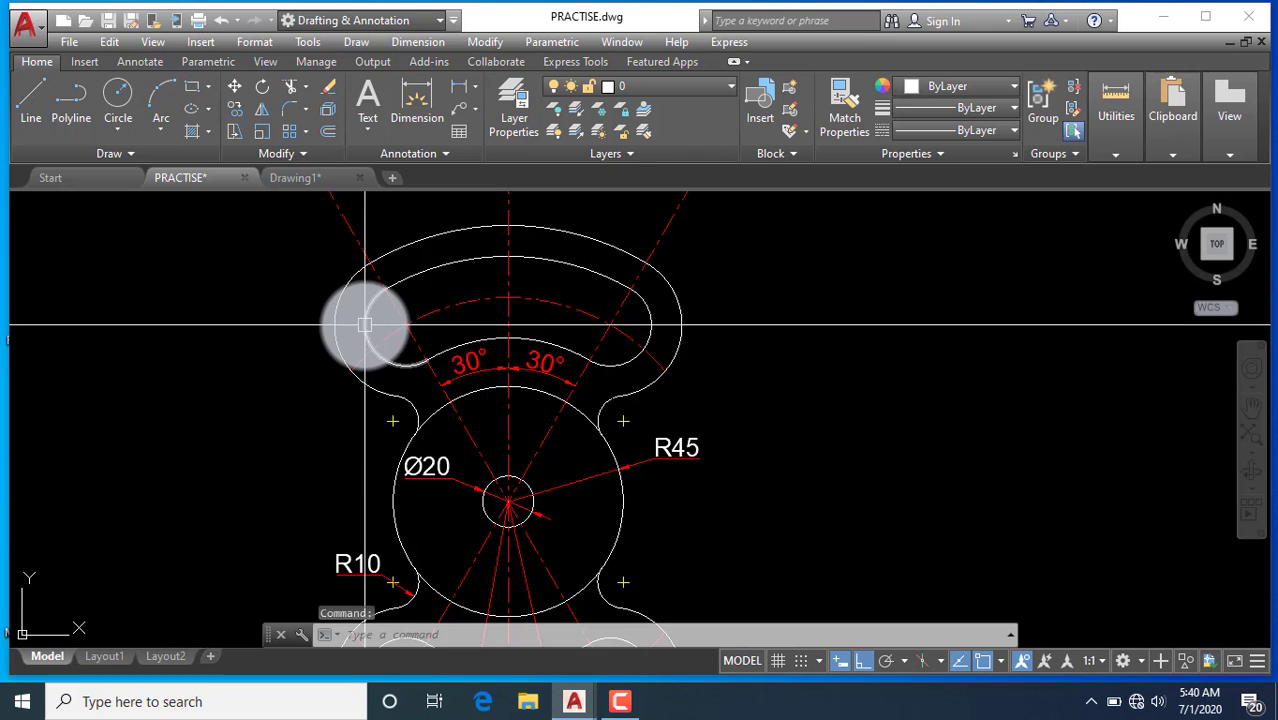
scroll(379, 330, down, 3)
scroll(507, 479, up, 3)
scroll(542, 485, up, 2)
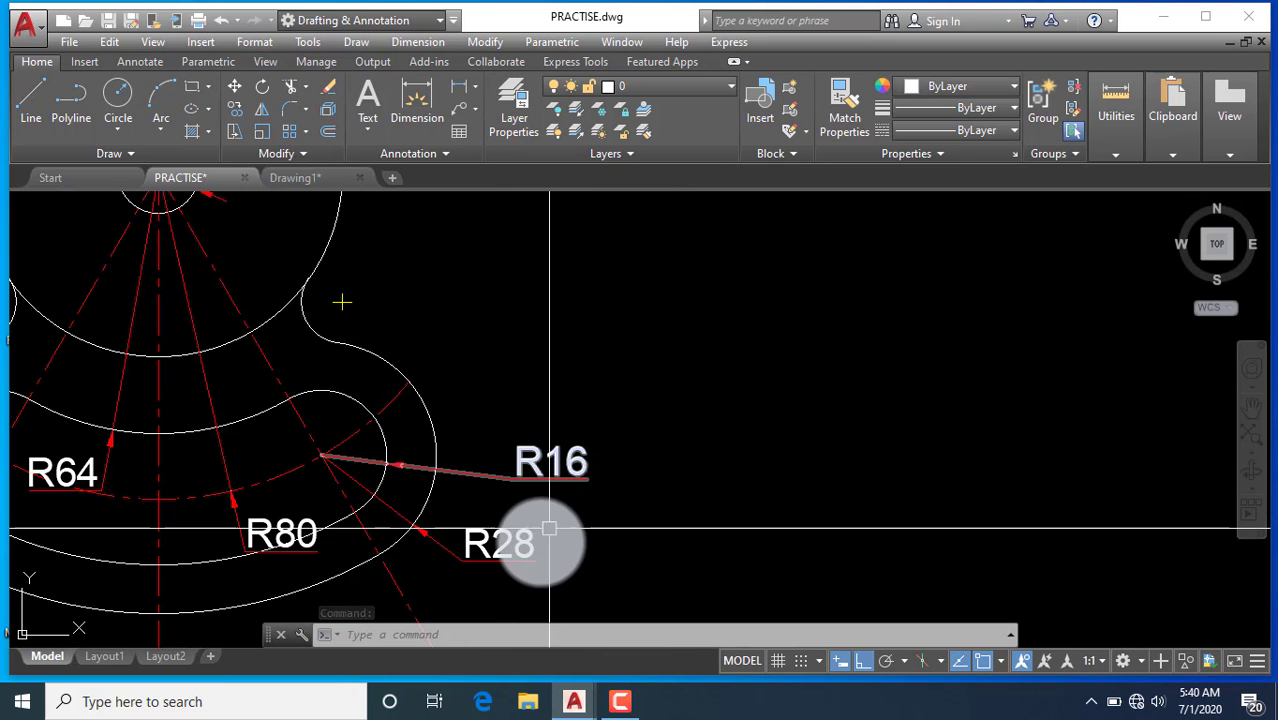
click(287, 176)
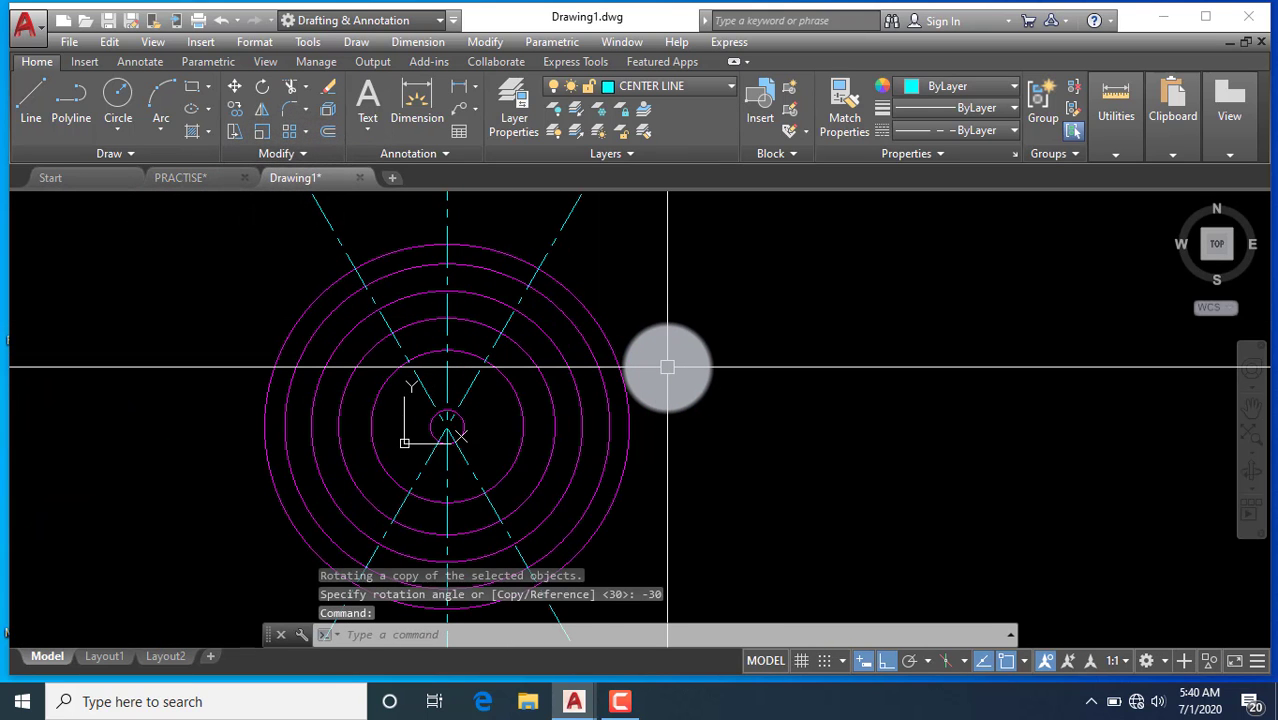
key(Return)
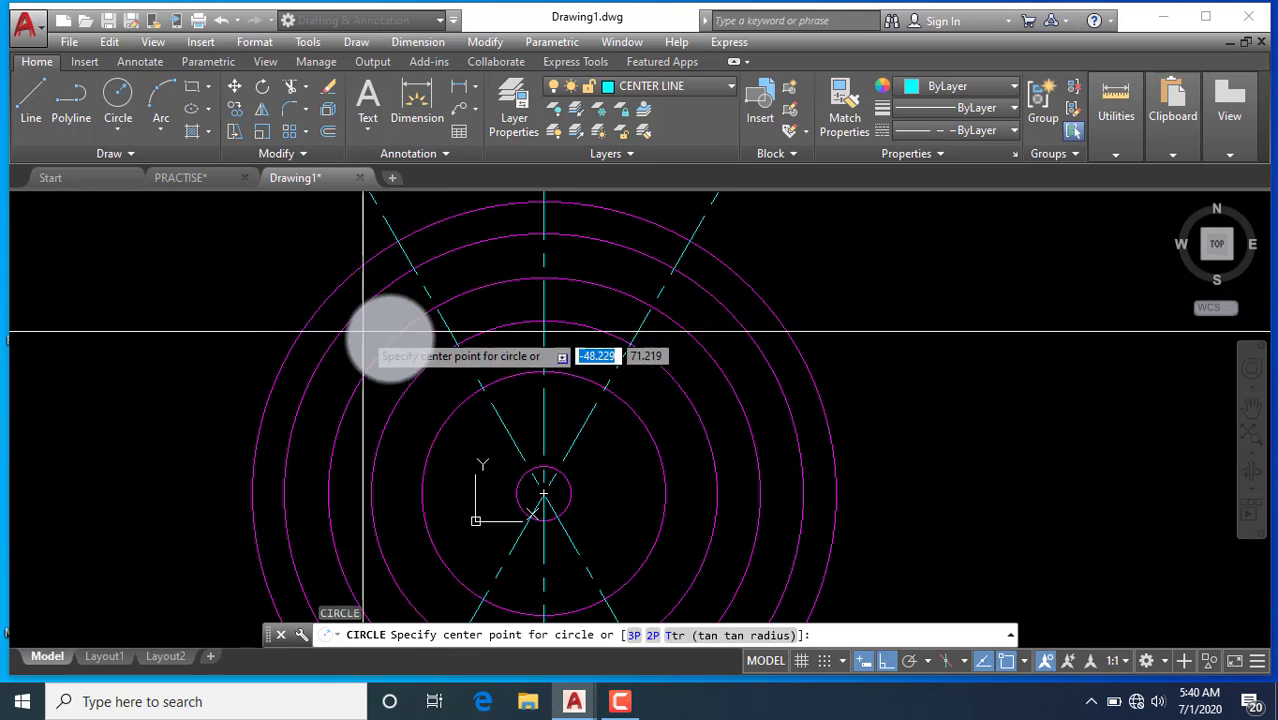
scroll(270, 290, up, 2)
key(Escape)
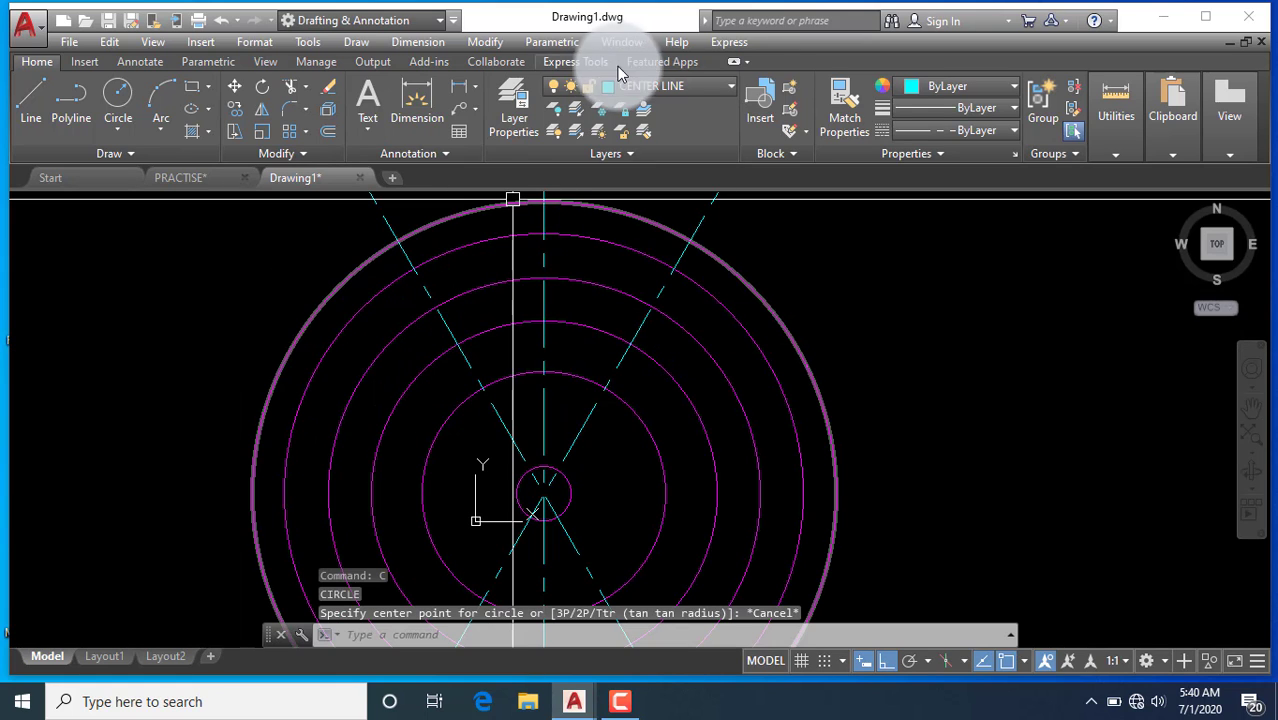
Make the CIRCLE layer current and draw a circle of radius 16 at the upper-left intersection of the inclined center line and the R80 circle
click(723, 87)
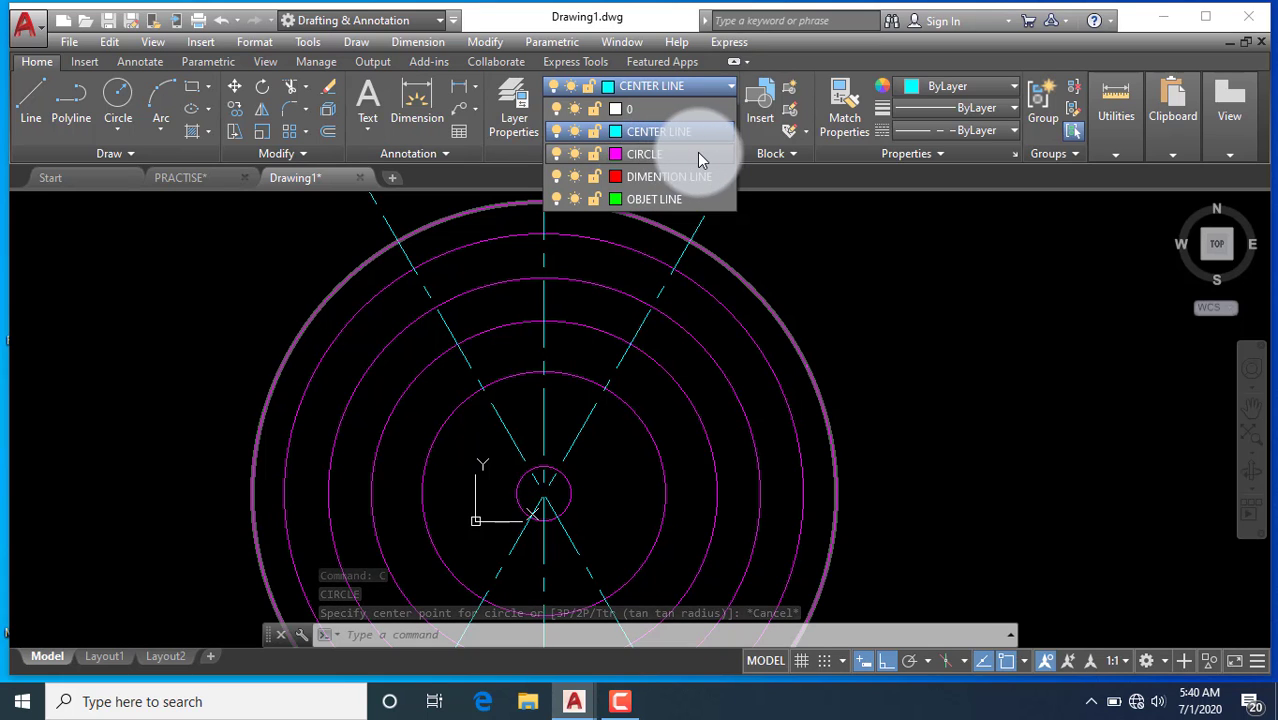
click(676, 156)
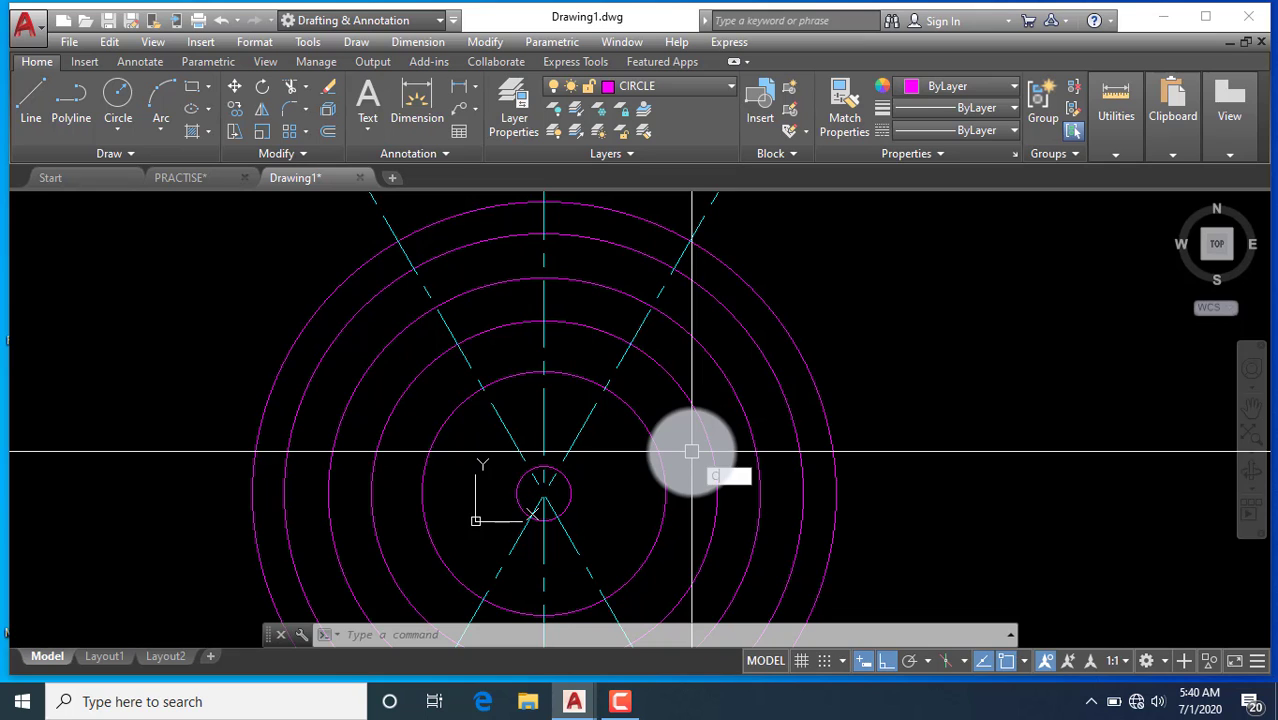
text(c)
key(Return)
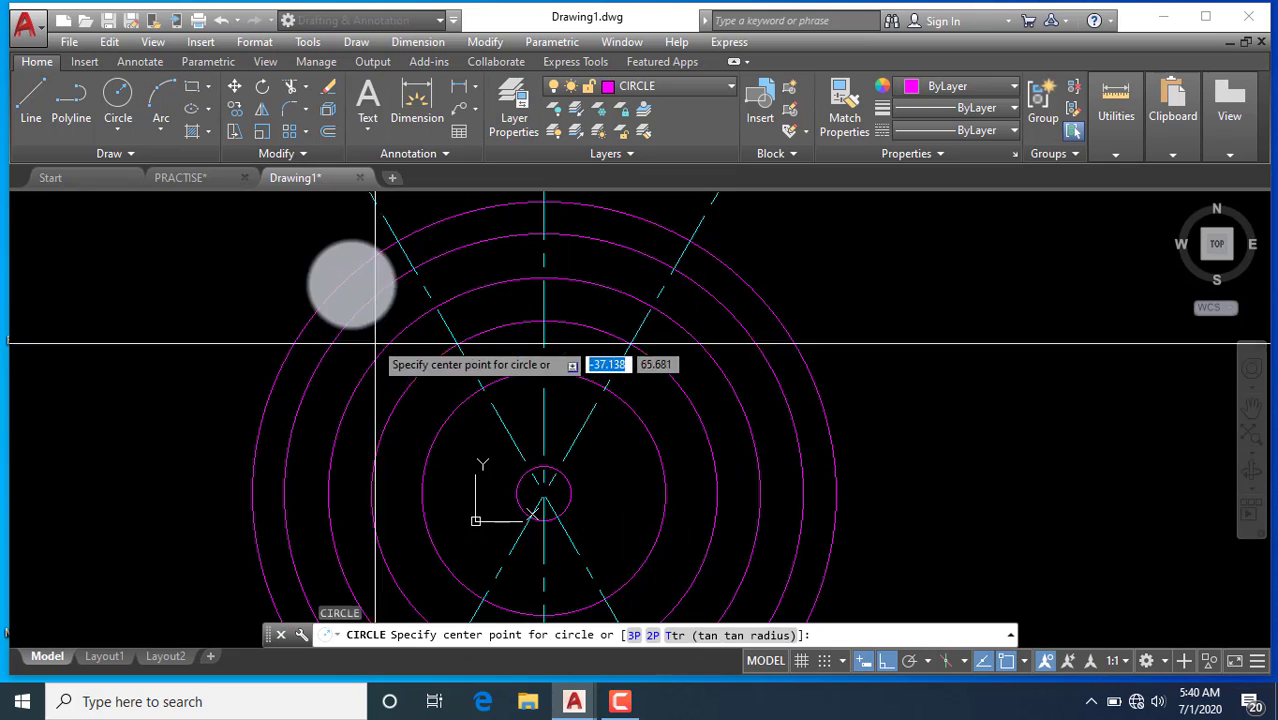
click(436, 305)
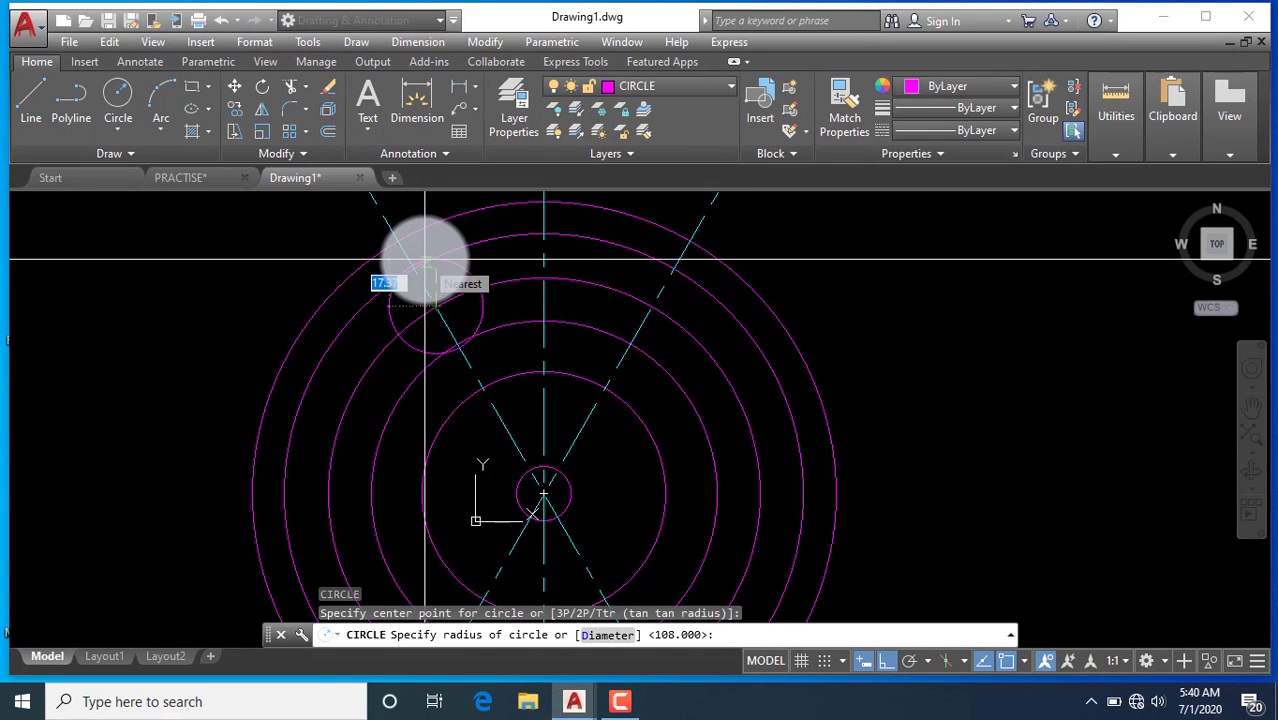
key(Return)
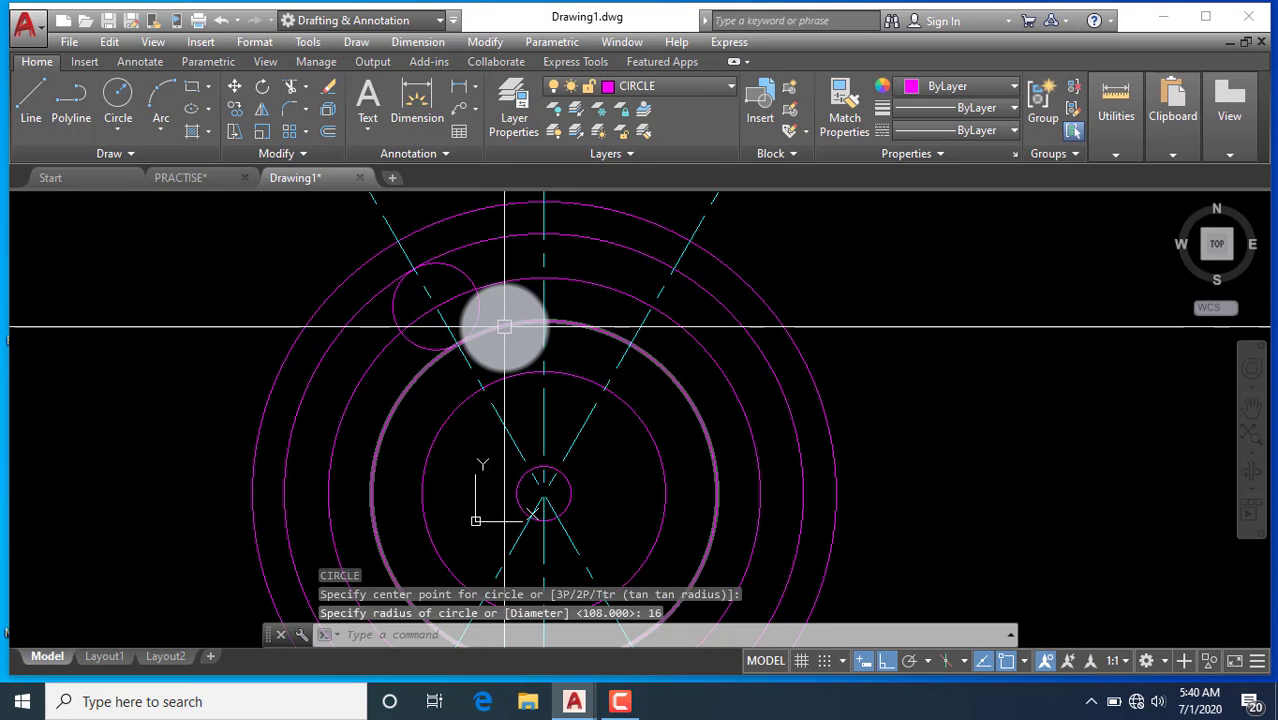
Draw a circle of radius 28 concentric with the 16-radius circle on the upper-left inclined center line
key(Return)
scroll(385, 343, up, 3)
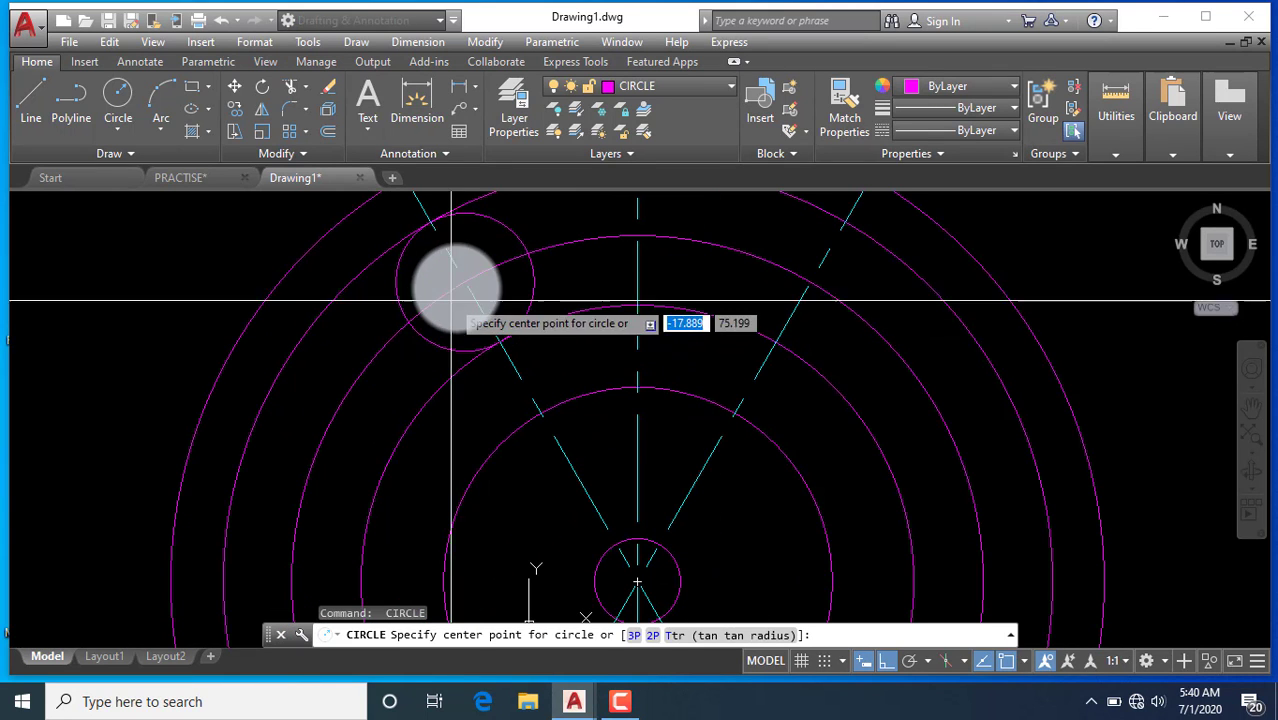
click(470, 279)
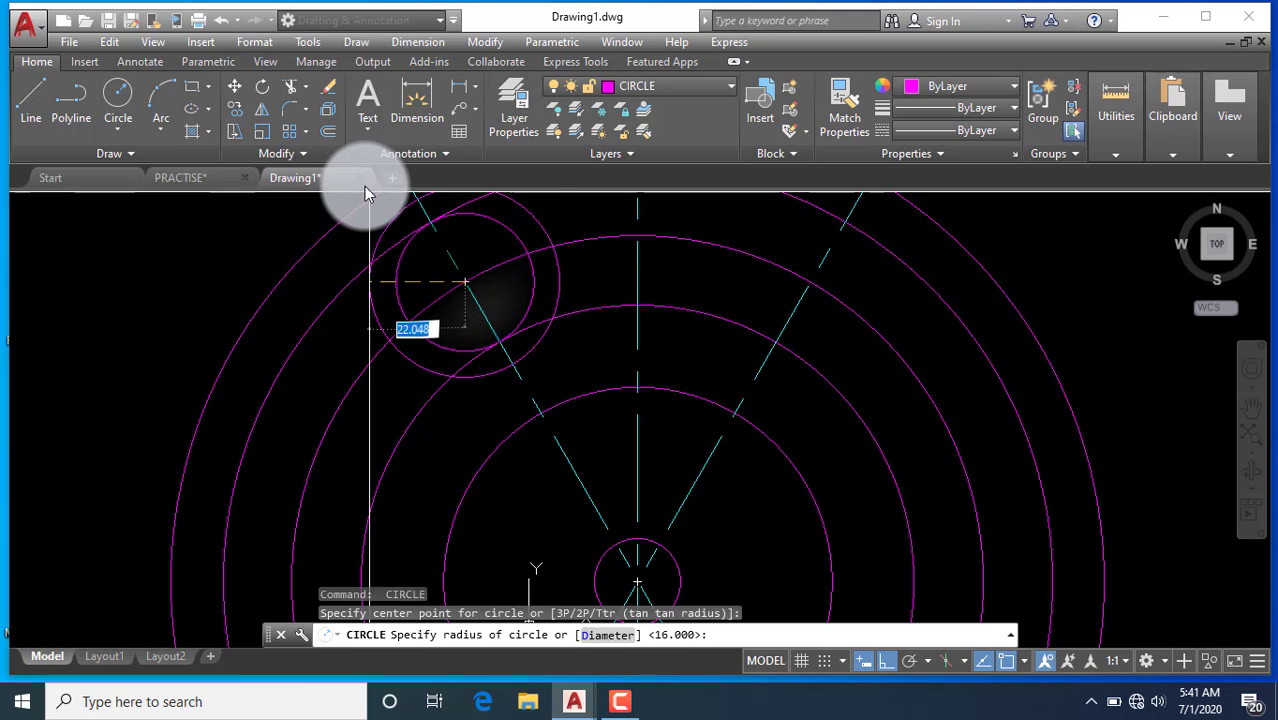
text(28)
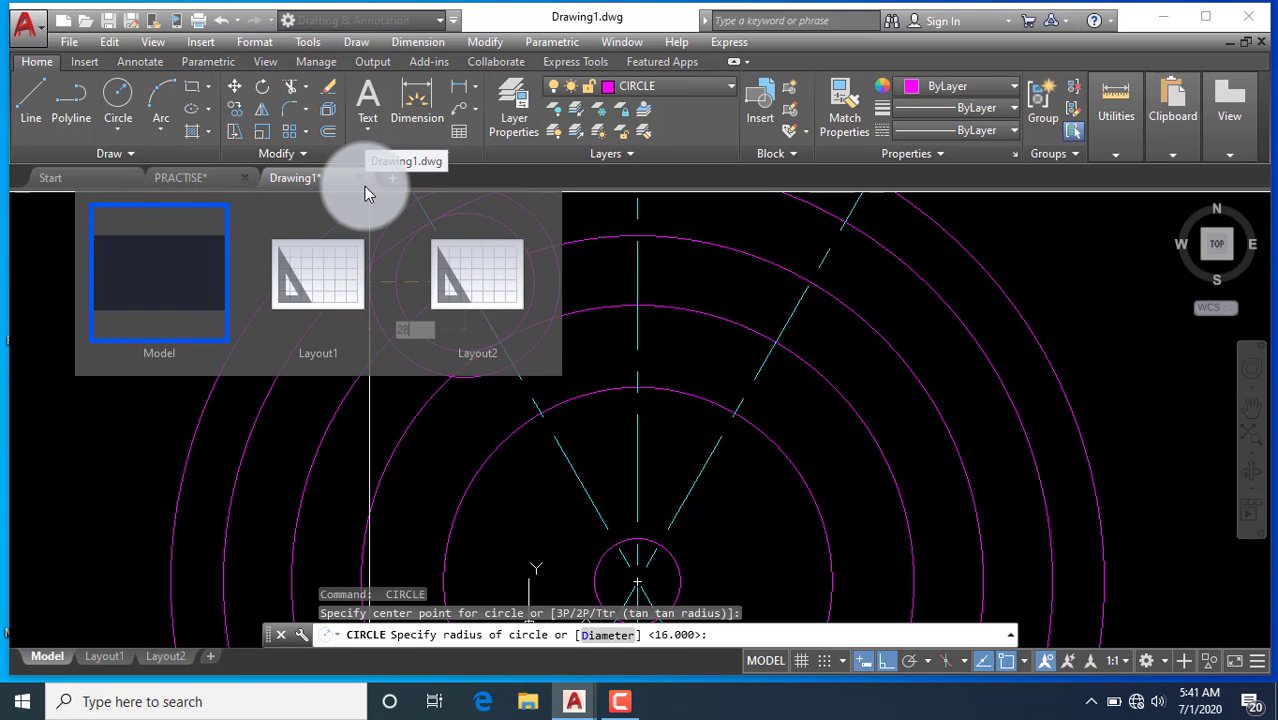
key(Return)
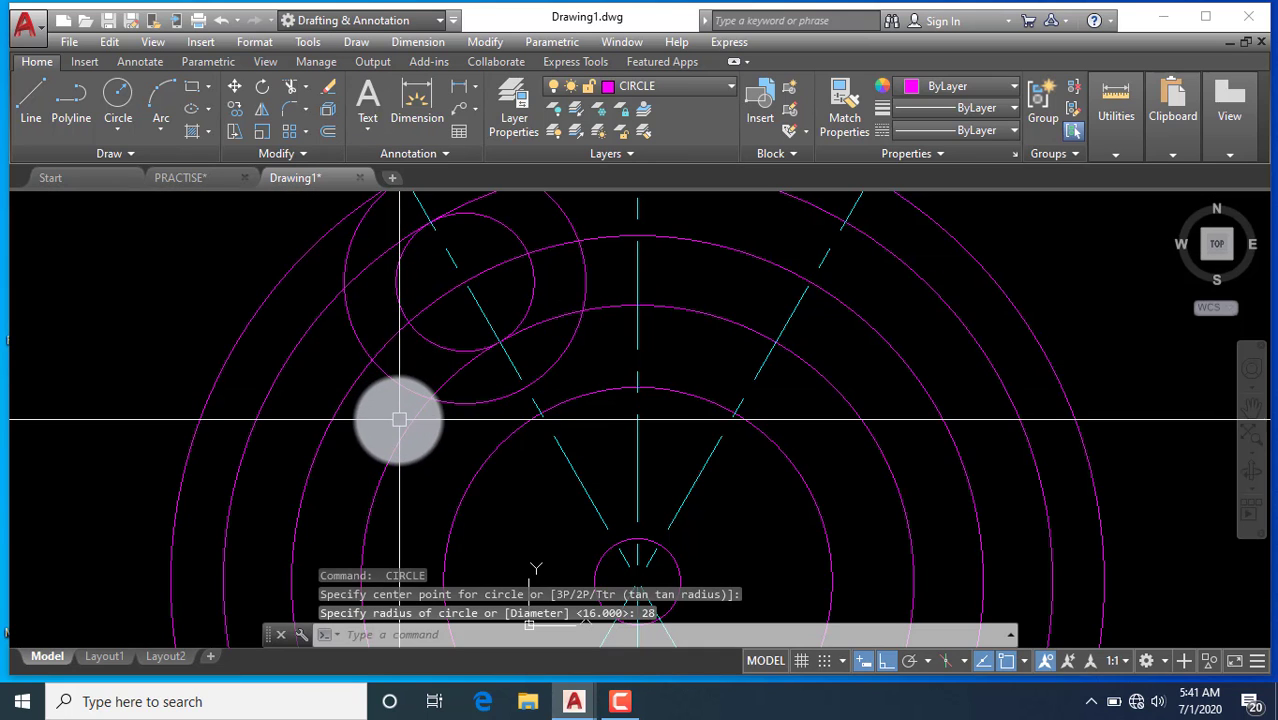
scroll(399, 420, down, 6)
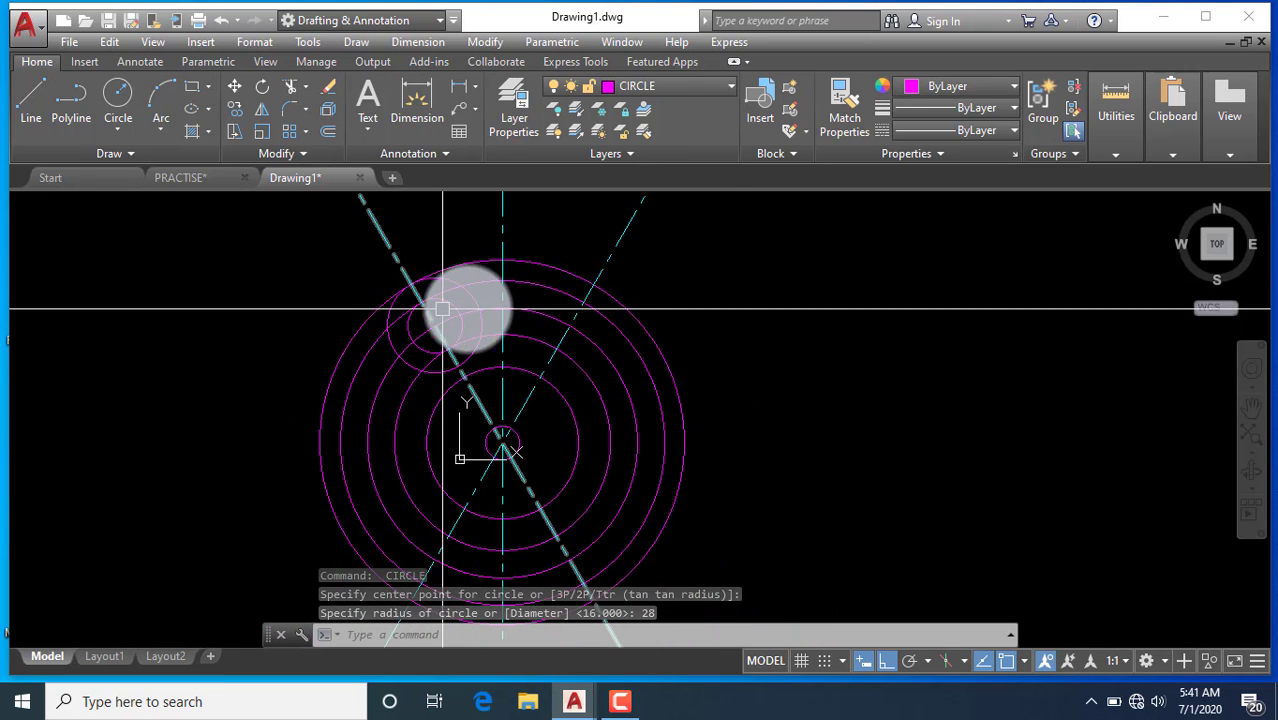
scroll(508, 308, up, 2)
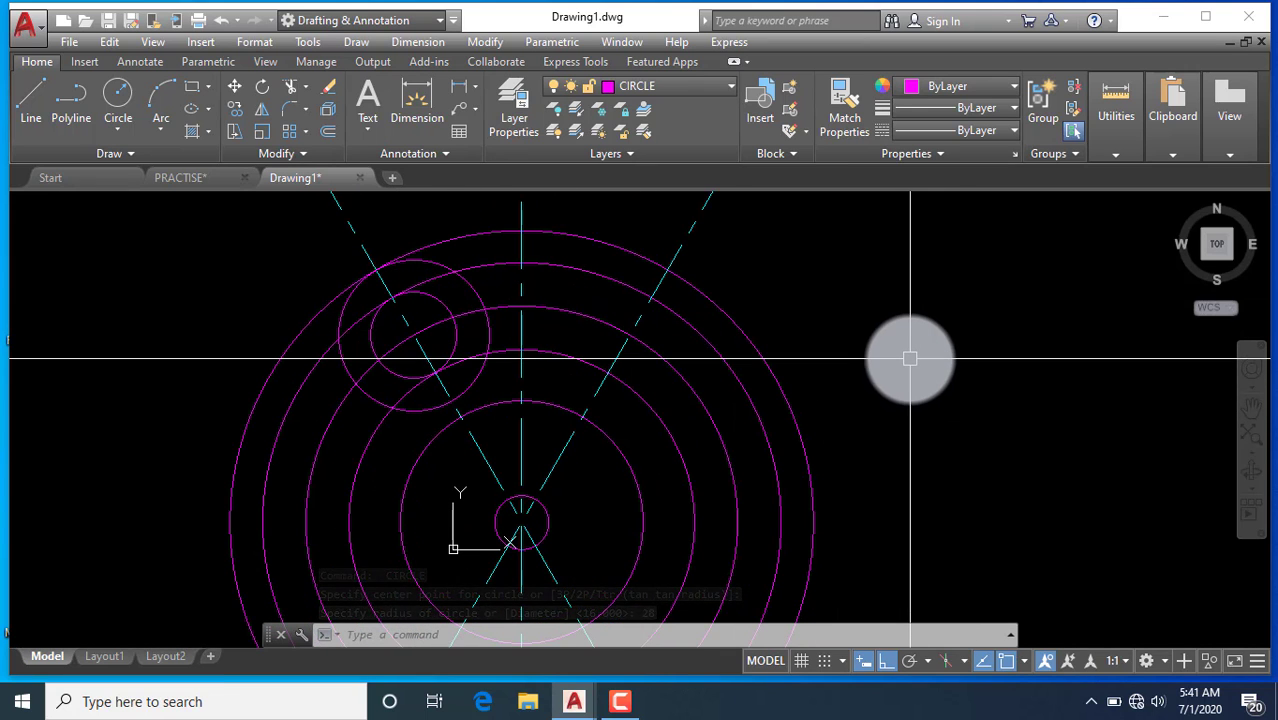
In the PRACTISE drawing, examine the upper slot's end arcs and their position on the inclined center lines
click(185, 179)
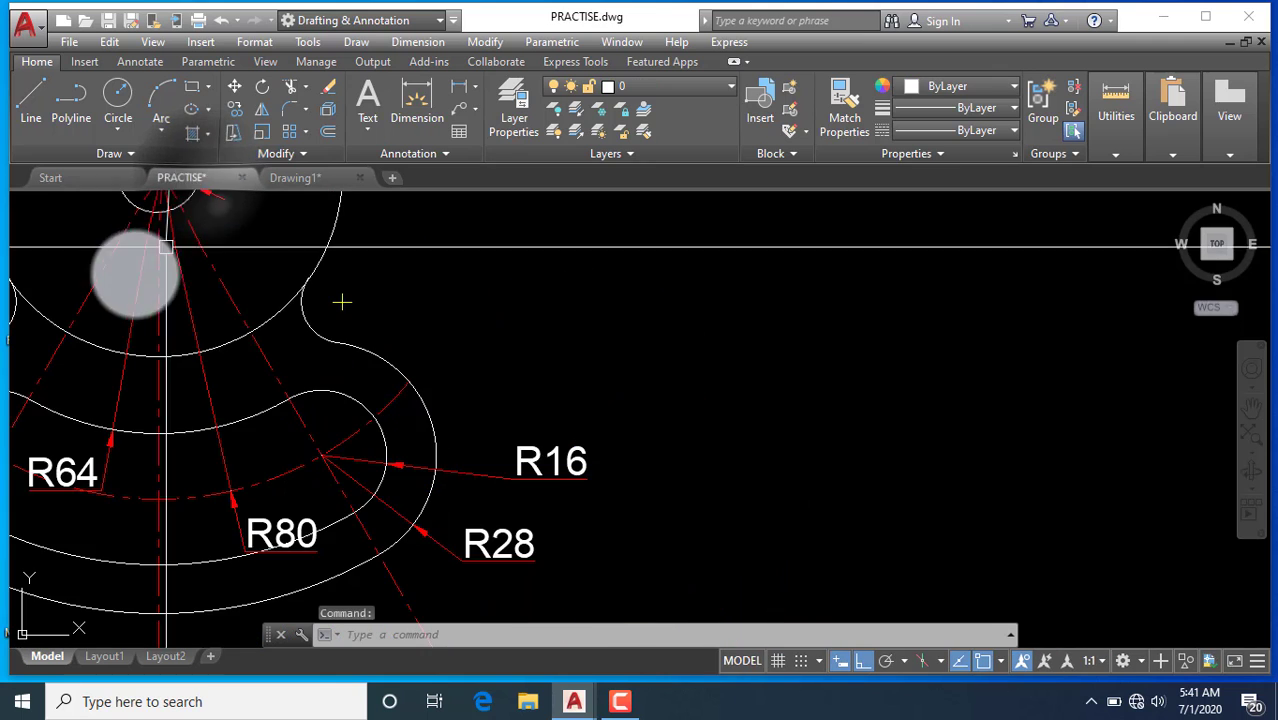
scroll(622, 502, down, 2)
middle_drag(246, 274, 482, 468)
scroll(493, 489, down, 2)
scroll(450, 409, up, 2)
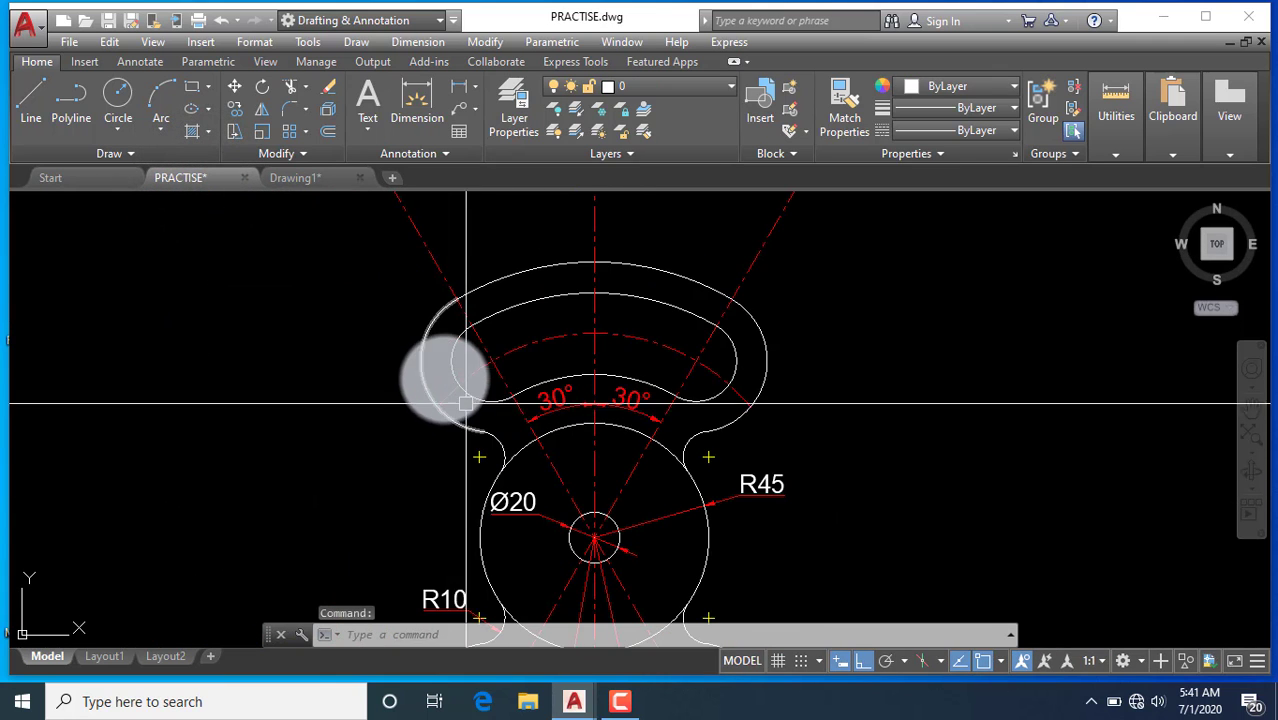
scroll(460, 390, down, 3)
scroll(425, 336, up, 3)
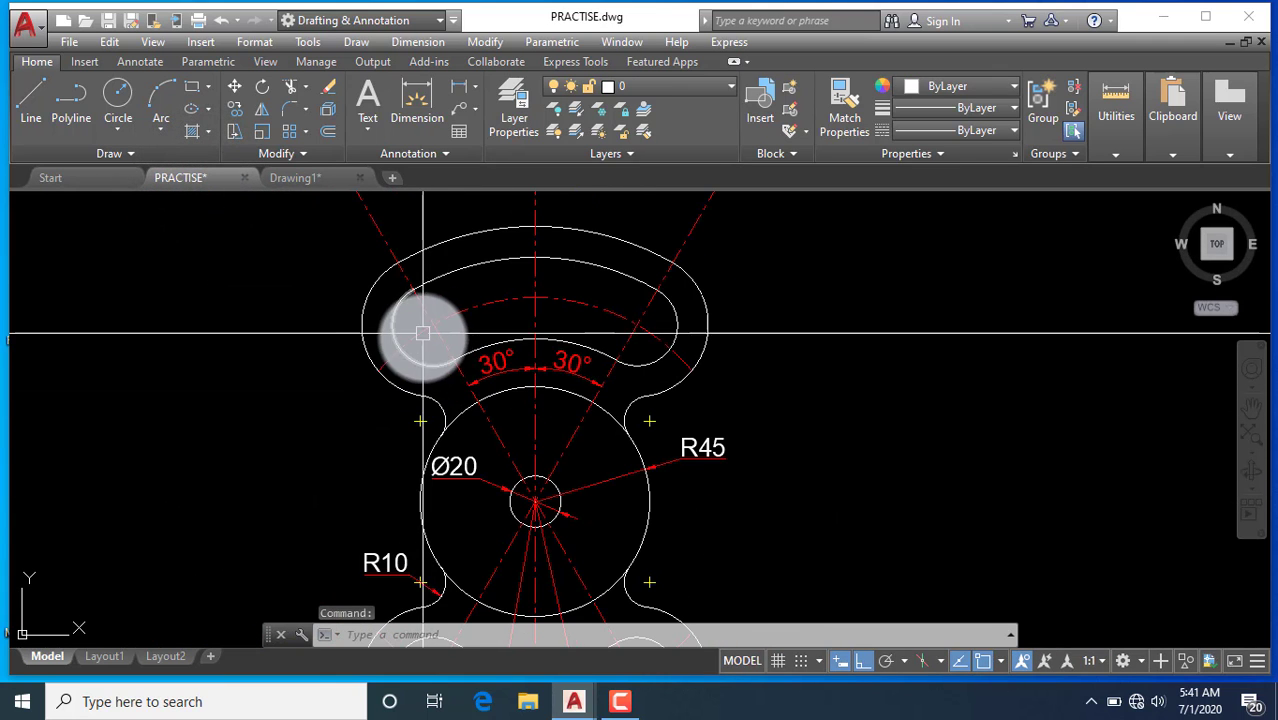
Return to Drawing1 and trim away the halves of the R16 and R28 circles on the slot side of the upper-left inclined center line
click(315, 178)
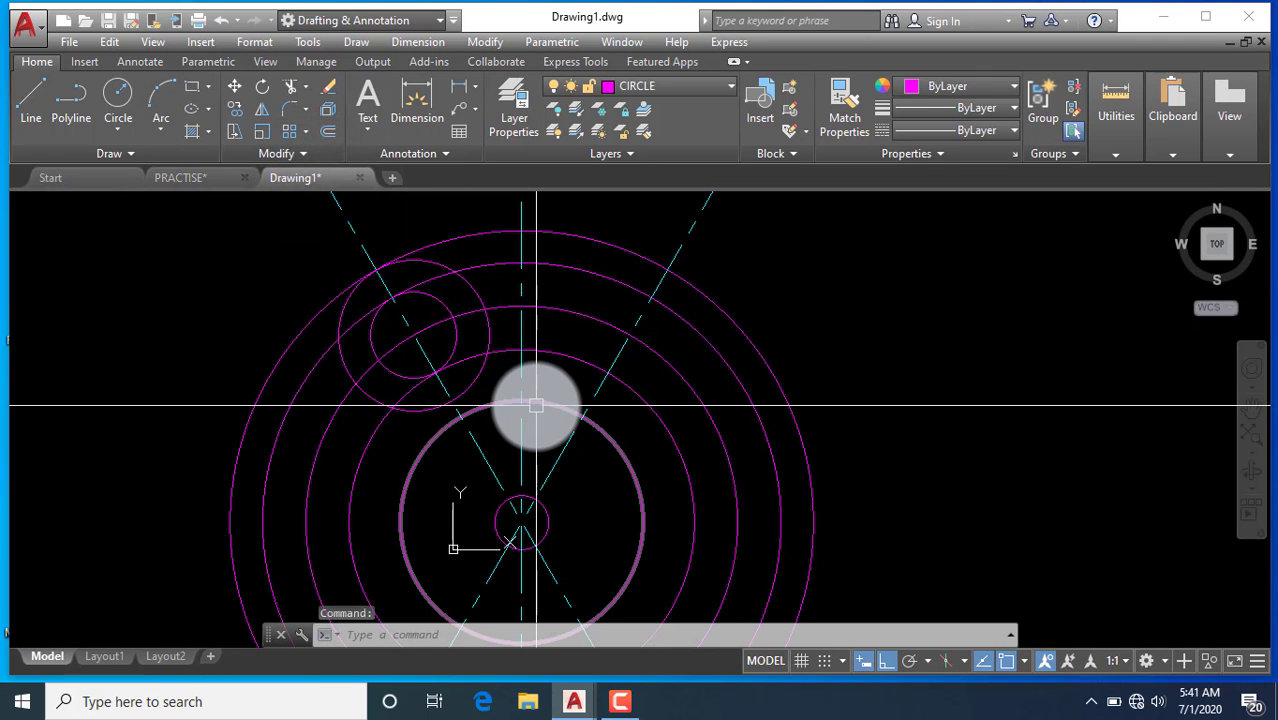
key(Return)
key(Return)
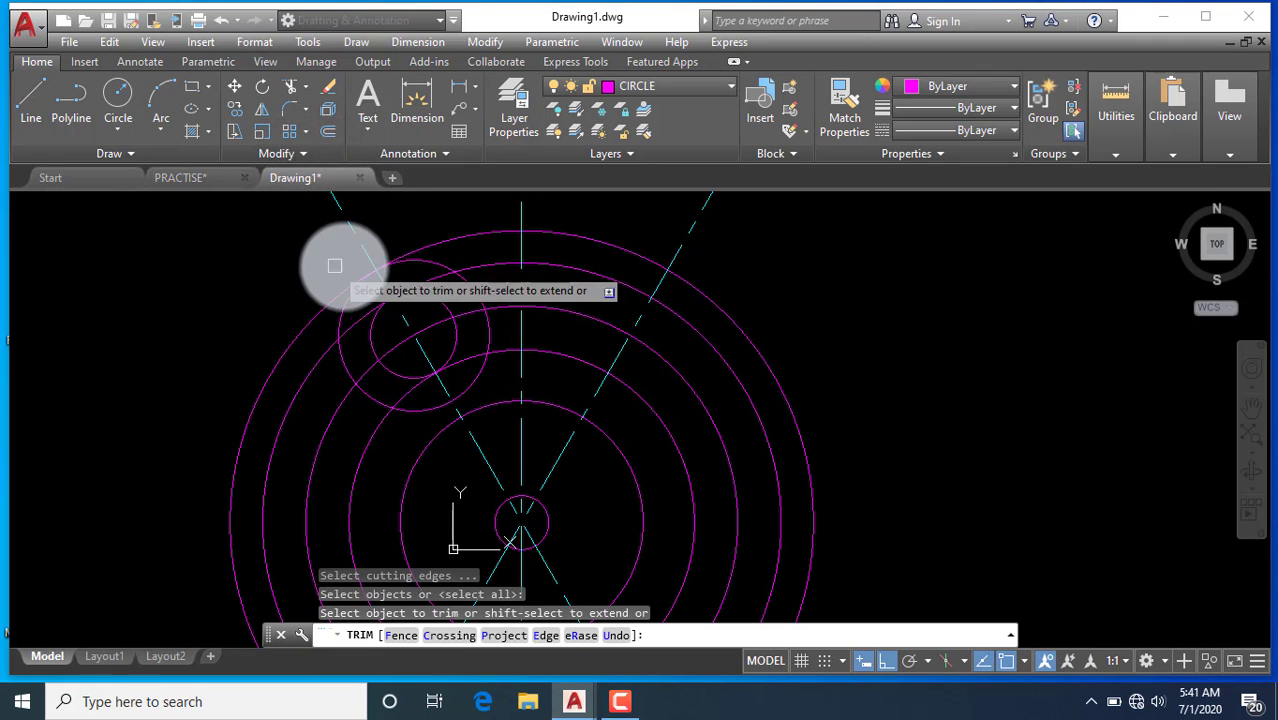
click(463, 285)
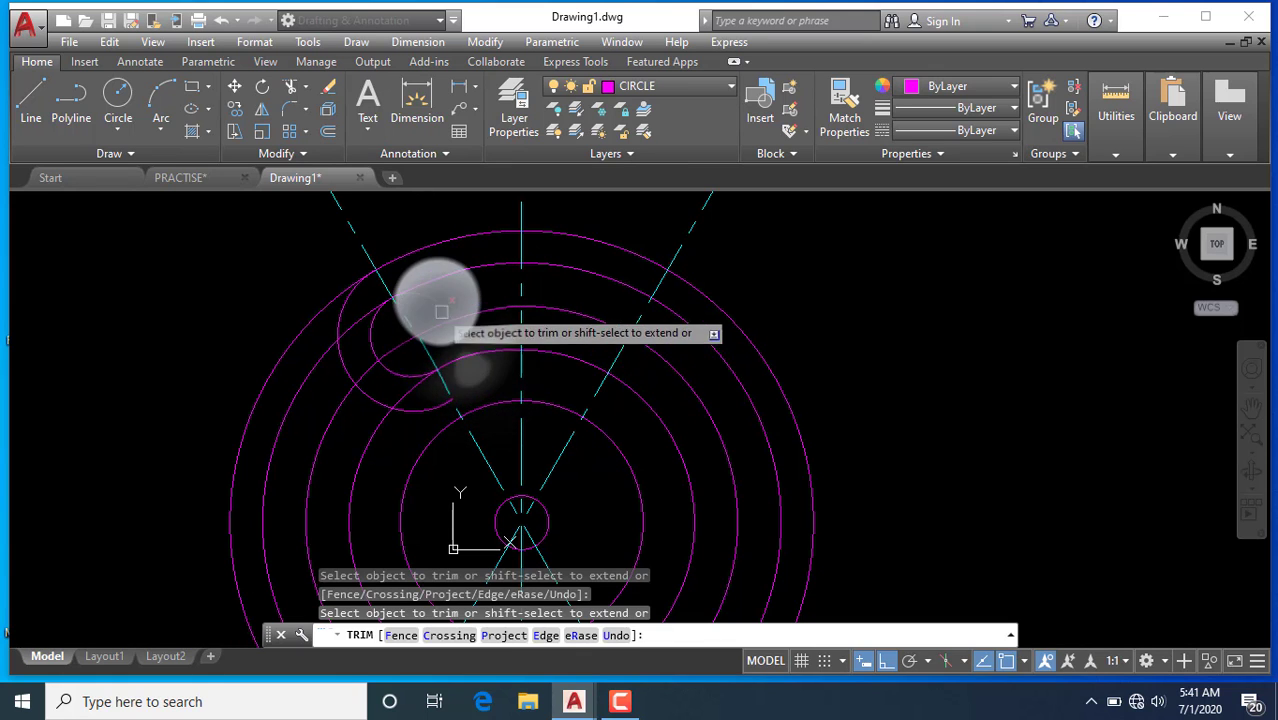
key(Escape)
scroll(418, 272, down, 2)
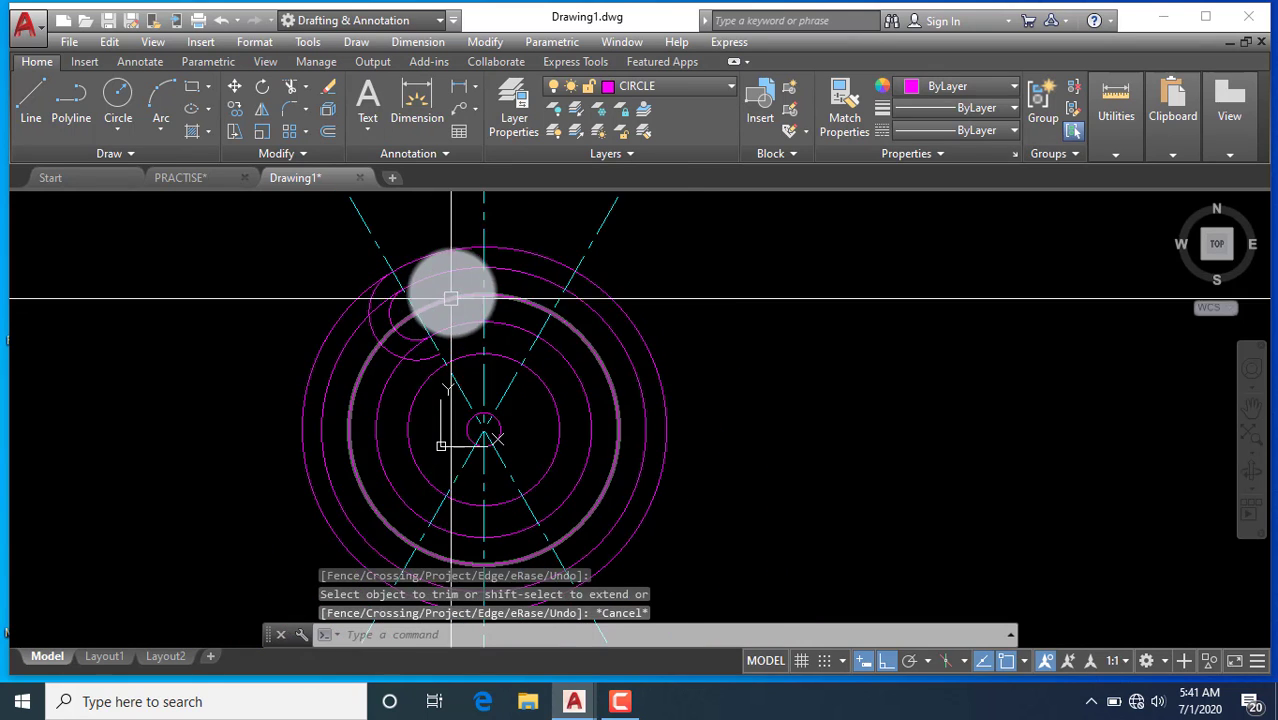
Mirror the two trimmed slot-end arcs about the vertical center line, keeping the source objects
scroll(454, 287, up, 2)
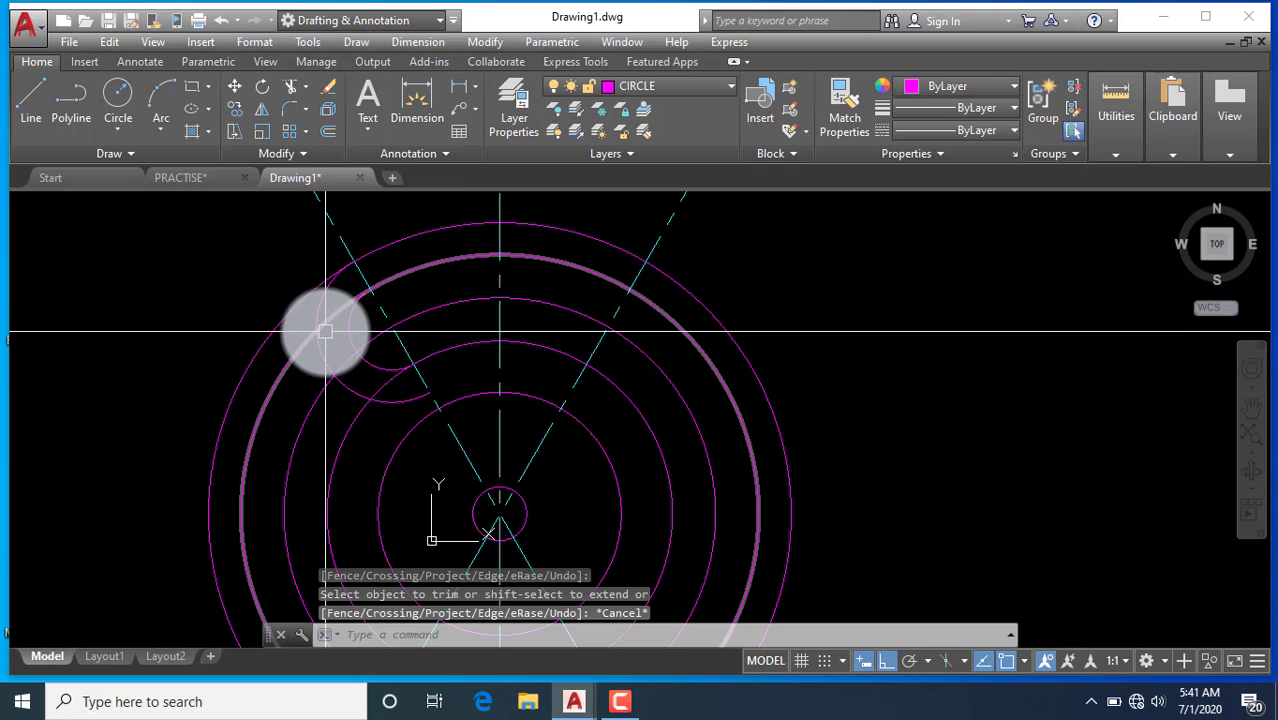
text(MI)
key(Return)
scroll(361, 368, up, 2)
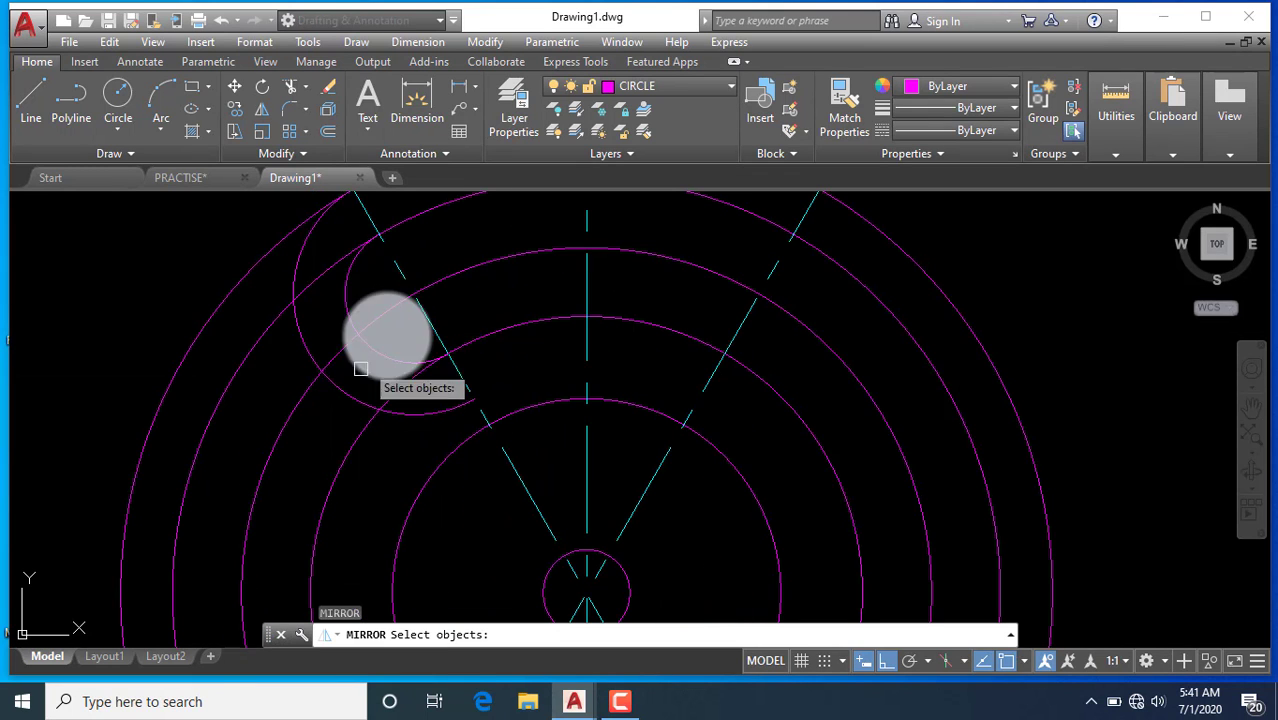
click(365, 299)
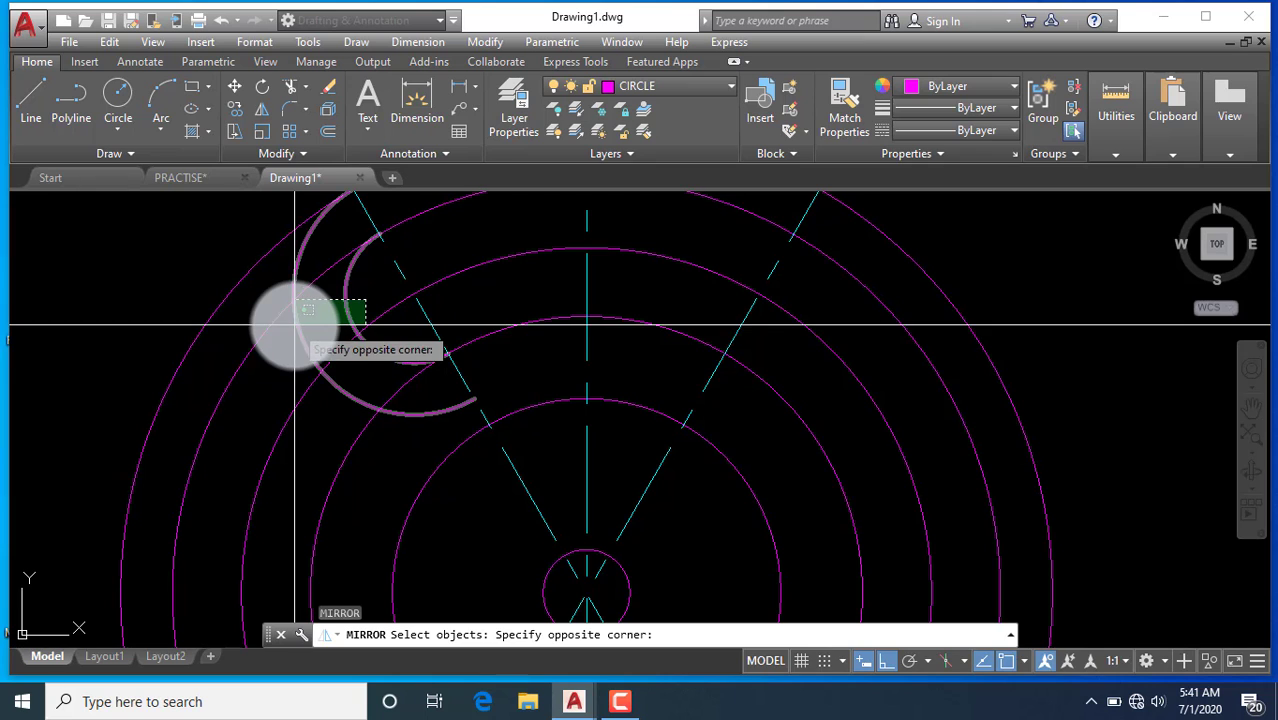
click(297, 321)
scroll(382, 320, down, 5)
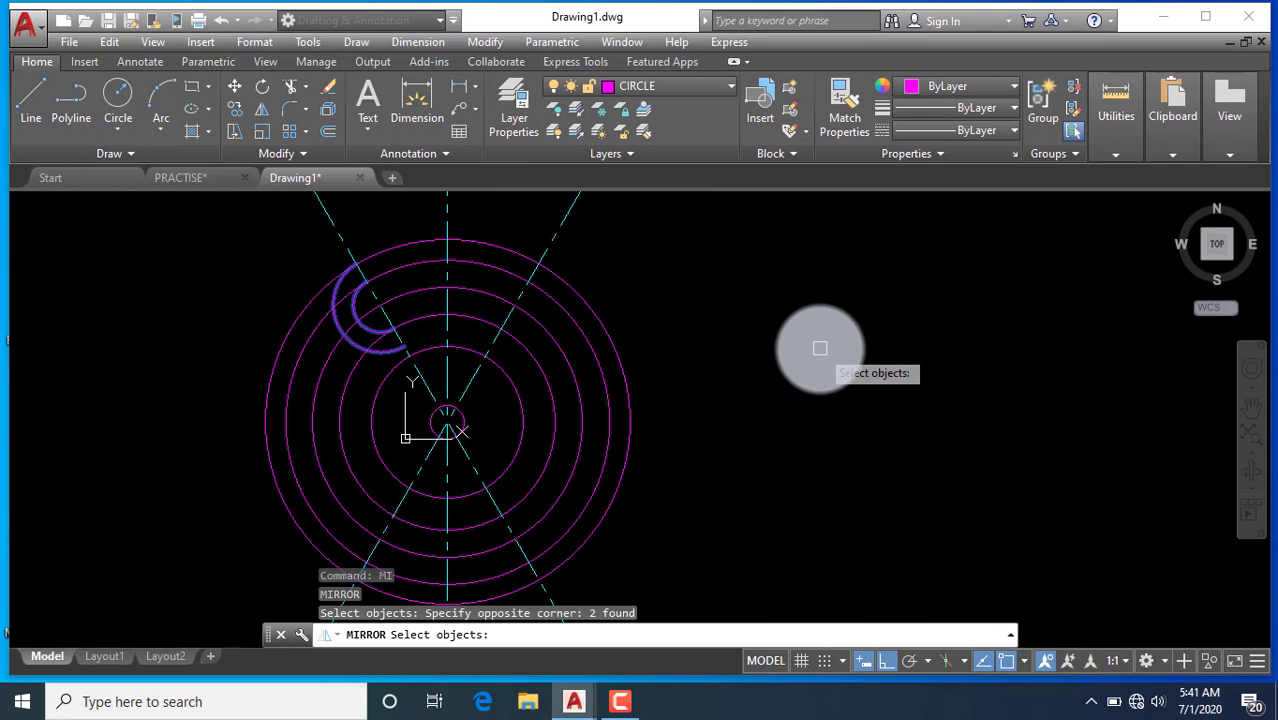
key(Return)
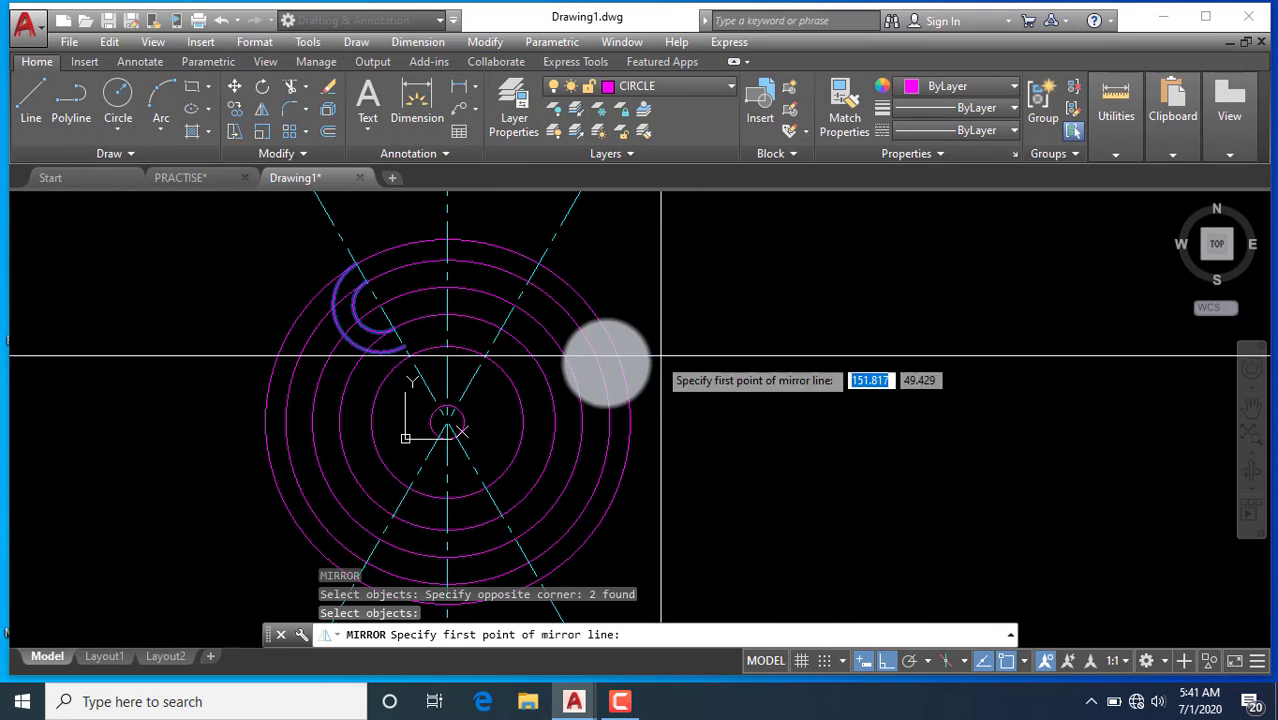
click(447, 425)
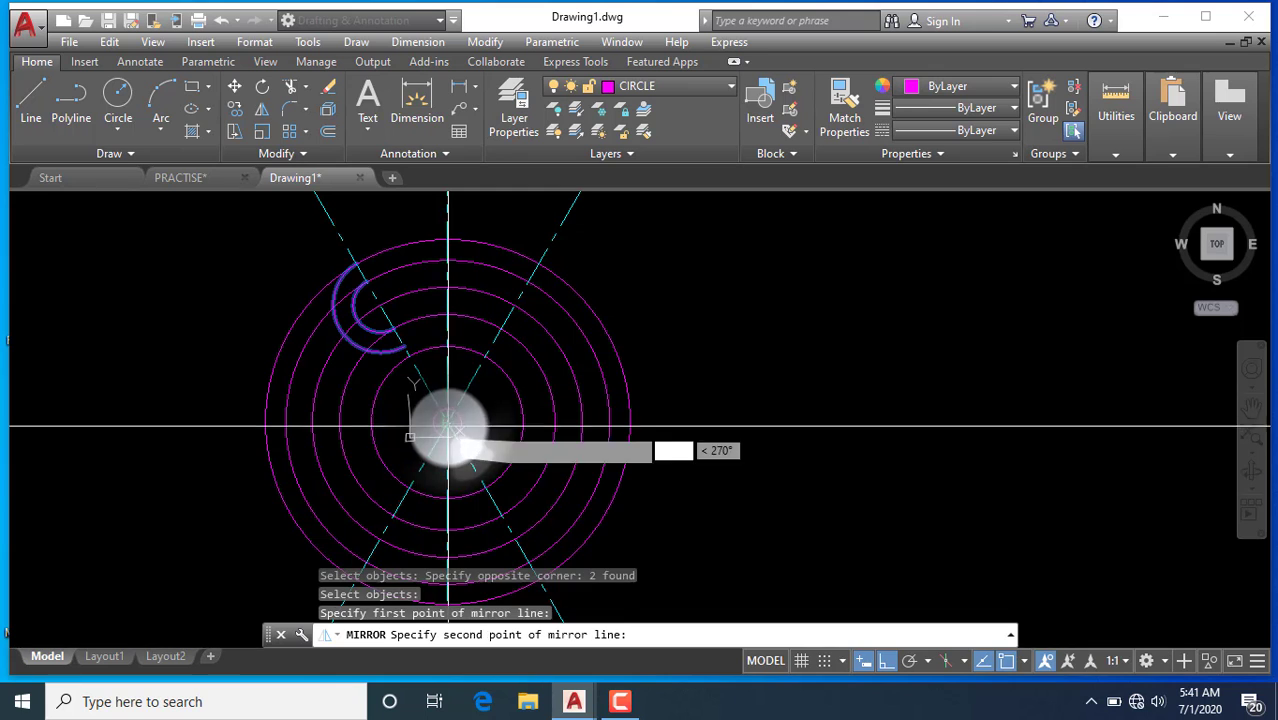
scroll(490, 320, down, 4)
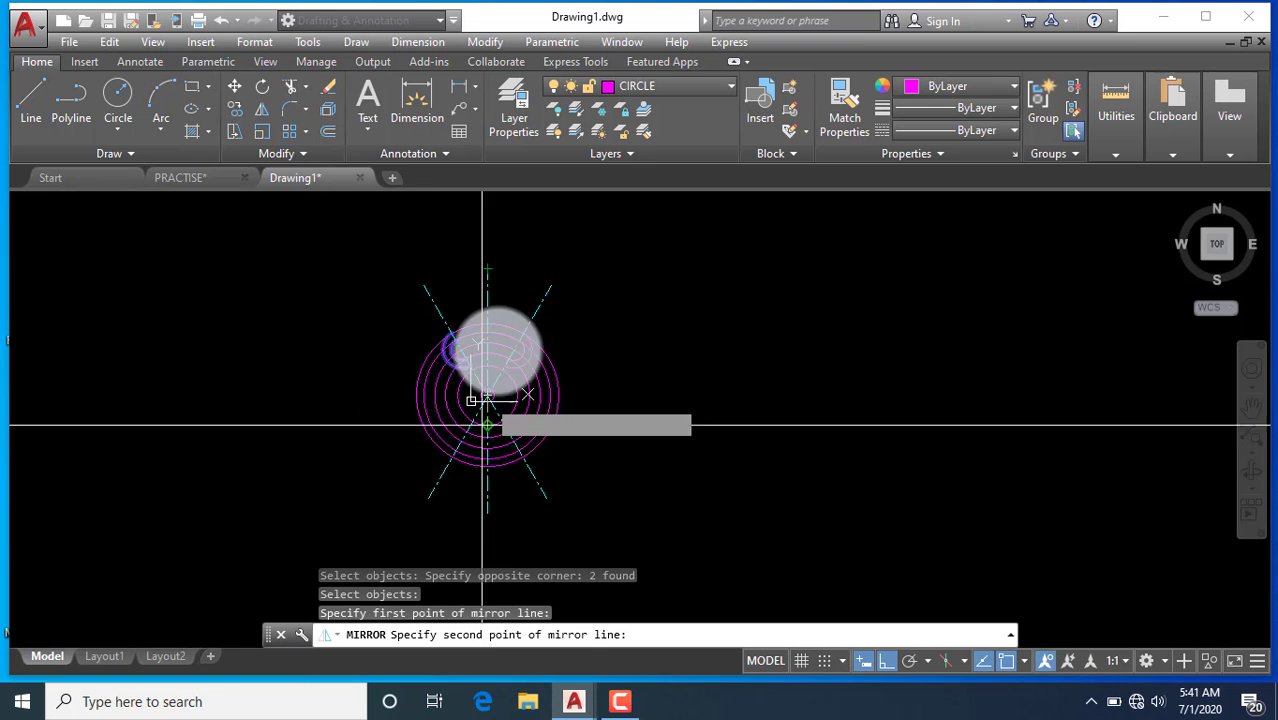
click(491, 228)
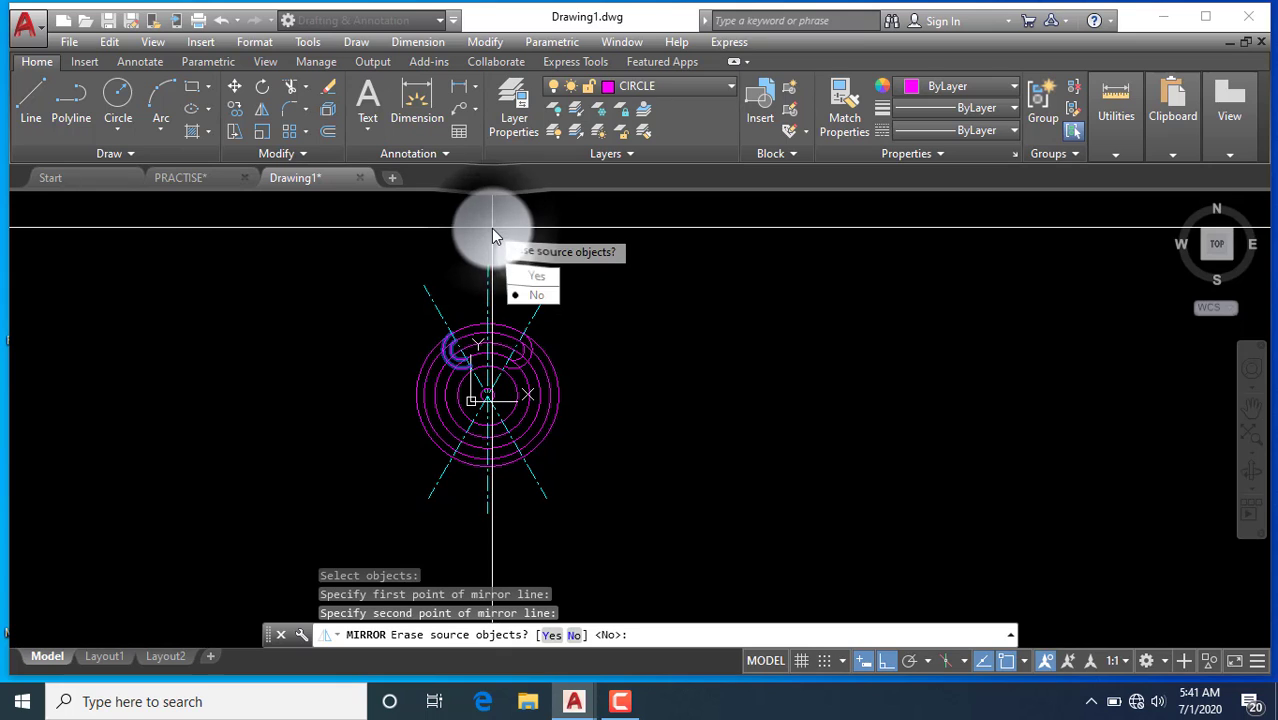
click(530, 293)
scroll(480, 355, up, 6)
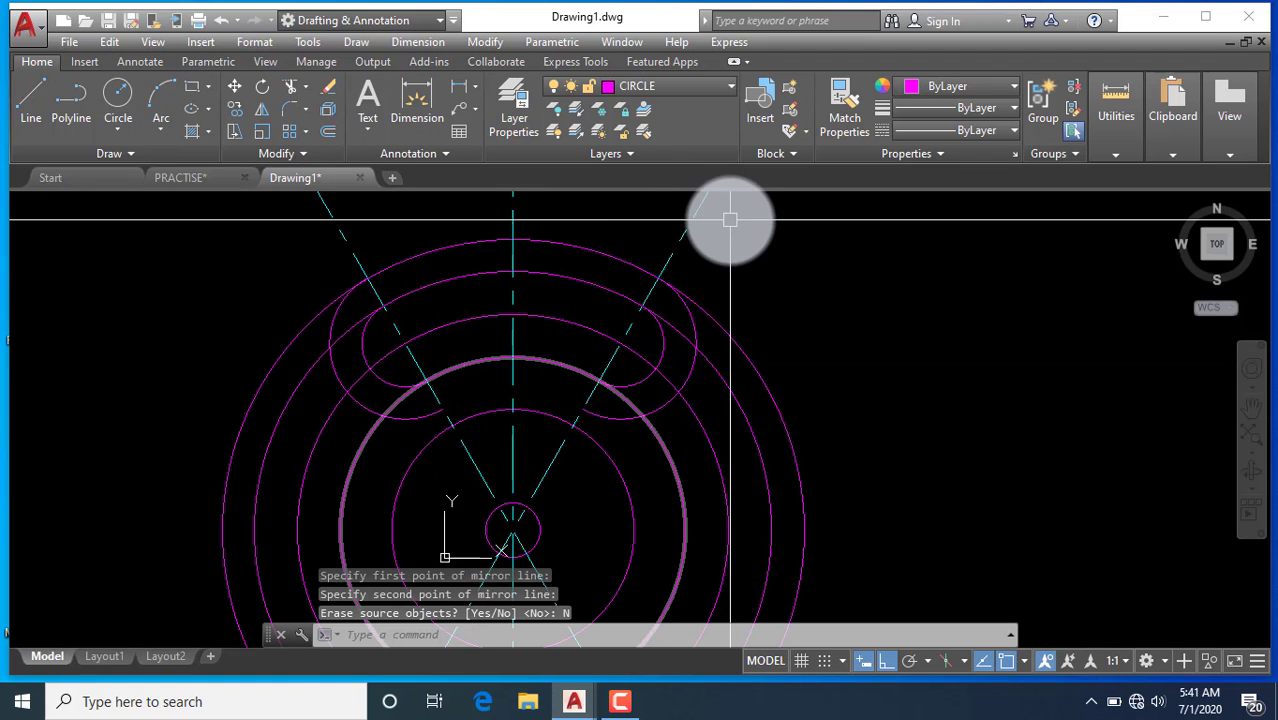
Trim the four outer concentric circles on both sides between the upper slot ends and the lower inclined center lines
scroll(551, 271, down, 4)
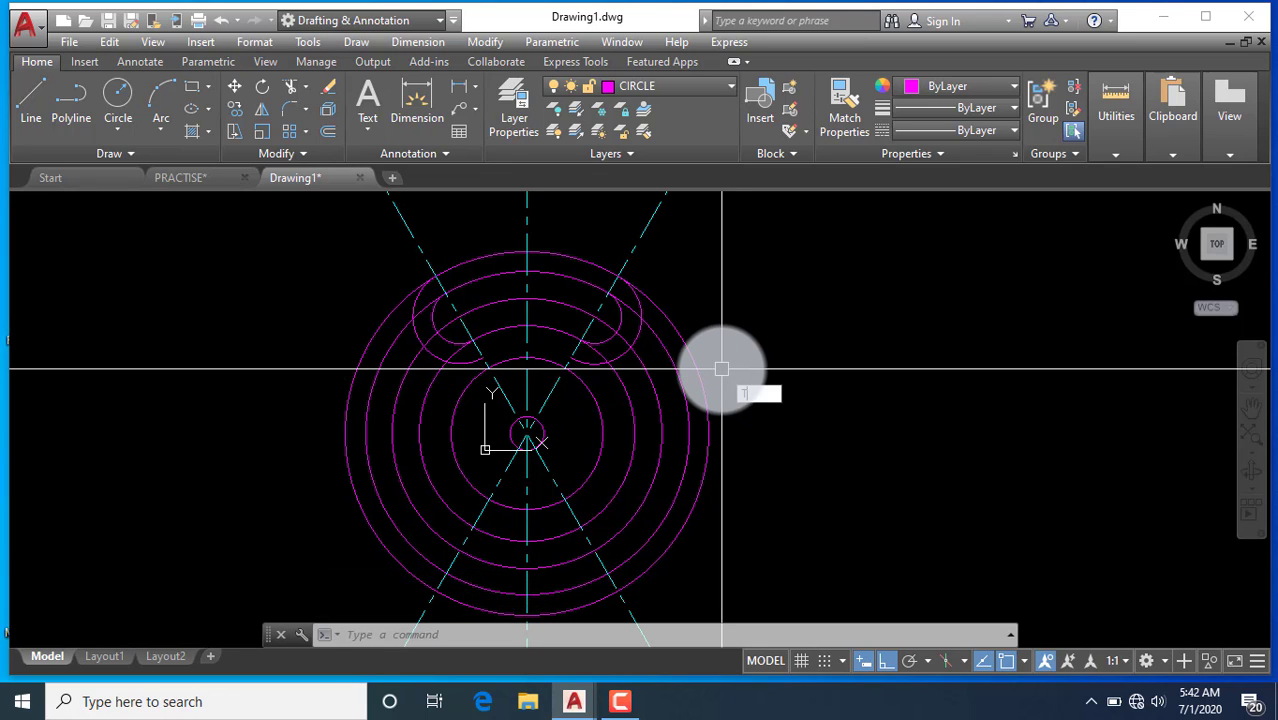
key(Return)
key(Return)
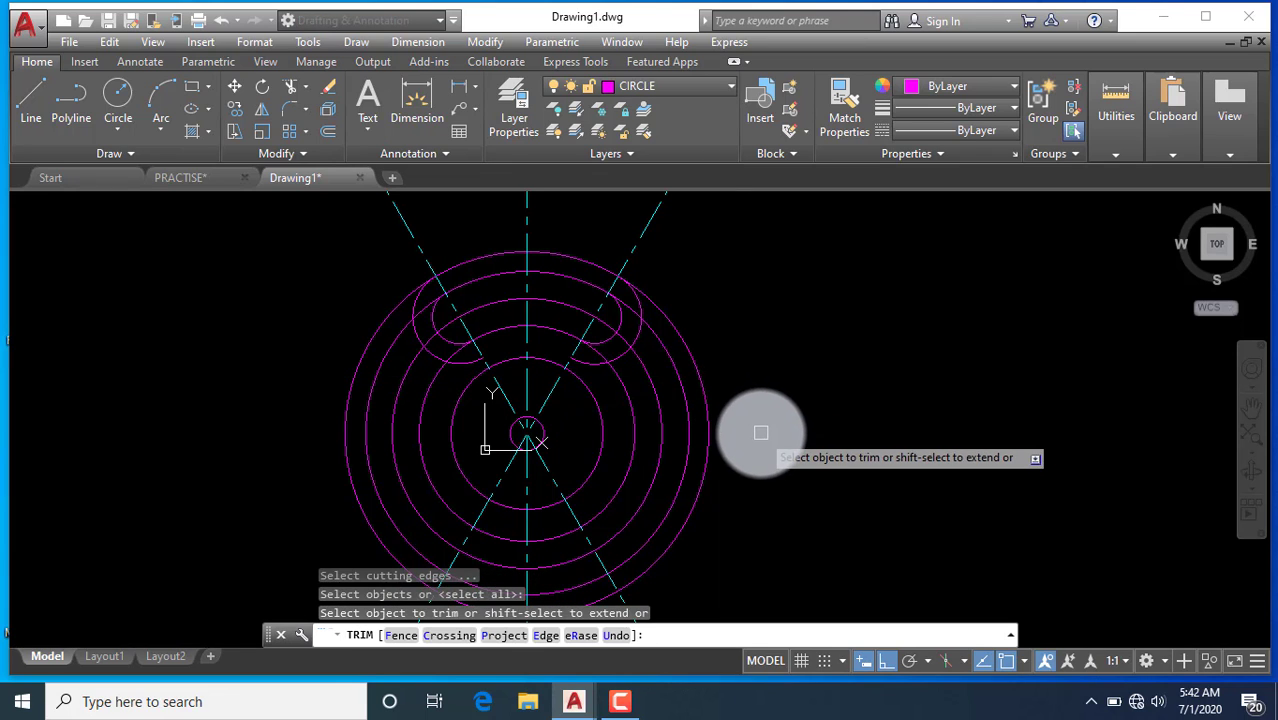
click(762, 420)
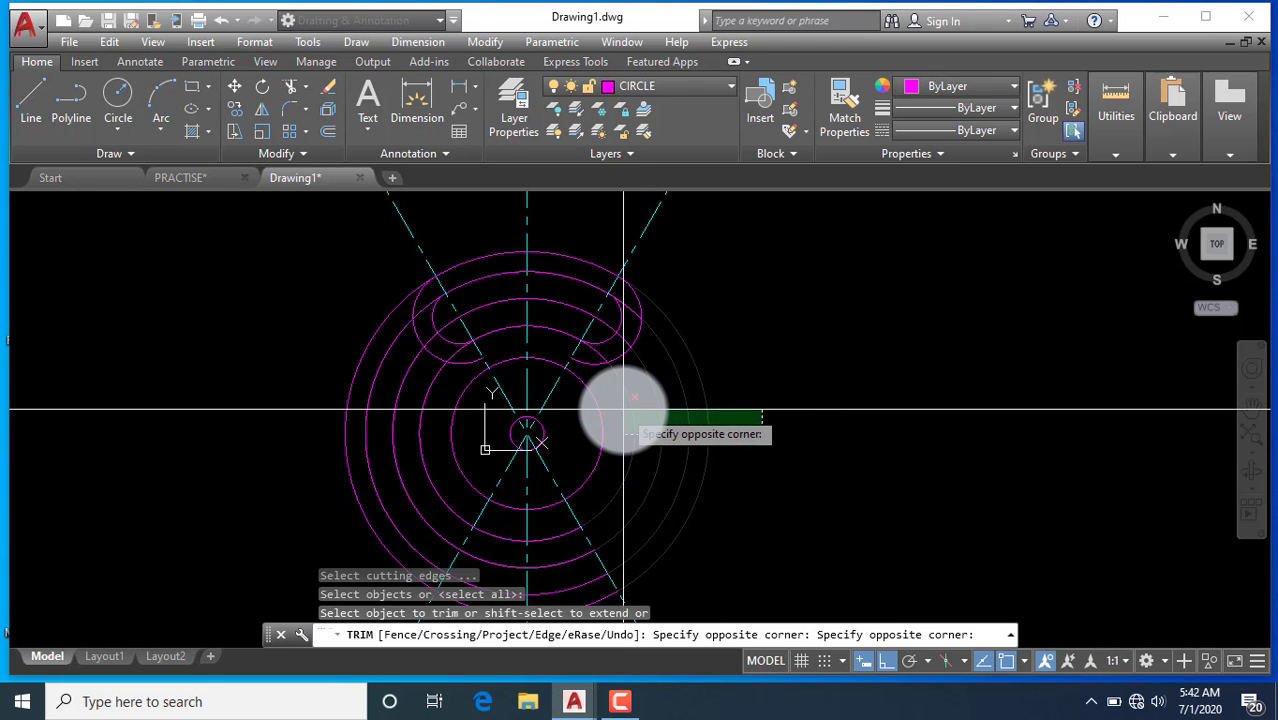
click(625, 410)
scroll(433, 440, up, 2)
click(440, 438)
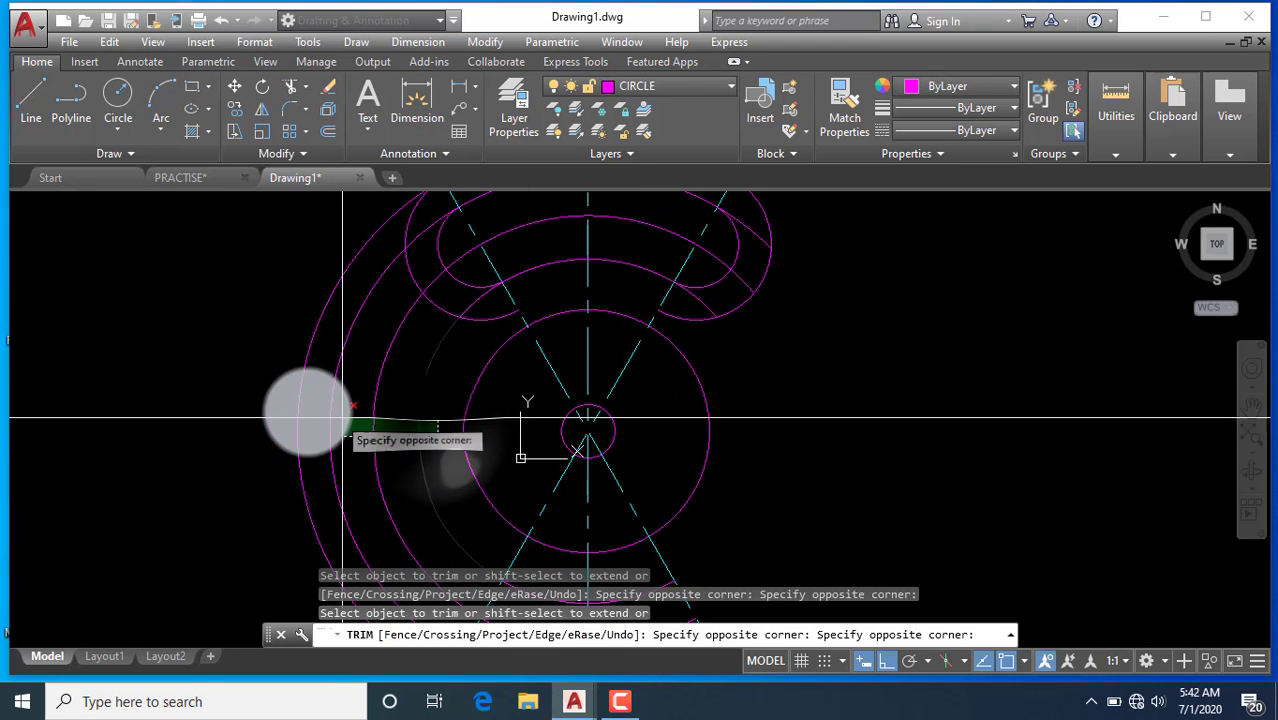
click(252, 418)
Trim the leftover circle pieces between the inner and outer slot-end arcs, keeping the R80 arc
scroll(410, 394, down, 2)
scroll(598, 303, up, 2)
scroll(550, 375, up, 2)
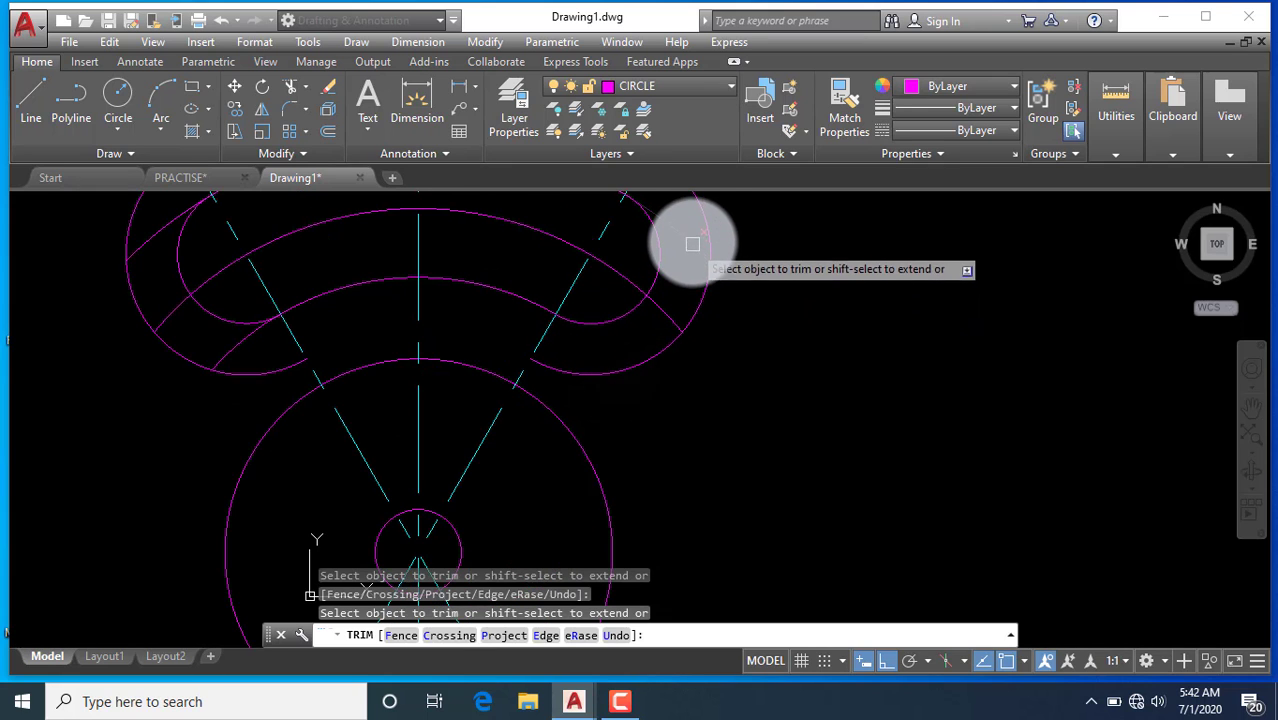
scroll(605, 345, down, 2)
scroll(424, 360, up, 2)
click(425, 360)
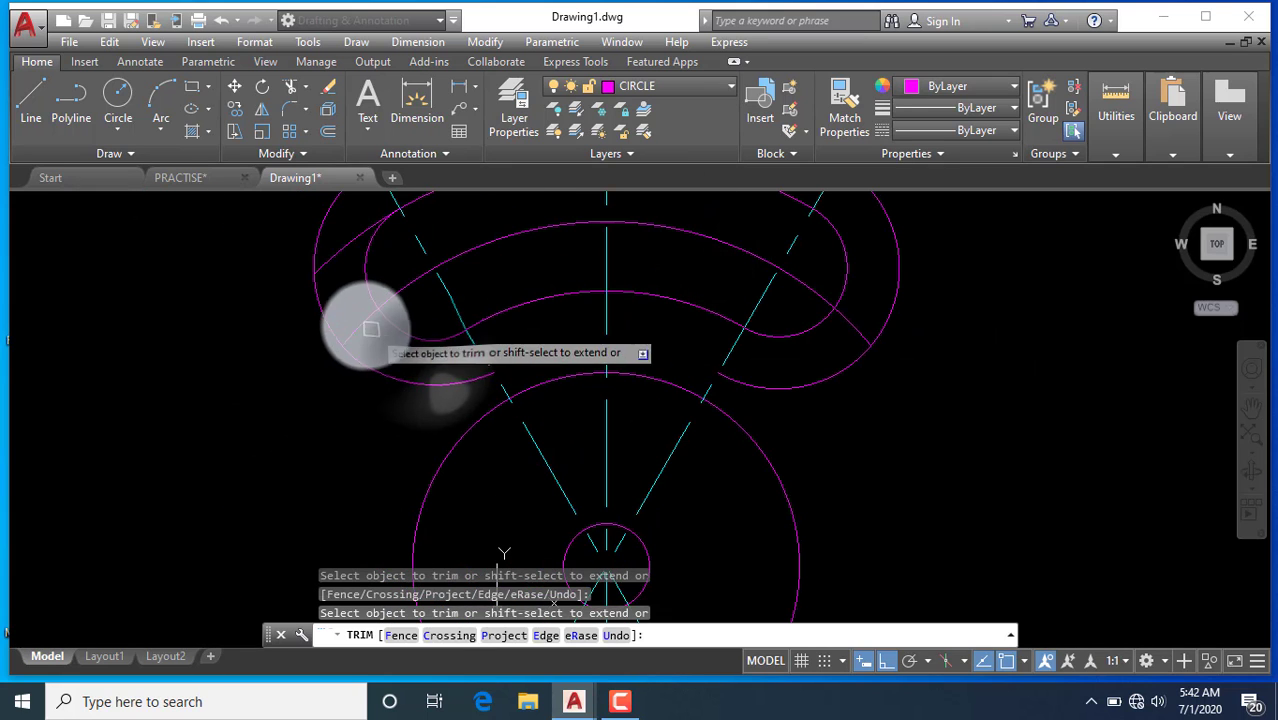
click(343, 250)
key(Escape)
scroll(556, 379, down, 3)
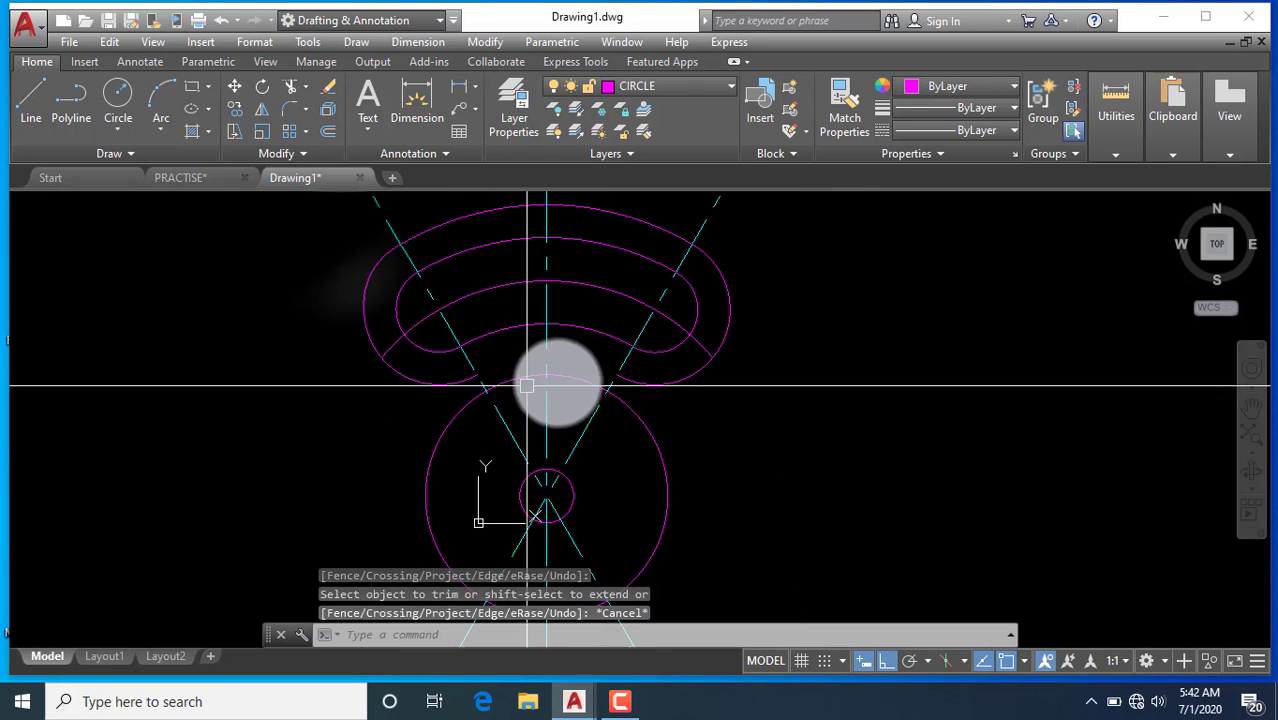
scroll(719, 371, up, 2)
click(699, 354)
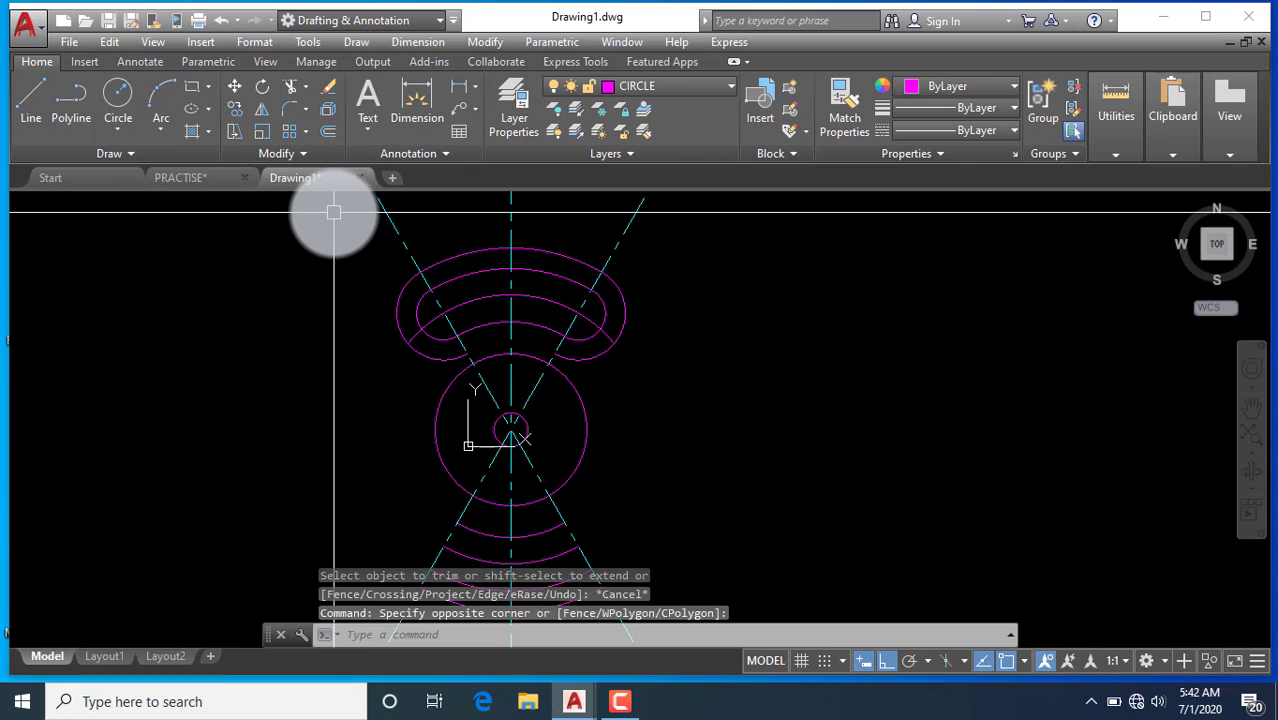
text(i)
key(Return)
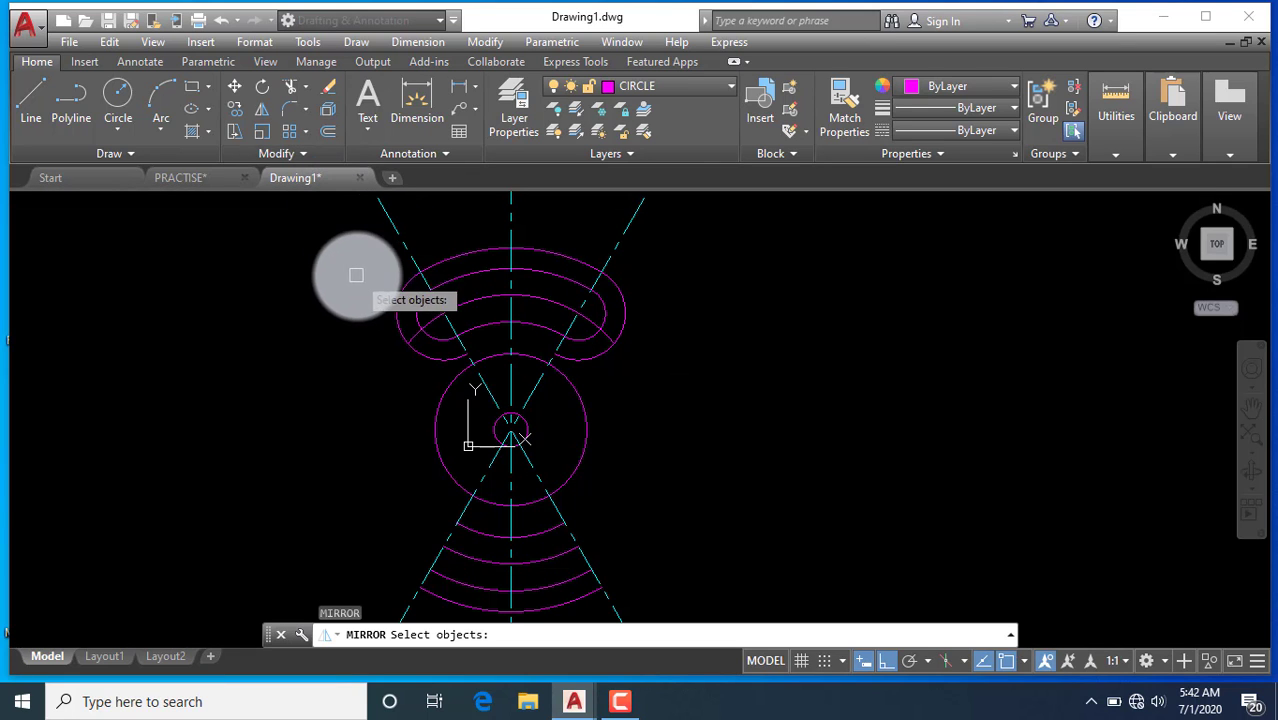
click(322, 249)
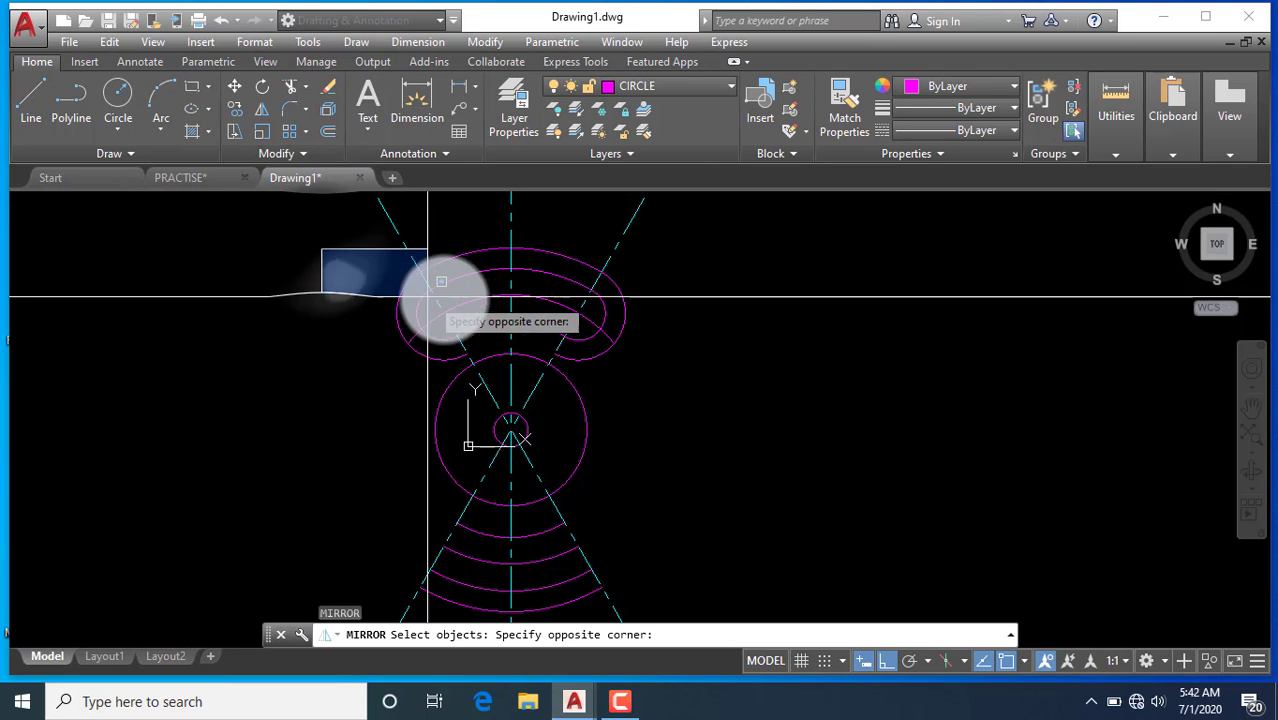
click(640, 361)
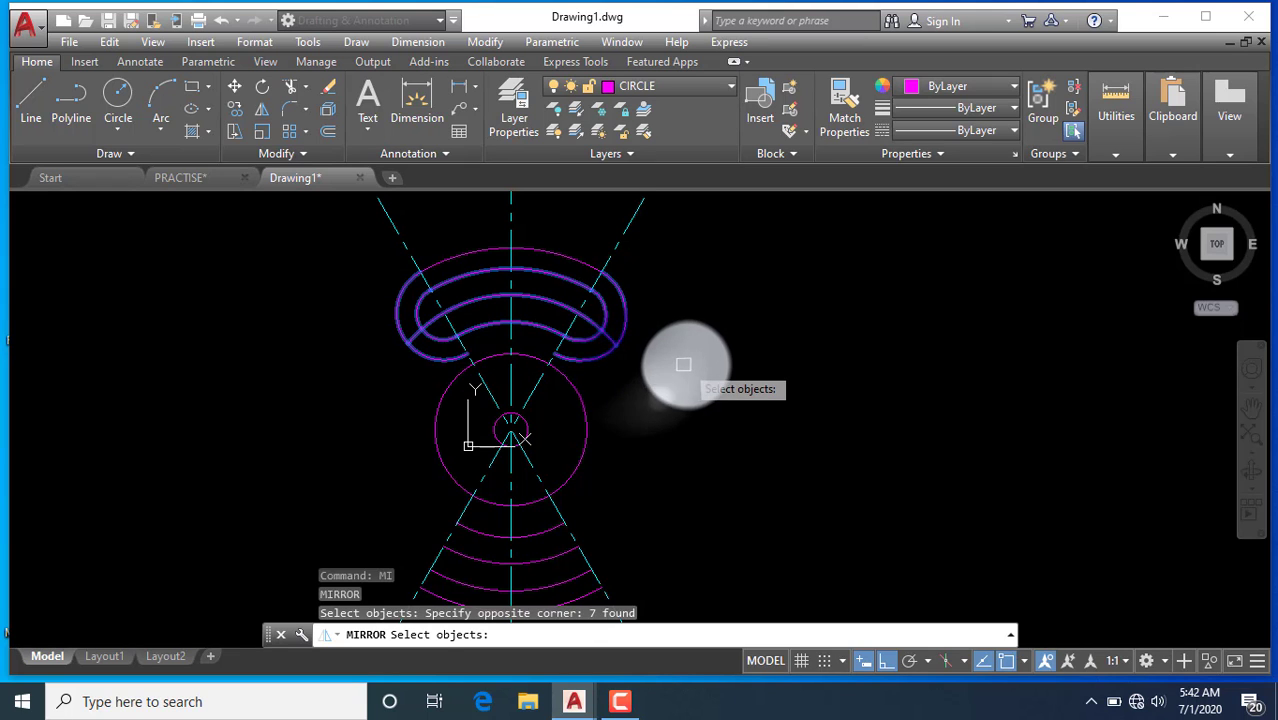
key(Escape)
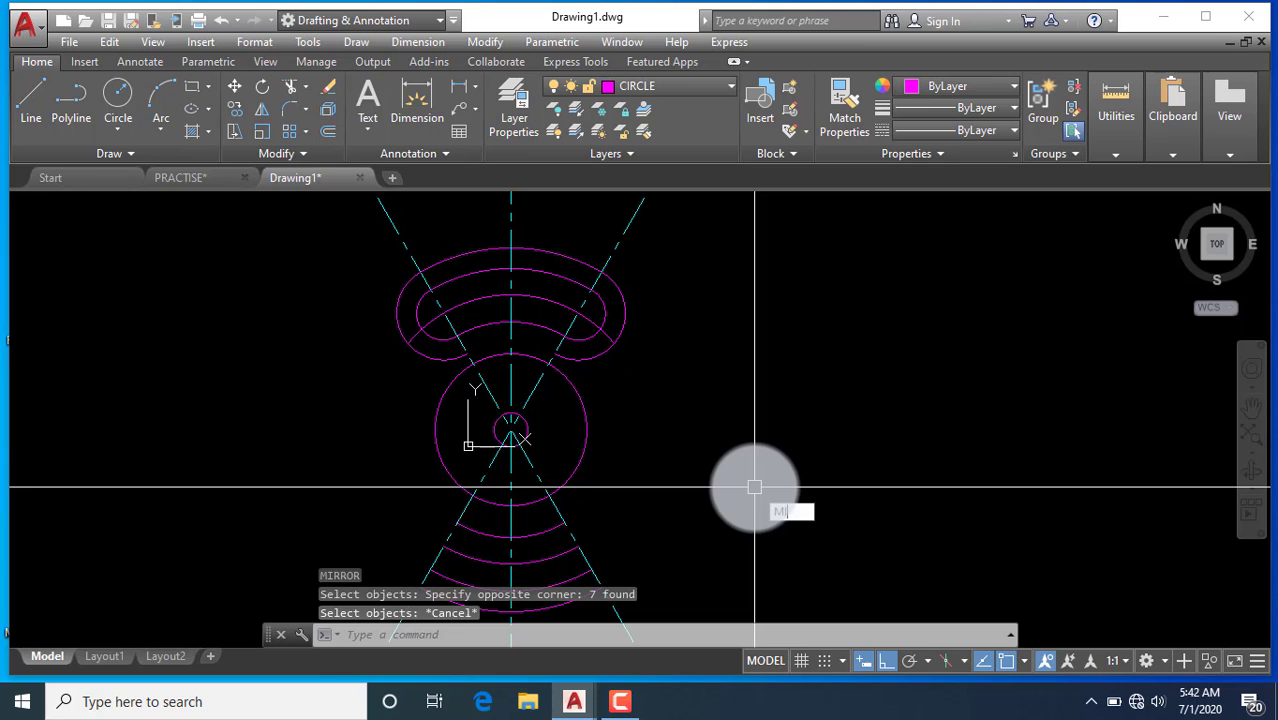
Mirror the complete upper slot, including its outermost arc, about a horizontal line through the circle center, keeping the source objects
text(mi)
key(Return)
click(334, 248)
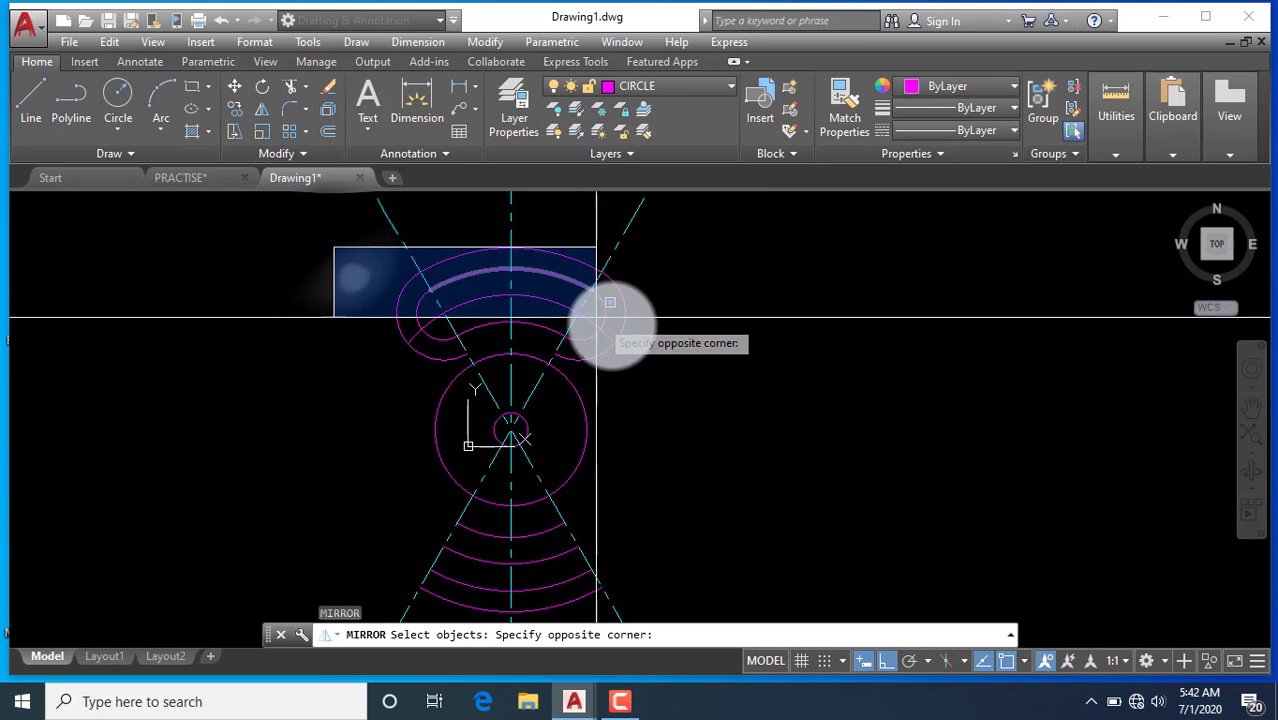
click(671, 374)
key(Return)
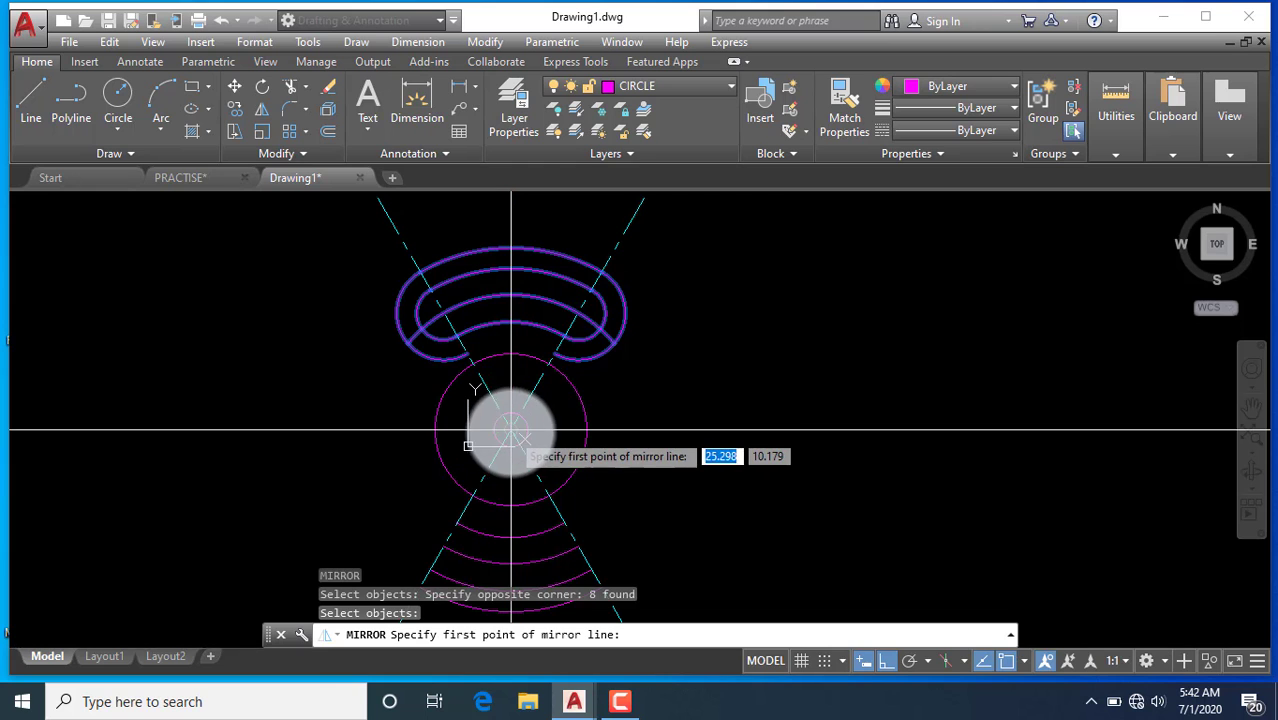
click(511, 431)
scroll(650, 385, down, 5)
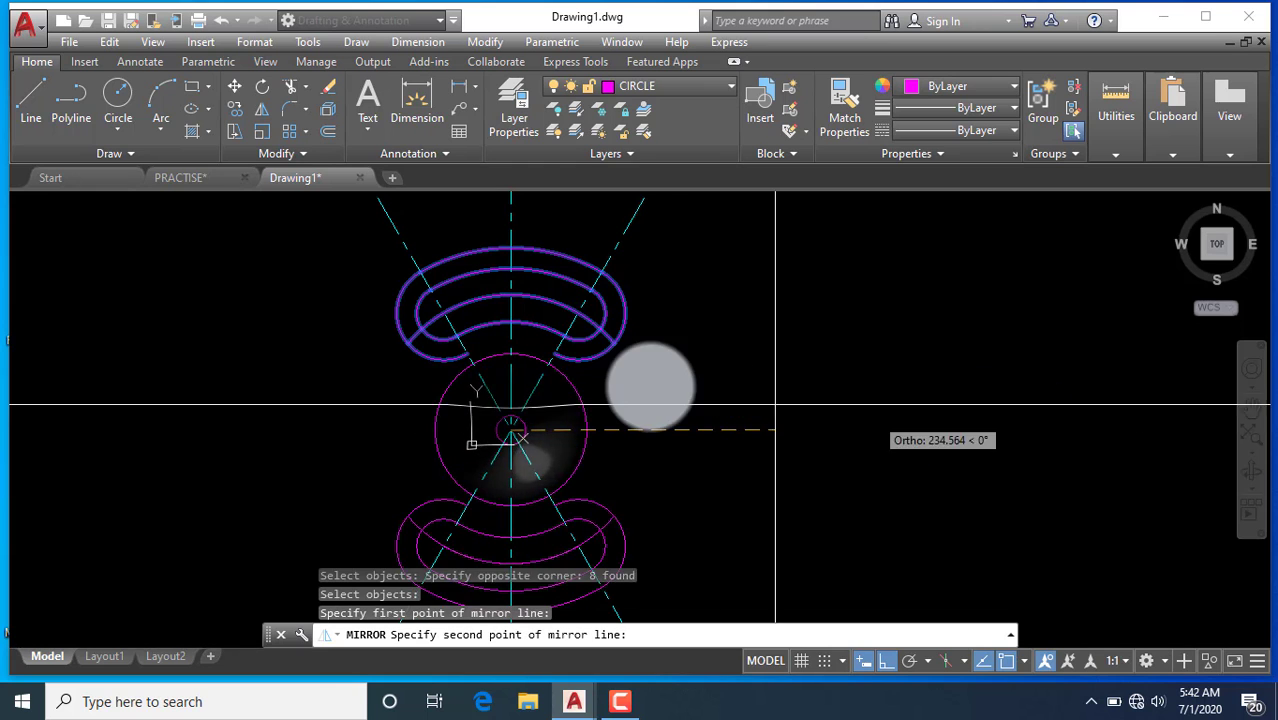
click(845, 381)
click(882, 448)
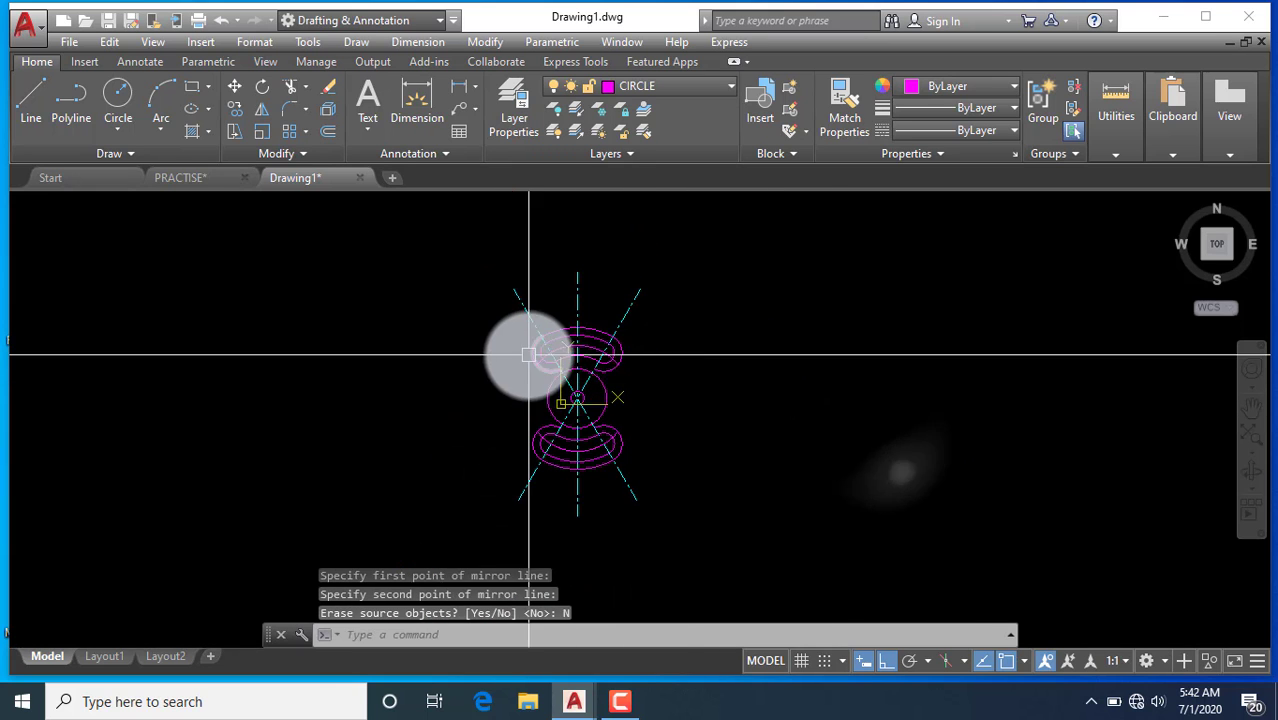
Check the mirrored slots, and in the PRACTISE drawing examine the R10 fillets joining the slot ends to the R45 circle
scroll(337, 331, up, 4)
scroll(530, 372, down, 2)
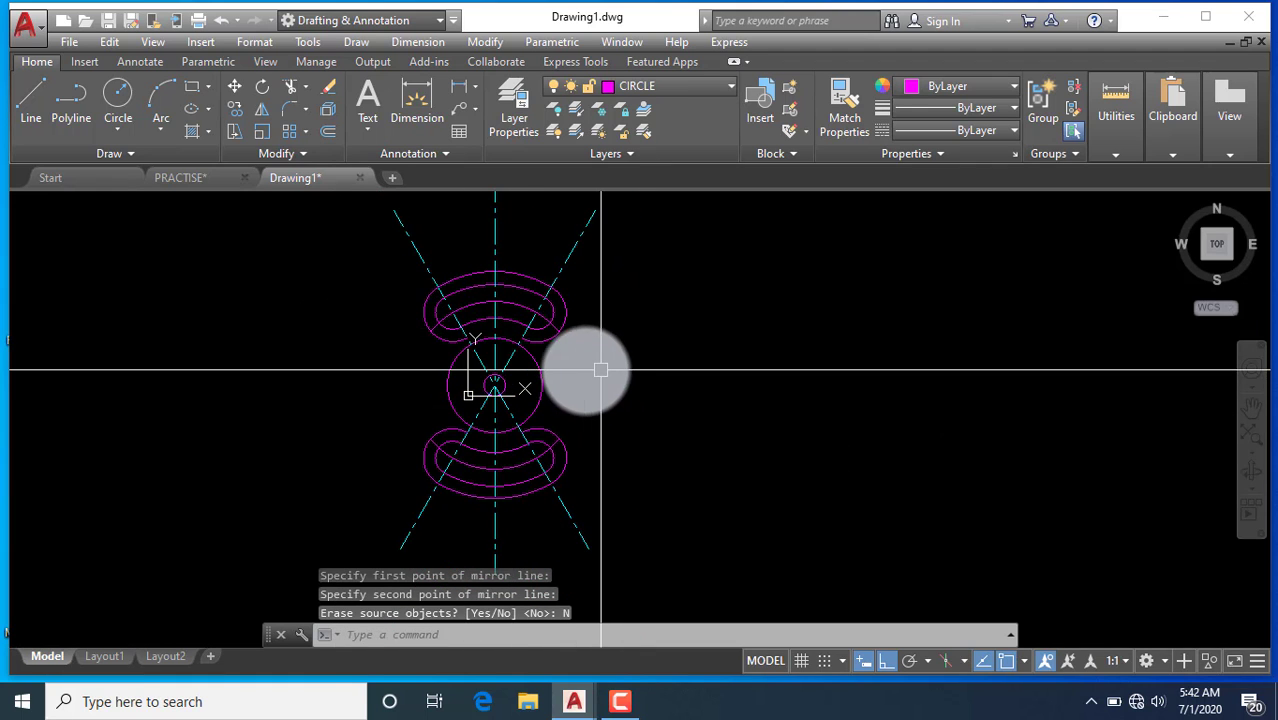
scroll(531, 350, up, 2)
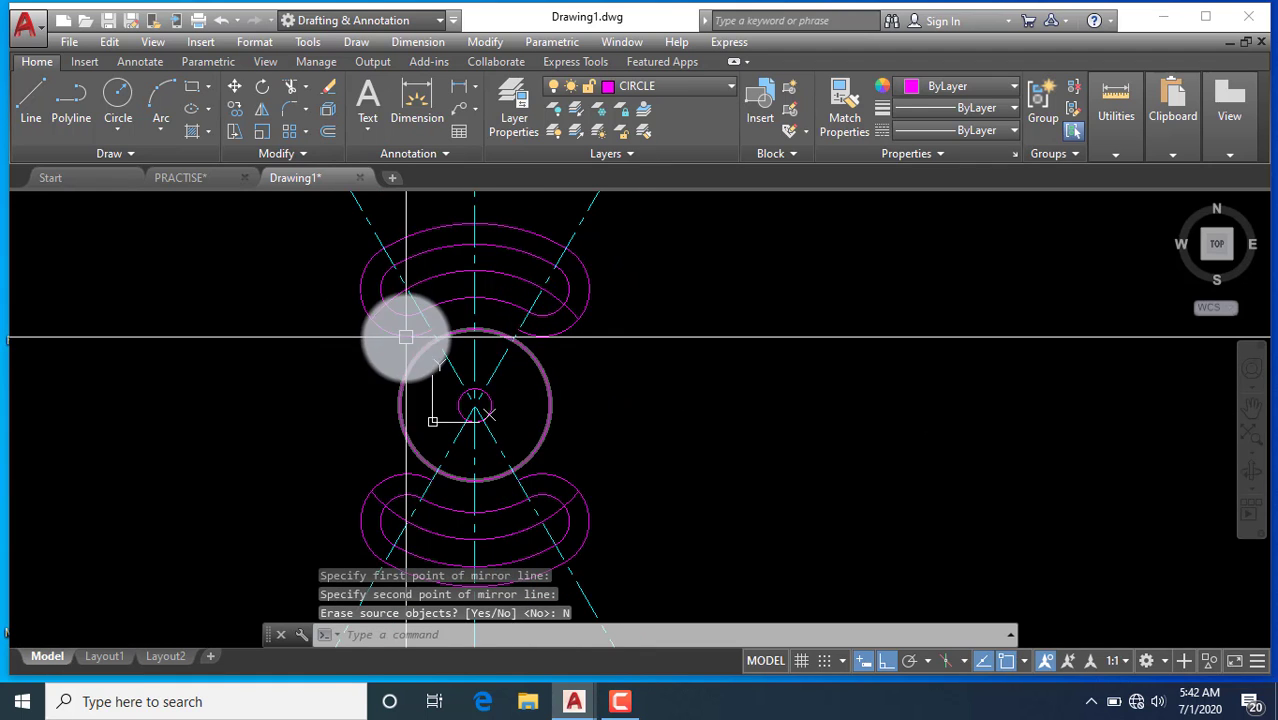
click(189, 177)
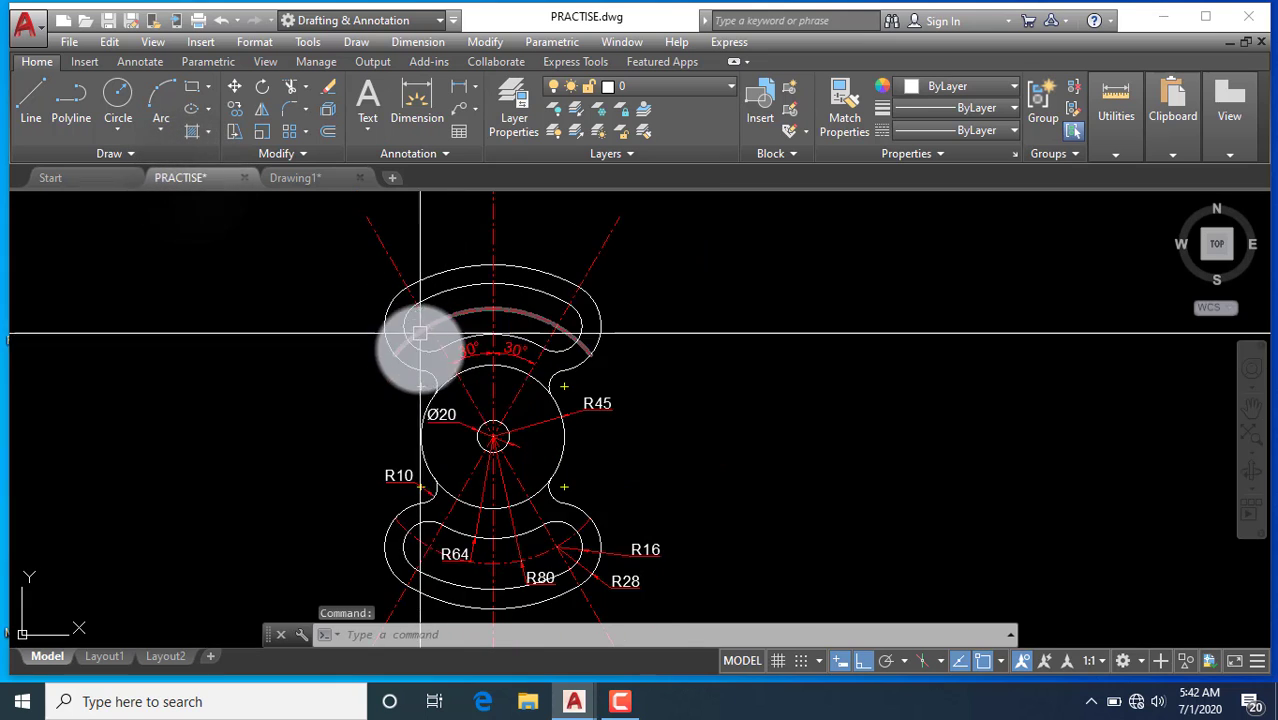
scroll(414, 399, up, 2)
scroll(414, 342, down, 2)
scroll(414, 485, up, 2)
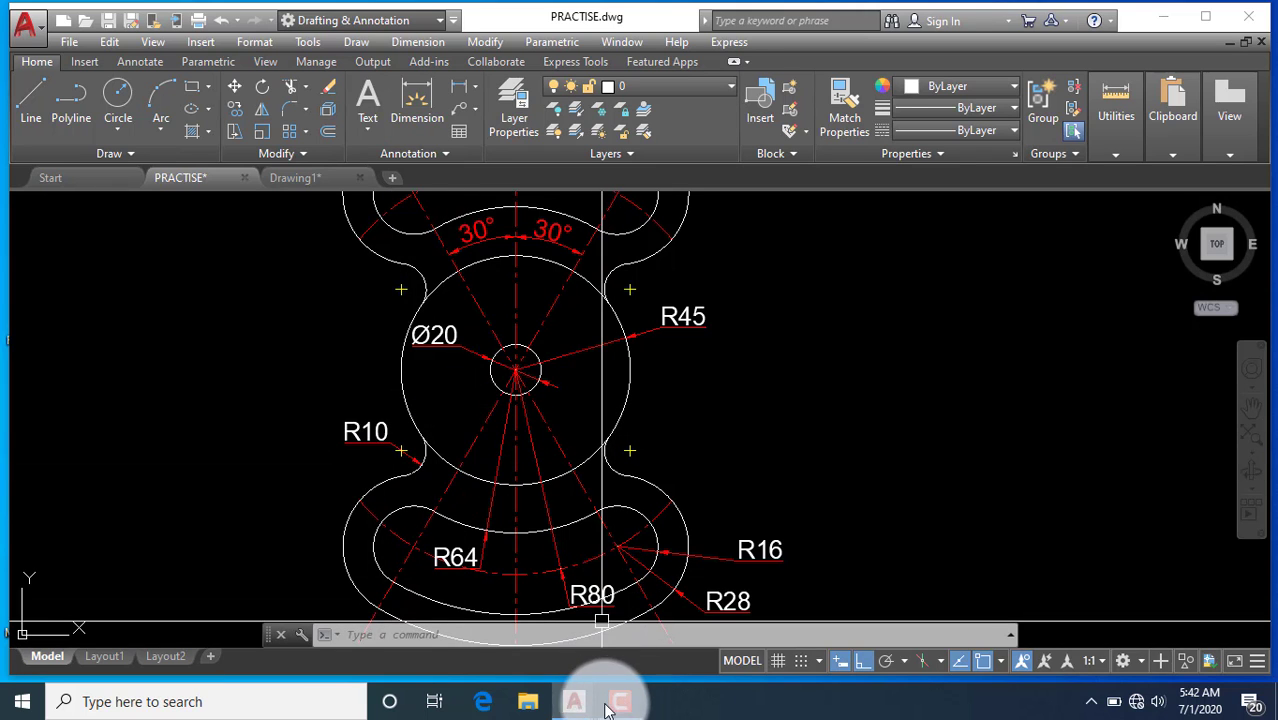
Back in Drawing1, fillet the upper slot's outer left end to the large central circle with radius 10
click(298, 180)
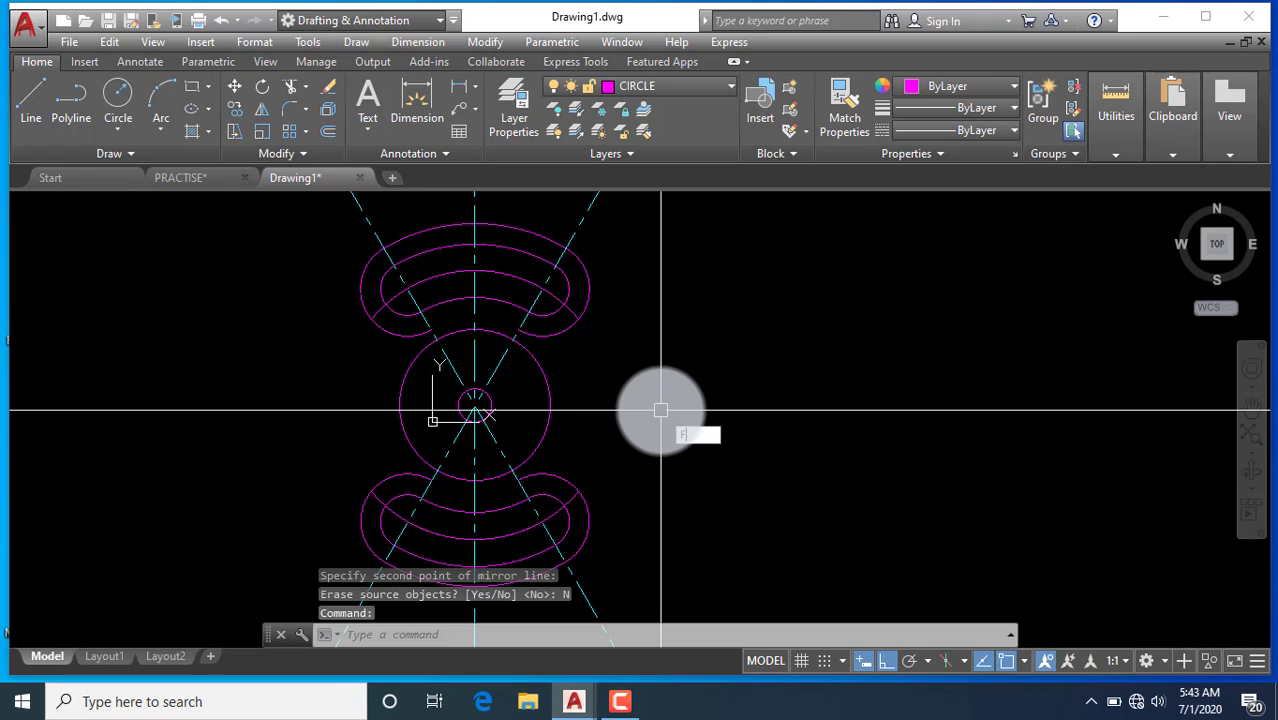
key(Return)
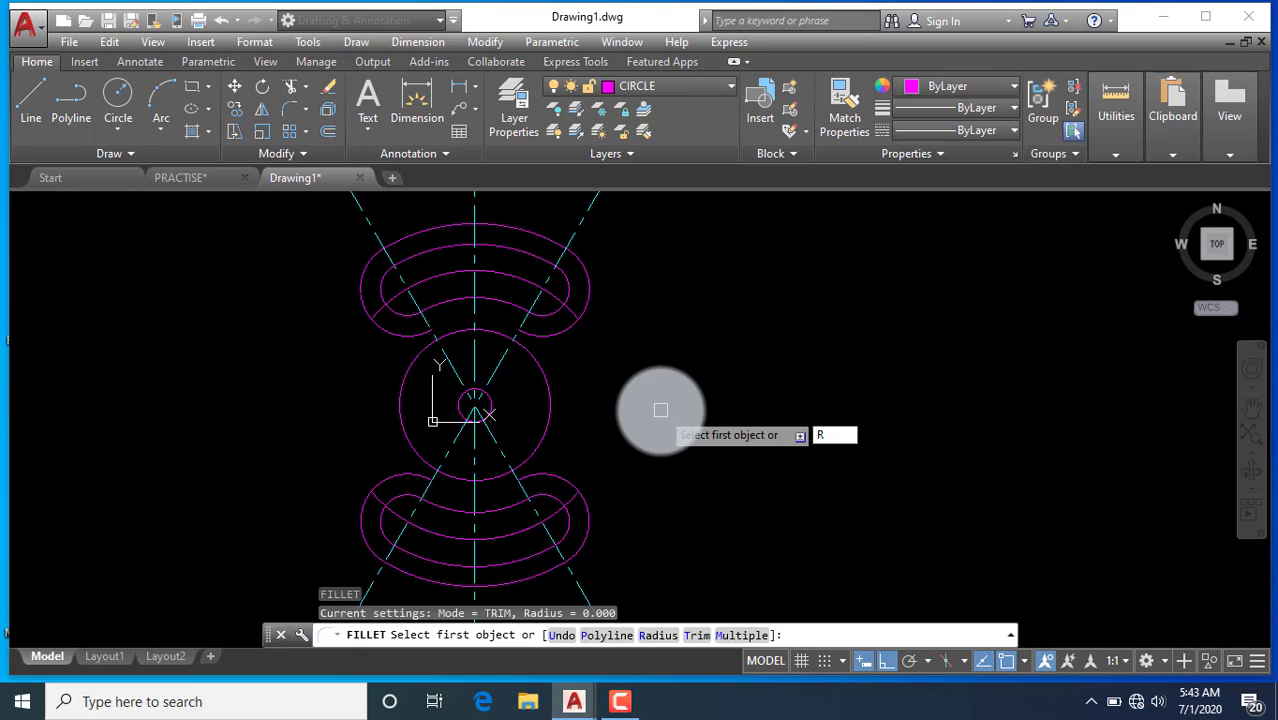
text(R)
key(Return)
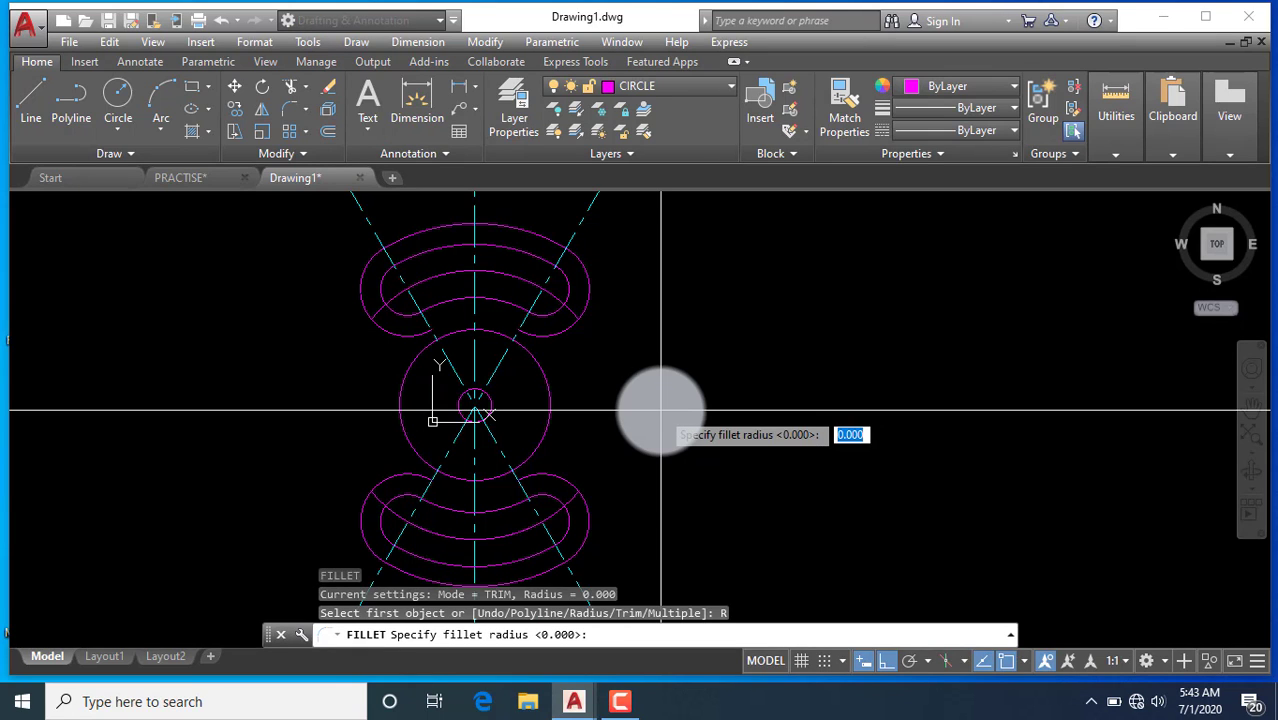
key(Return)
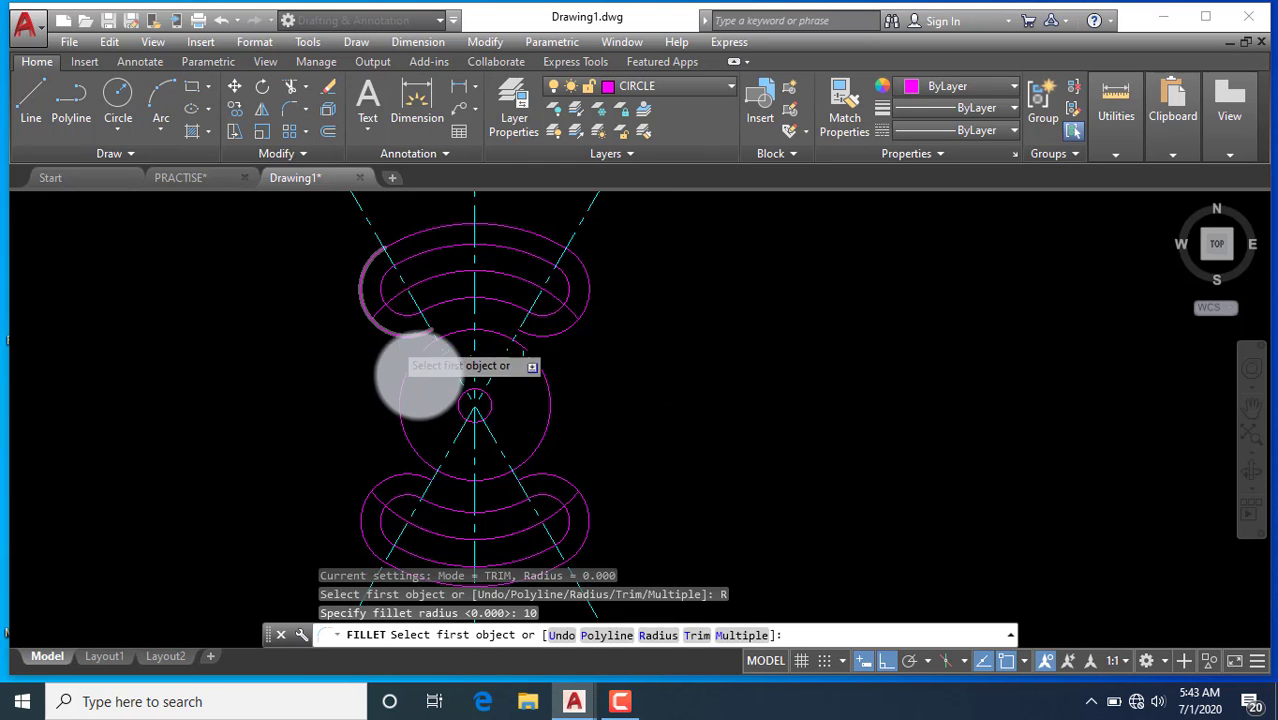
scroll(400, 355, up, 4)
click(457, 325)
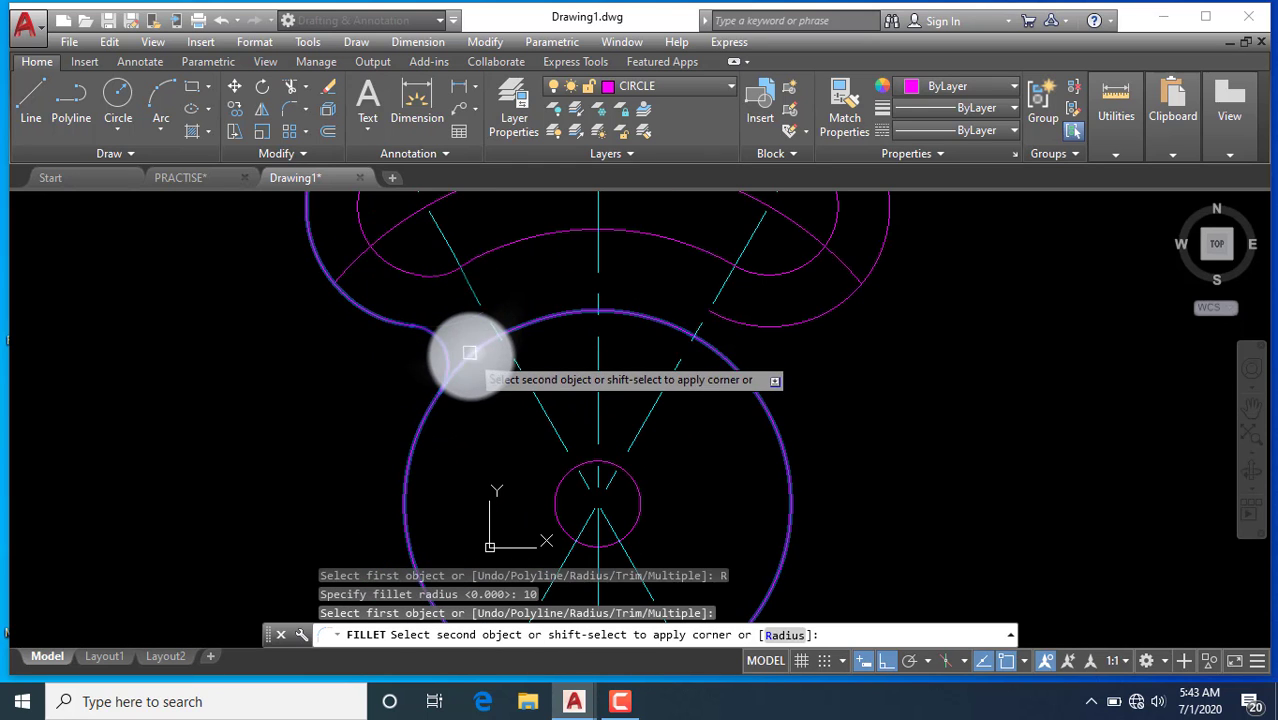
click(467, 356)
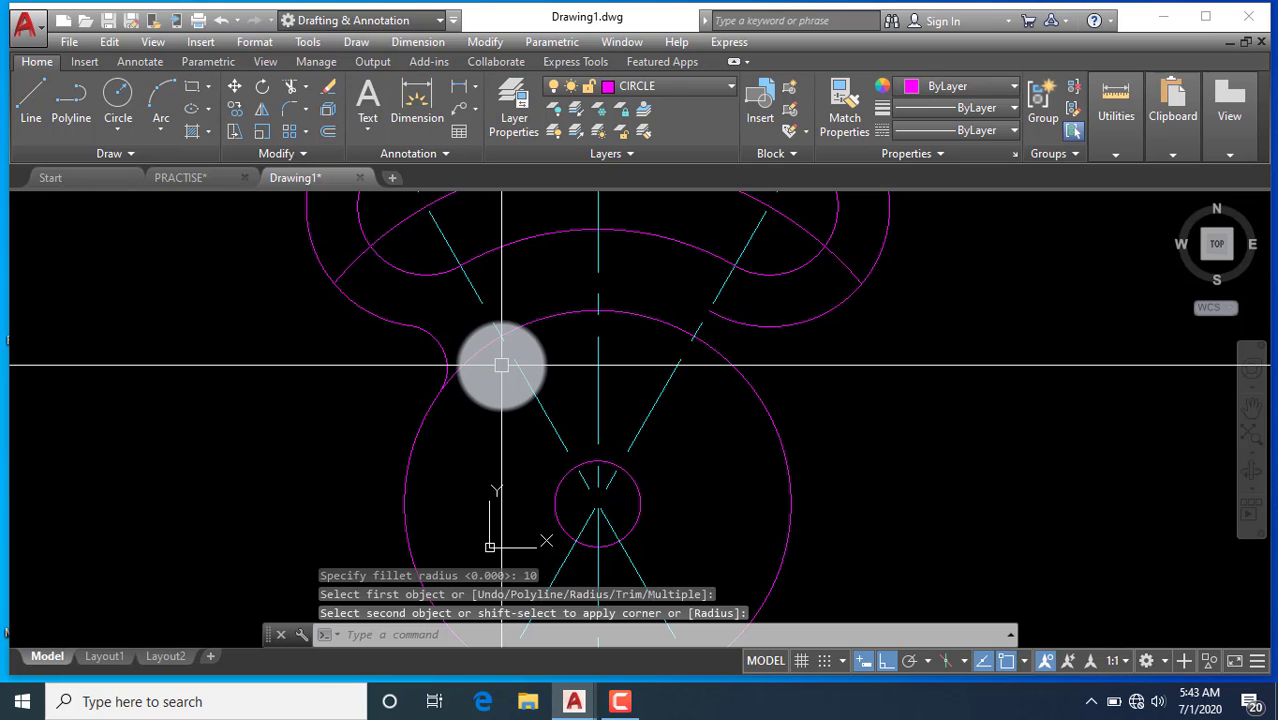
Fillet the upper slot's outer right end to the large central circle with the same radius of 10
key(Return)
click(745, 322)
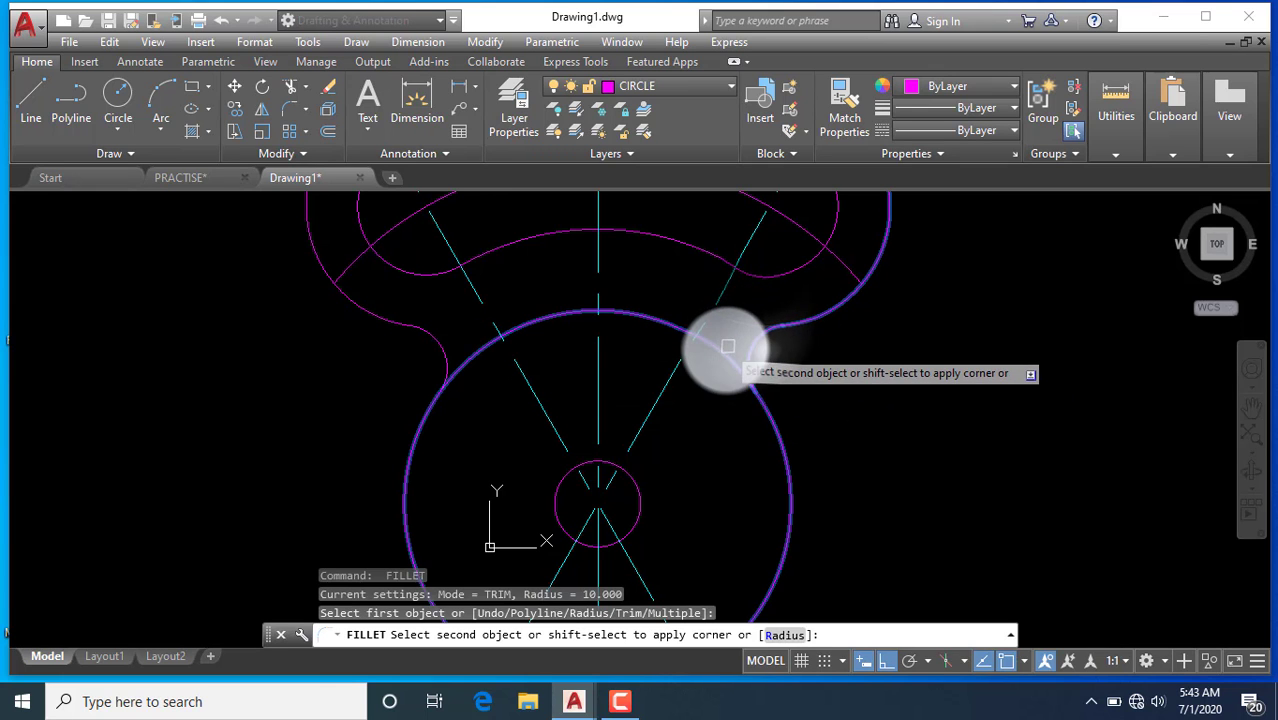
click(727, 346)
scroll(727, 350, down, 5)
Fillet both outer ends of the lower slot to the large central circle, keeping the radius of 10
key(Return)
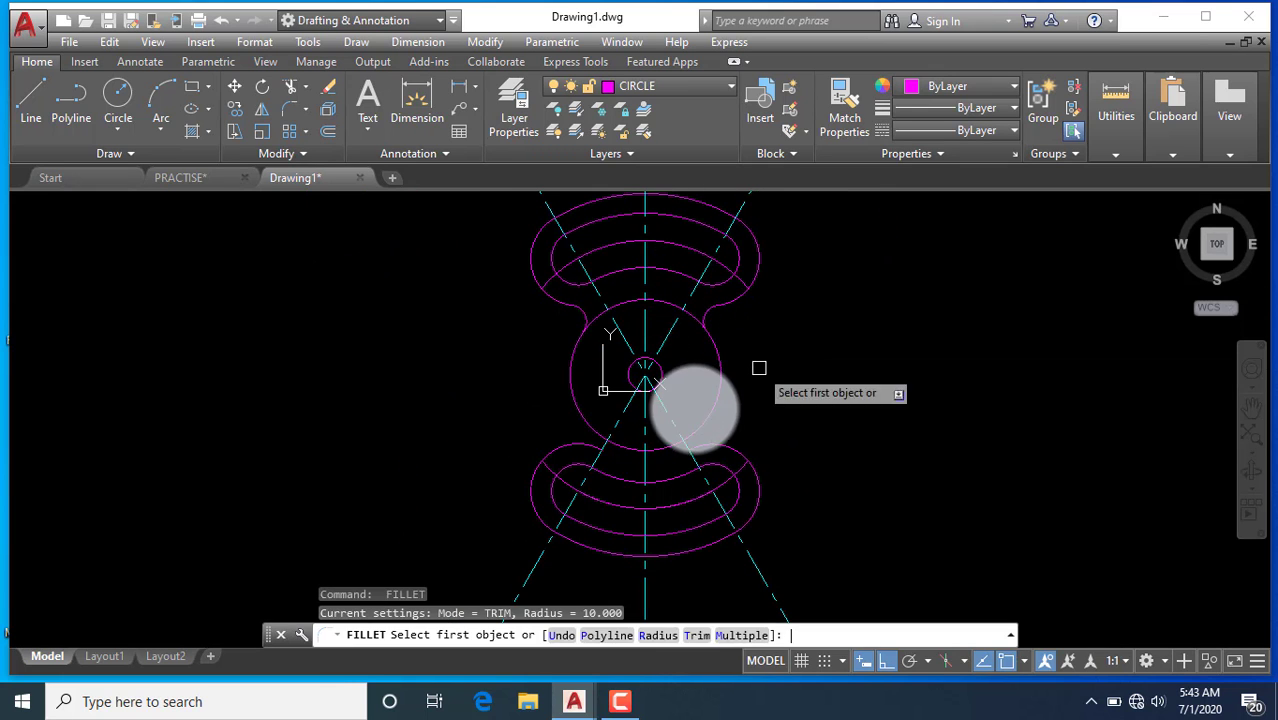
scroll(673, 440, up, 2)
click(700, 446)
scroll(585, 414, down, 3)
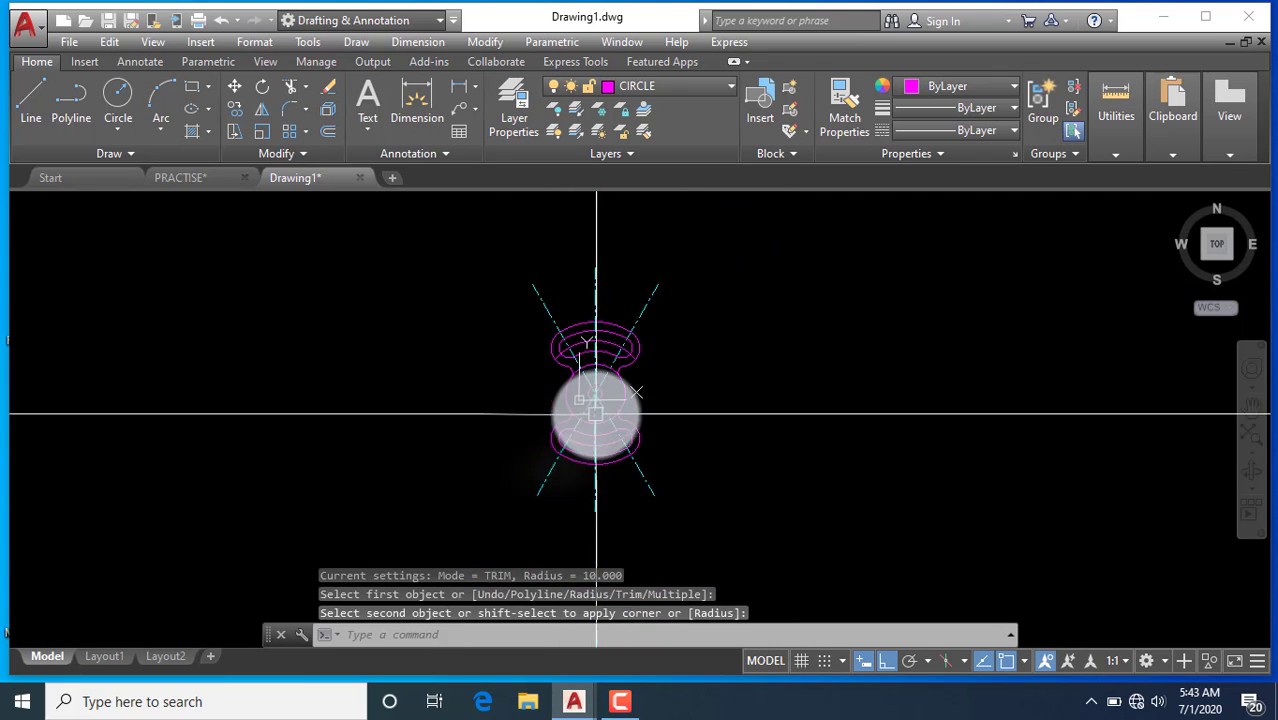
Check the filleted outline and examine the dimensions shown on the part in the PRACTISE drawing
scroll(593, 358, up, 2)
scroll(552, 343, down, 2)
scroll(552, 343, up, 2)
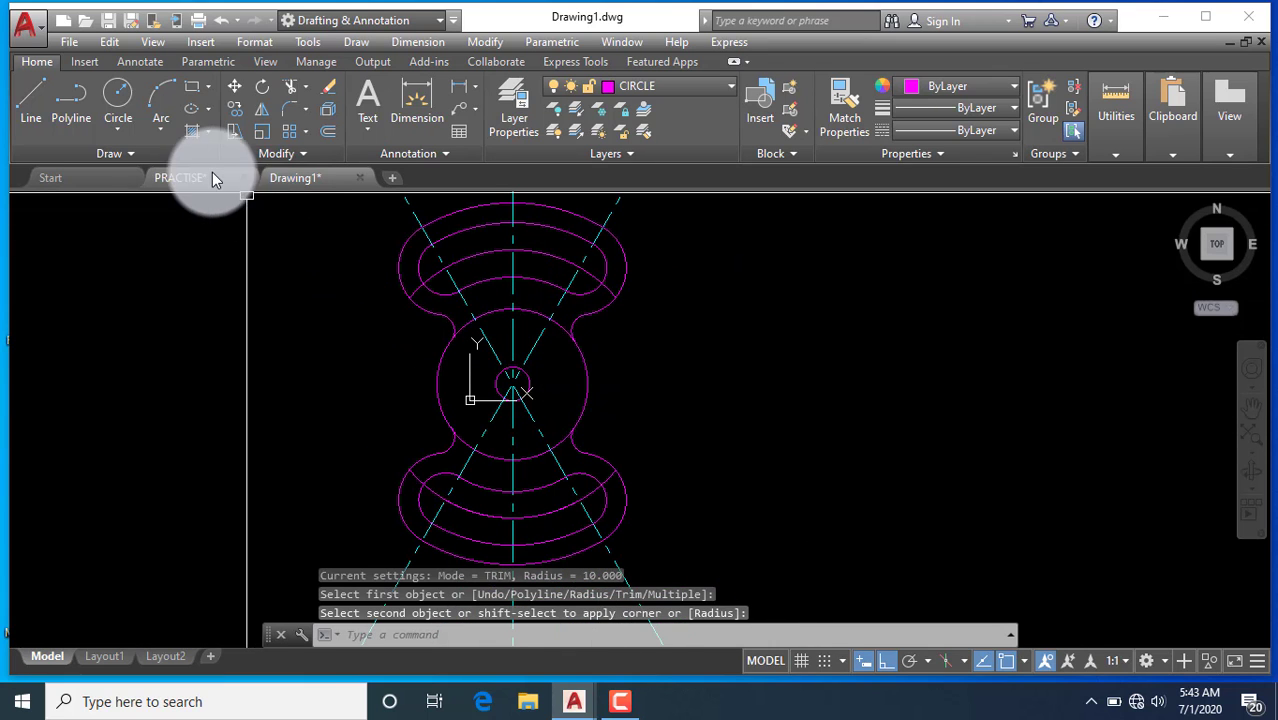
scroll(555, 340, down, 2)
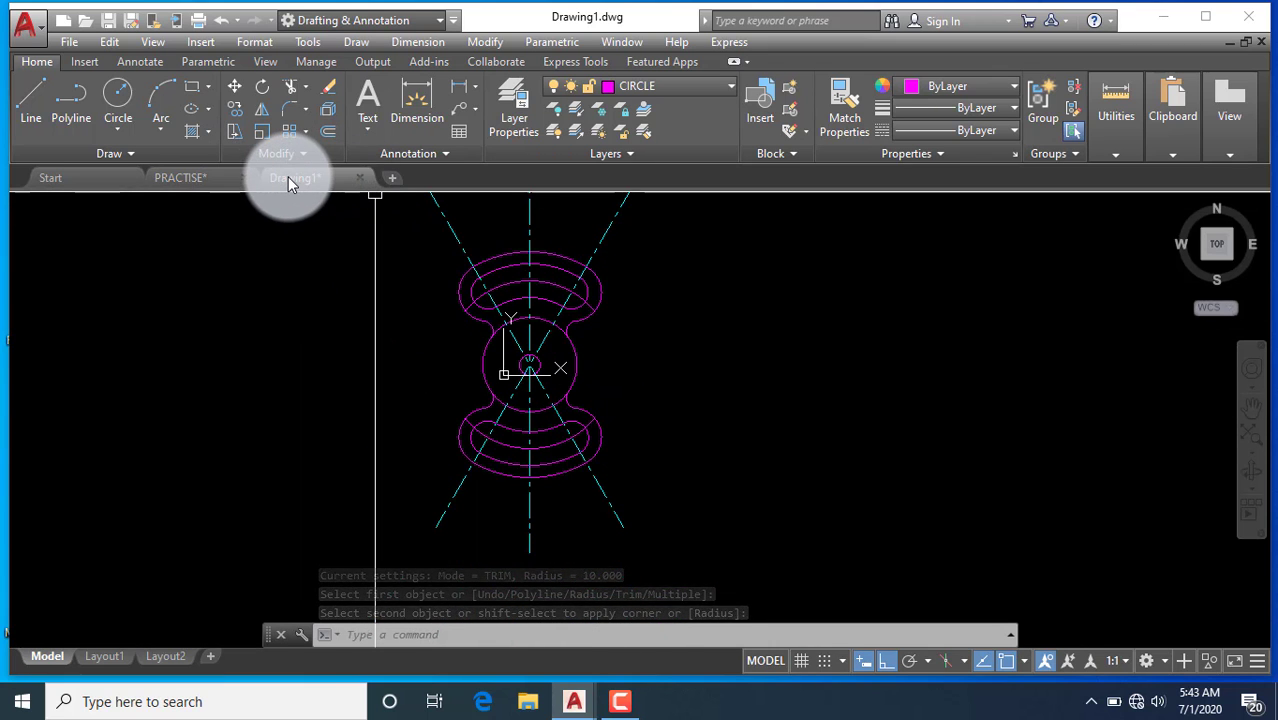
click(192, 177)
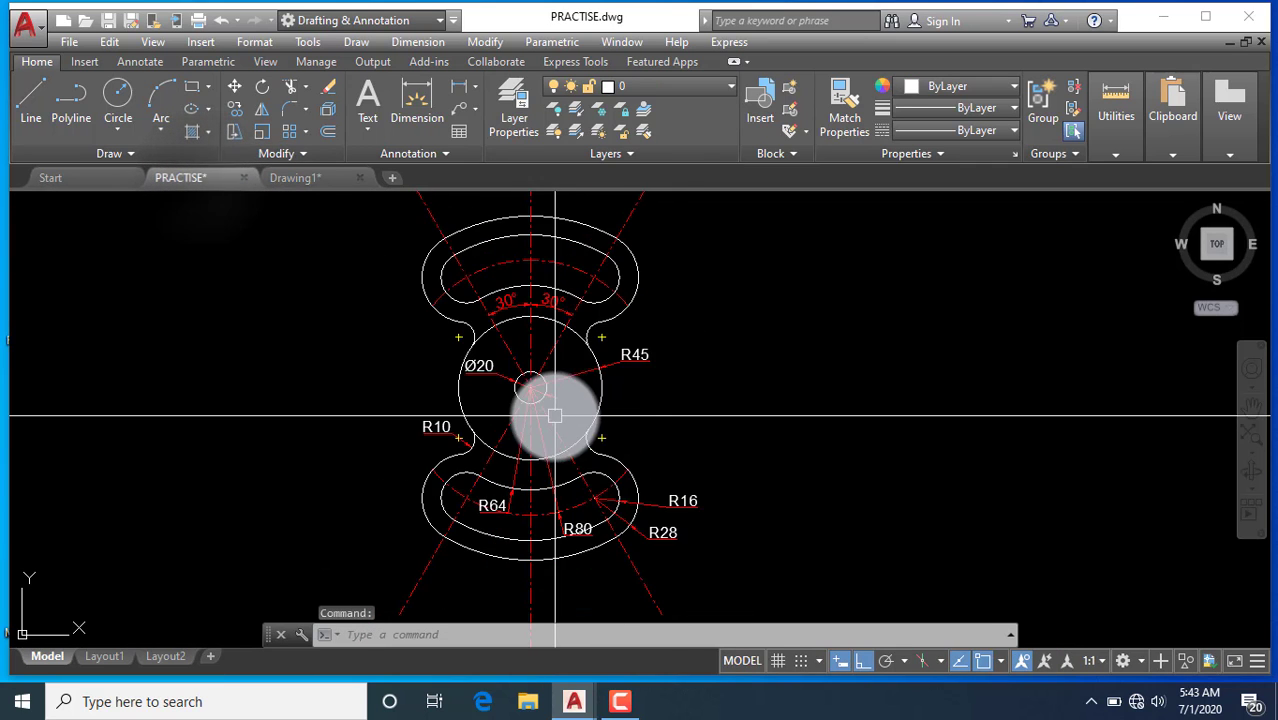
scroll(673, 419, up, 2)
scroll(400, 428, down, 2)
scroll(411, 438, up, 2)
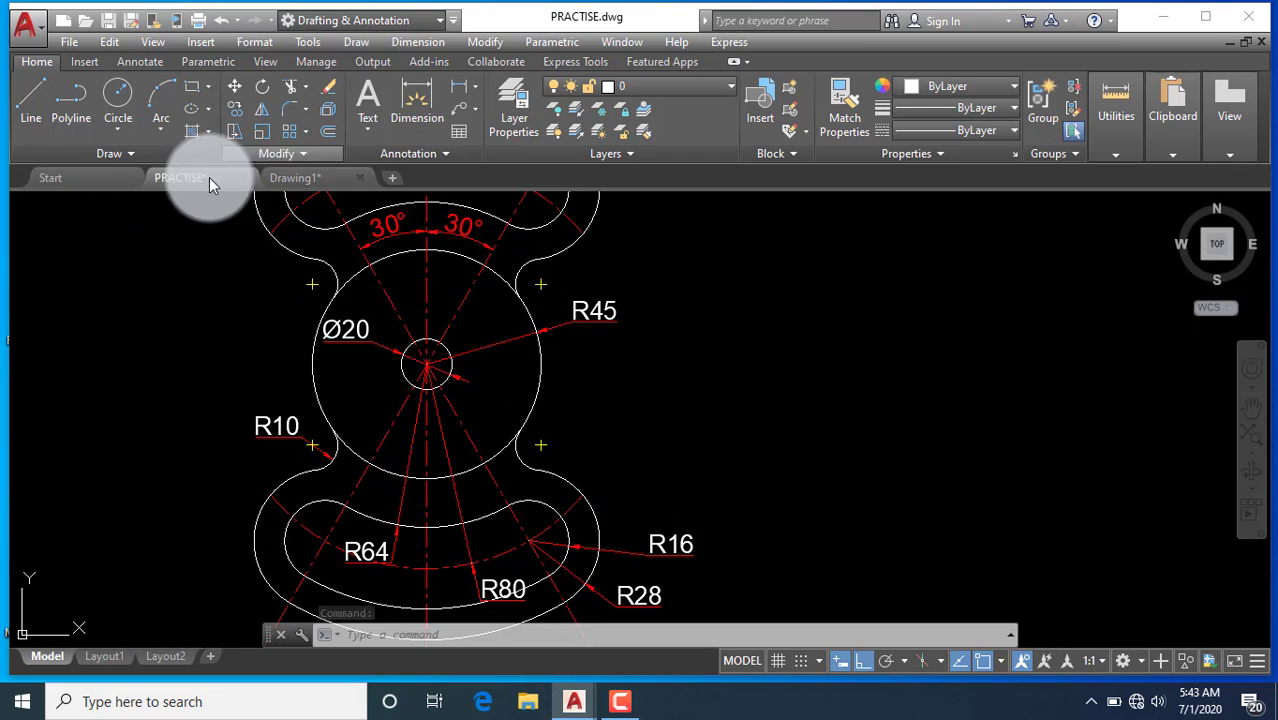
scroll(428, 350, down, 2)
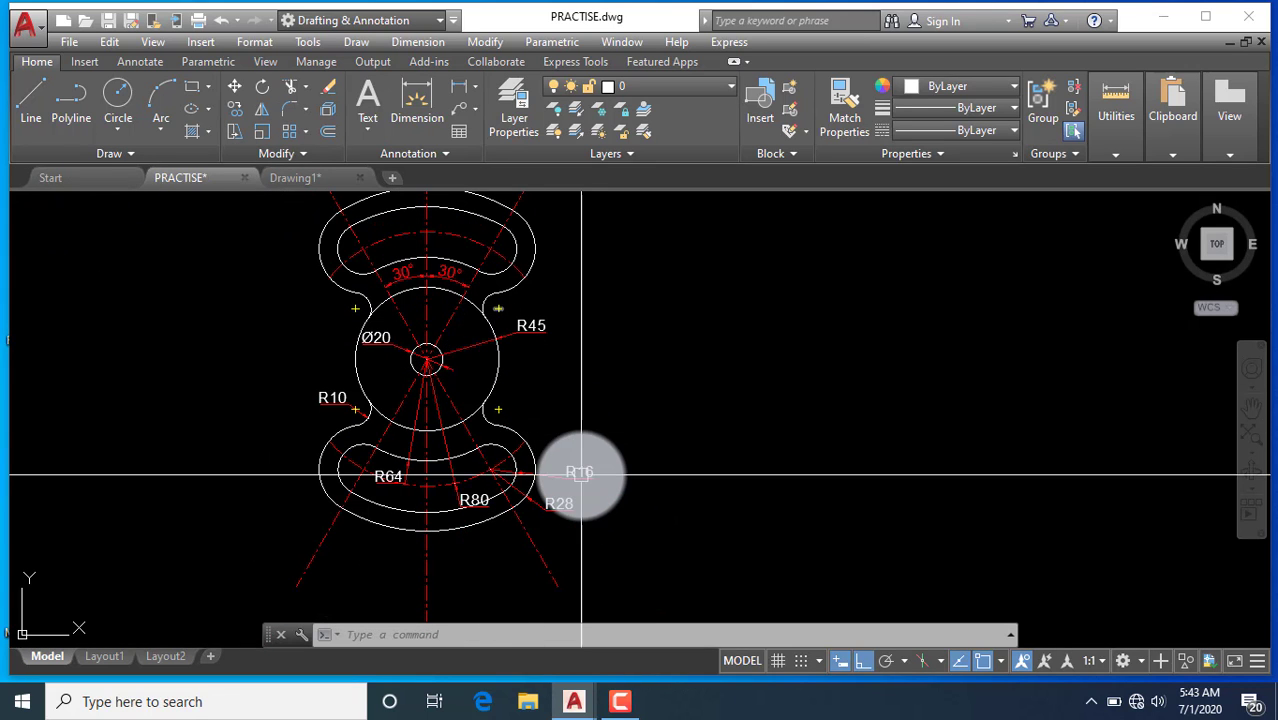
Return to Drawing1 and make DIMENTION LINE the current layer
click(296, 177)
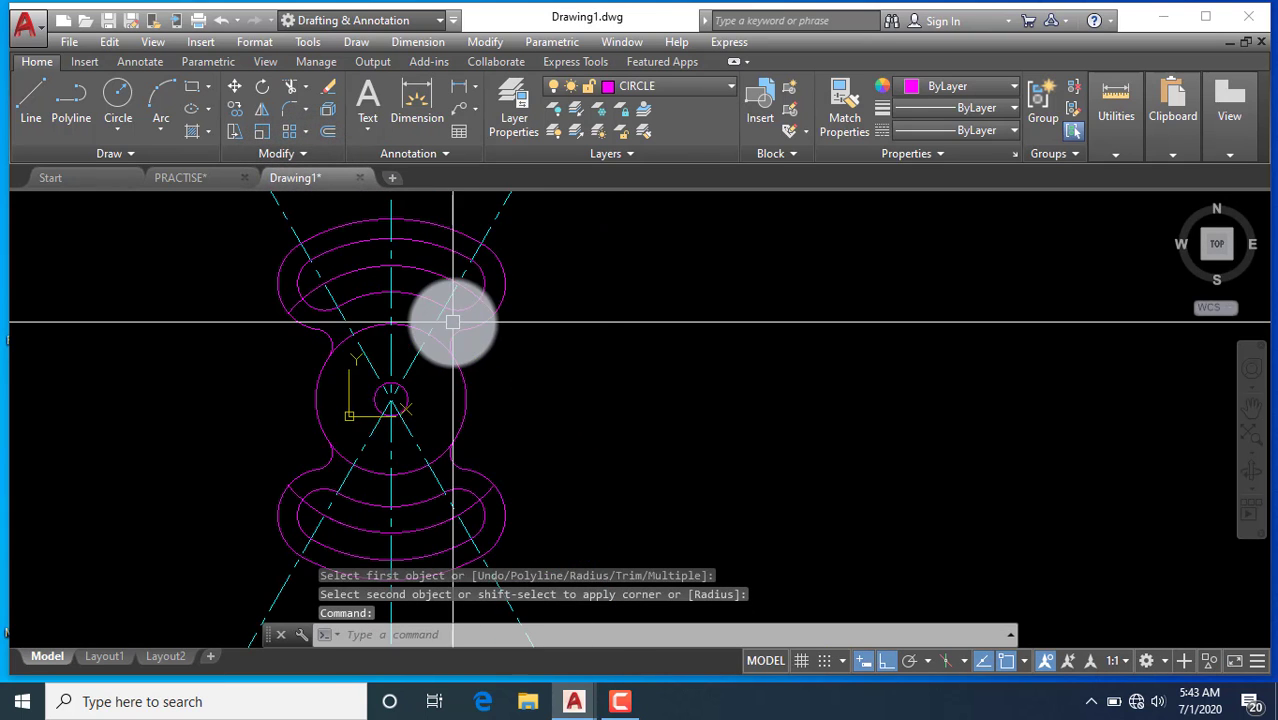
scroll(560, 320, down, 2)
click(703, 86)
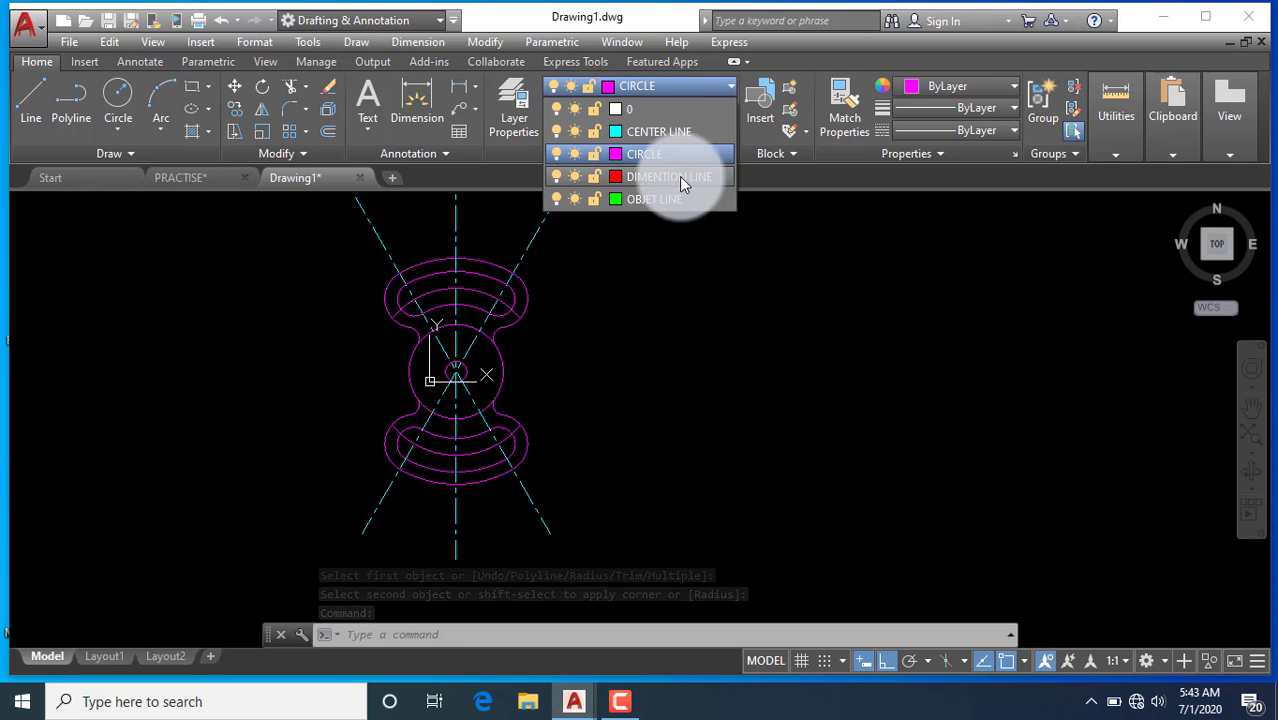
click(697, 176)
Add a diameter dimension to the small center circle, placing its text on the upper right
scroll(600, 300, up, 2)
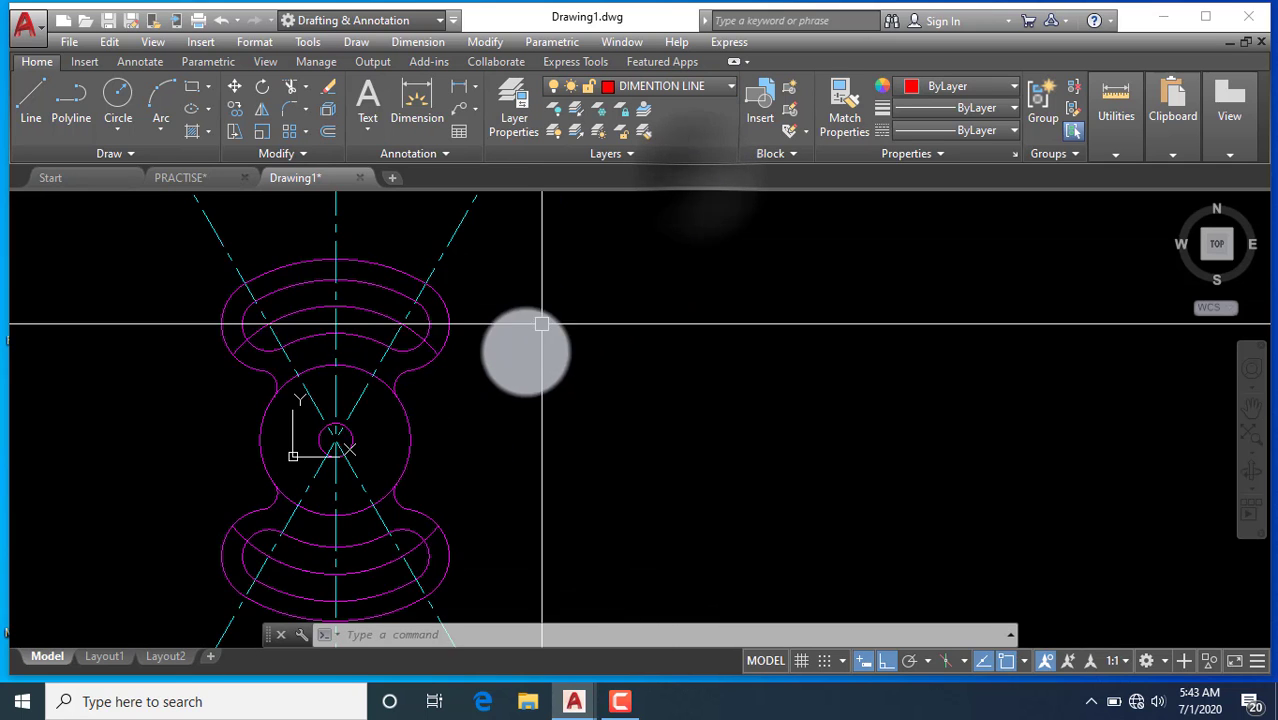
scroll(568, 388, down, 2)
scroll(580, 365, up, 2)
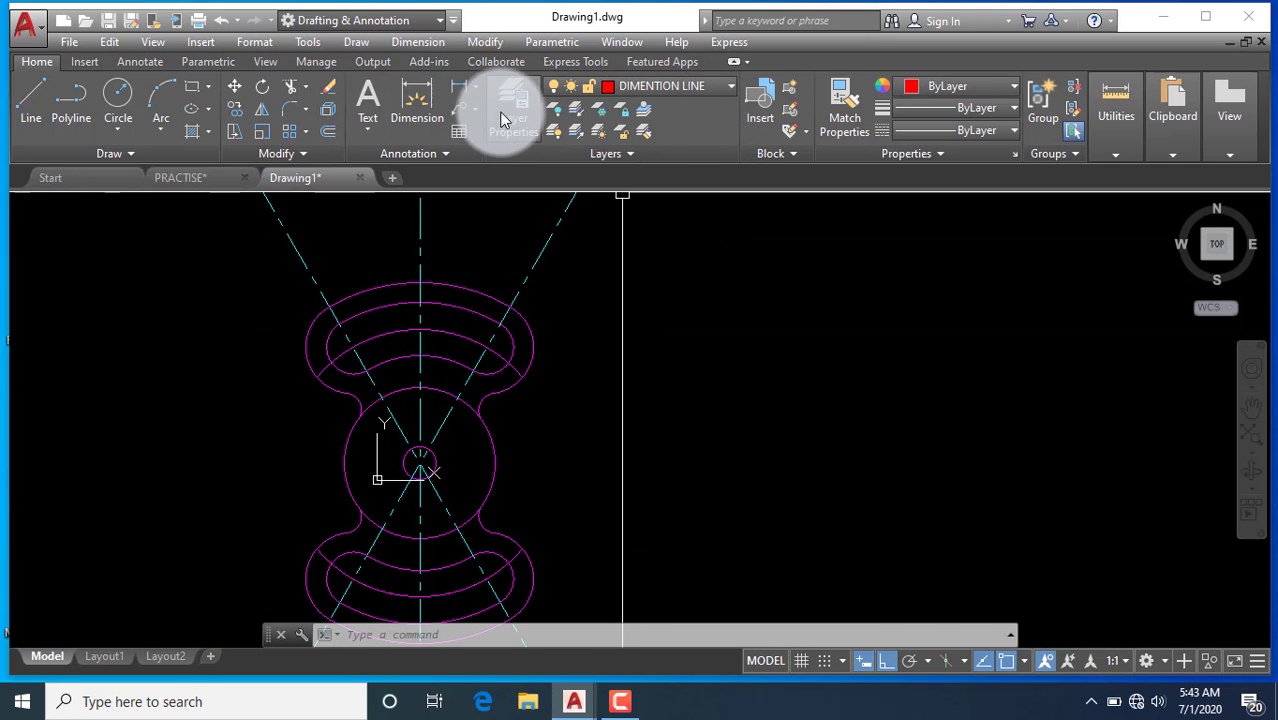
click(476, 88)
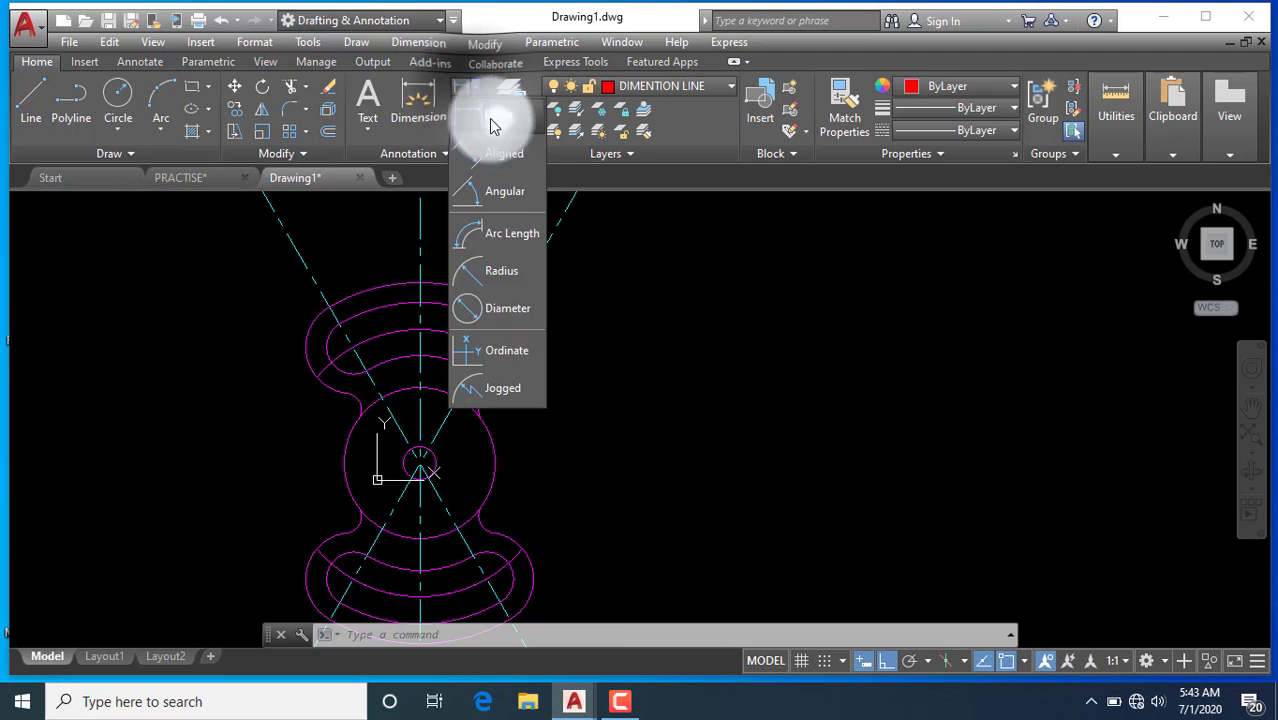
click(505, 308)
scroll(634, 314, down, 4)
scroll(533, 405, up, 6)
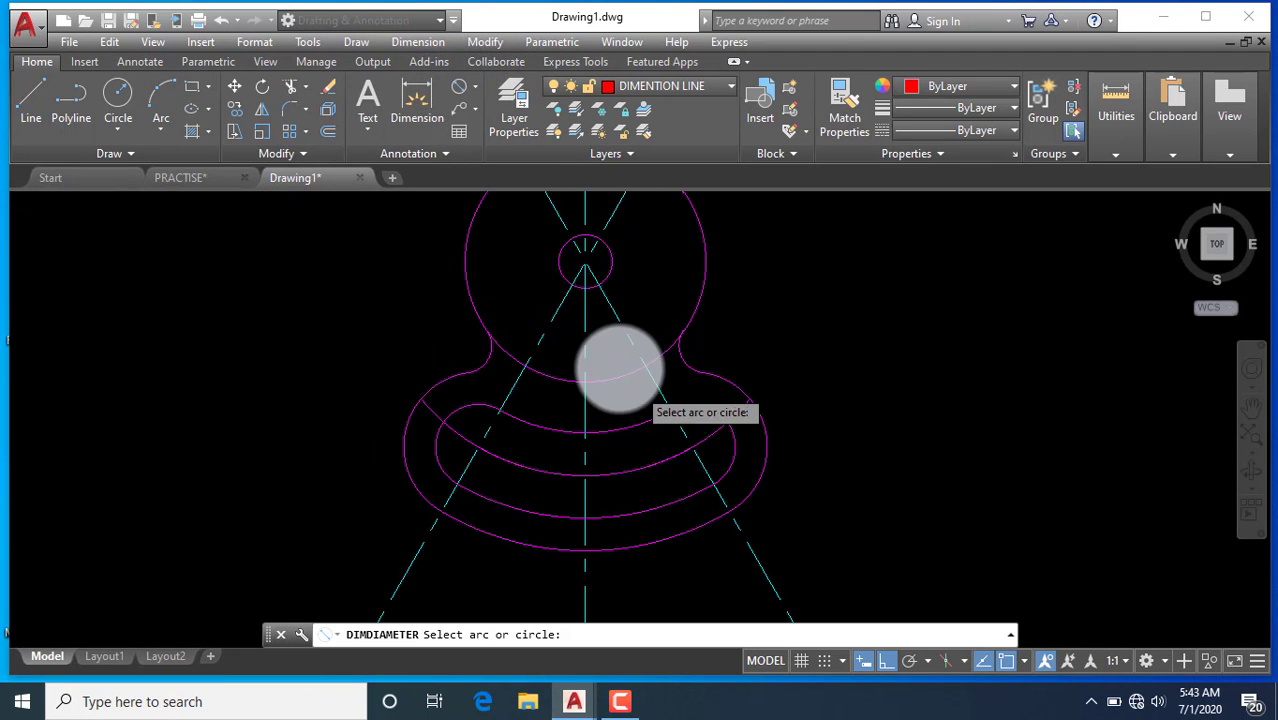
scroll(638, 368, down, 3)
scroll(635, 296, up, 5)
click(598, 340)
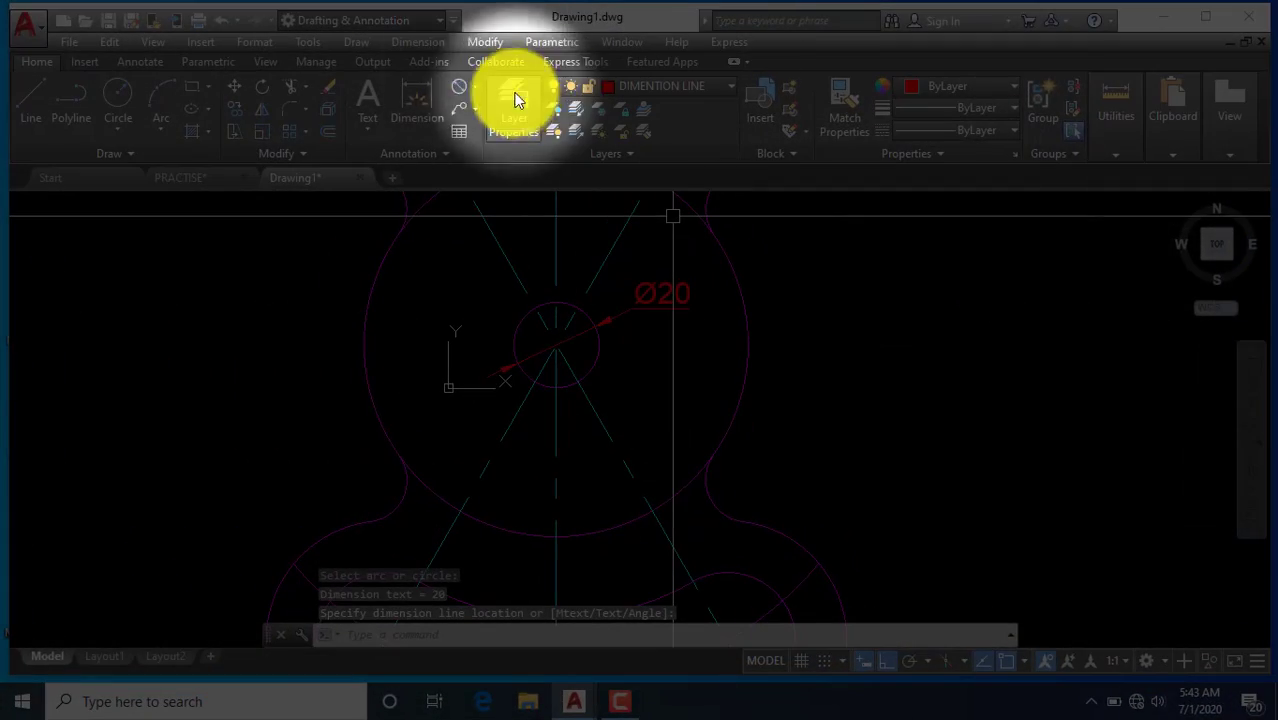
Add a radius dimension to the large central circle, with its text outside the circle on the right
click(476, 88)
click(505, 284)
scroll(560, 375, down, 3)
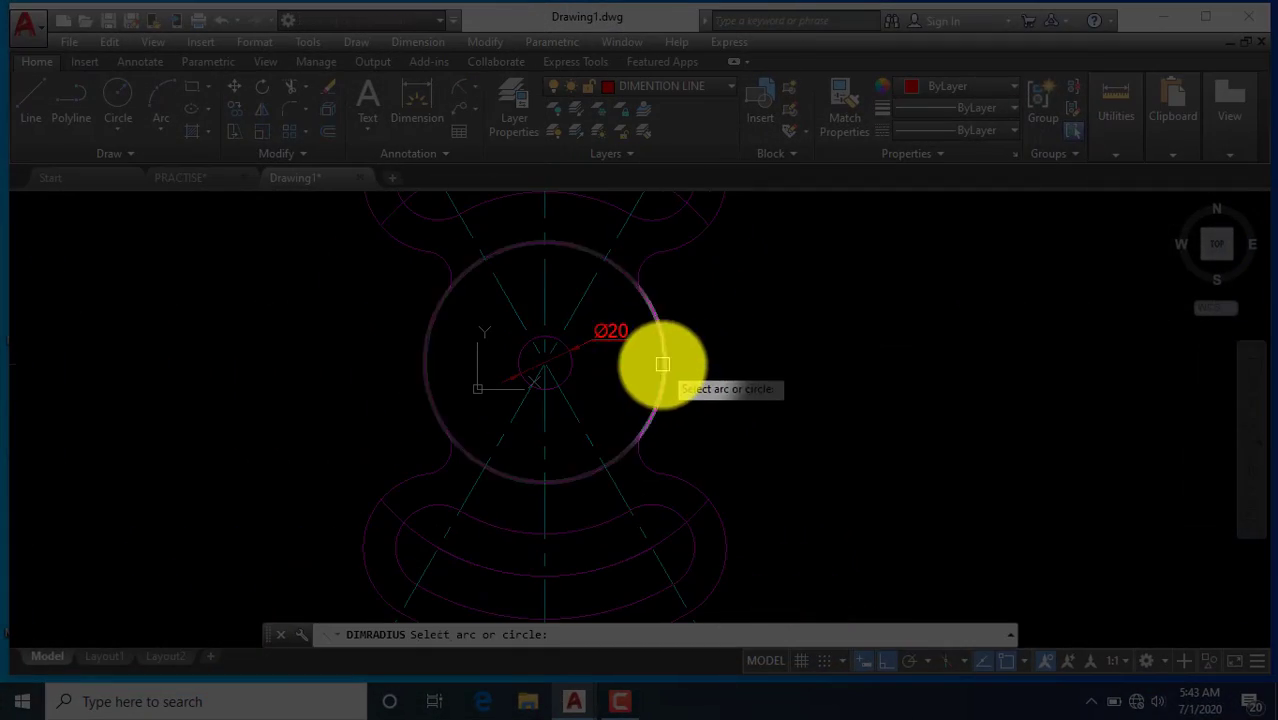
click(663, 358)
click(703, 344)
Dimension the radii of the inner and outer arcs at the lower slot's right end, placing both texts outside the outline
key(Return)
scroll(612, 390, down, 2)
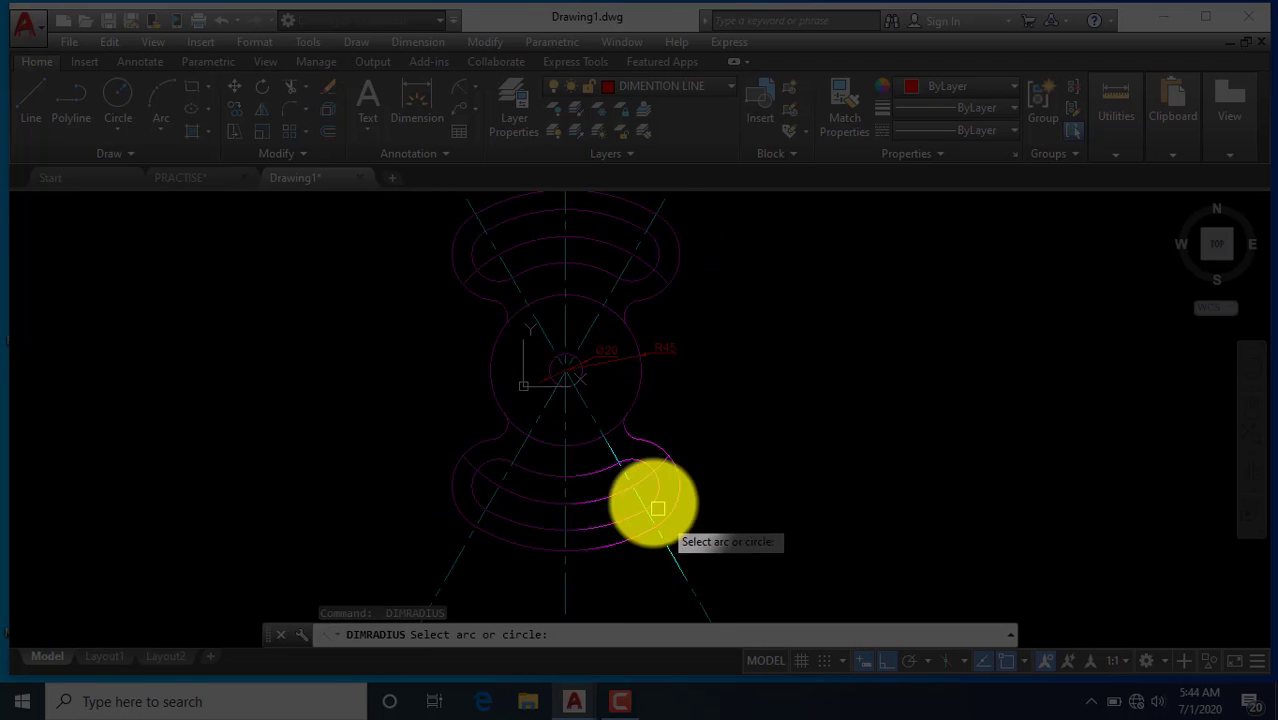
scroll(672, 538, up, 2)
click(655, 473)
click(711, 478)
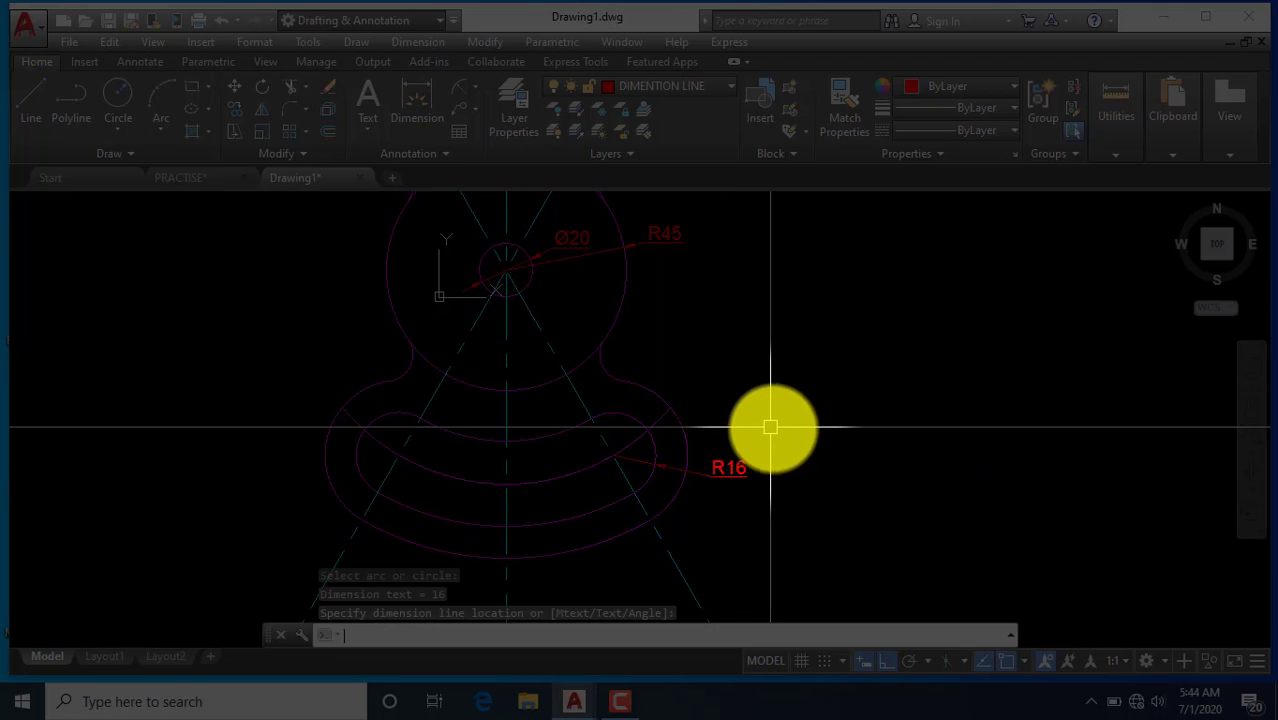
key(Return)
click(673, 500)
click(727, 513)
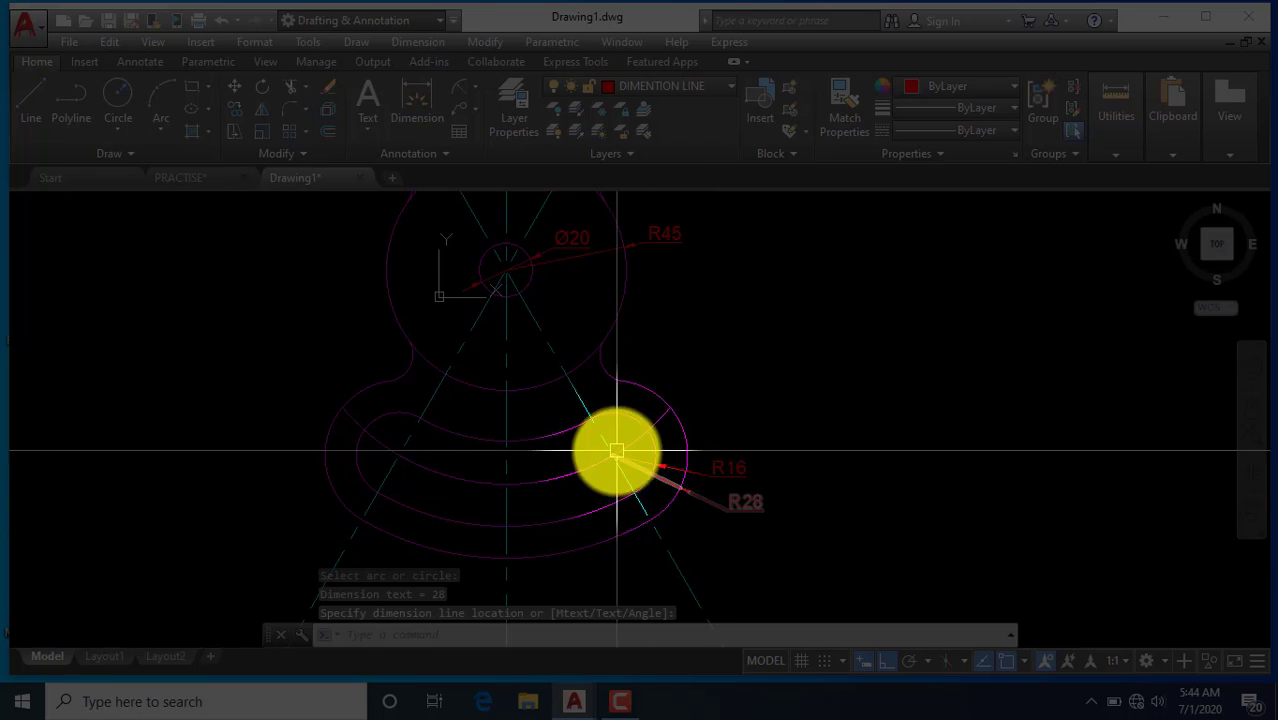
Try to add a radius dimension to the middle arc running through the lower slot
key(Return)
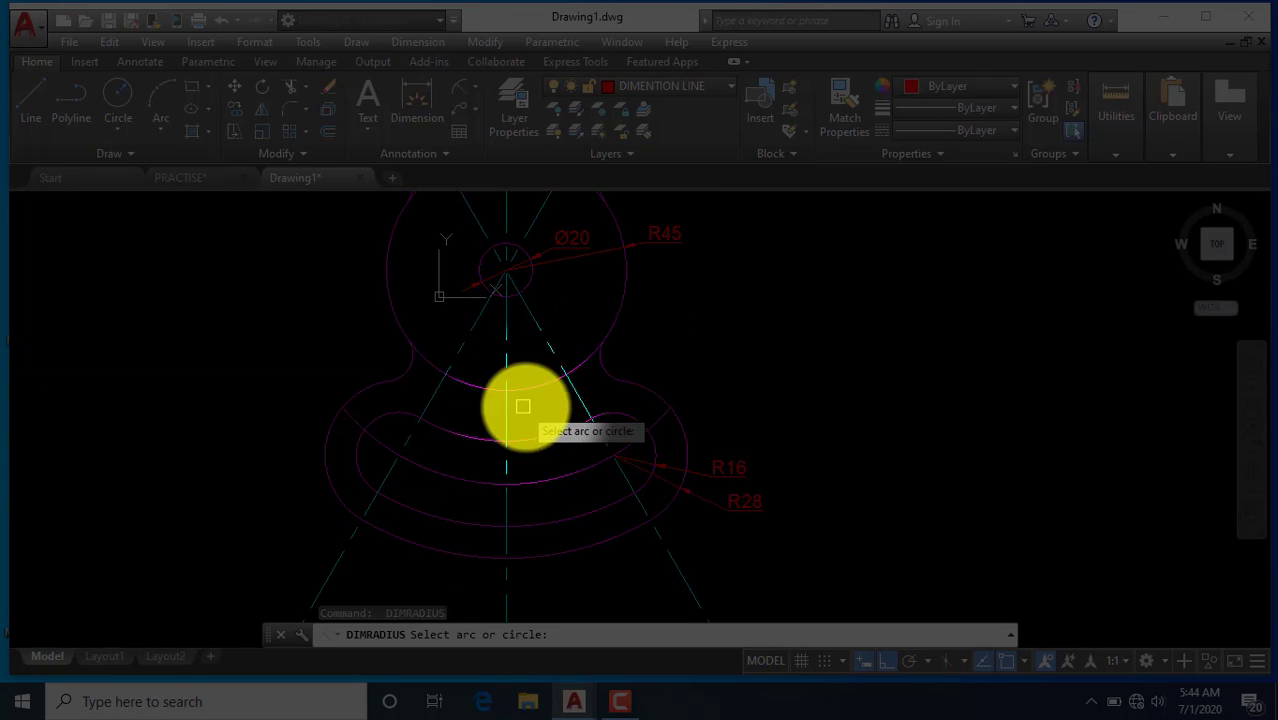
click(469, 480)
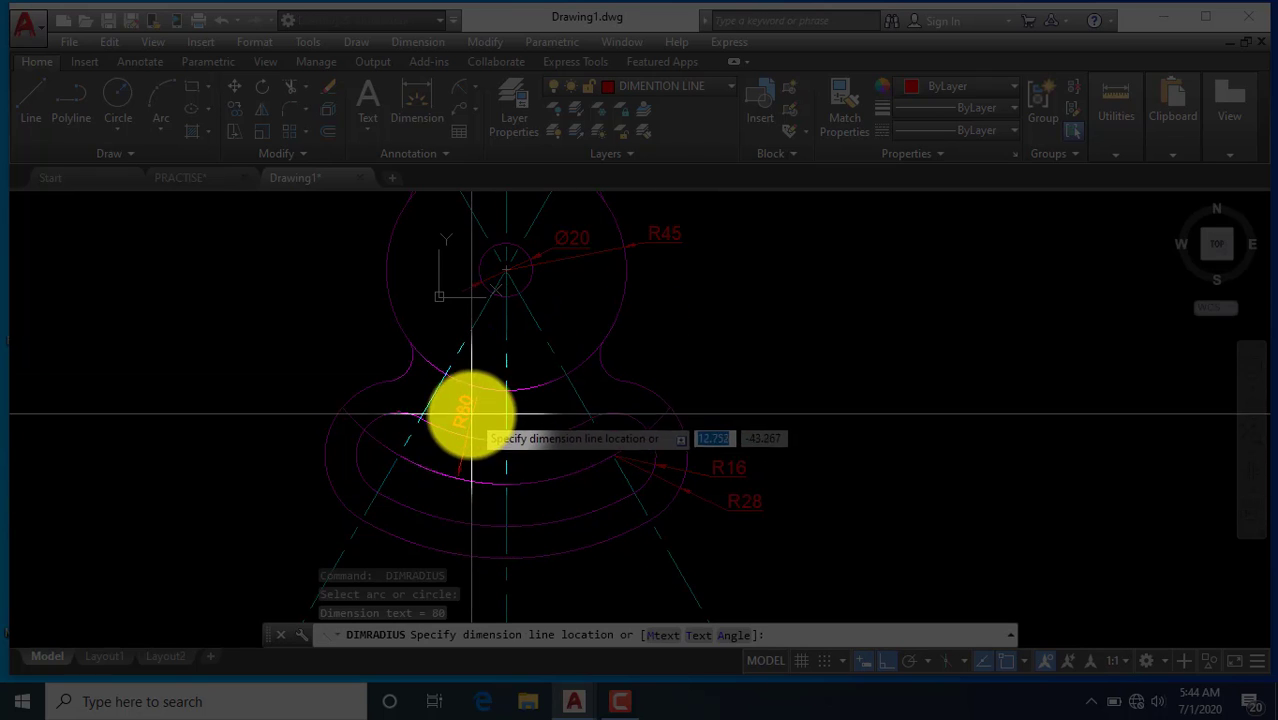
click(447, 487)
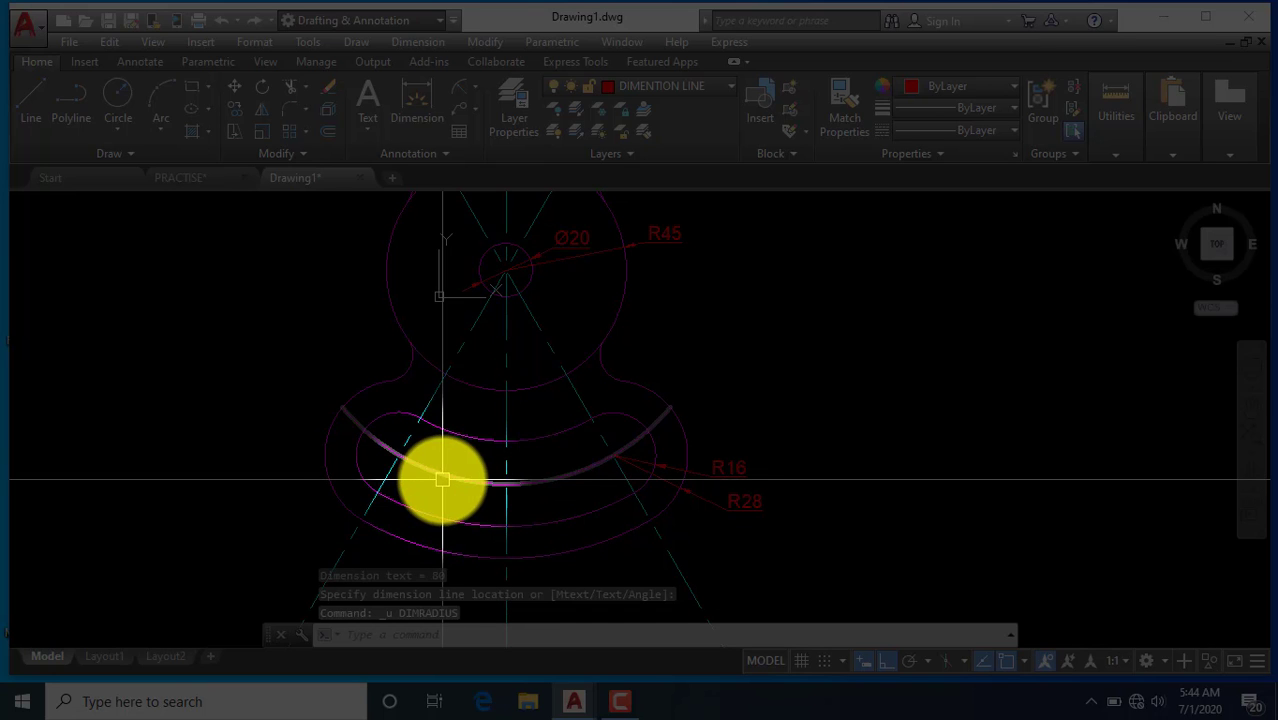
Dimension the radius of the middle arc running through the lower slot, with the text just below the arc on the left
click(472, 86)
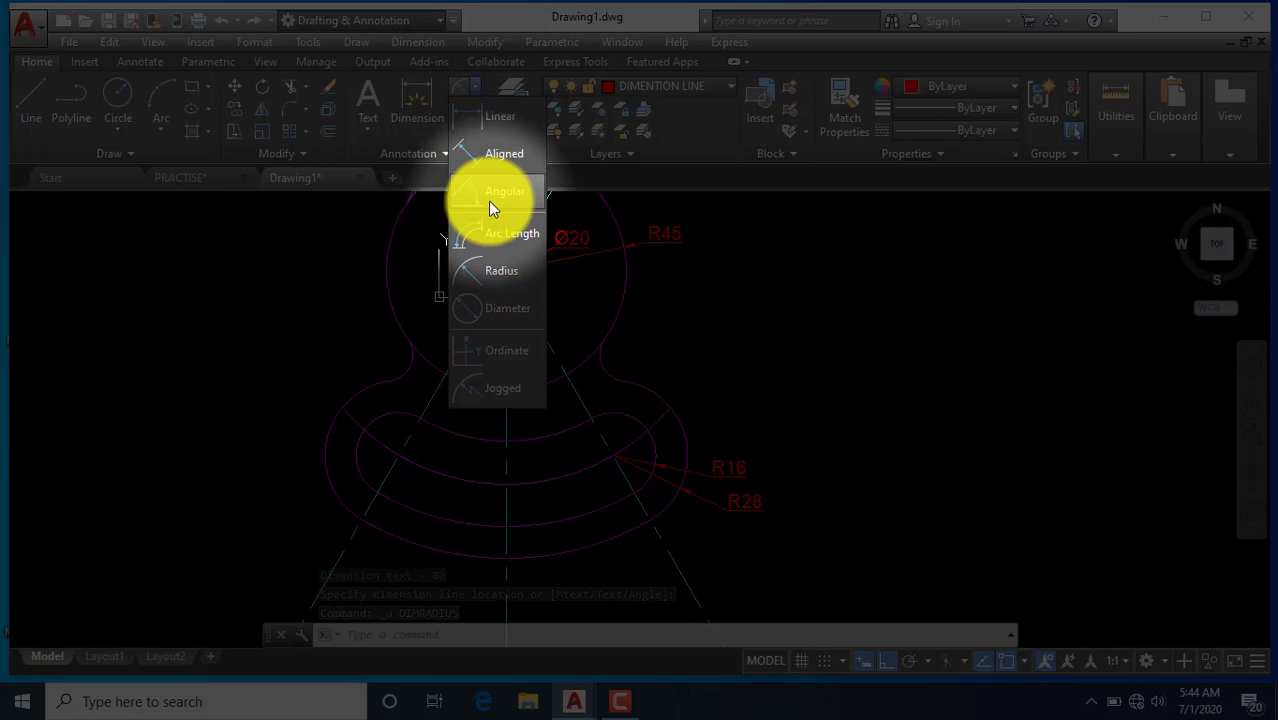
click(495, 268)
click(455, 475)
scroll(455, 492, up, 2)
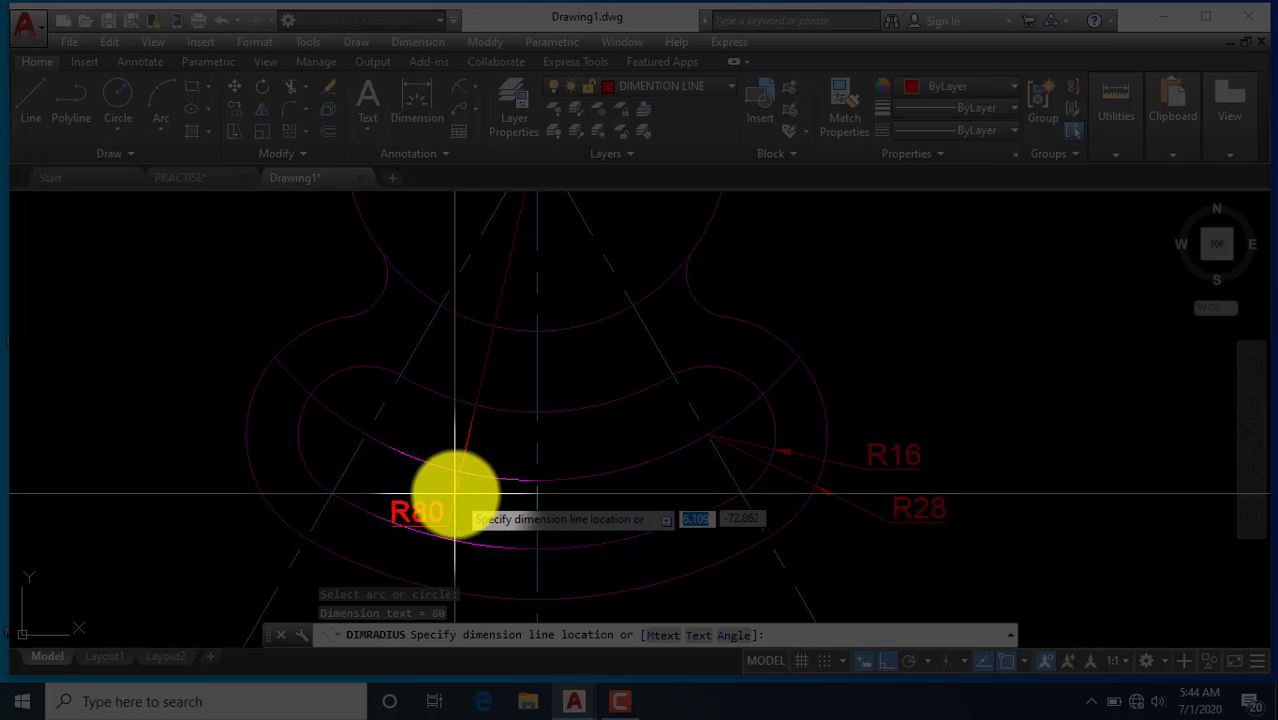
click(471, 506)
scroll(412, 486, down, 2)
Dimension the radius of the lower slot's upper inner arc, with the text just below the arc right of the vertical center line
key(Return)
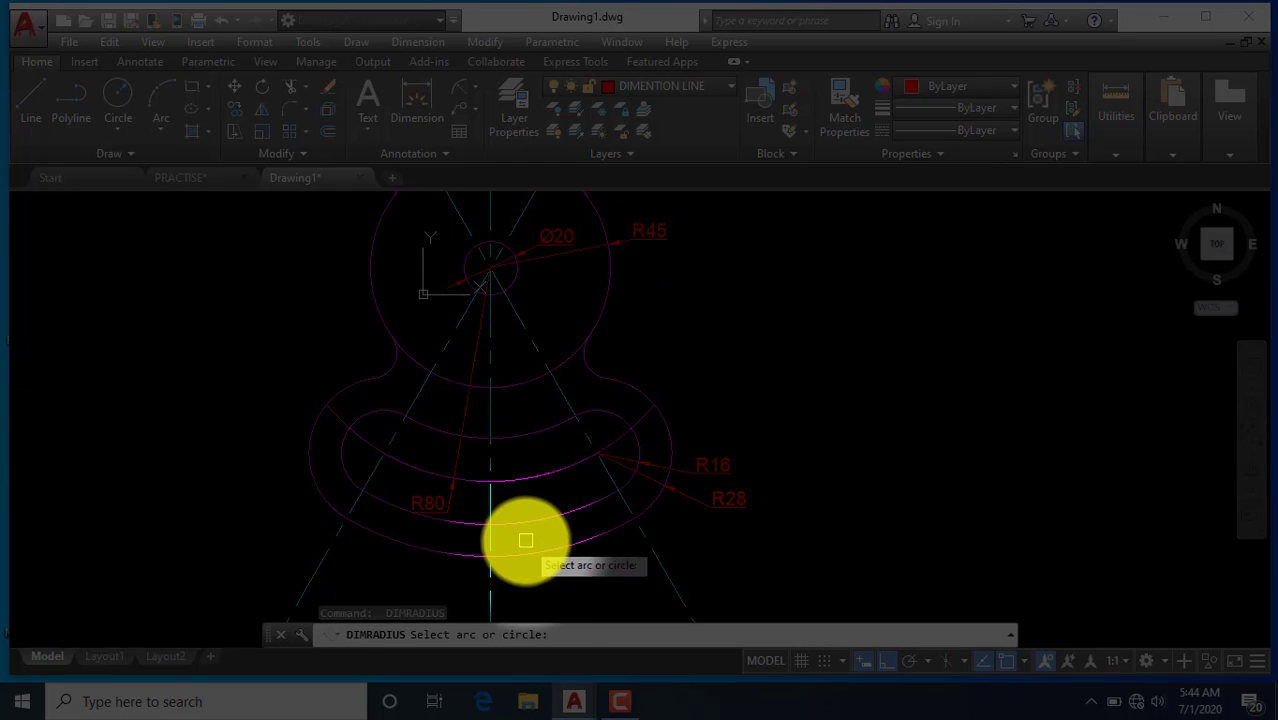
middle_drag(520, 444, 525, 478)
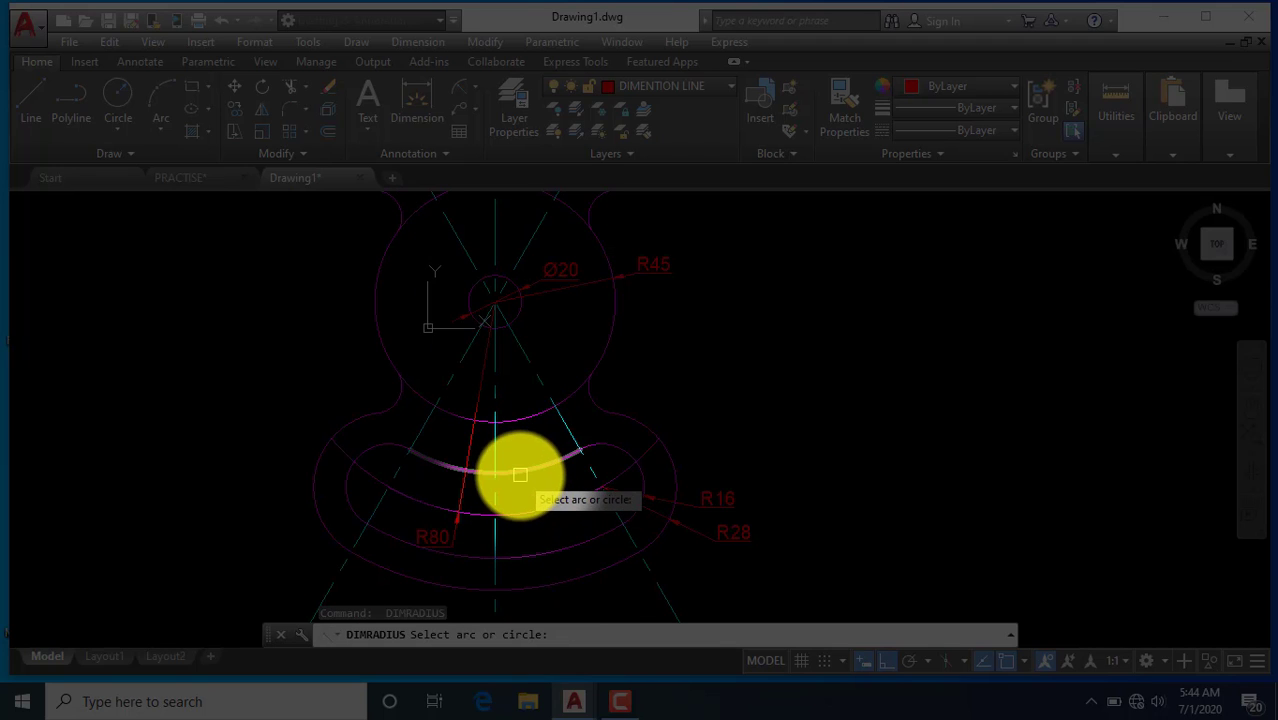
click(516, 460)
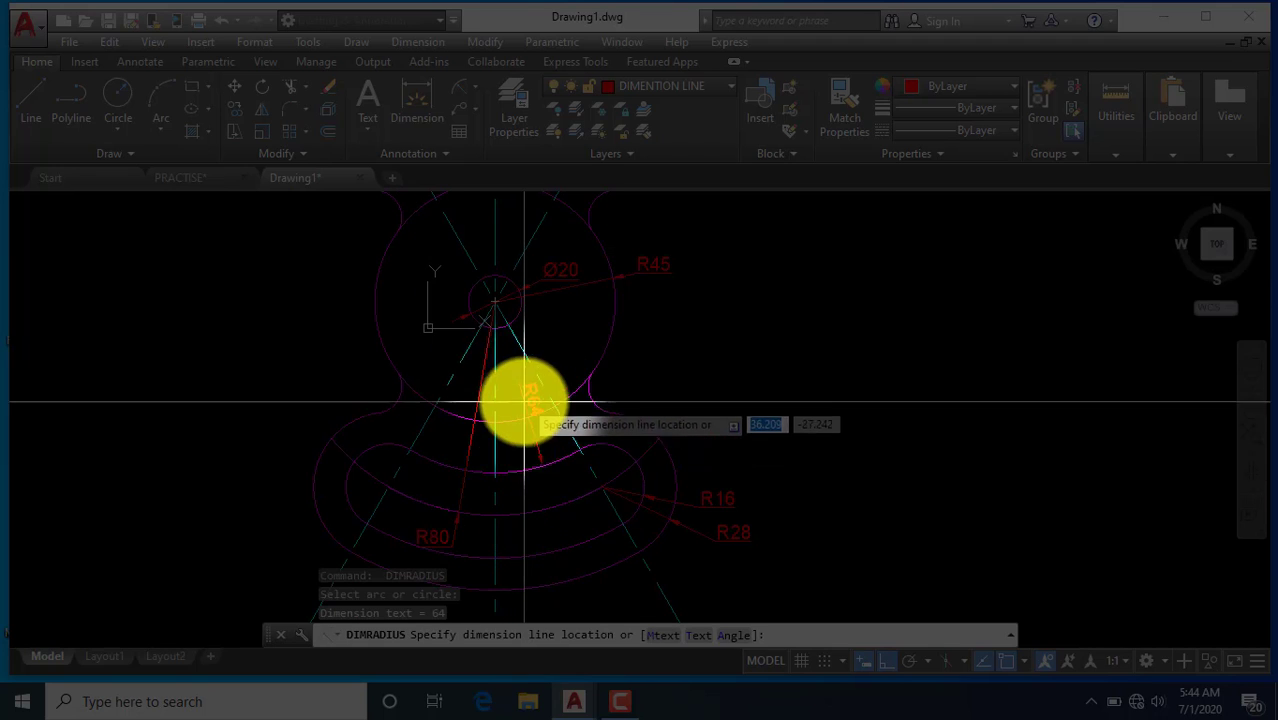
scroll(528, 476, up, 2)
click(526, 484)
scroll(528, 485, down, 3)
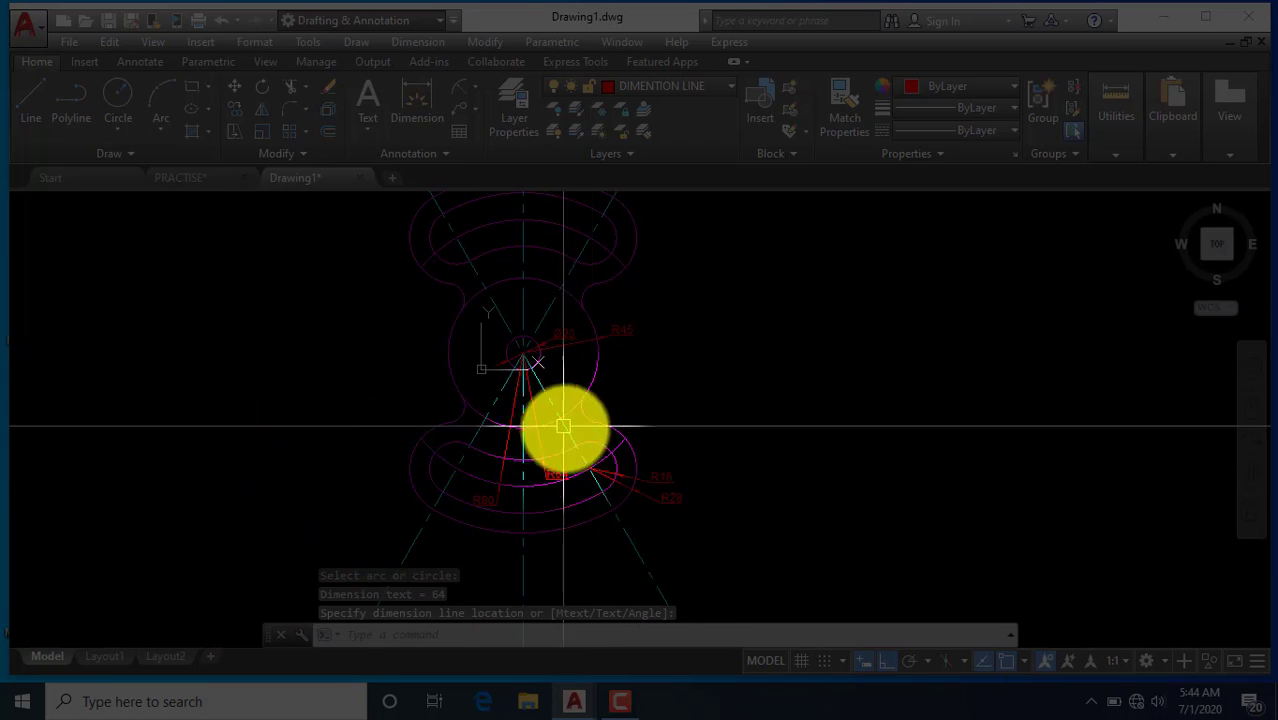
scroll(395, 475, up, 1)
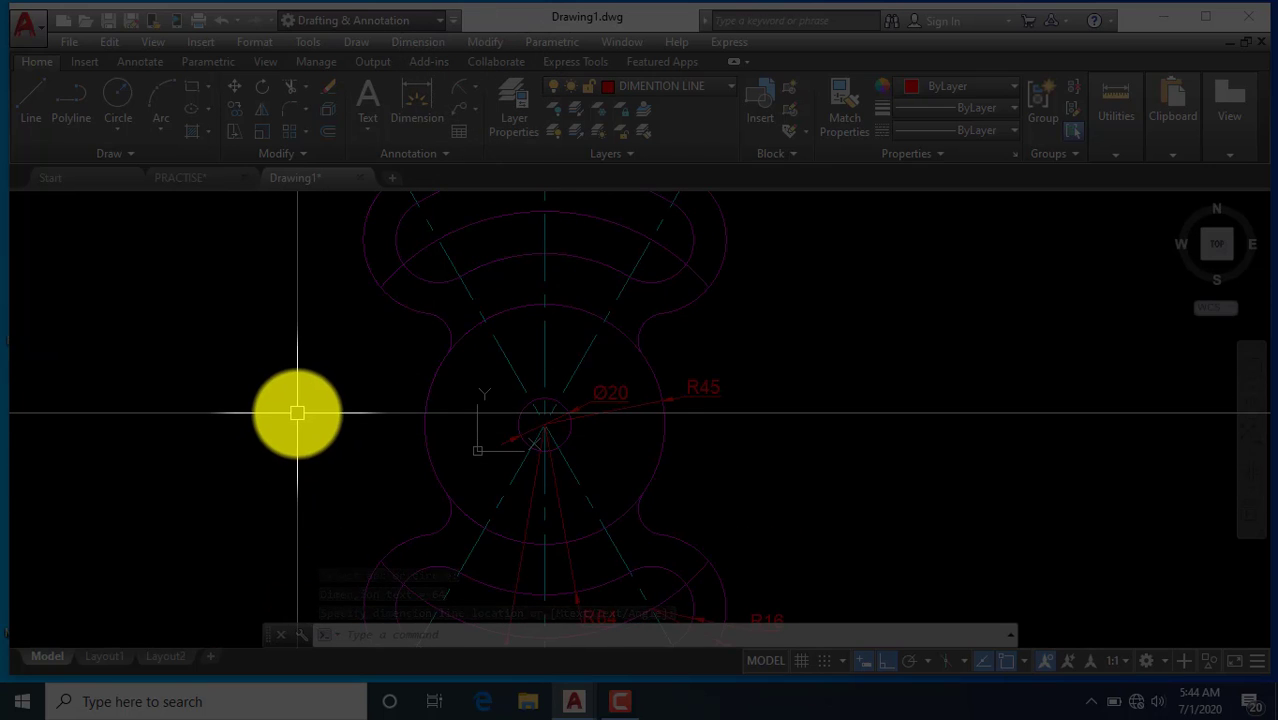
Dimension the radius of the lower left fillet beside the R45 circle, with the text outside the outline, up and to the left
key(Return)
scroll(449, 543, up, 2)
click(429, 523)
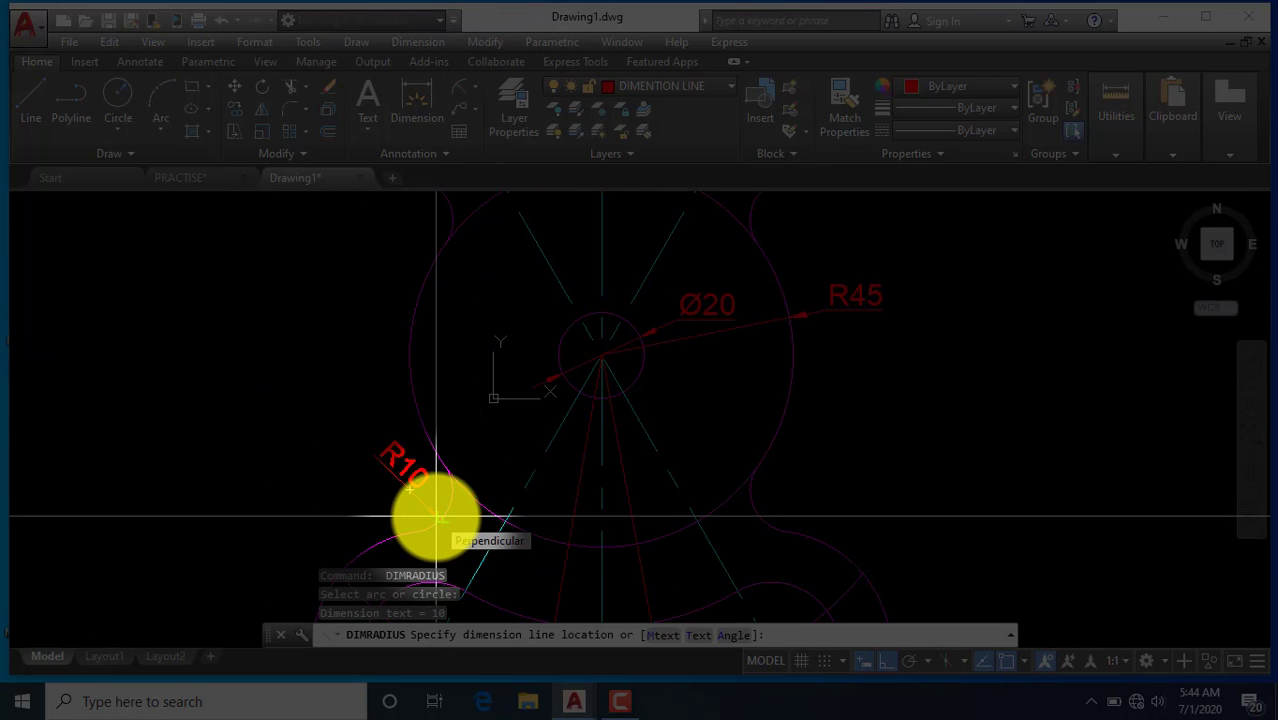
click(428, 507)
scroll(465, 447, down, 4)
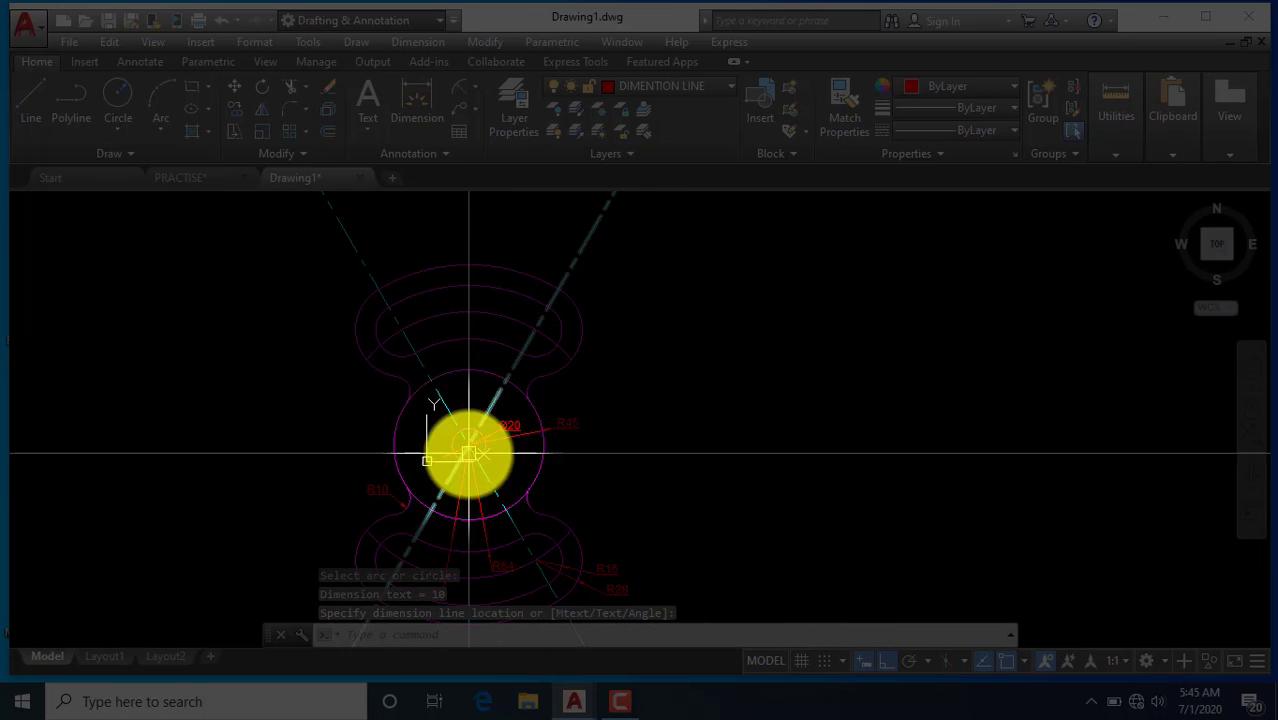
Add a center mark to the upper right fillet arc between the slot outline and the R45 circle
scroll(547, 397, up, 4)
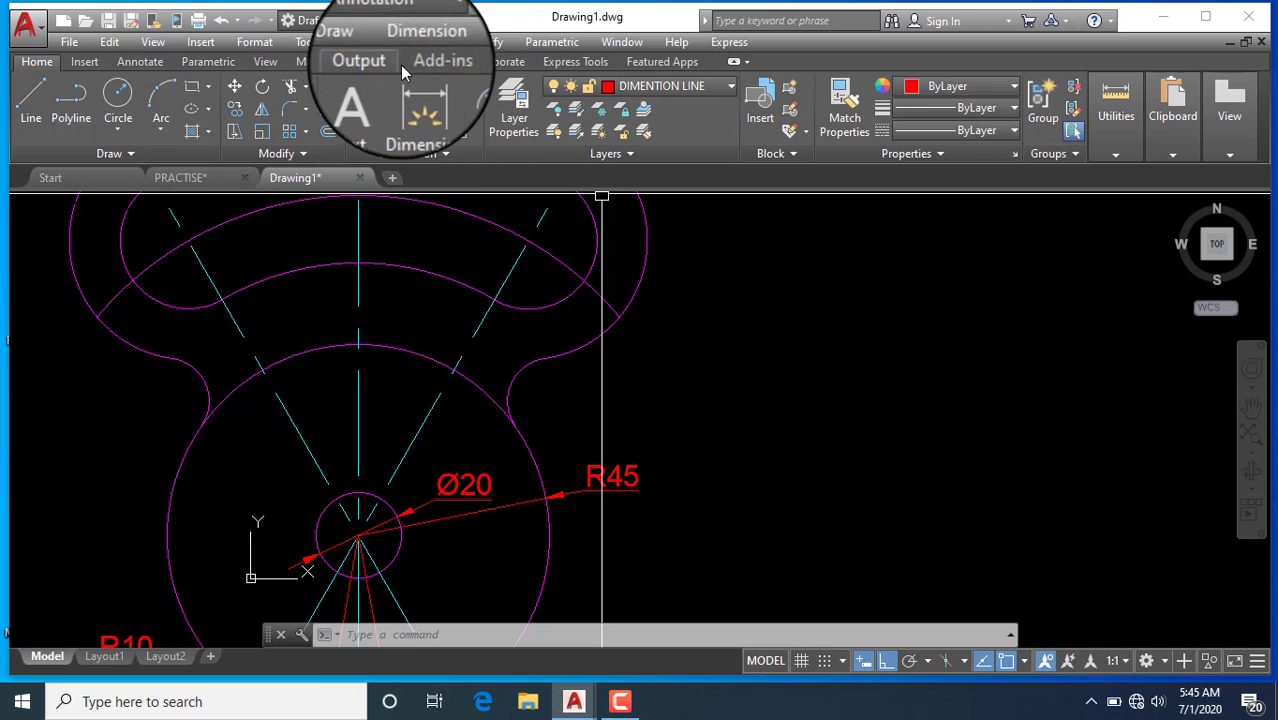
click(416, 42)
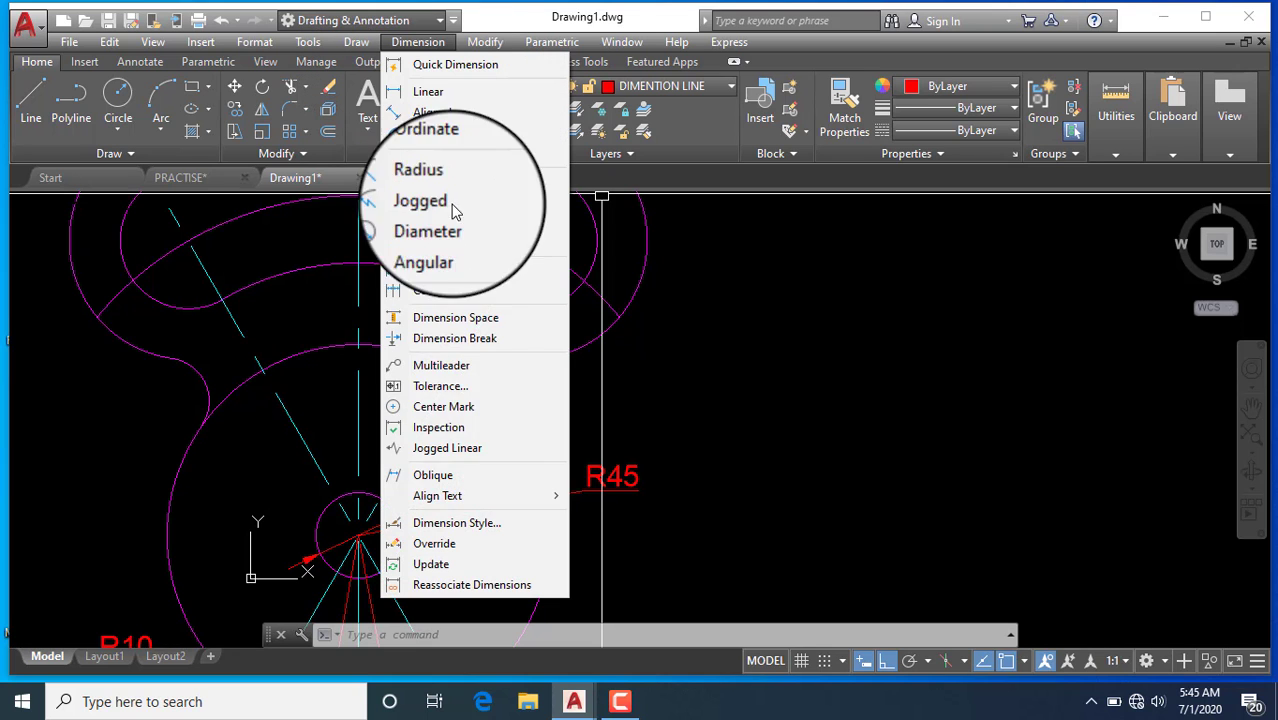
click(409, 407)
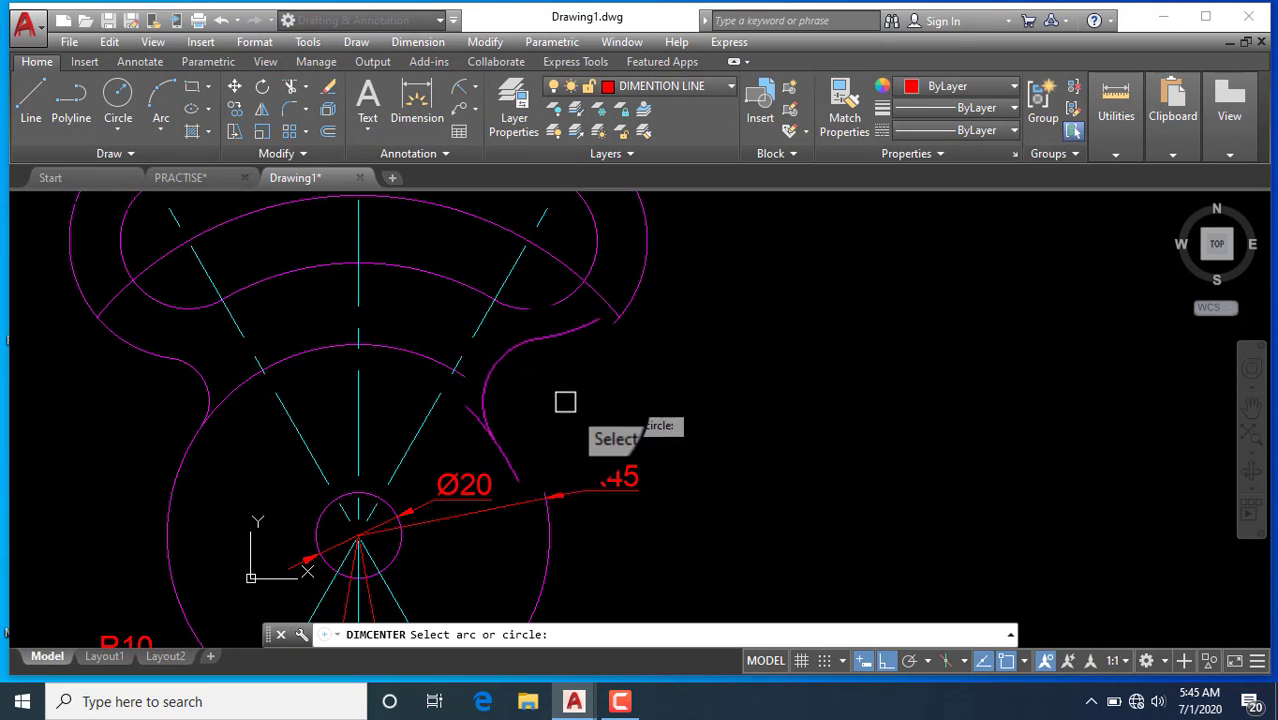
scroll(565, 399, up, 2)
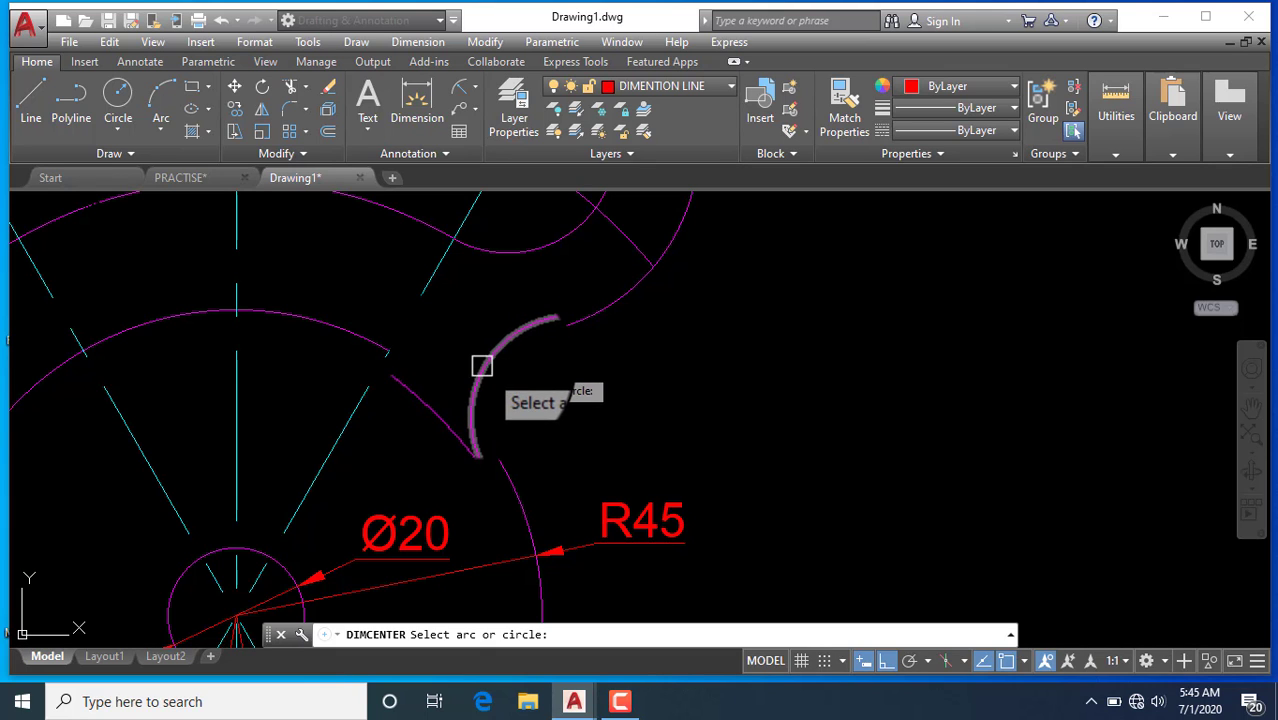
click(481, 366)
scroll(543, 401, up, 3)
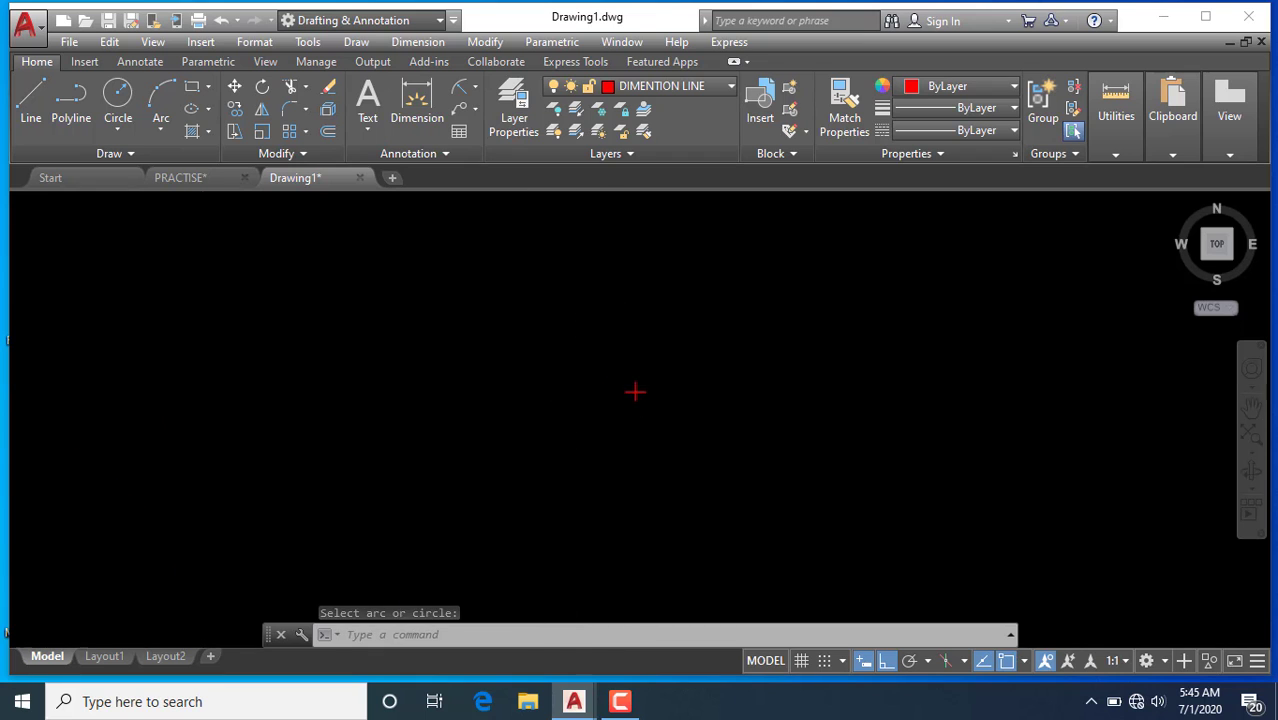
scroll(635, 391, down, 4)
scroll(431, 388, down, 2)
scroll(331, 387, up, 1)
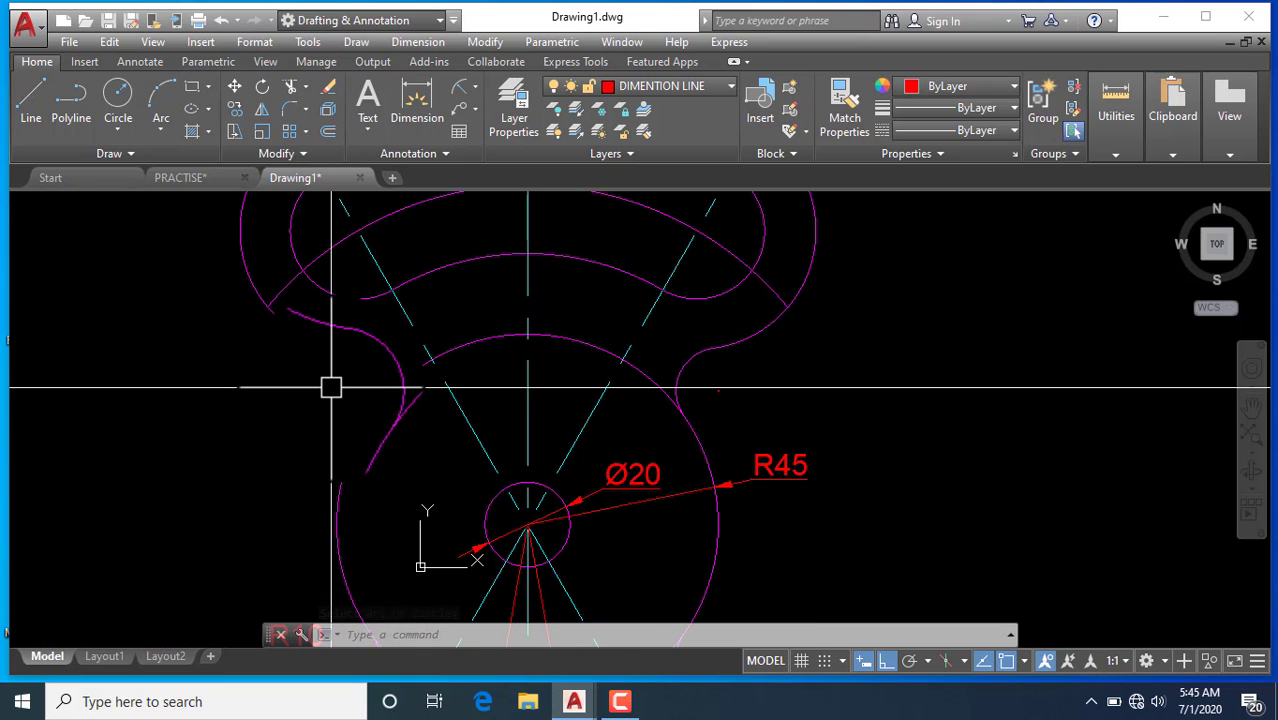
Add a center mark to the upper left fillet arc beside the R45 circle
key(Return)
scroll(358, 353, up, 2)
click(371, 373)
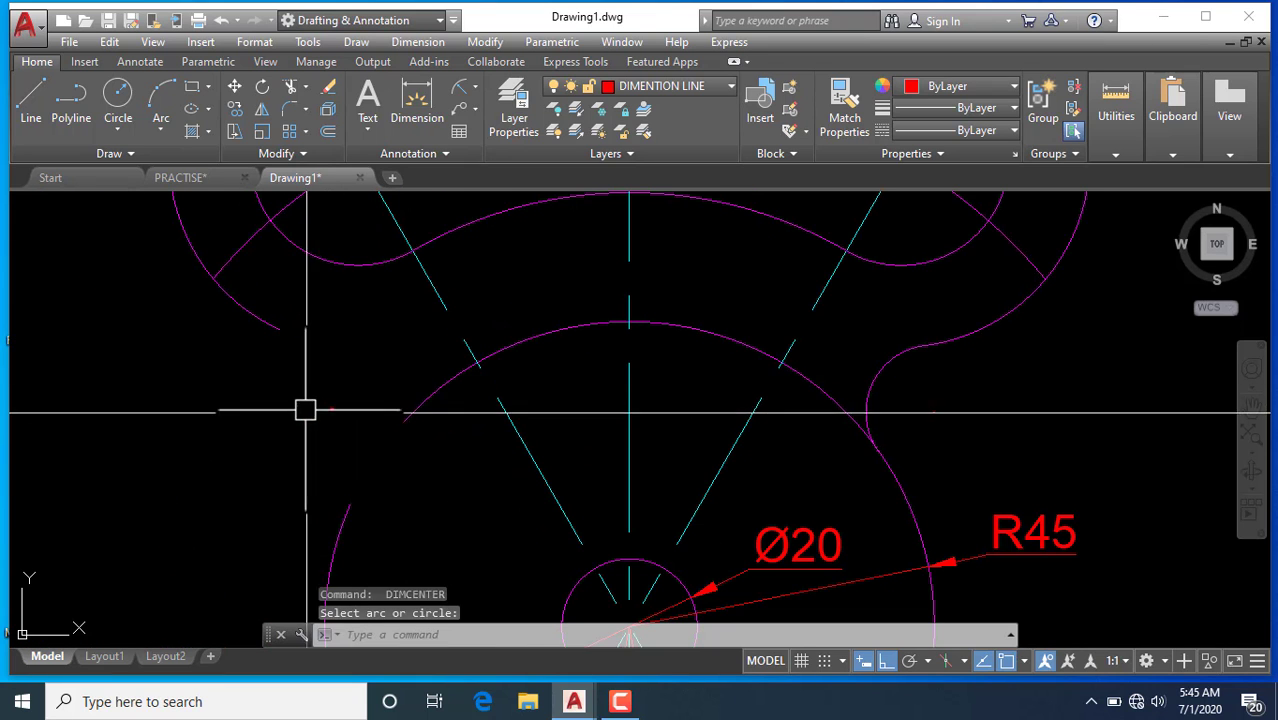
scroll(320, 422, down, 5)
scroll(466, 345, down, 5)
scroll(420, 460, up, 2)
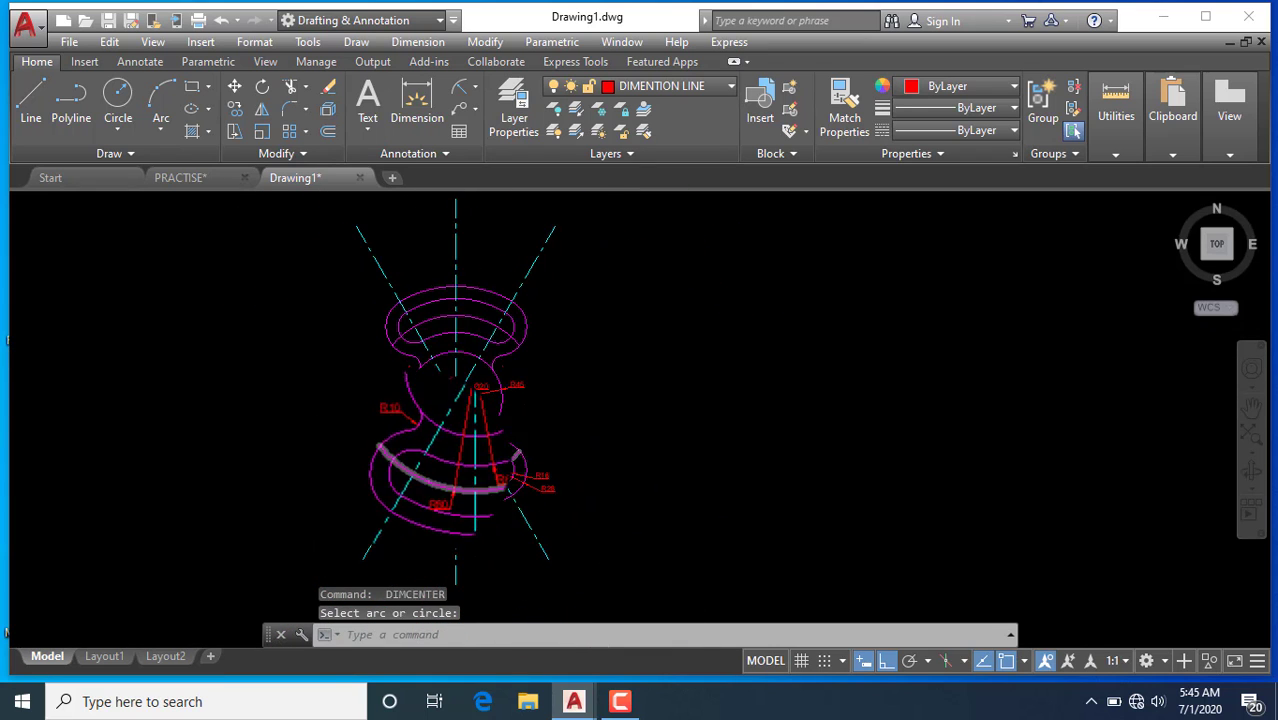
Add center marks to the lower left and lower right fillet arcs
scroll(410, 445, up, 5)
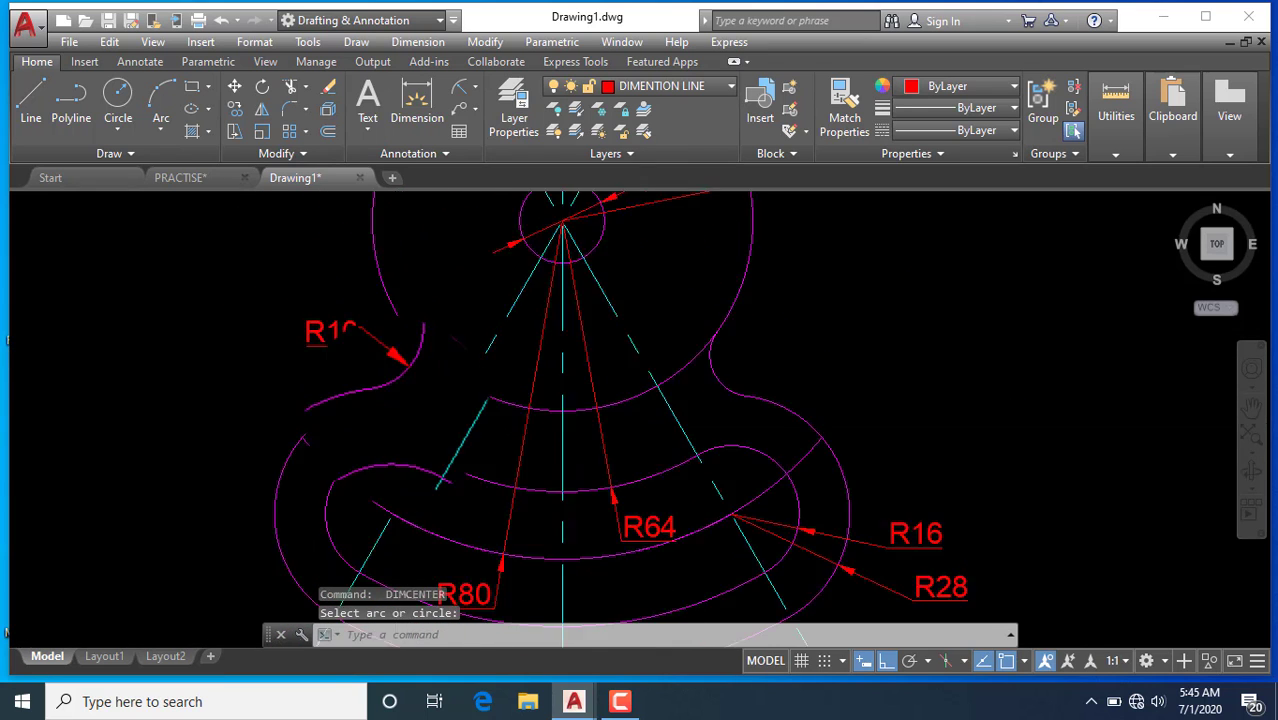
click(424, 350)
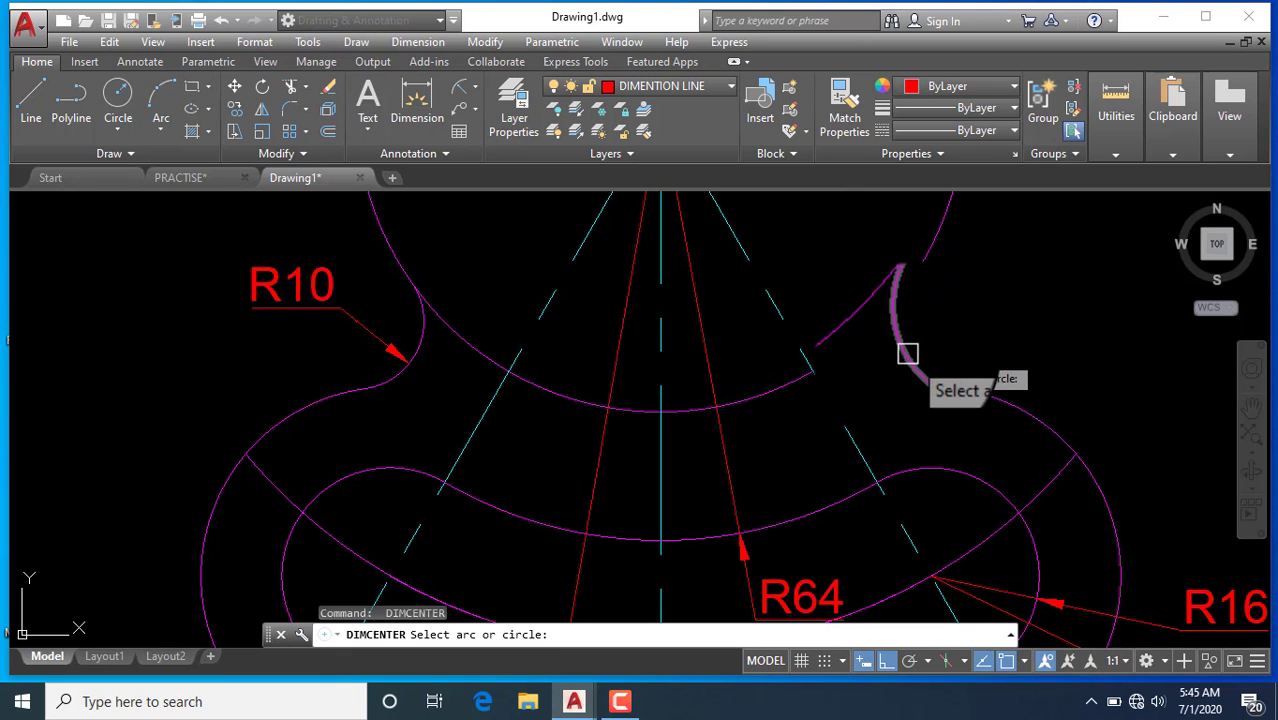
click(907, 353)
scroll(714, 432, down, 4)
scroll(806, 311, up, 2)
scroll(626, 378, down, 2)
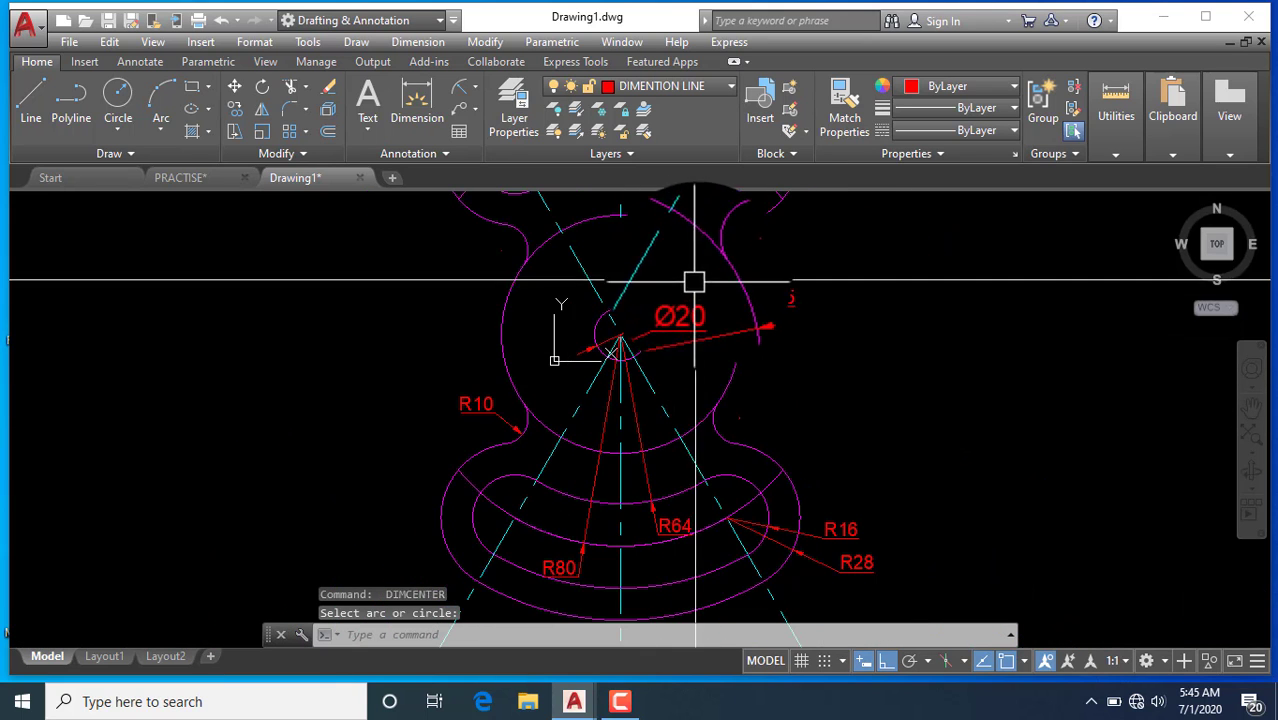
Lengthen the lines of the upper right fillet's center mark by stretching their ends outward
scroll(694, 282, up, 6)
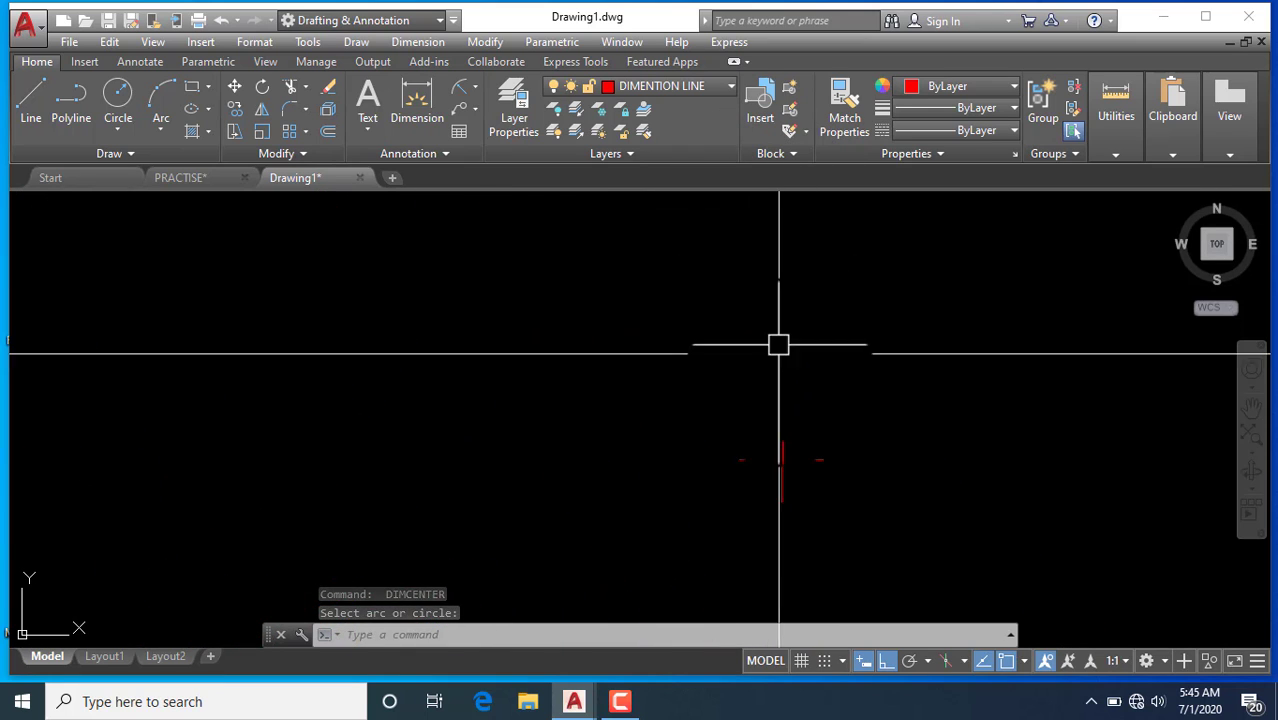
middle_drag(828, 530, 722, 439)
click(635, 411)
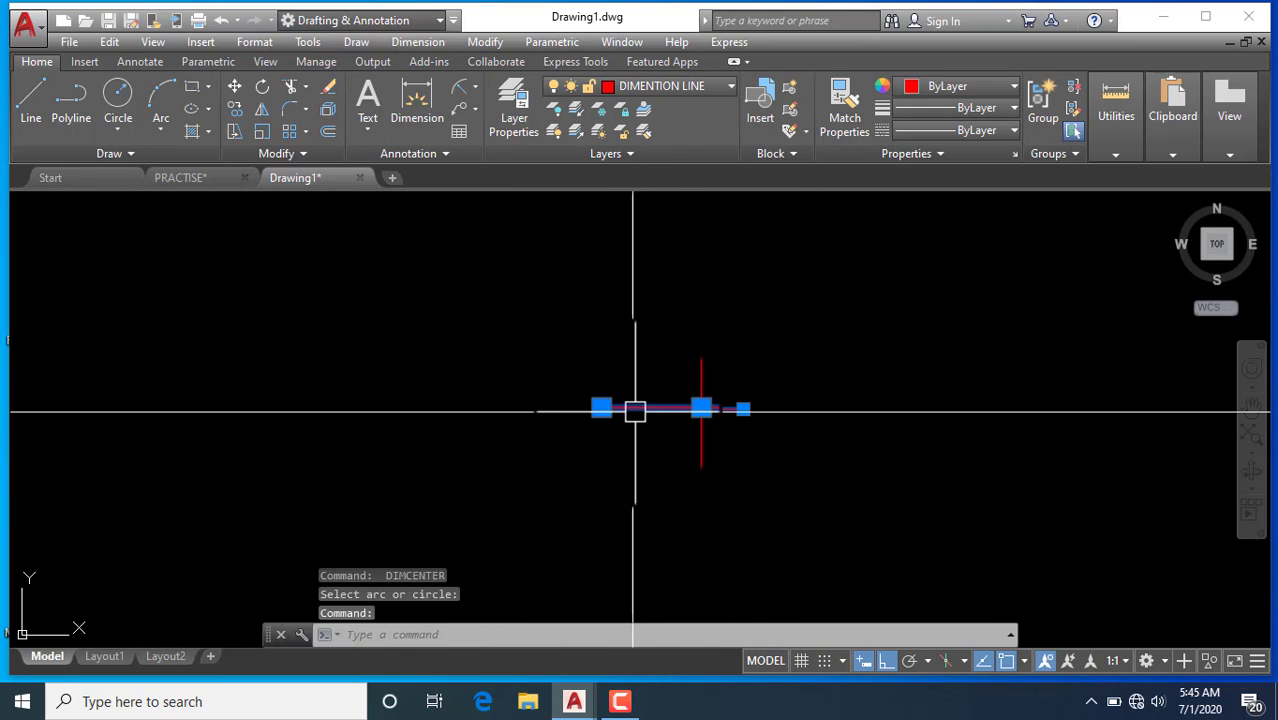
click(609, 408)
click(222, 428)
key(Escape)
key(Escape)
Copy the lengthened center mark from its intersection onto the center of the upper left fillet
scroll(442, 422, down, 8)
scroll(972, 383, down, 2)
click(1026, 480)
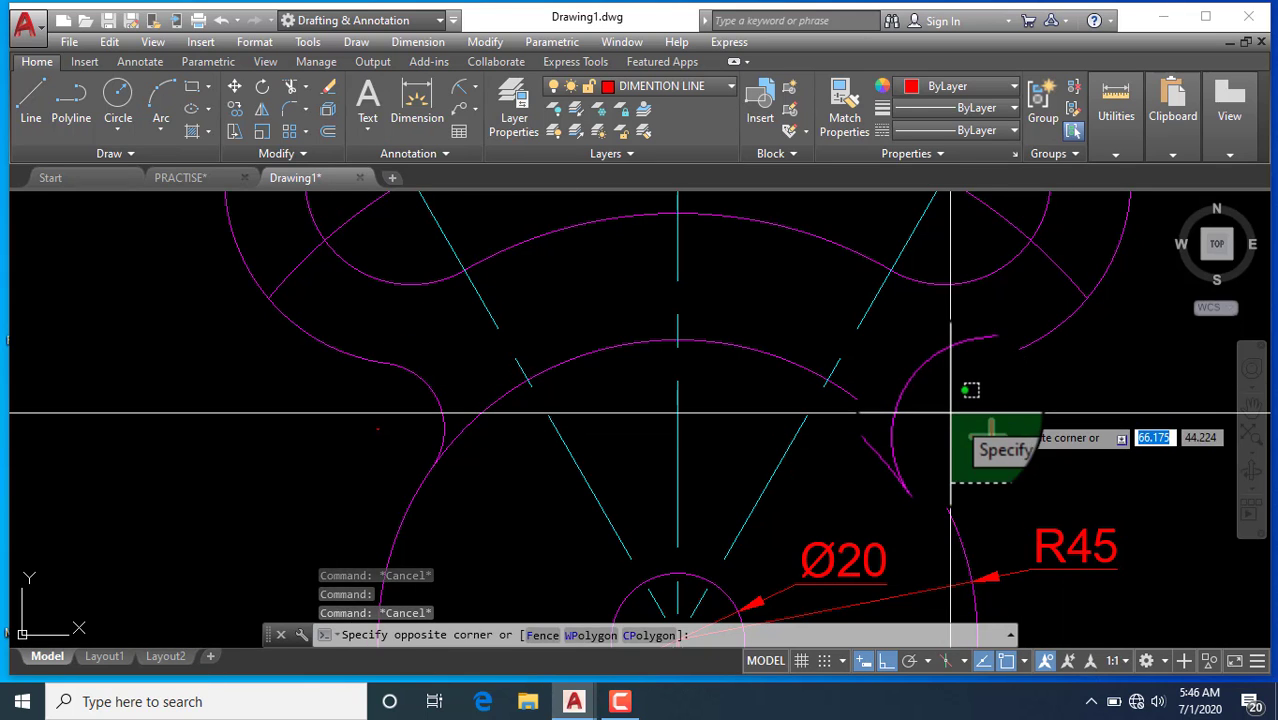
click(950, 411)
text(CO)
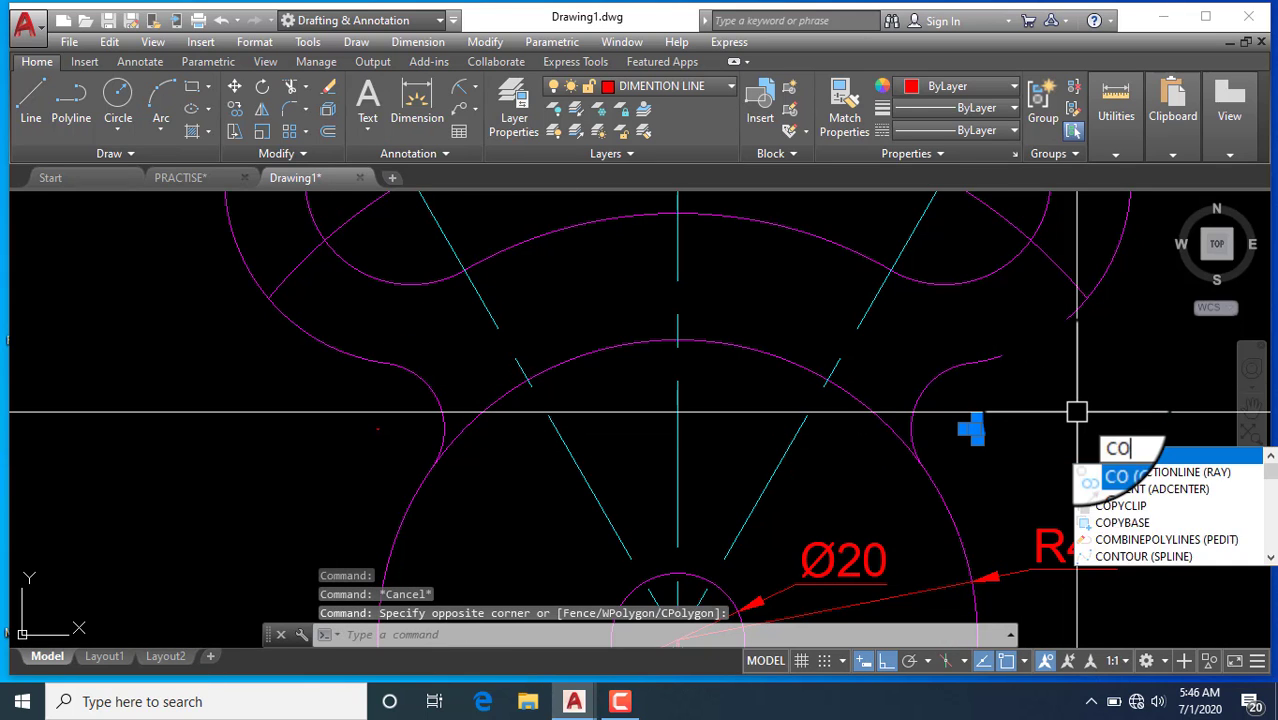
key(Return)
scroll(975, 425, up, 3)
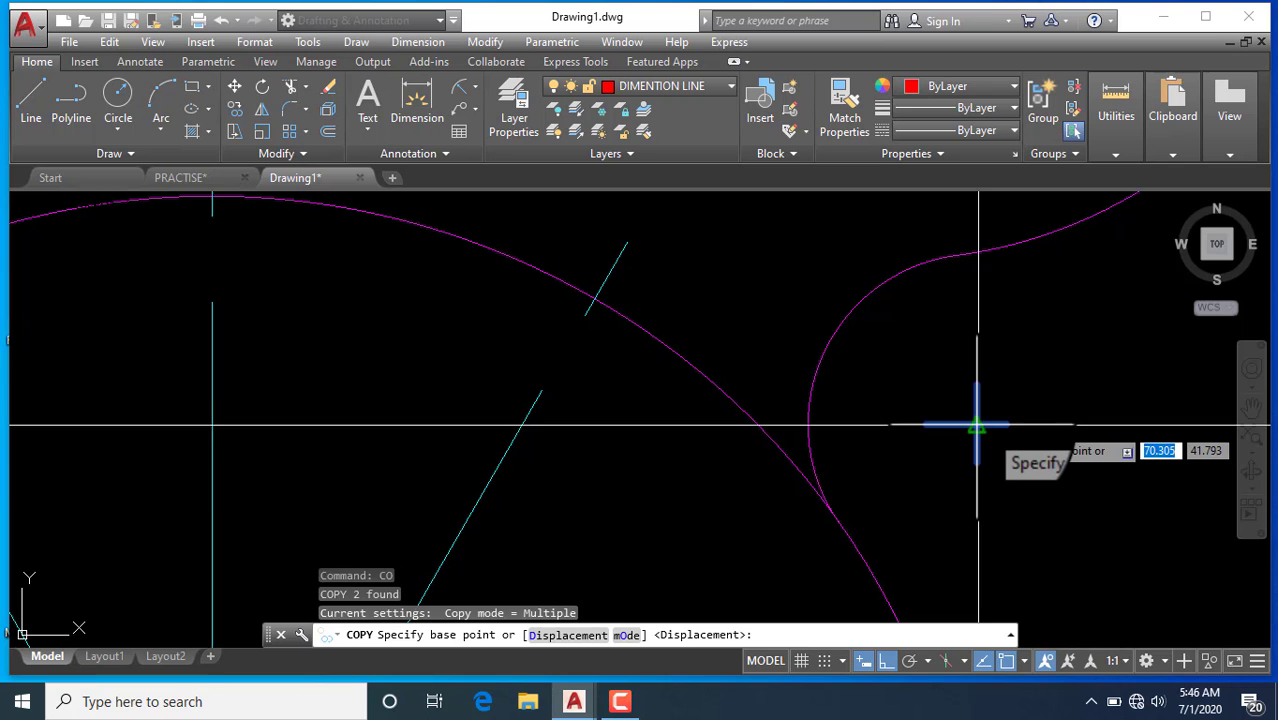
click(975, 425)
scroll(650, 405, down, 3)
scroll(919, 428, up, 4)
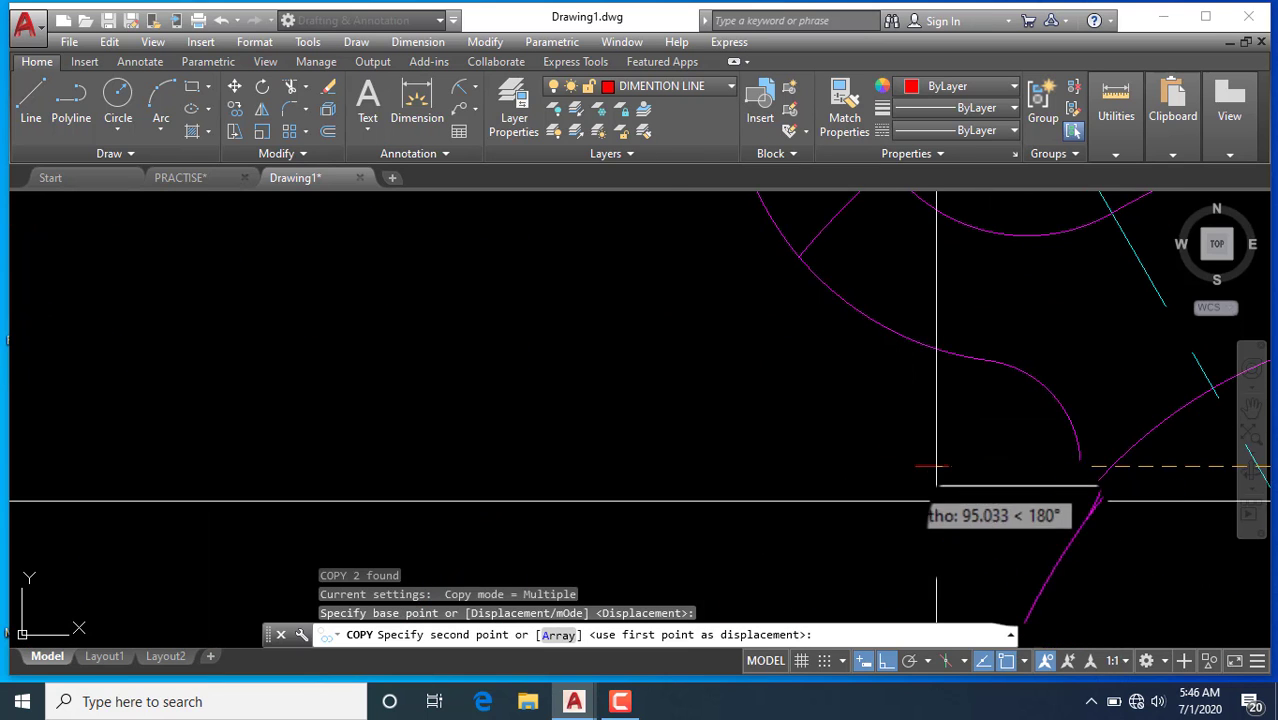
scroll(1078, 456, down, 2)
scroll(1061, 471, up, 5)
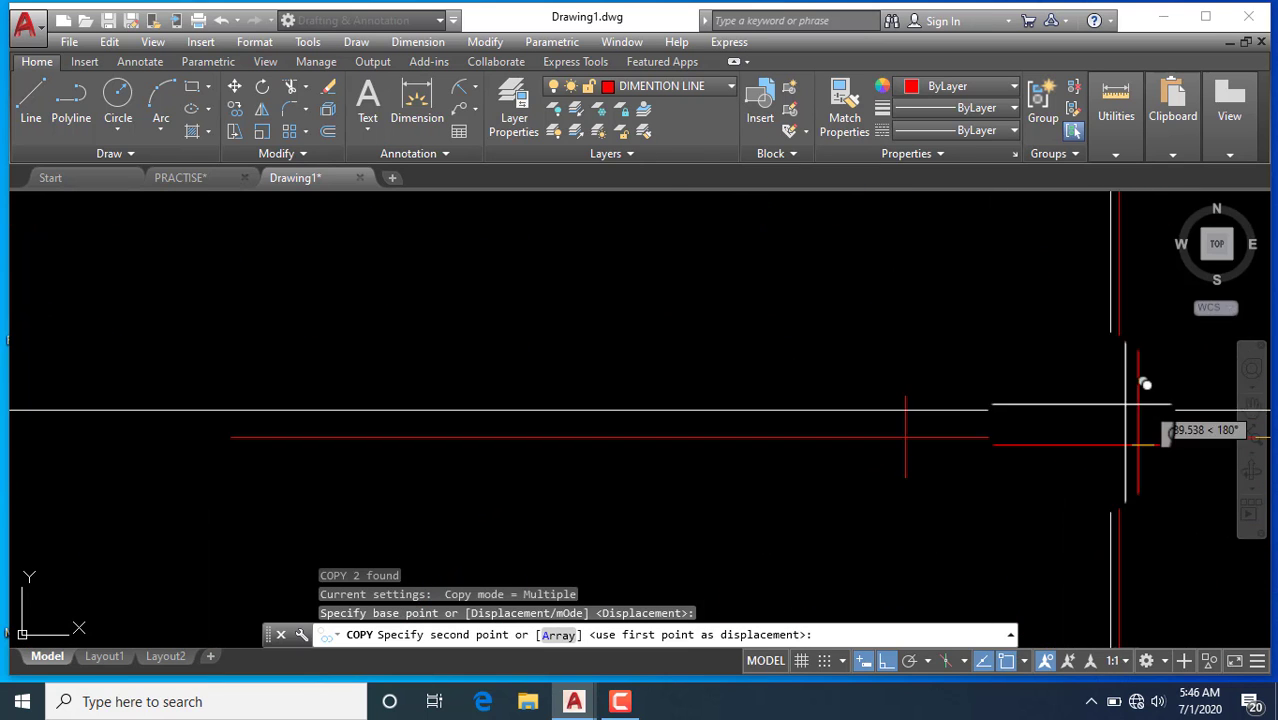
mouse_move(1145, 384)
middle_down()
mouse_move(937, 425)
mouse_move(920, 416)
middle_up()
click(385, 435)
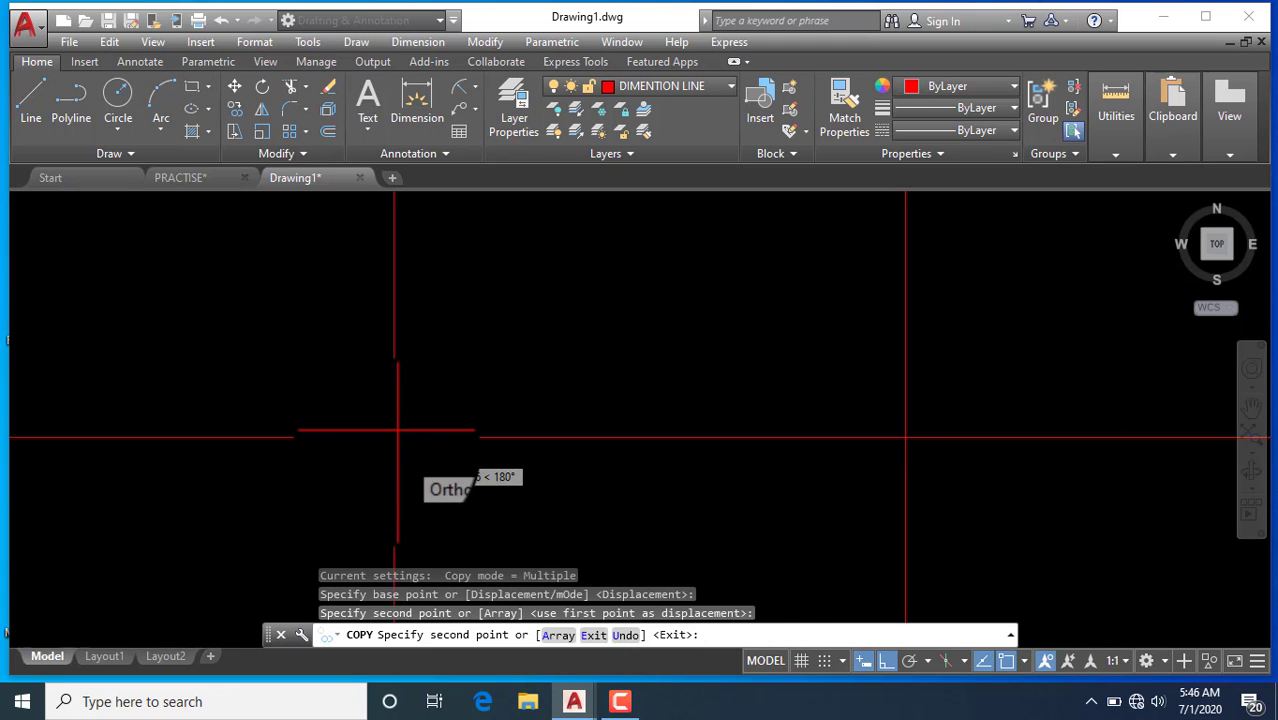
Place two more copies of the center mark at the centers of the lower left and lower right fillets
scroll(450, 440, down, 6)
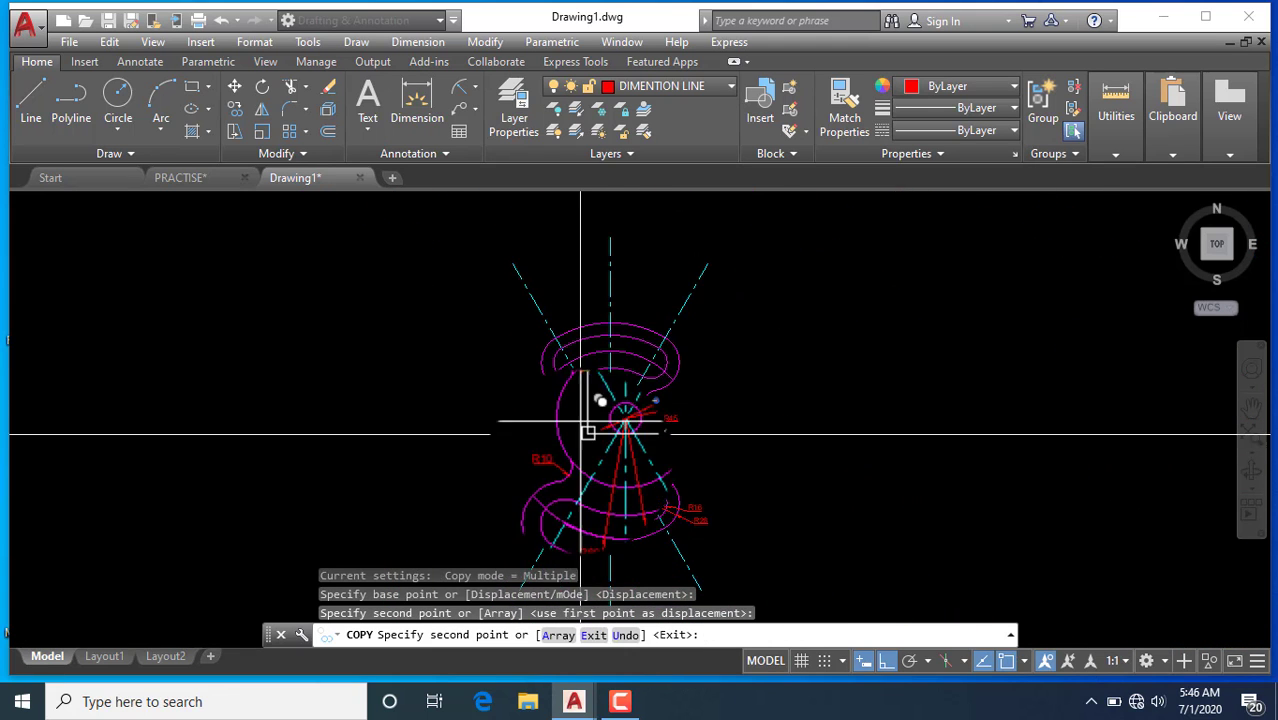
scroll(585, 428, up, 7)
scroll(555, 380, up, 8)
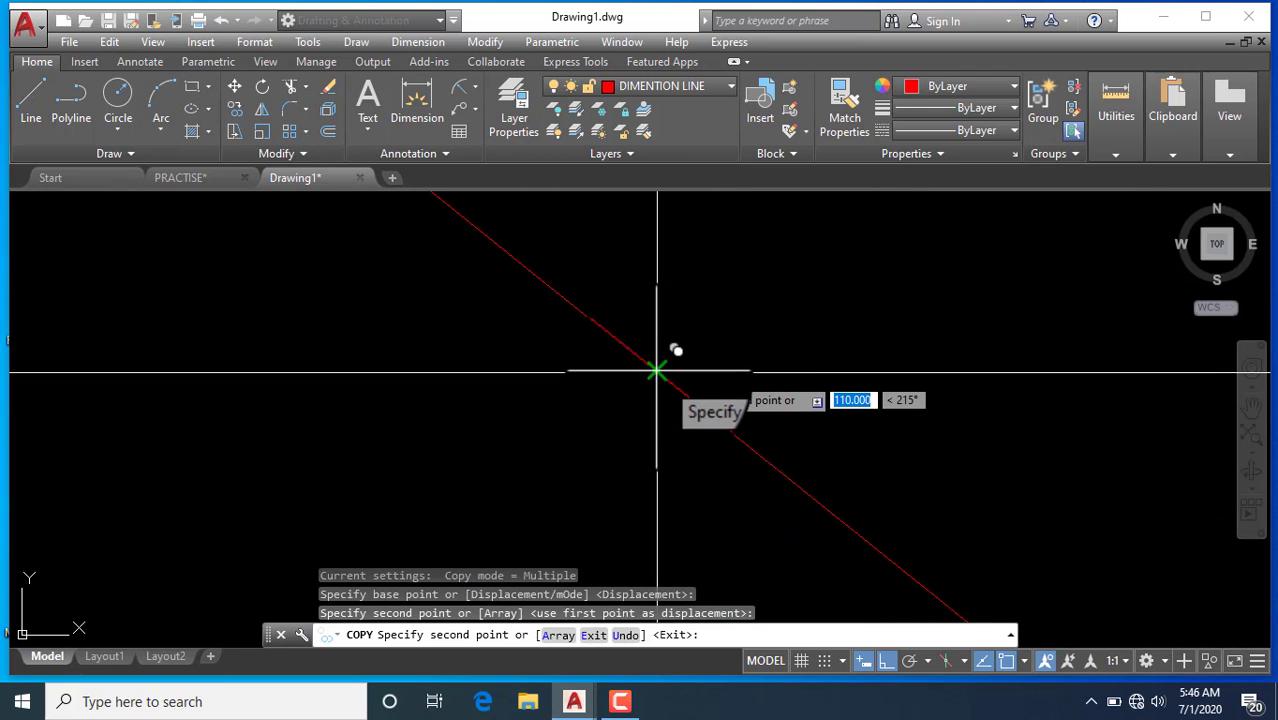
click(656, 371)
scroll(242, 373, down, 10)
scroll(457, 394, down, 6)
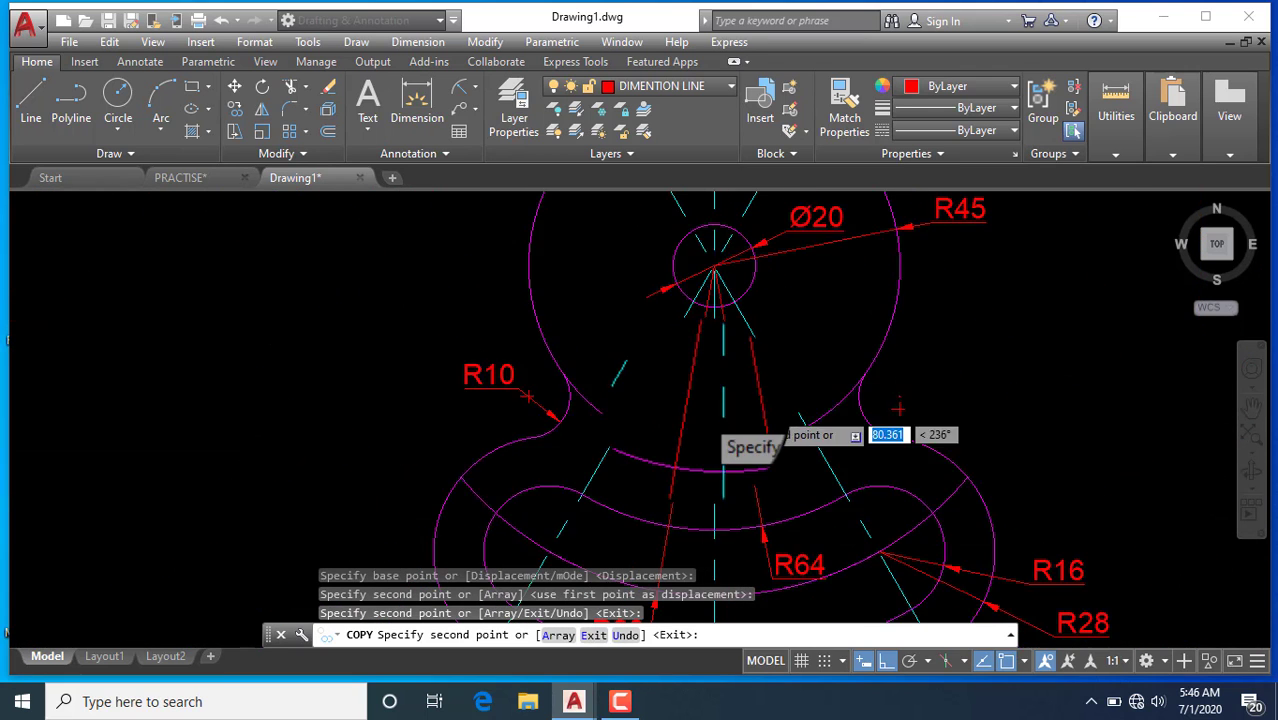
scroll(832, 401, up, 10)
click(680, 337)
key(Escape)
scroll(612, 408, down, 7)
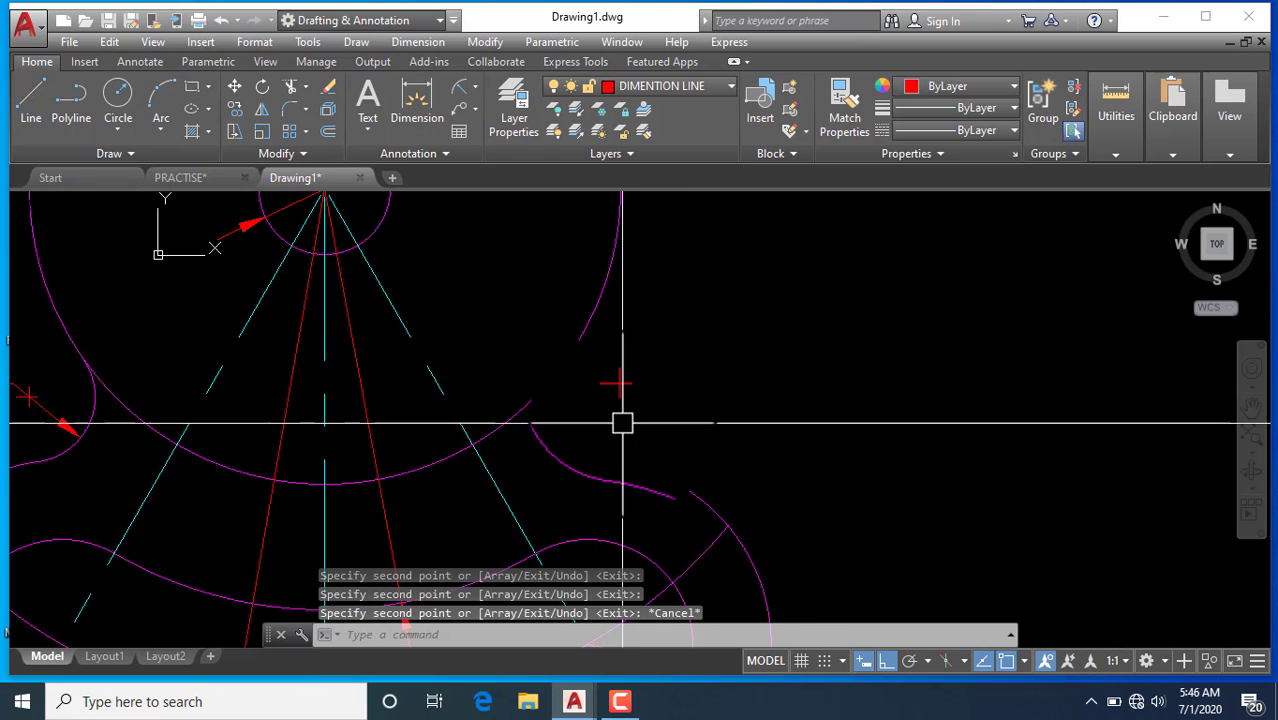
Compare the drawing's center marks and dimensions with the reference part in the PRACTISE drawing
scroll(471, 434, down, 5)
scroll(485, 428, up, 3)
scroll(593, 462, down, 3)
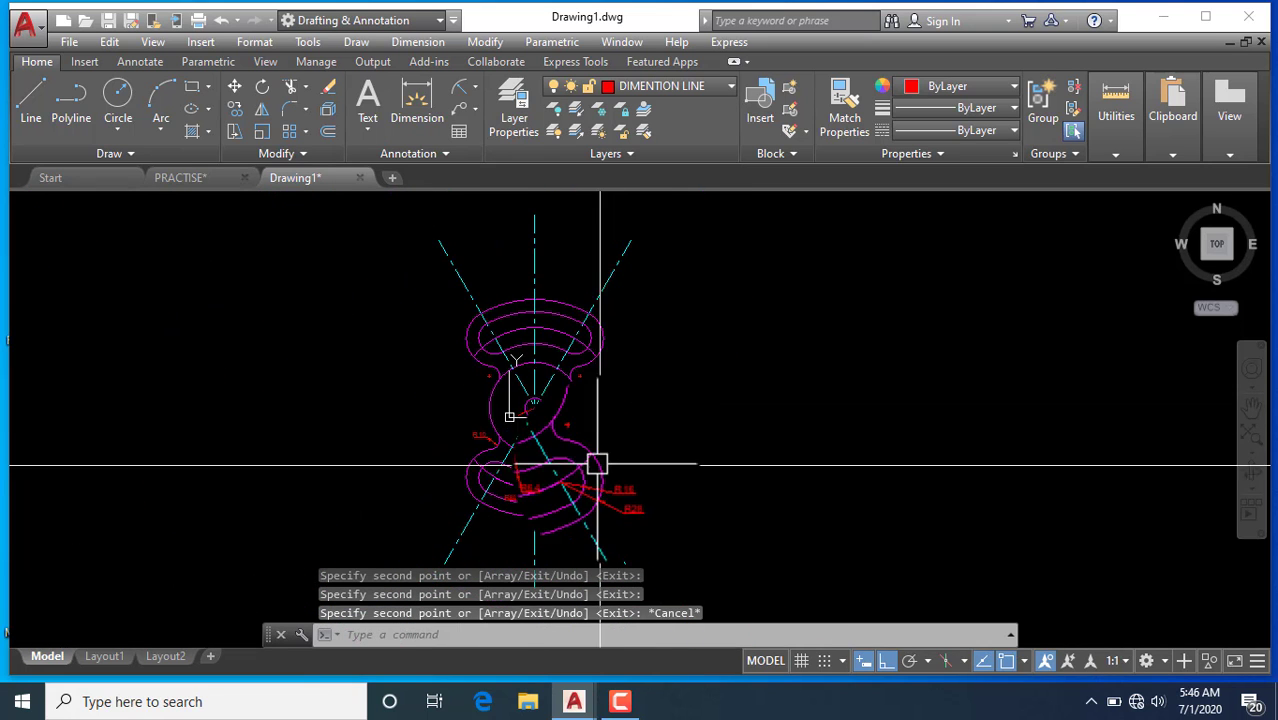
click(180, 177)
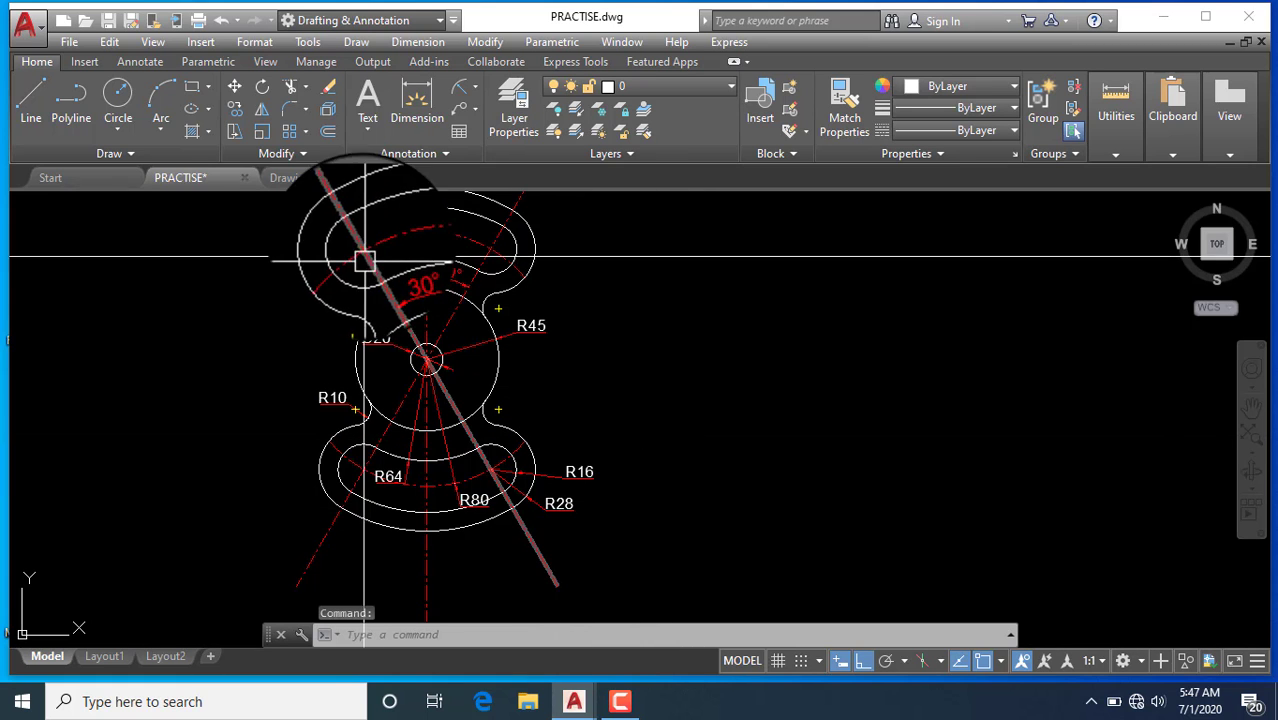
click(325, 177)
scroll(540, 355, up, 2)
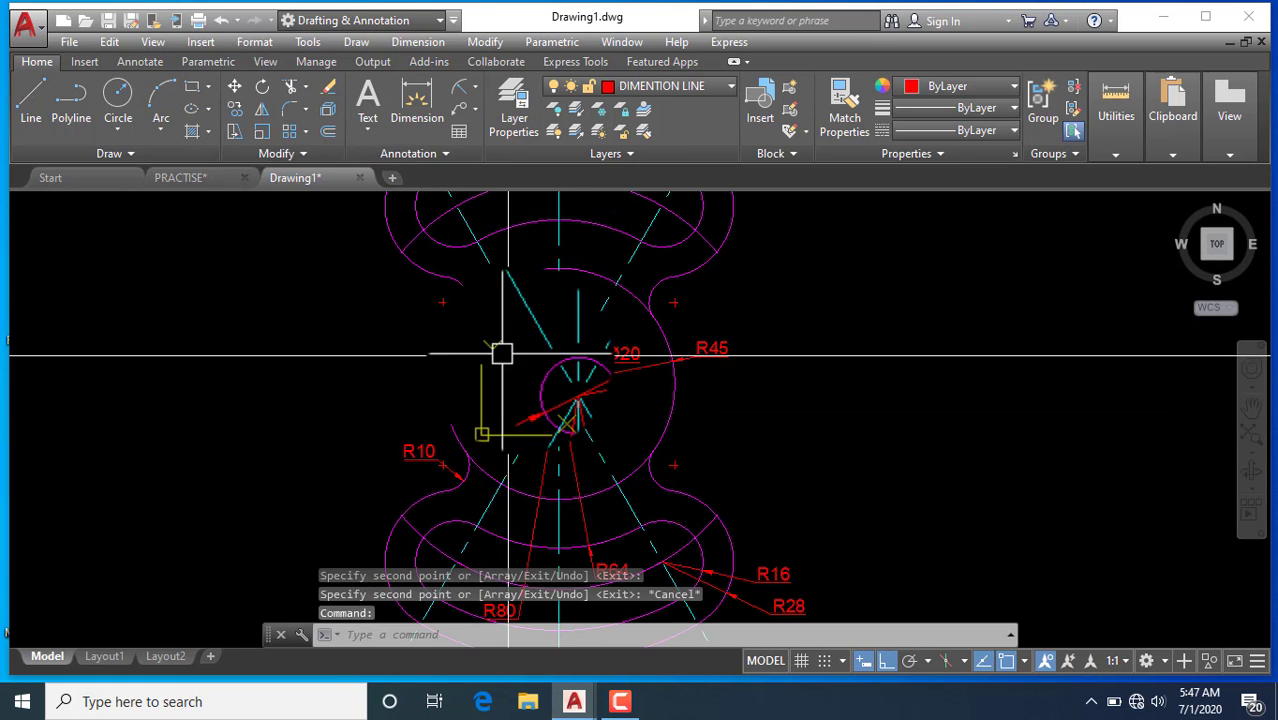
scroll(519, 374, down, 4)
scroll(604, 400, up, 2)
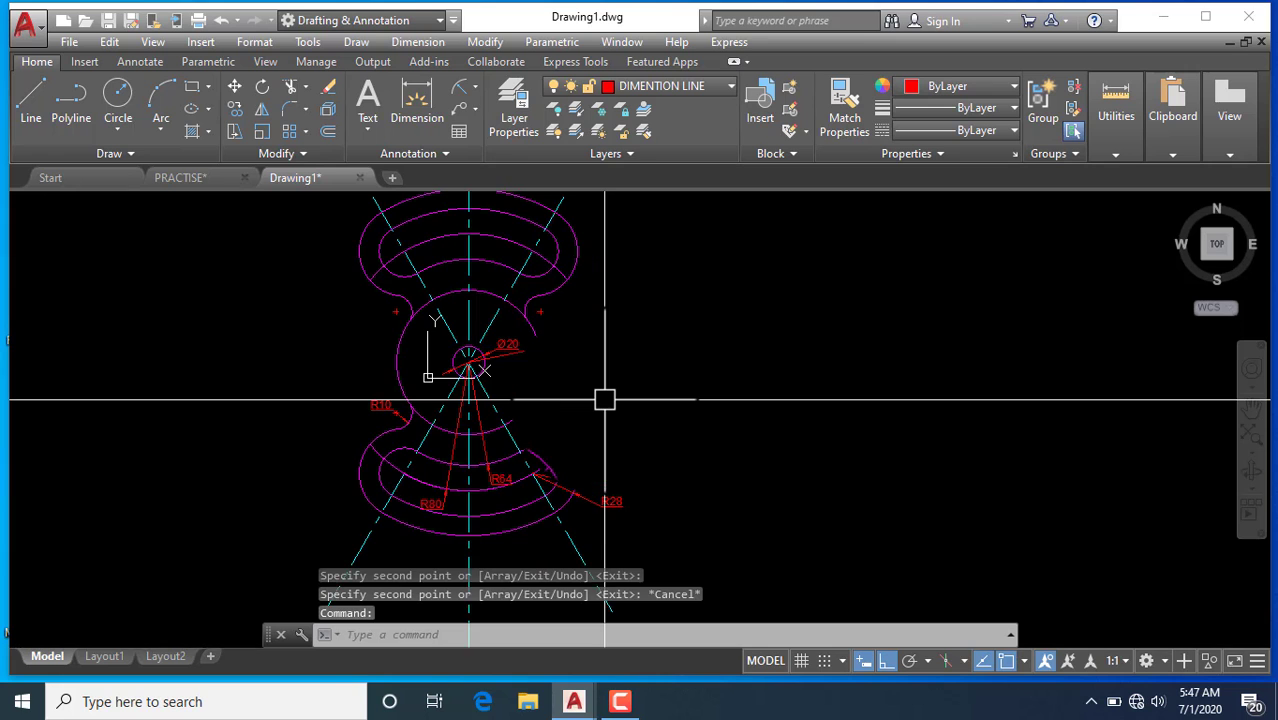
scroll(499, 251, up, 2)
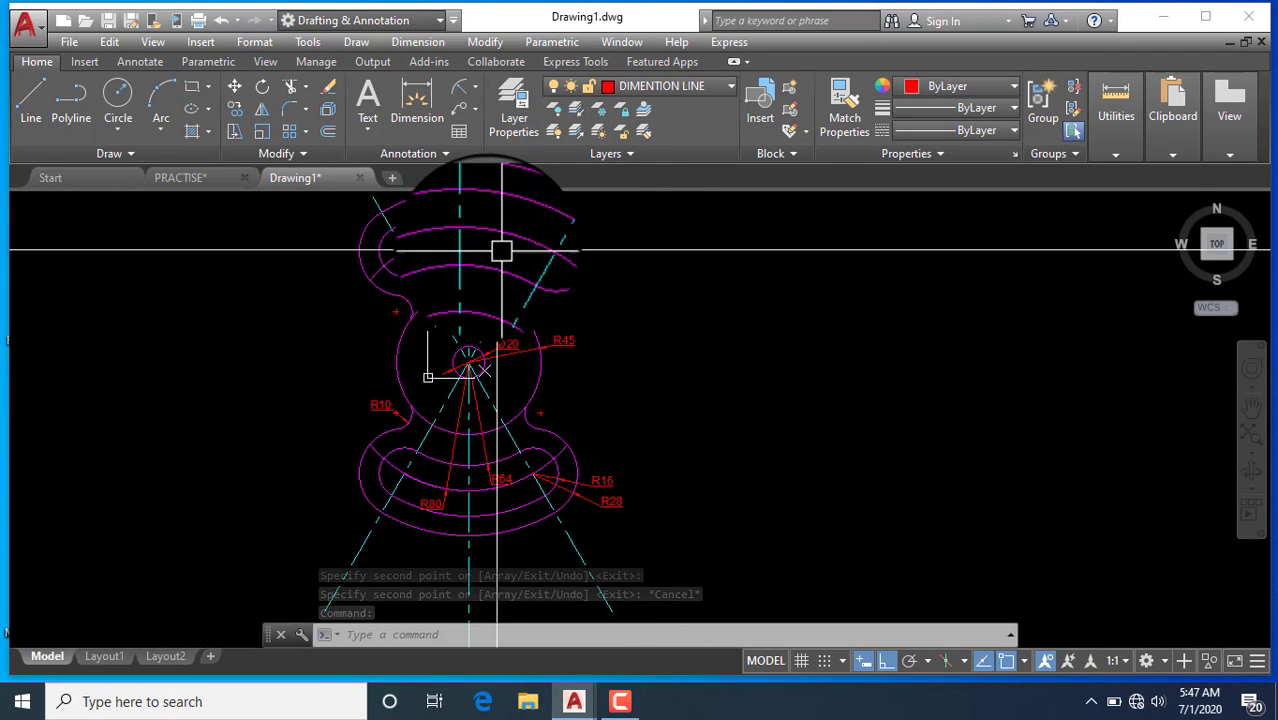
Move the middle arcs running through the upper and lower slots to the CENTER LINE layer
scroll(551, 248, down, 2)
click(563, 263)
scroll(608, 420, down, 2)
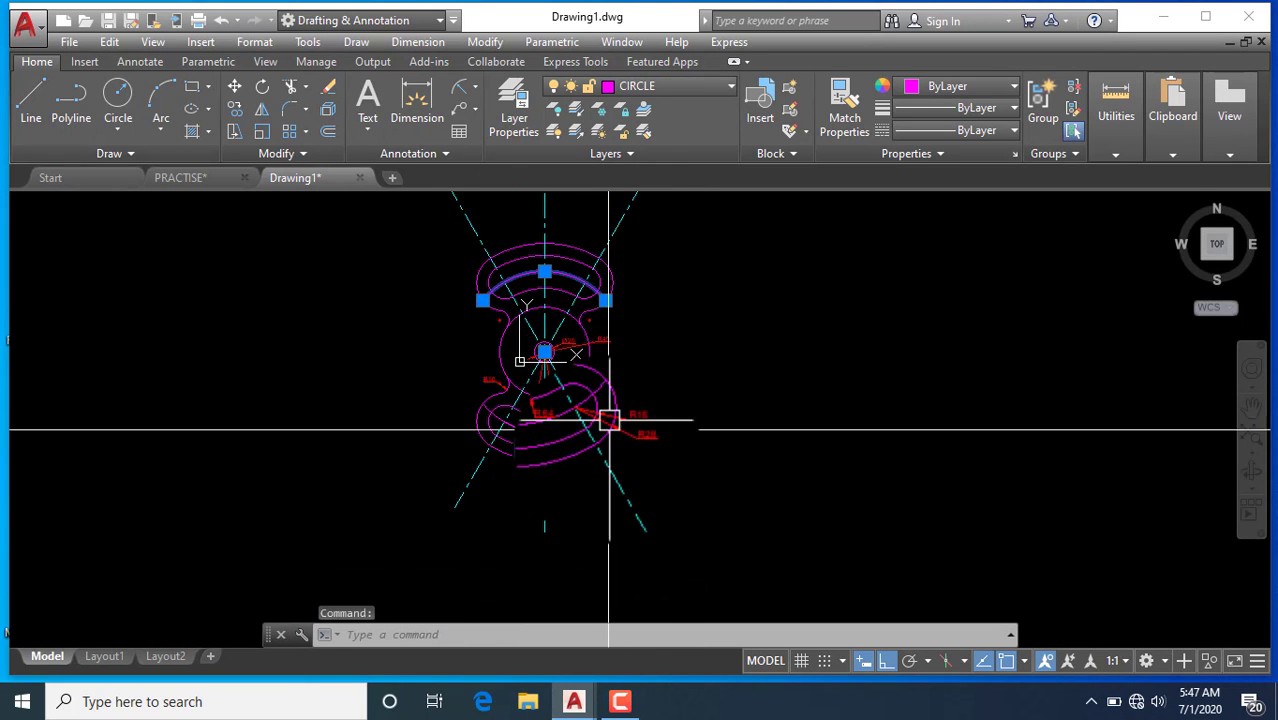
scroll(566, 408, up, 3)
click(570, 405)
scroll(570, 405, down, 2)
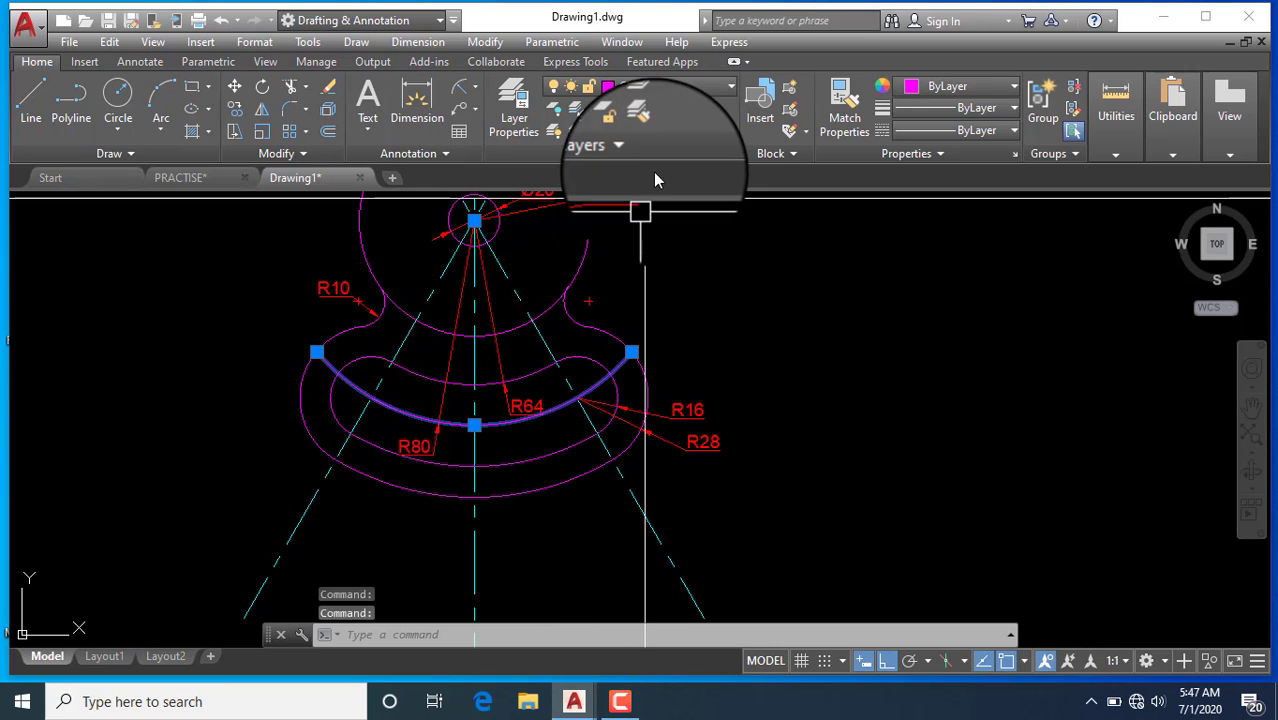
click(720, 87)
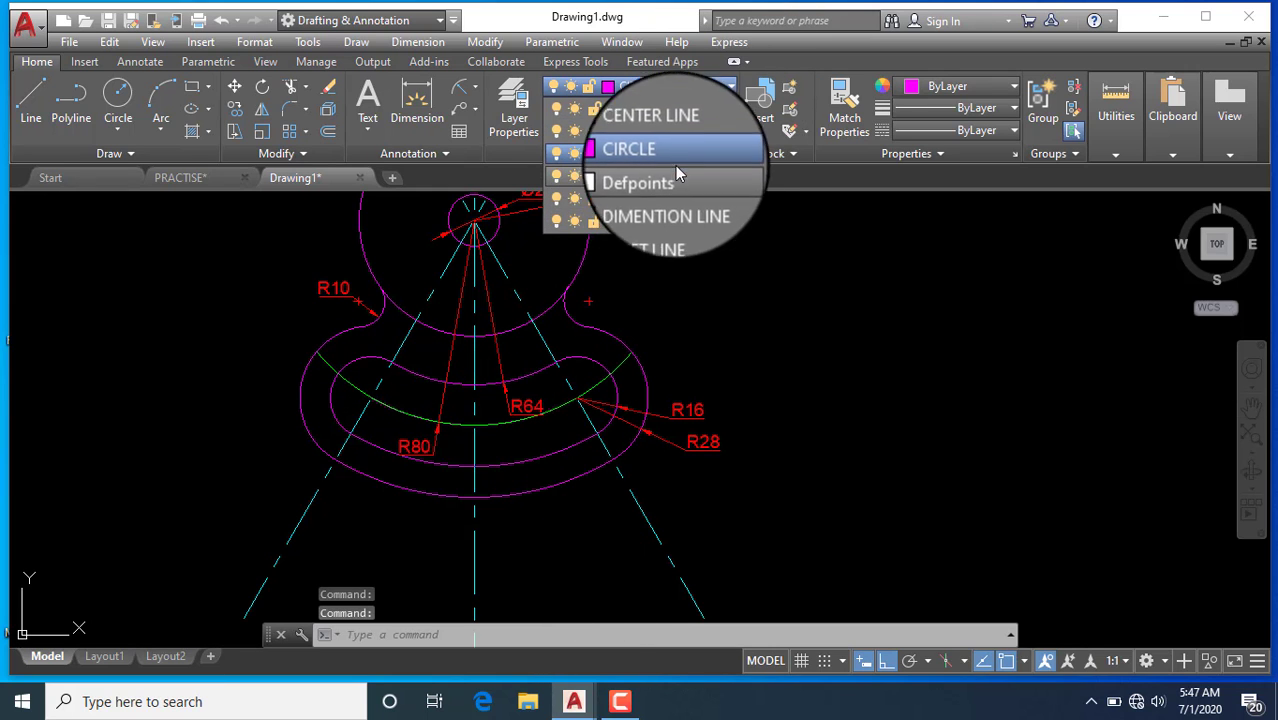
click(665, 127)
key(Escape)
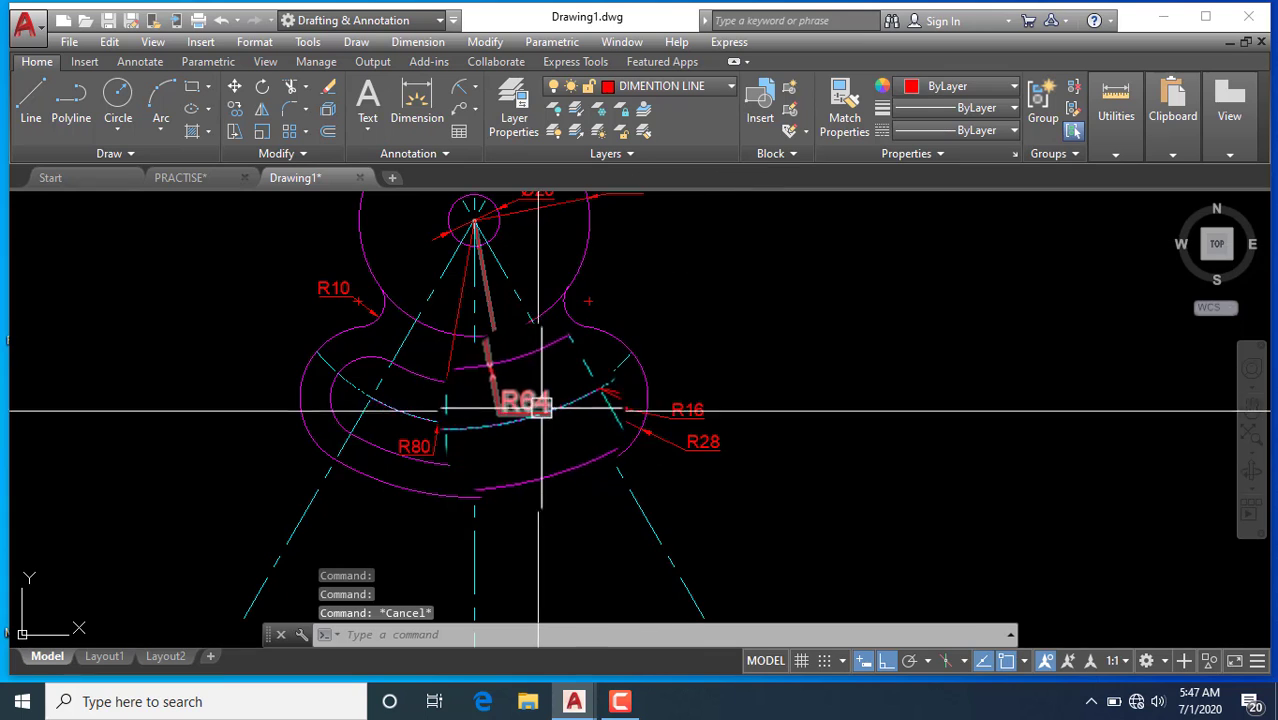
scroll(548, 460, down, 2)
scroll(548, 415, up, 4)
scroll(505, 451, up, 1)
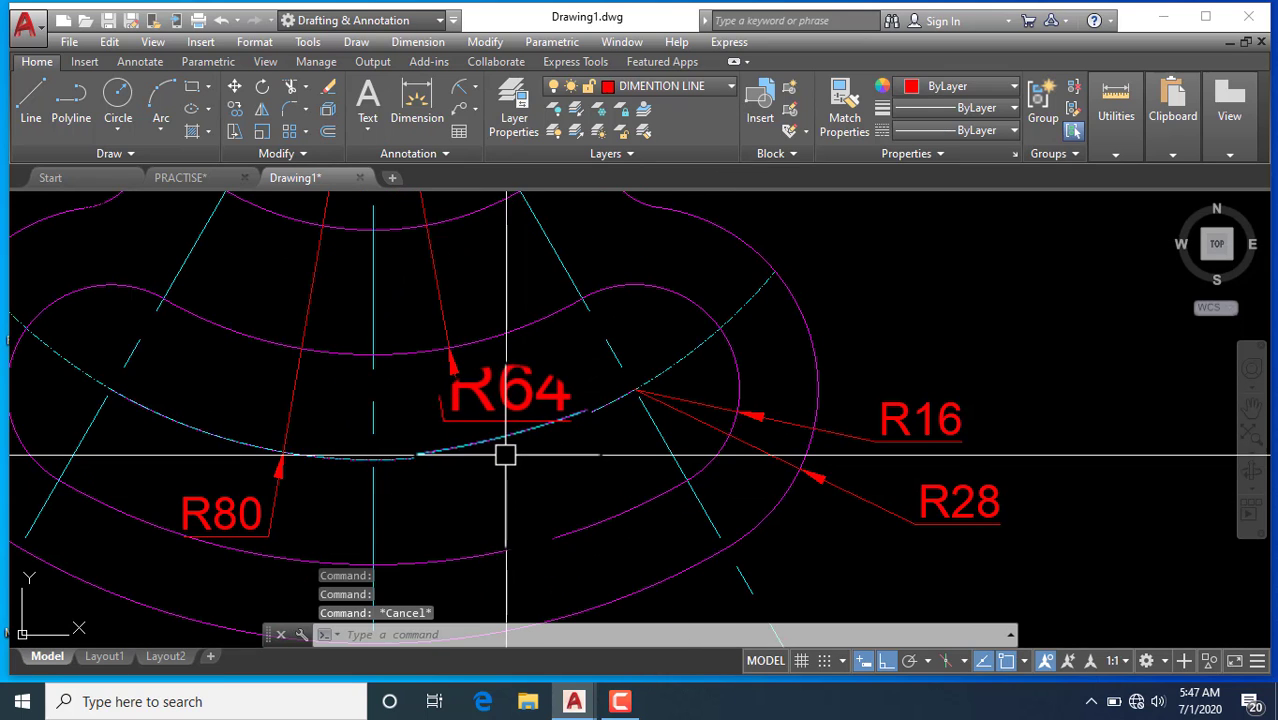
Match the properties of a diagonal center line onto the middle arcs running through the lower and upper slots
scroll(453, 497, down, 3)
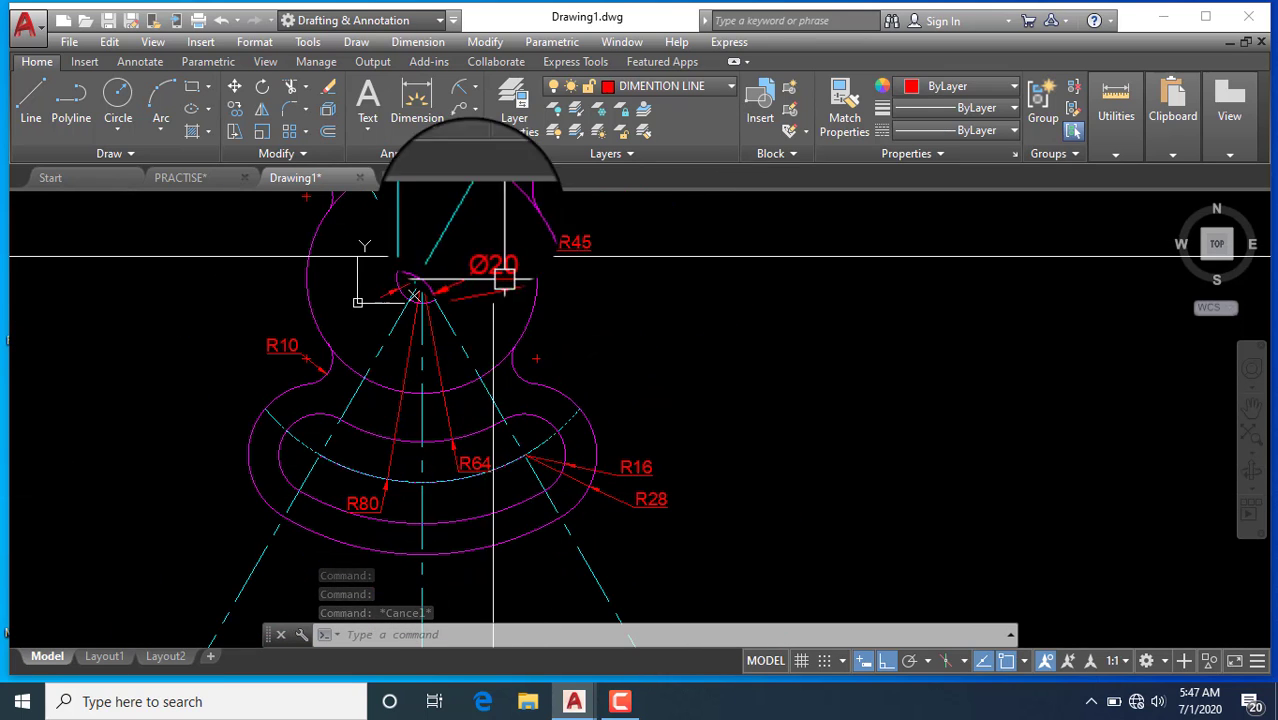
click(845, 106)
click(460, 343)
middle_drag(529, 240, 515, 488)
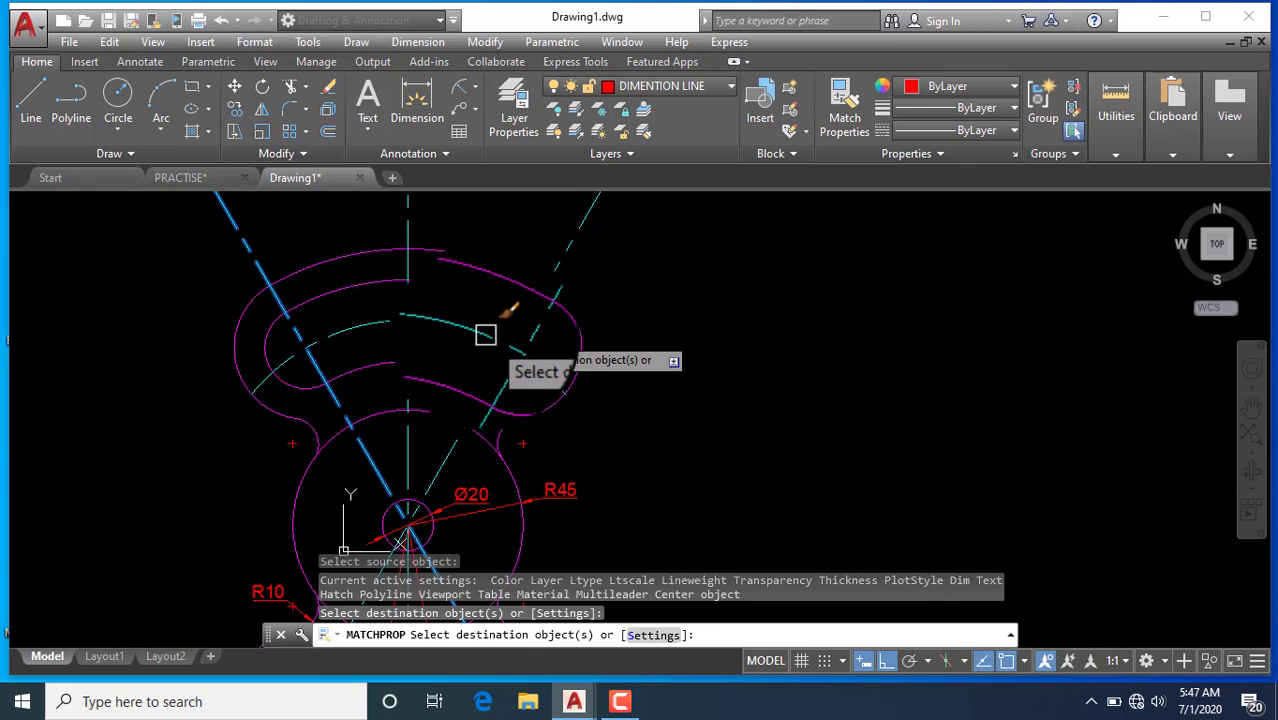
key(Escape)
scroll(550, 379, down, 5)
scroll(443, 302, up, 3)
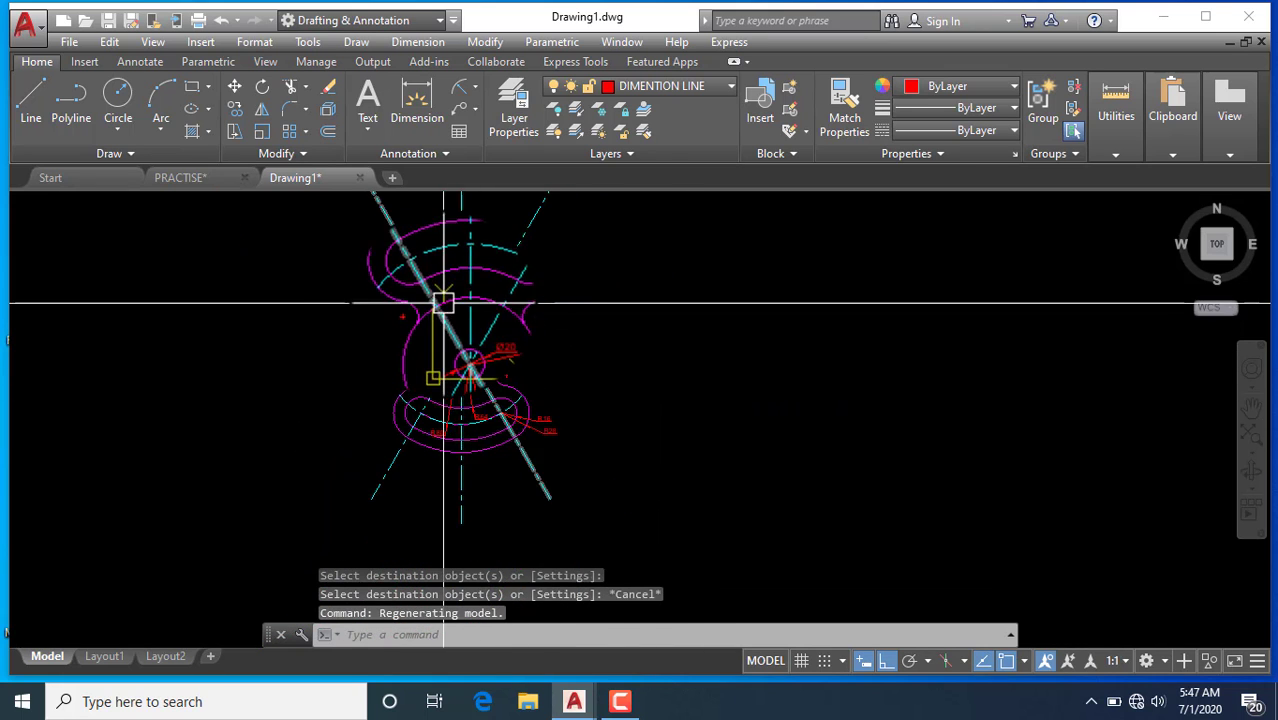
scroll(443, 302, up, 5)
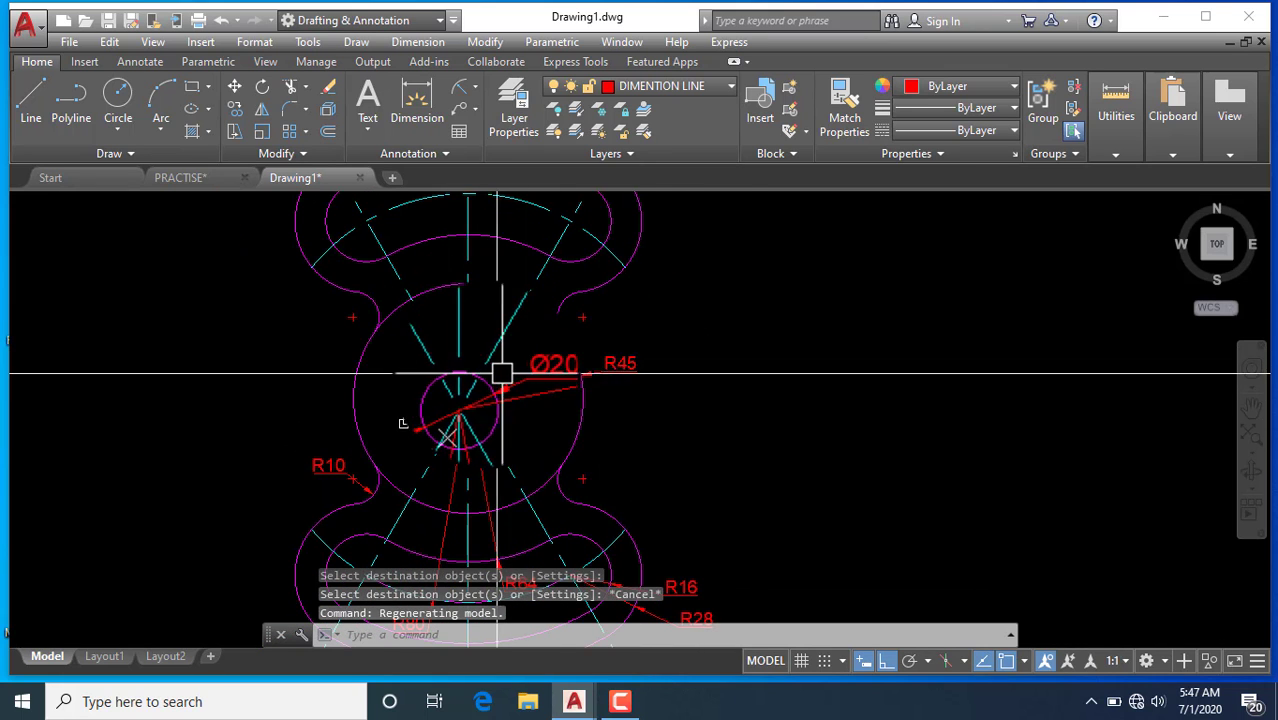
scroll(502, 374, down, 2)
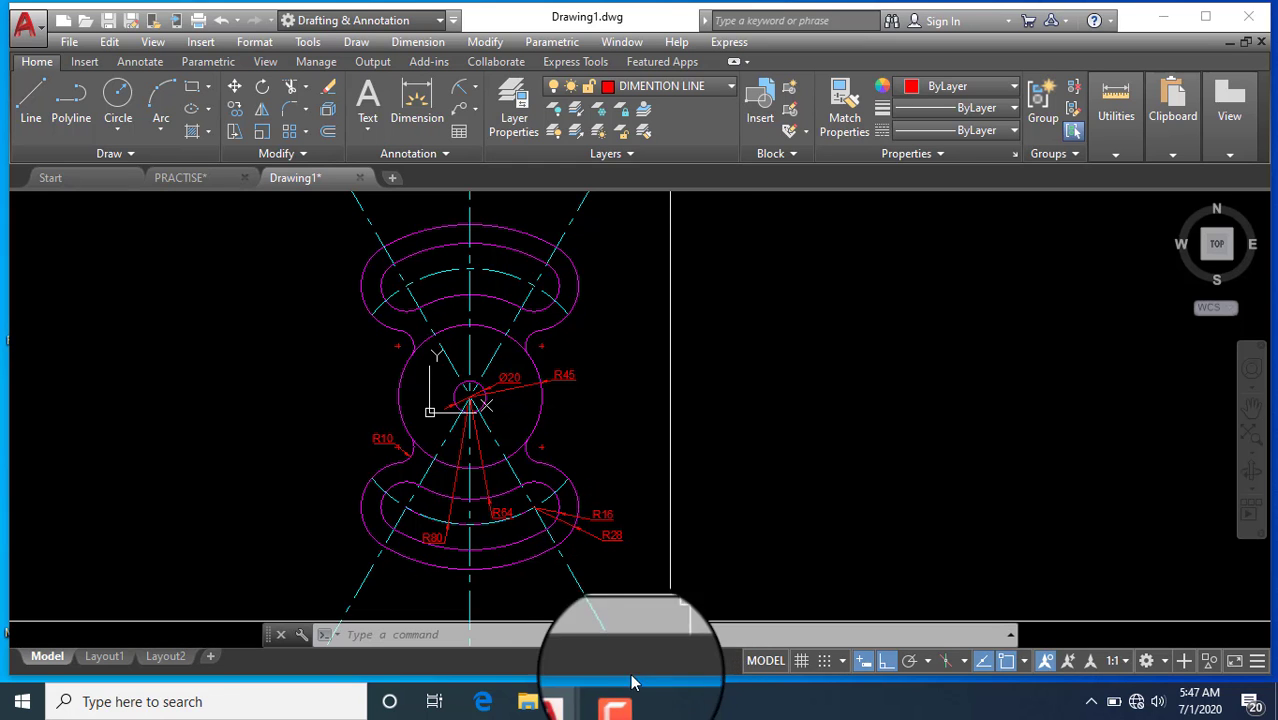
click(621, 705)
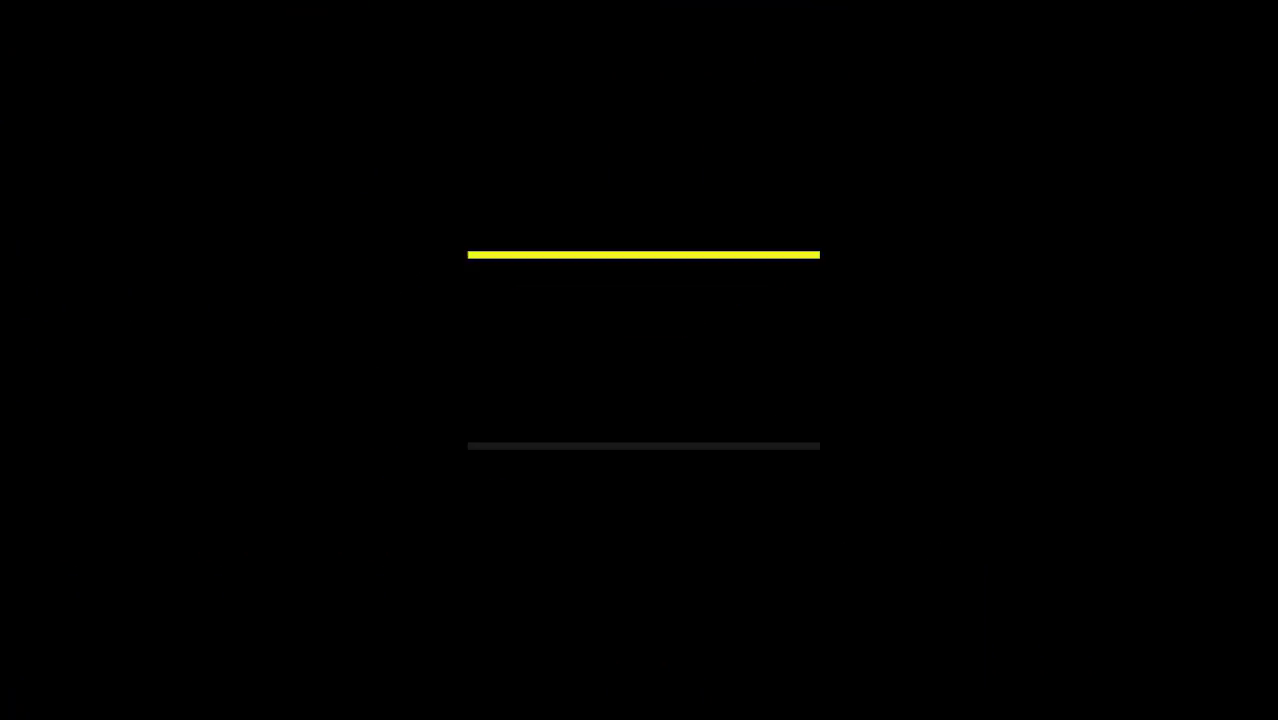